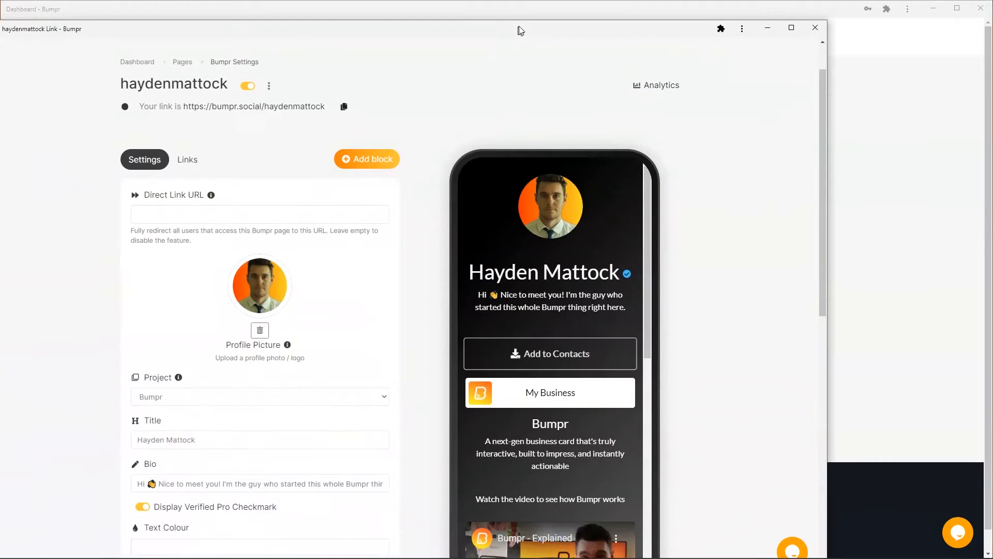
Step: Scroll through the example page's phone preview, then move its window aside to reveal the empty dashboard
scroll(687, 312, down, 2)
scroll(605, 300, down, 10)
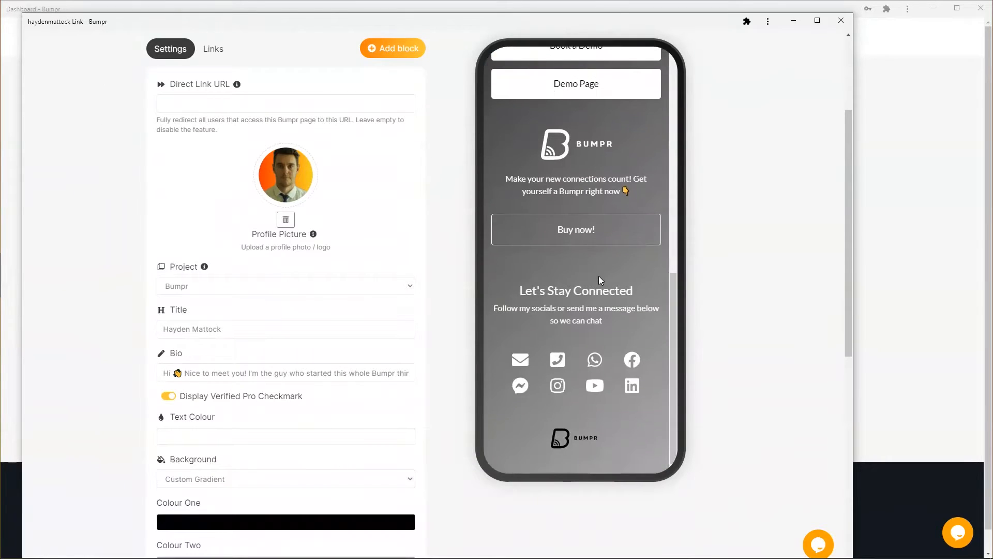
scroll(598, 275, up, 10)
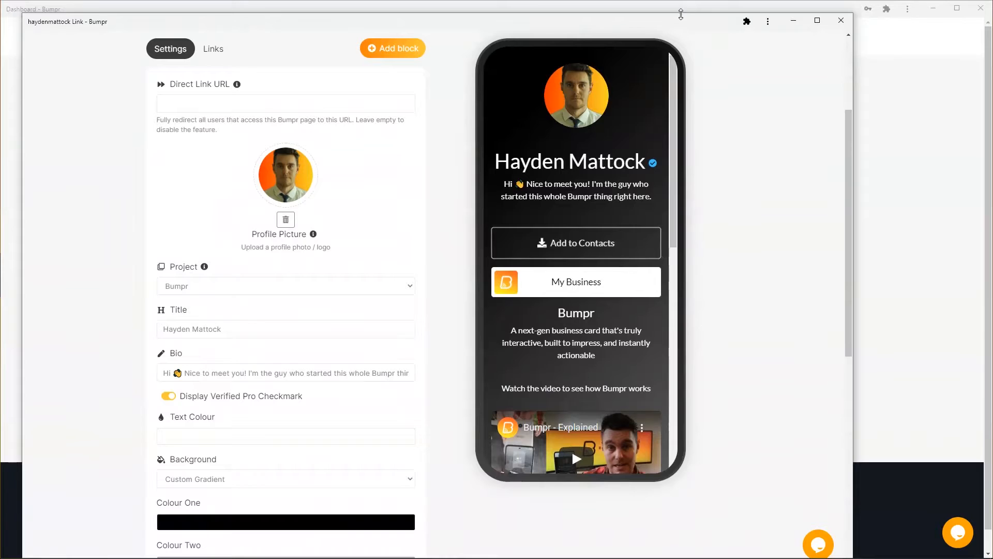
drag(696, 26, 0, 104)
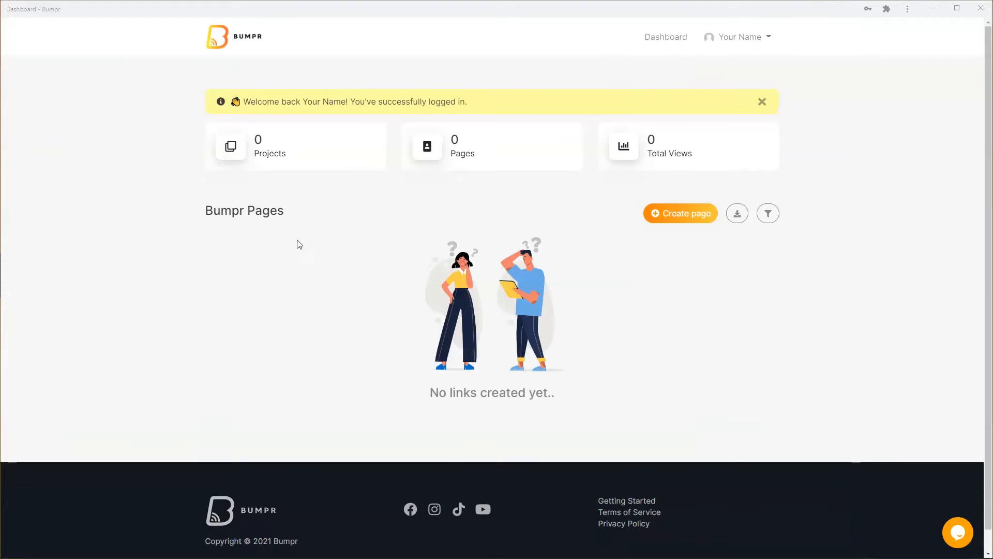
Step: Create a new Bumpr page with a custom bumpr.social URL slug
click(680, 256)
click(680, 216)
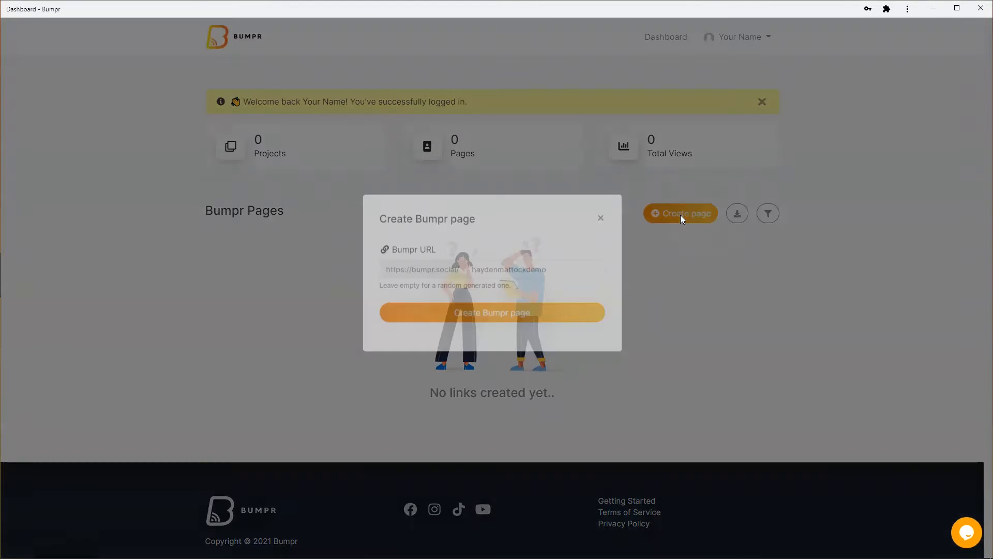
click(530, 287)
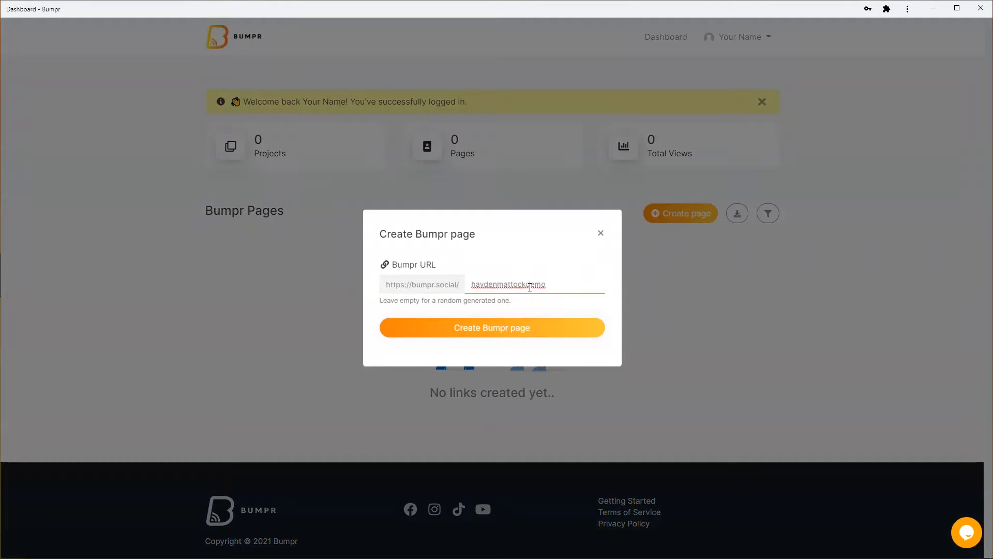
click(557, 283)
click(484, 286)
click(466, 336)
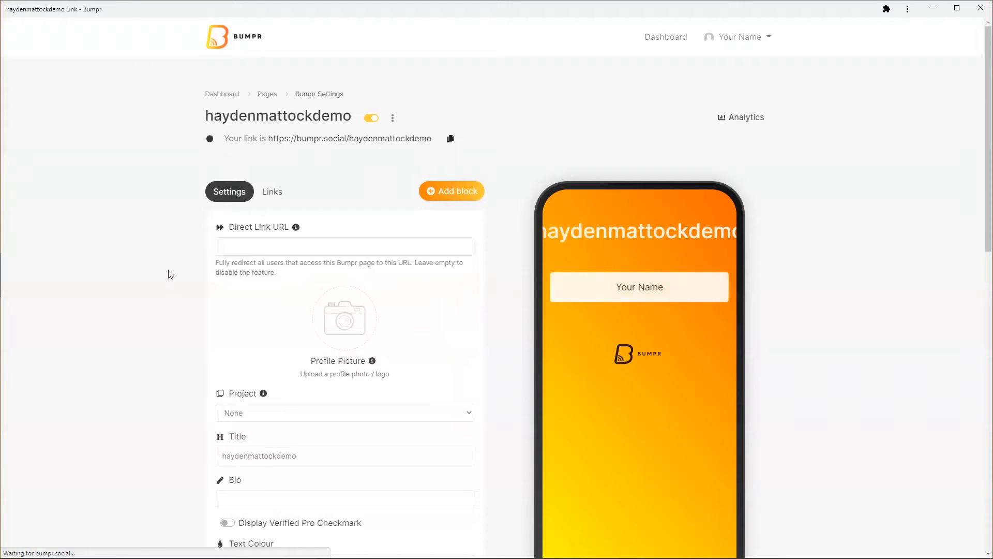
scroll(171, 273, down, 1)
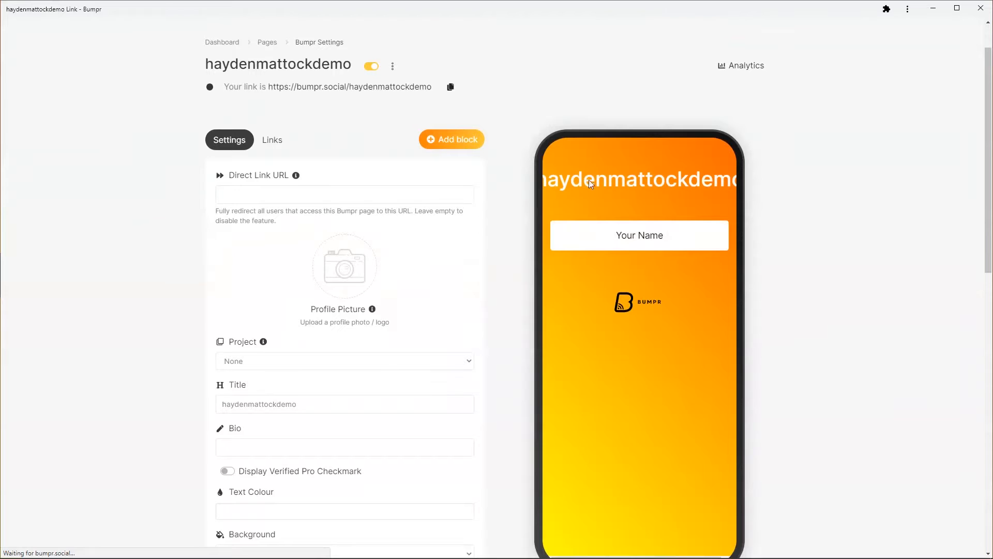
scroll(566, 293, down, 5)
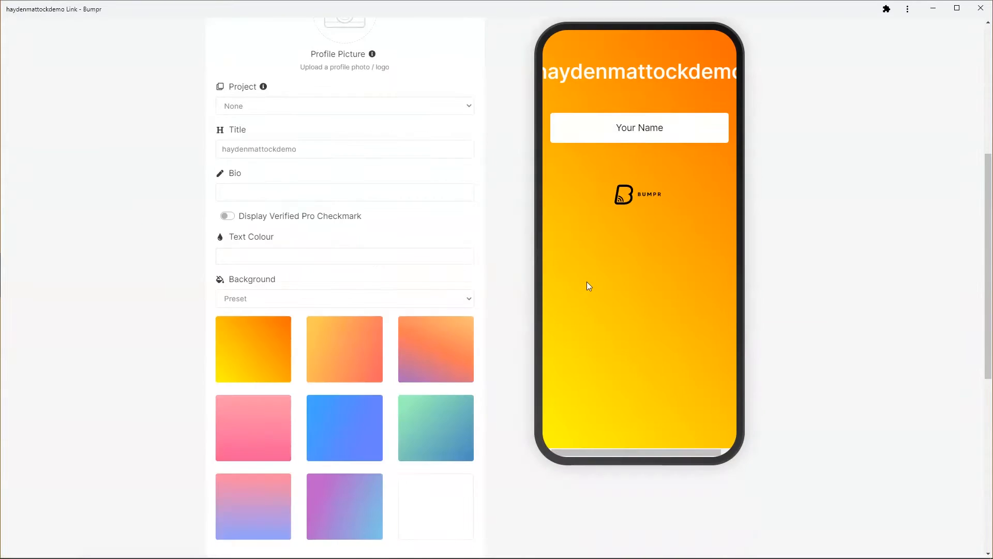
scroll(588, 284, up, 6)
scroll(506, 277, down, 2)
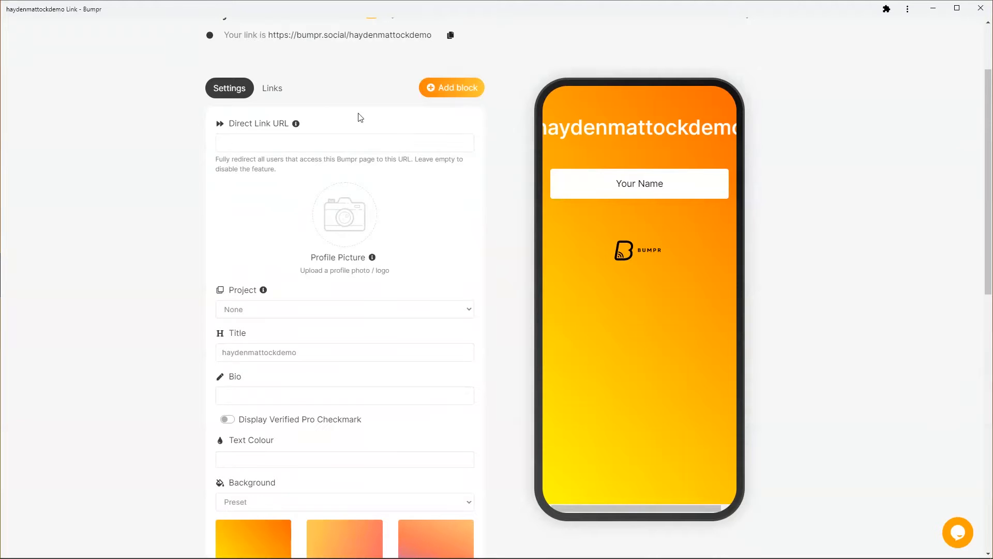
click(260, 144)
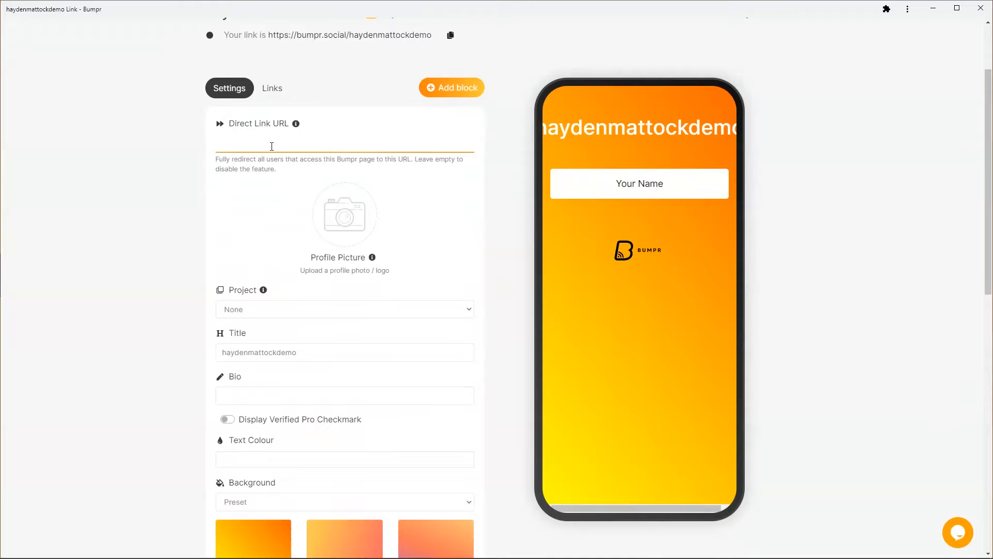
click(266, 193)
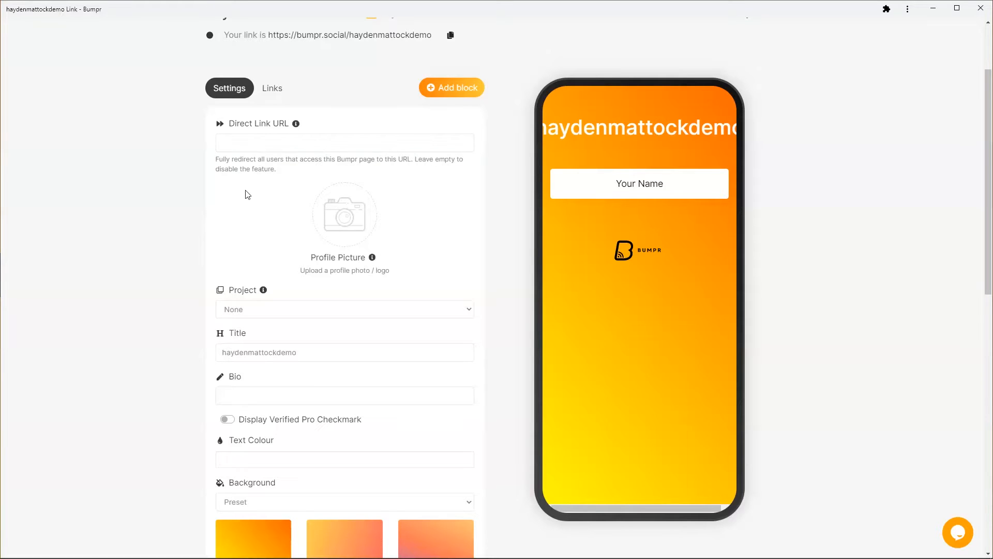
scroll(246, 193, down, 2)
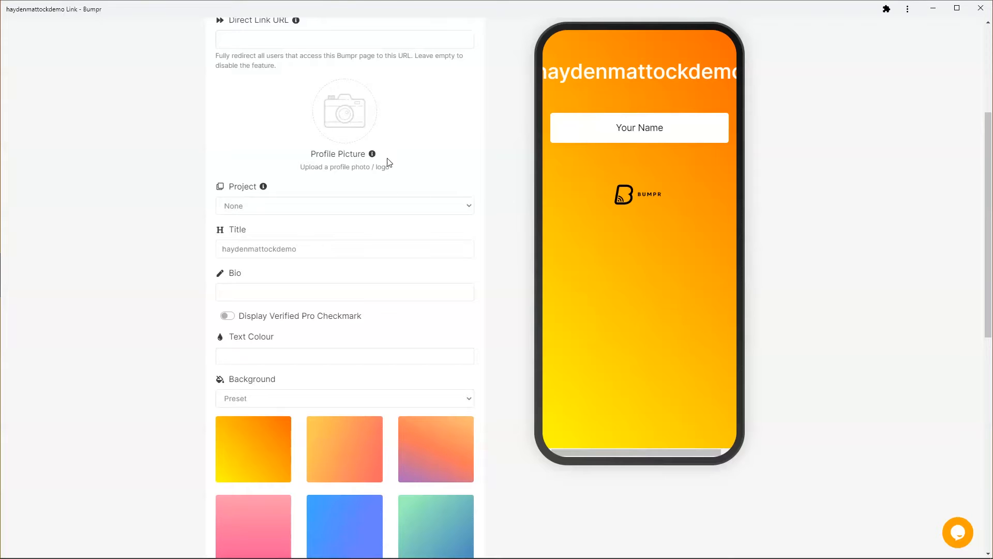
Step: Set profile-pic (5) as the profile picture, replacing the black-and-white headshot tried first
mouse_move(373, 156)
click(348, 117)
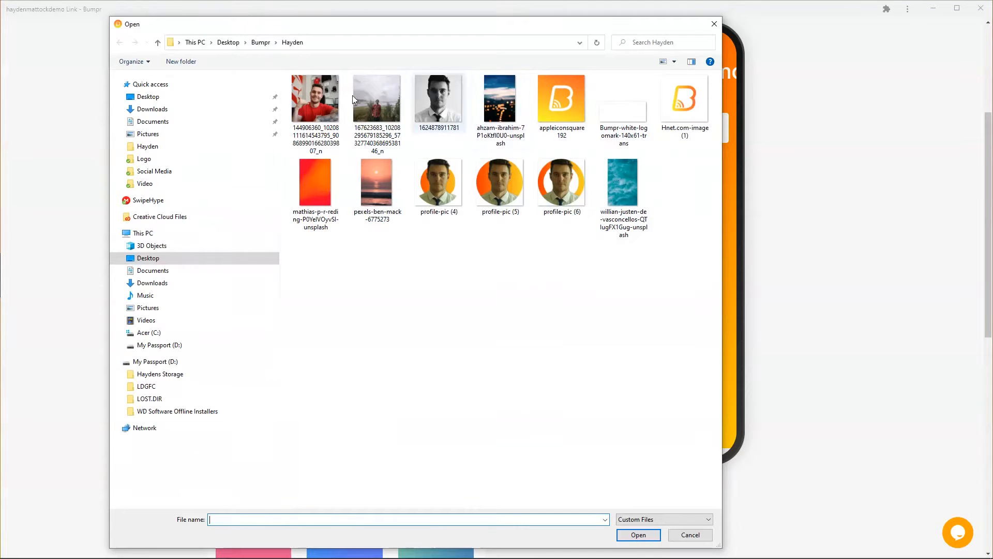
double_click(442, 102)
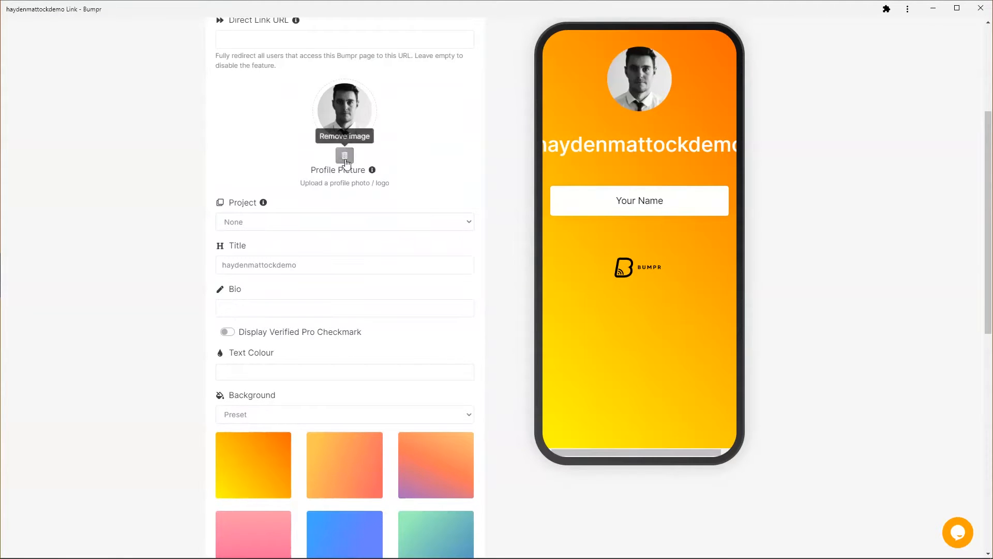
click(345, 156)
click(347, 110)
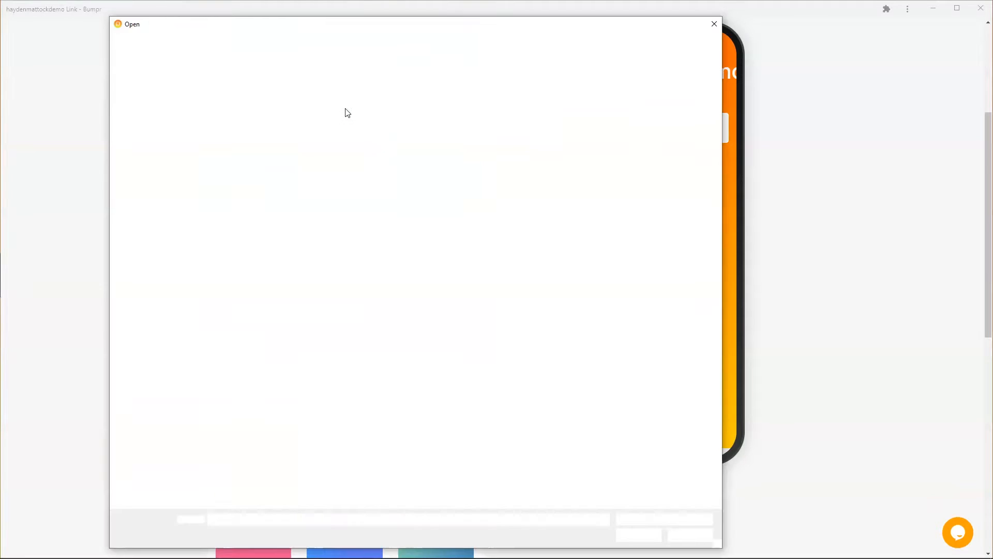
double_click(499, 186)
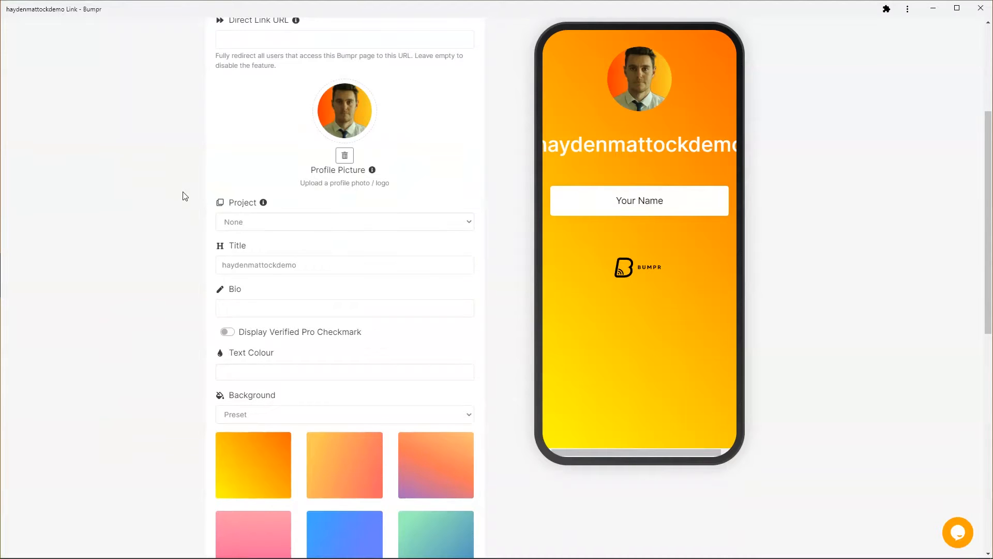
Step: Replace the page title with the owner's full name
scroll(185, 195, down, 1)
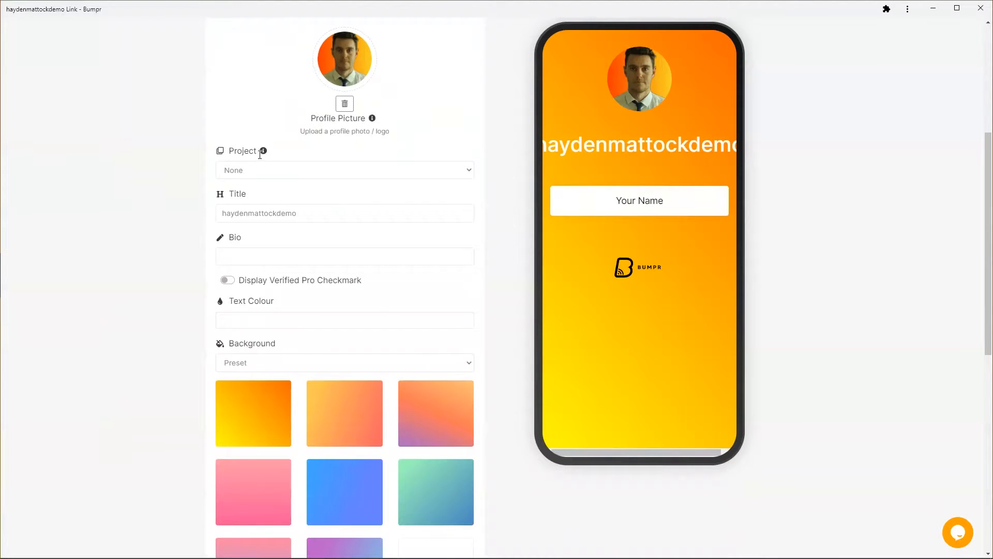
mouse_move(264, 155)
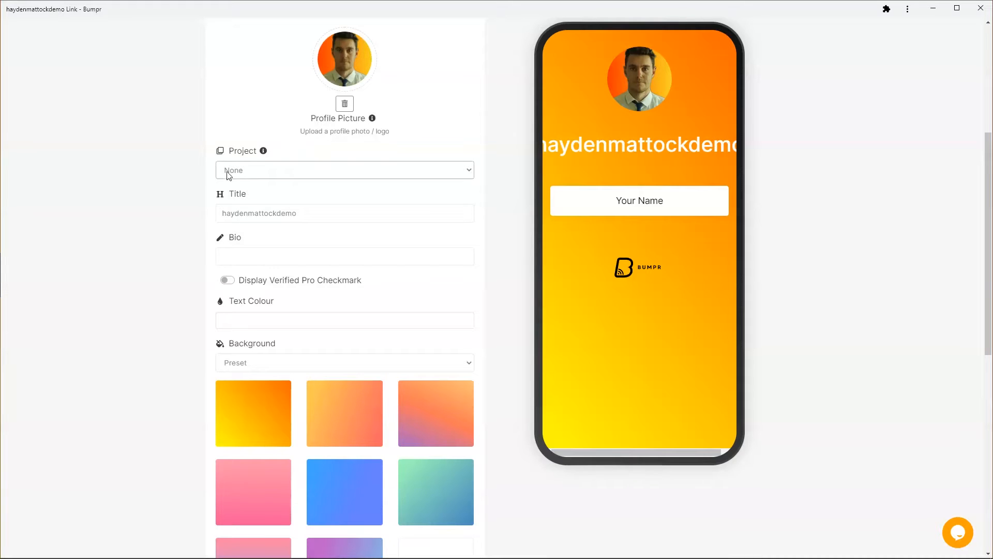
scroll(215, 170, down, 1)
drag(320, 163, 189, 169)
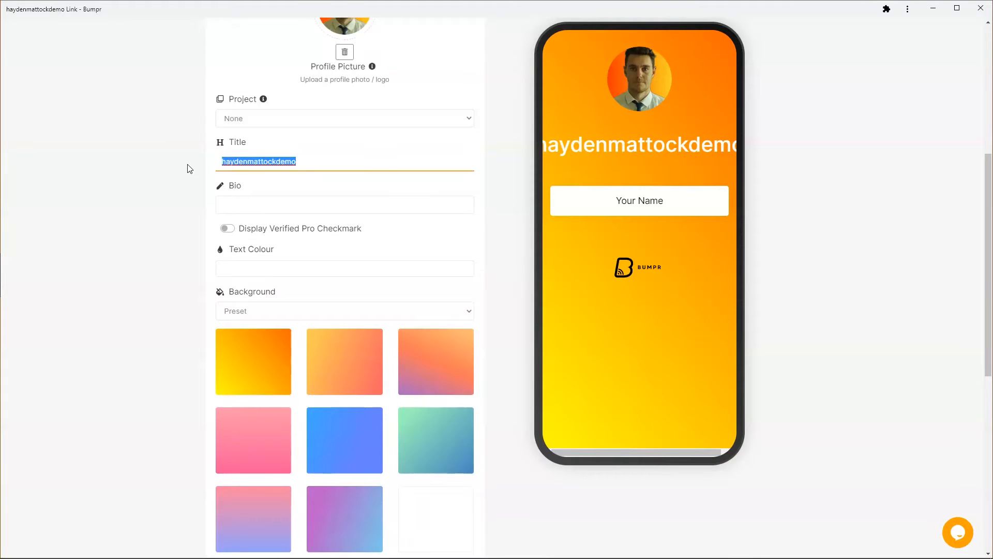
text(Hayden Mattock)
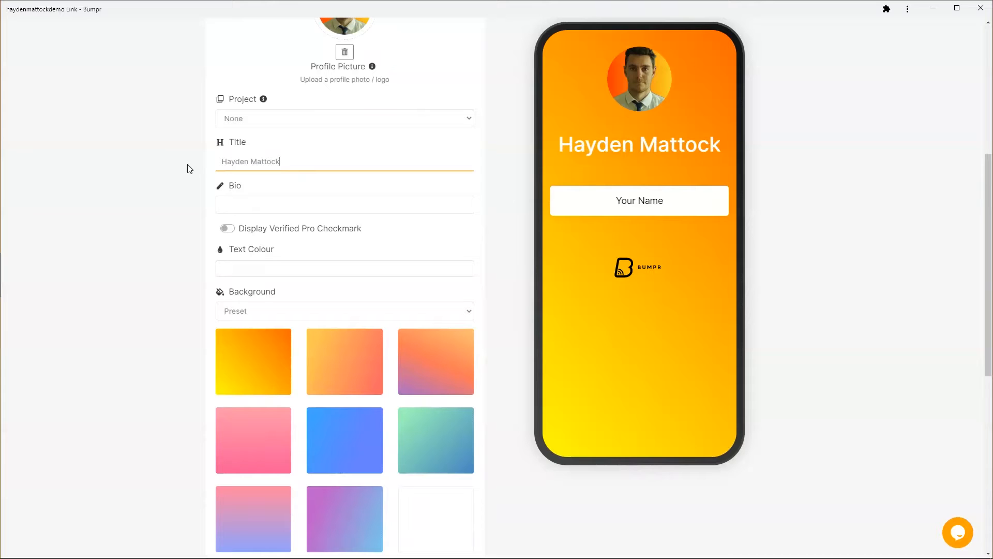
Step: Write the bio: 'Hi Nice to meet you! I'm the guy who started this whole Bumpr thing right here.'
key(Tab)
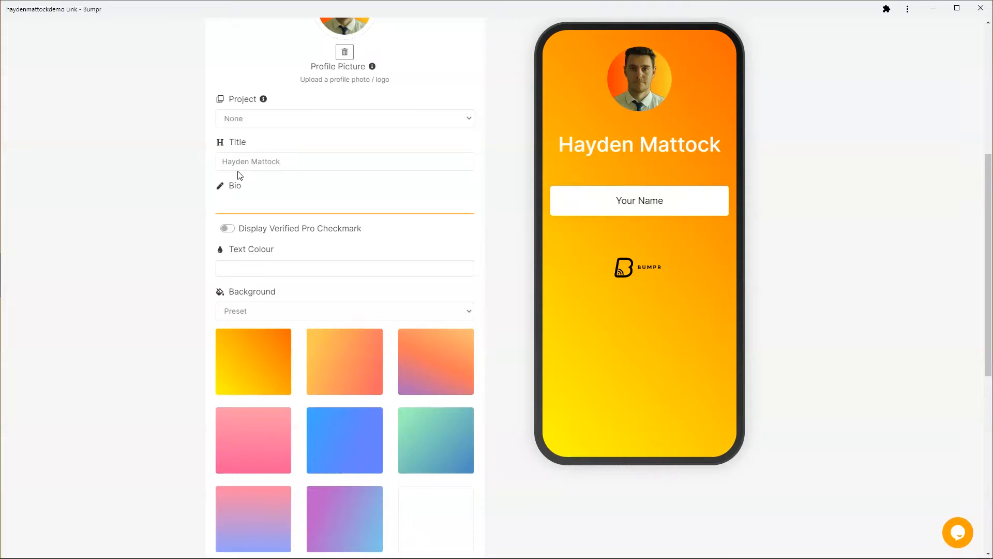
text(Hi Nice )
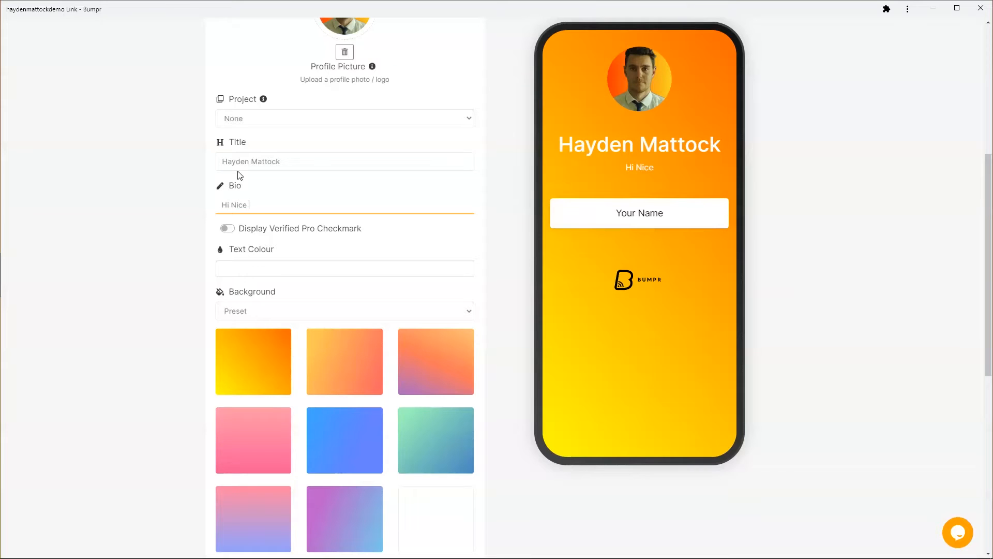
text(to meet you!)
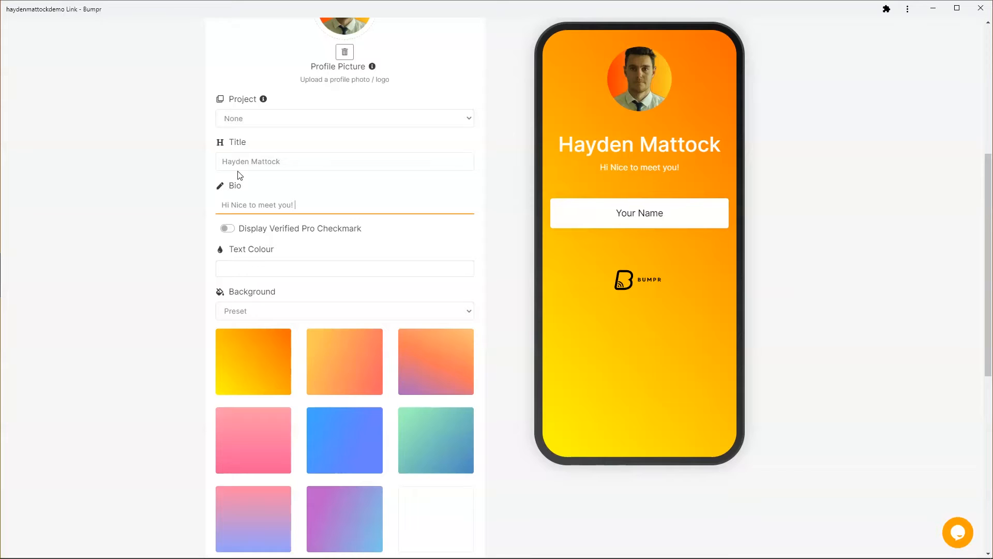
text( I'm the guy )
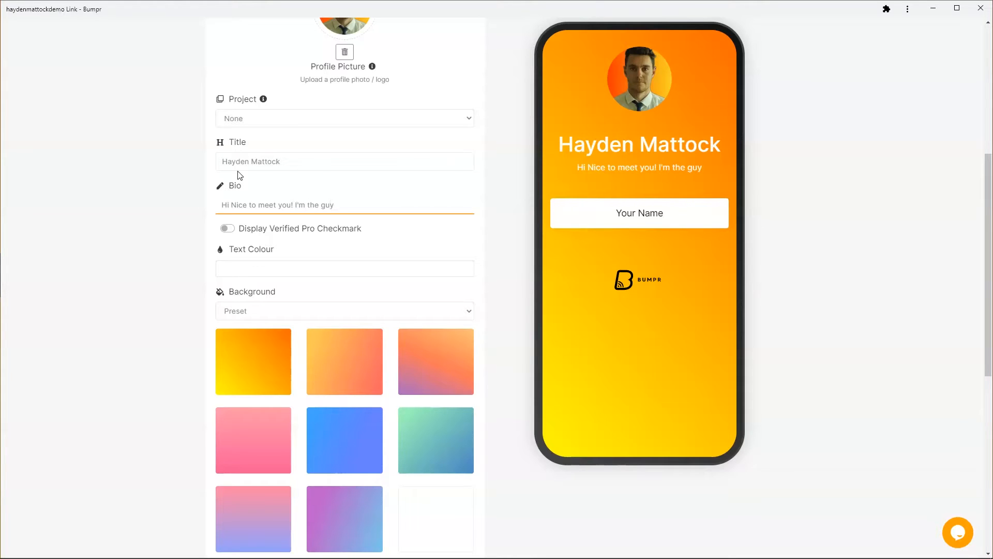
text(who star)
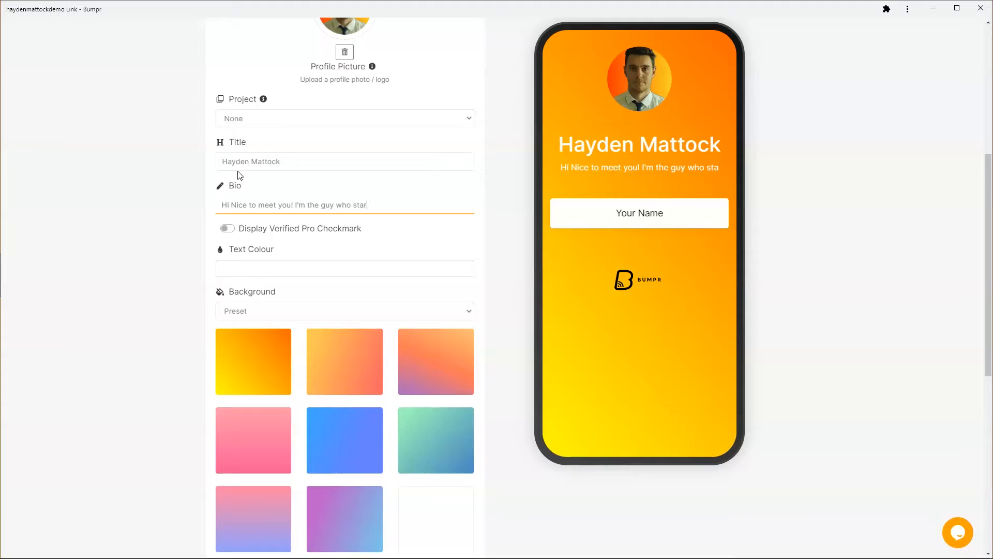
text(ted this whole)
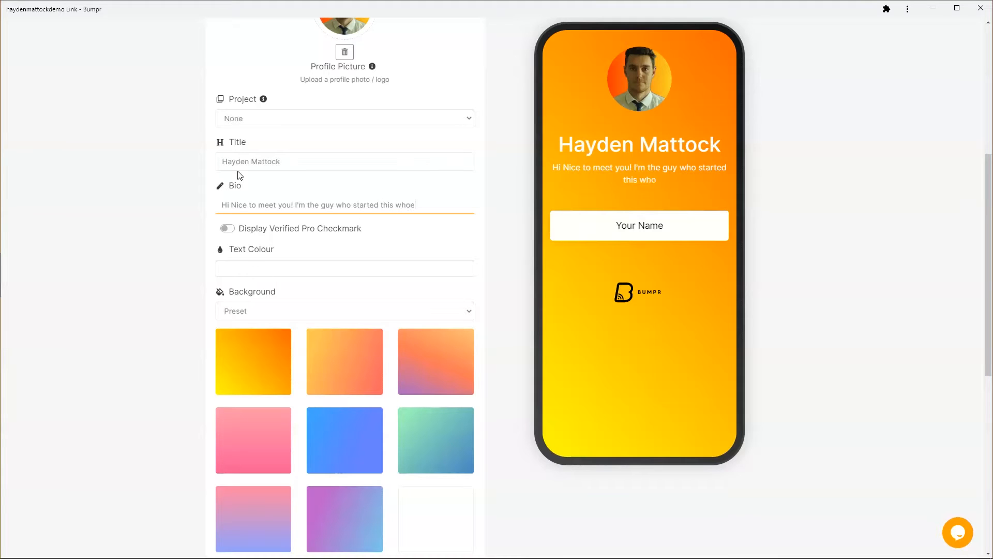
text( Bumpr thing rig)
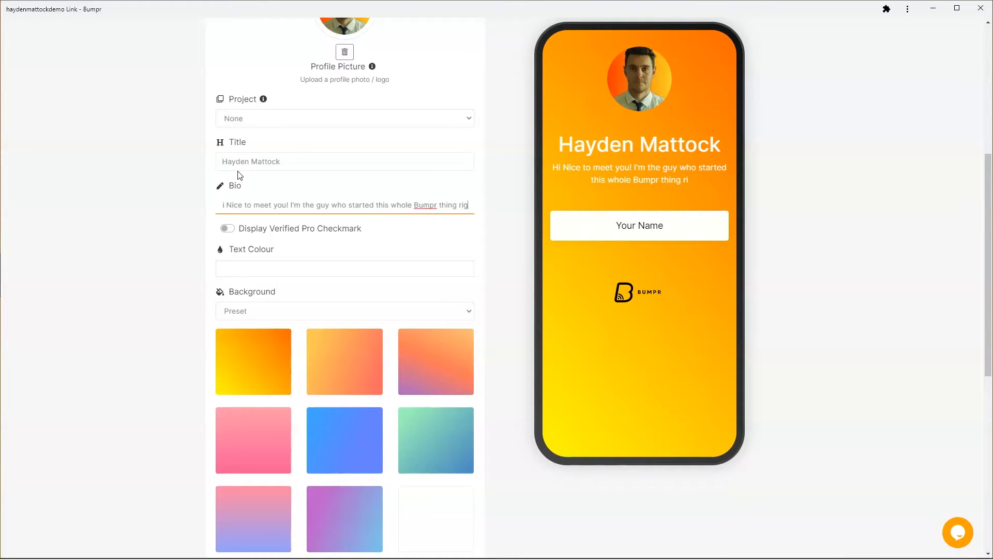
text(ht here.)
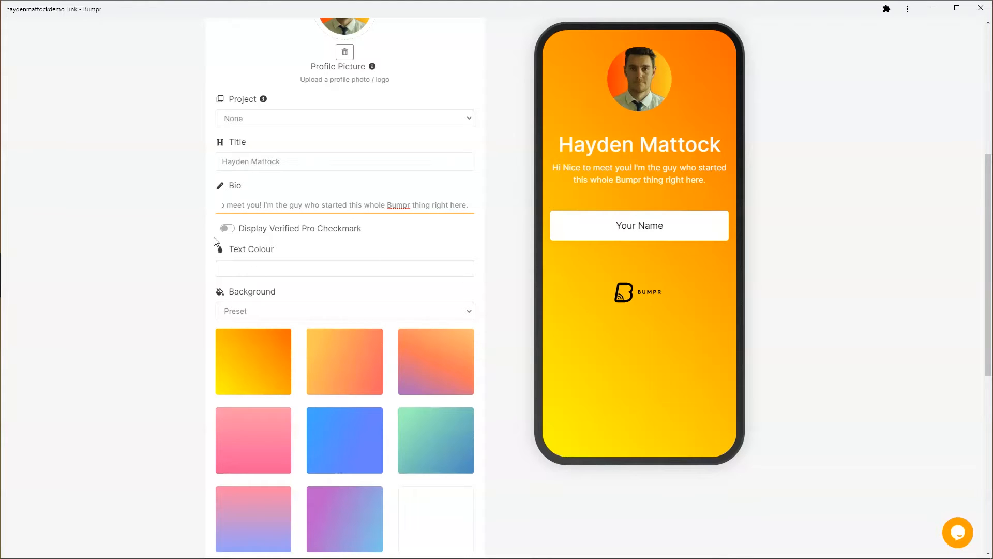
drag(241, 205, 184, 207)
click(242, 205)
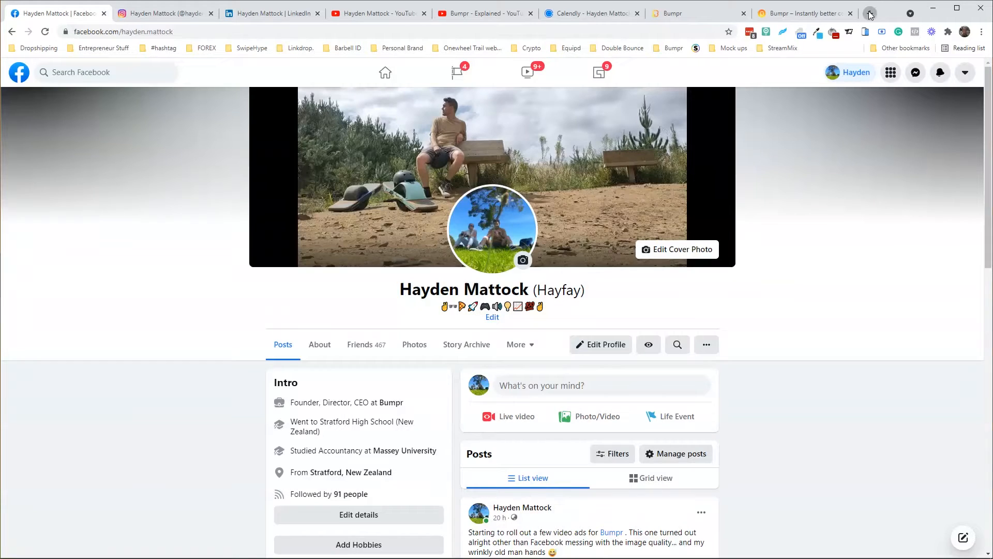
Step: Search Google for 'wave emoji' and select the 👋 waving-hand emoji
click(870, 13)
text(wave)
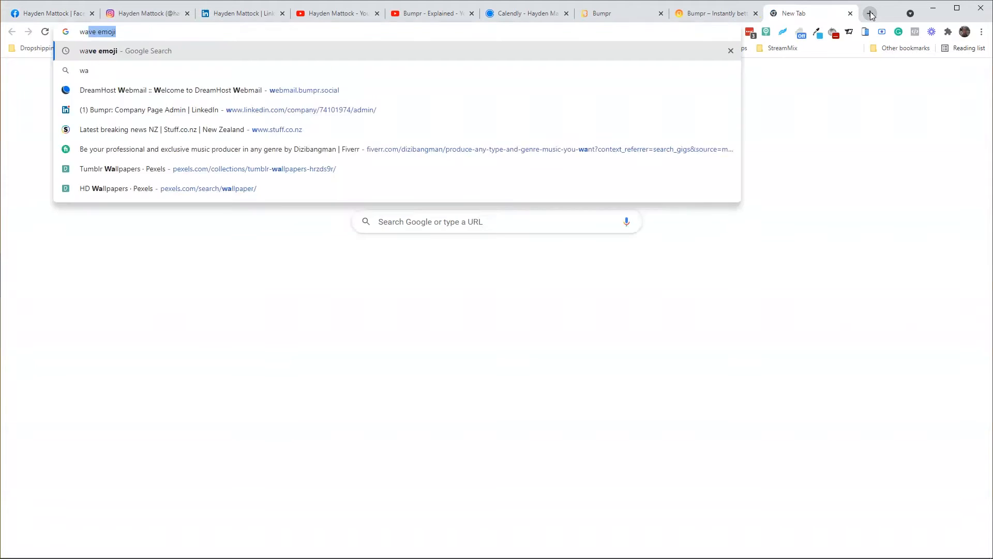
text( emoji)
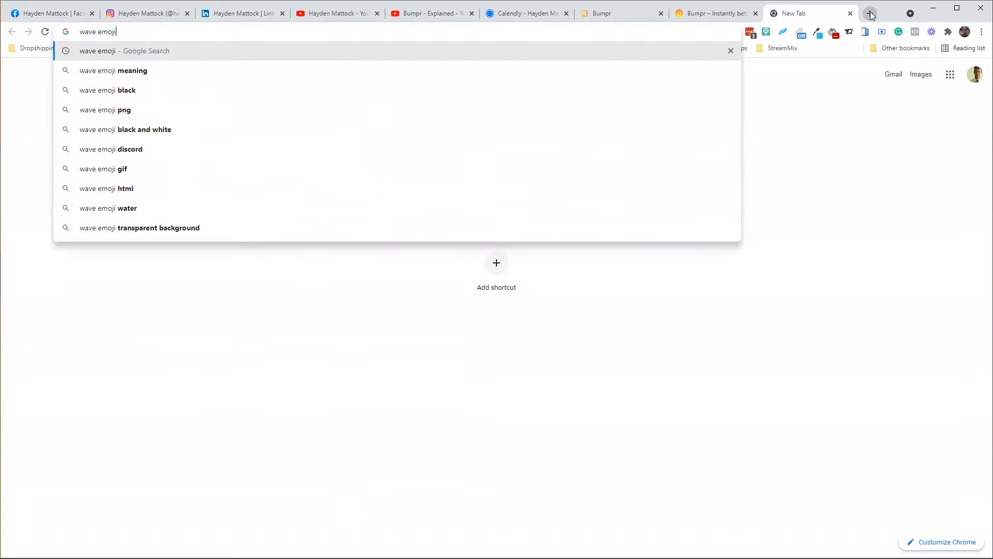
key(Return)
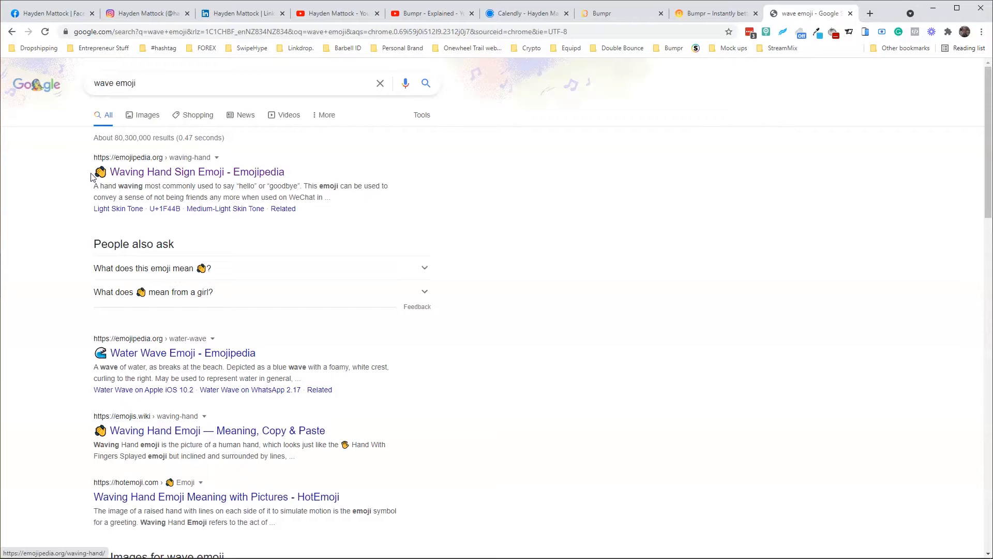
drag(94, 173, 107, 173)
key(ctrl+c)
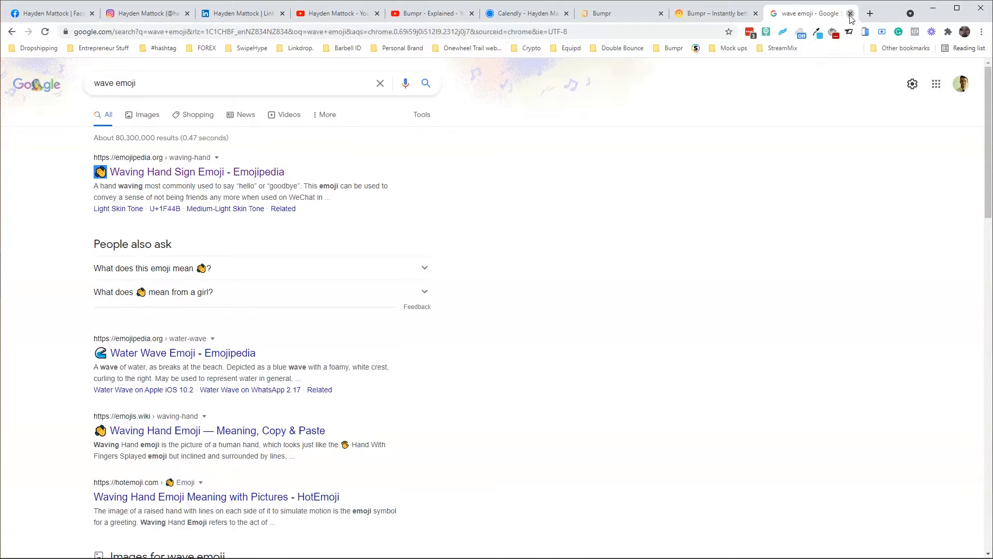
Step: Close the search tab, minimise Chrome, and place the cursor after 'Hi' in the bio
click(850, 14)
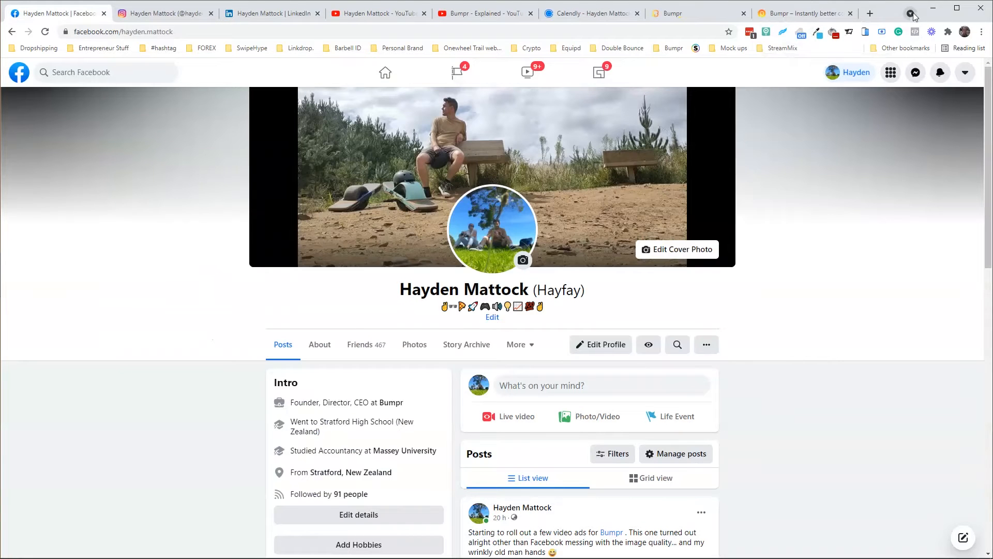
click(931, 11)
click(230, 205)
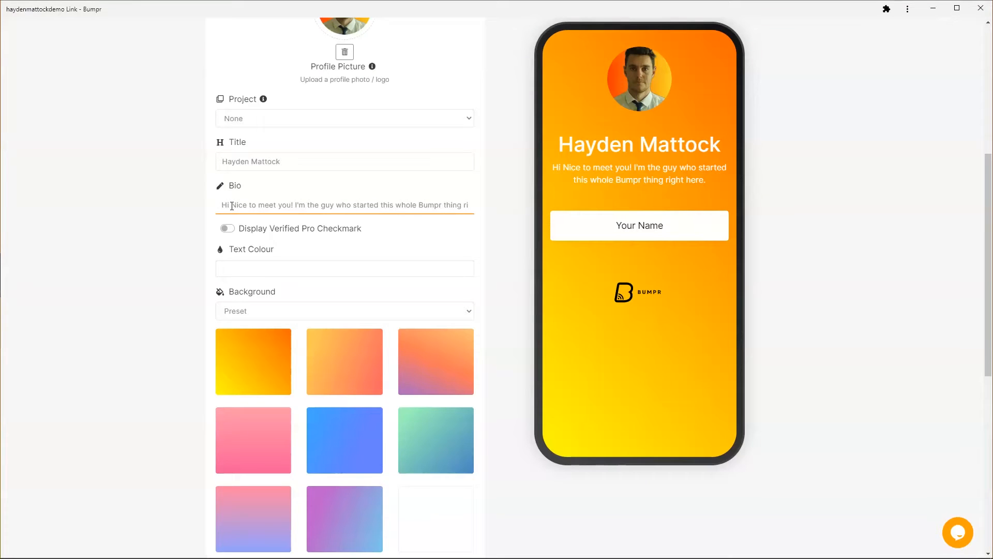
Step: Paste the 👋 emoji after 'Hi' in the bio
key(ctrl+v)
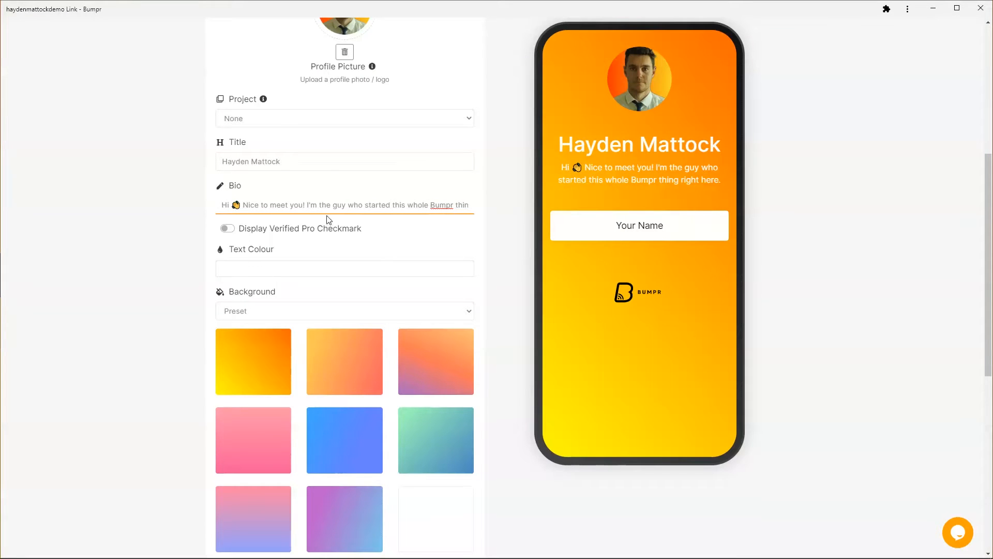
click(146, 228)
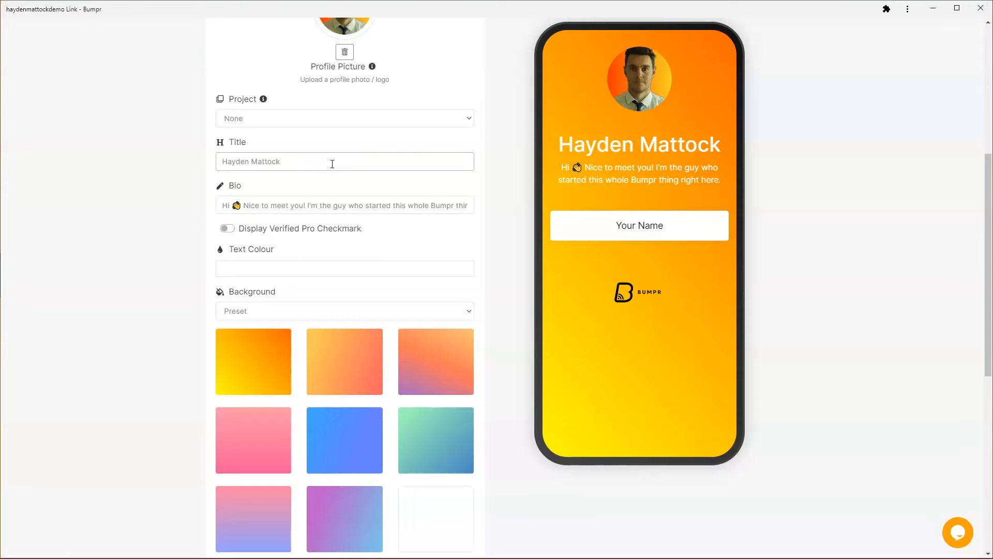
scroll(326, 168, down, 1)
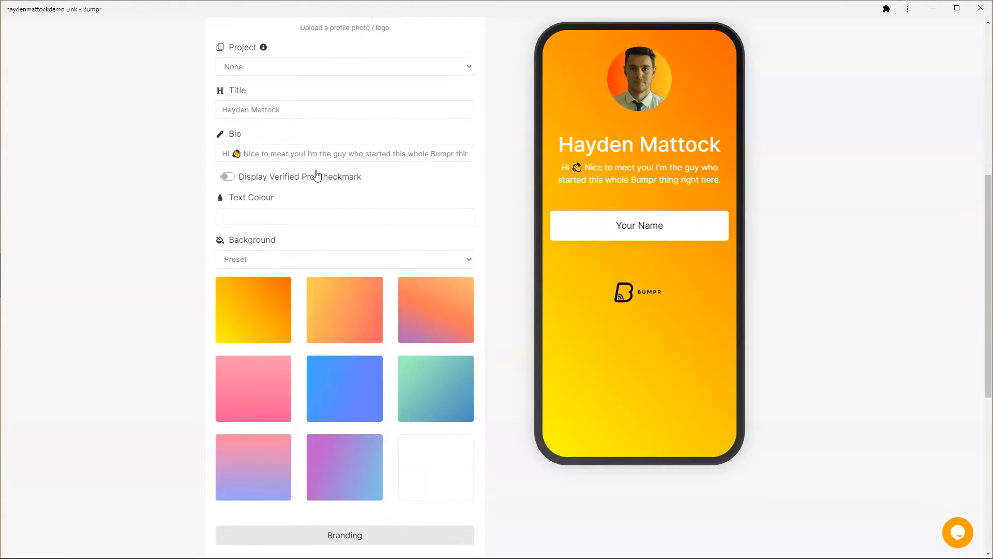
Step: Switch on the Display Verified Pro Checkmark setting
click(229, 178)
click(230, 178)
click(229, 179)
click(228, 179)
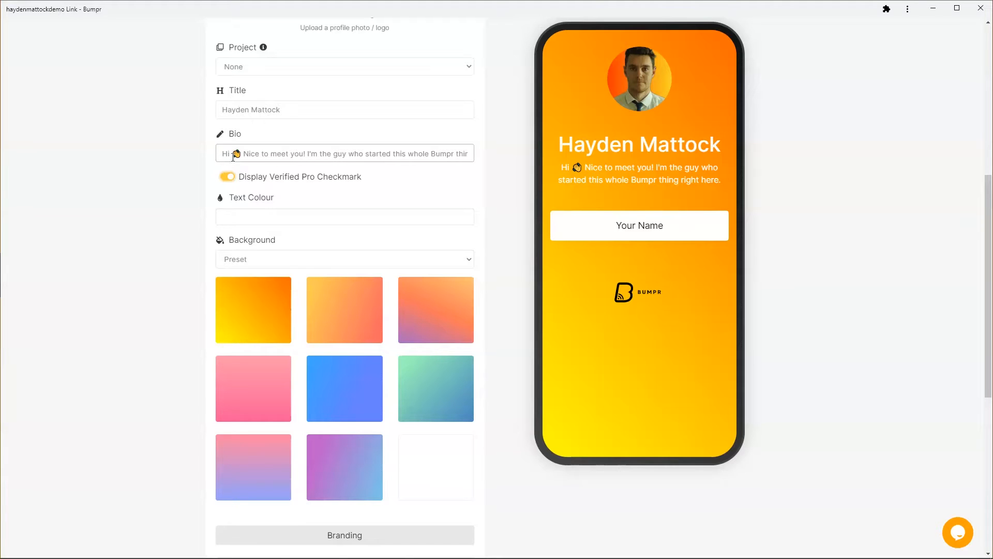
scroll(259, 181, down, 1)
click(264, 167)
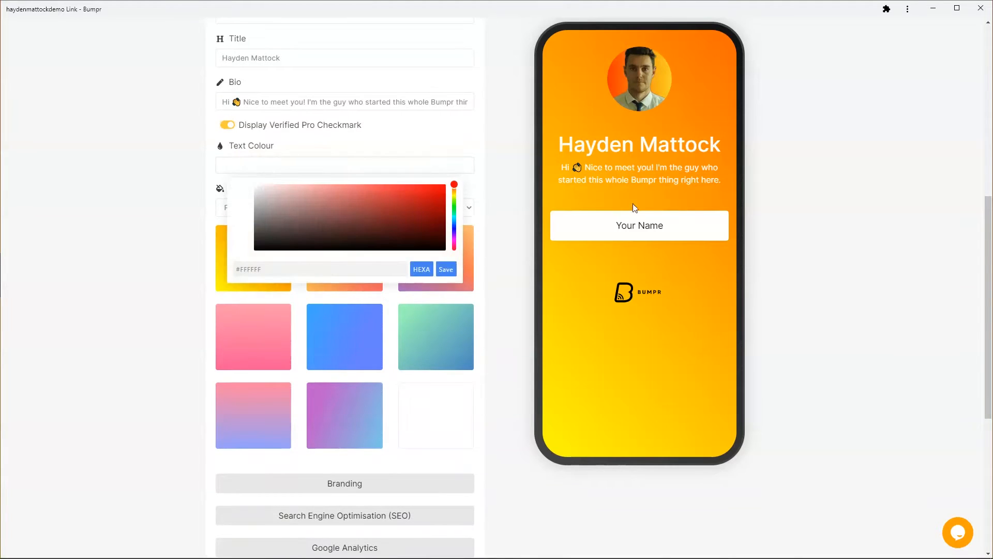
drag(330, 231, 383, 232)
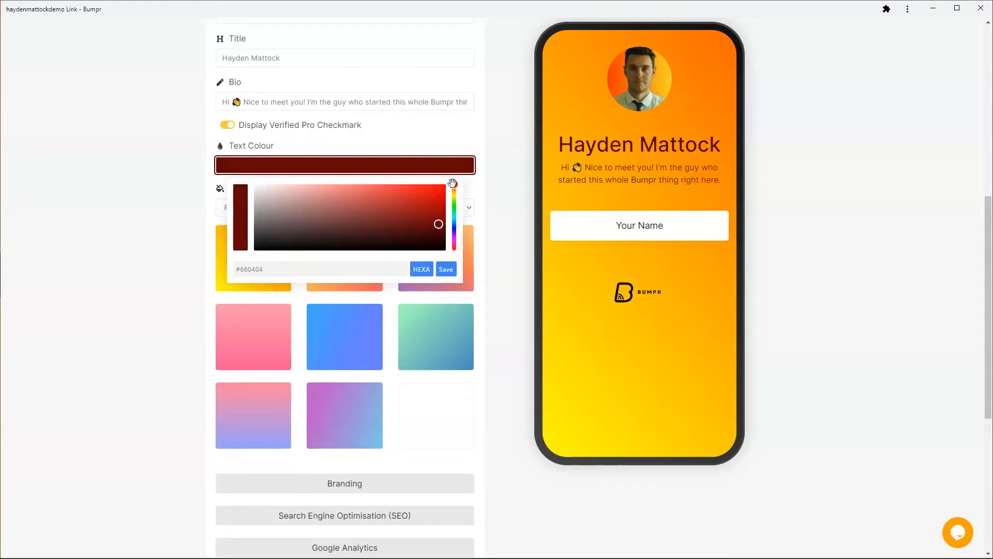
drag(454, 188, 454, 236)
click(431, 190)
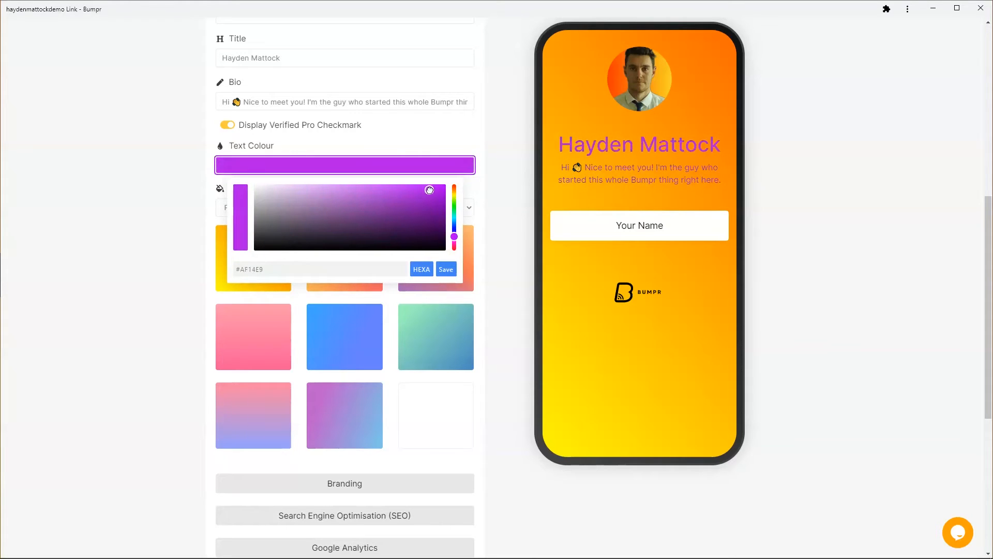
drag(298, 203, 230, 172)
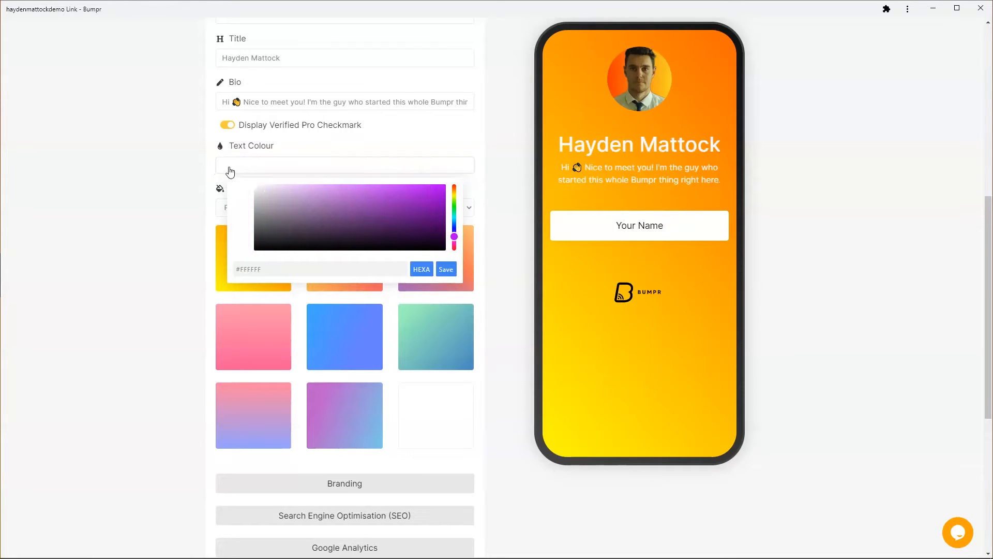
click(173, 187)
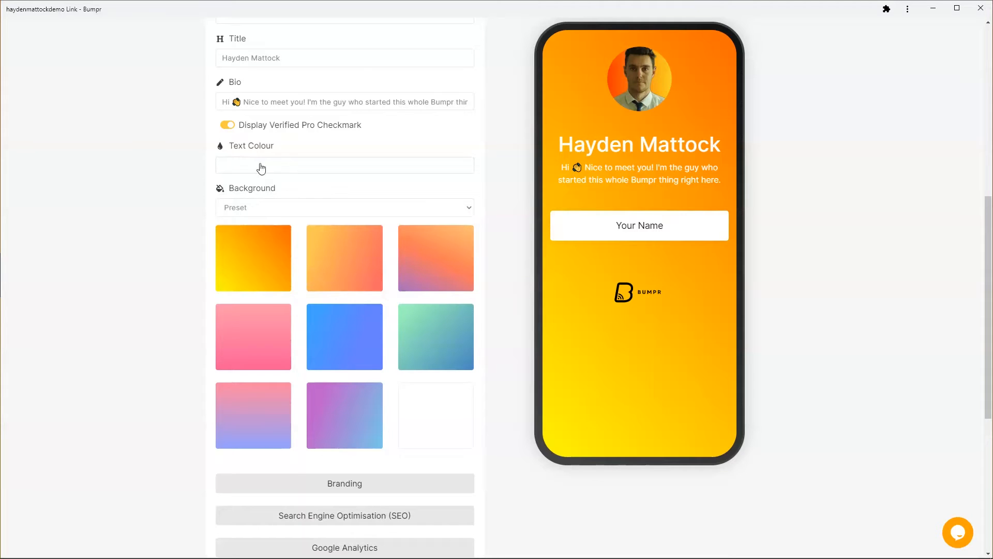
scroll(132, 155, down, 1)
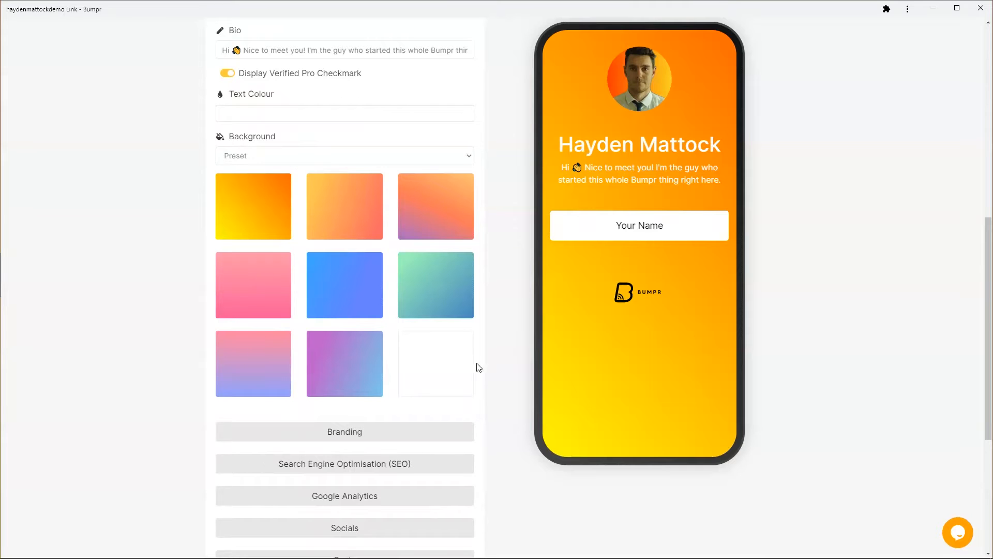
click(371, 237)
click(443, 222)
click(362, 277)
click(417, 298)
click(368, 352)
click(425, 365)
click(284, 231)
click(274, 156)
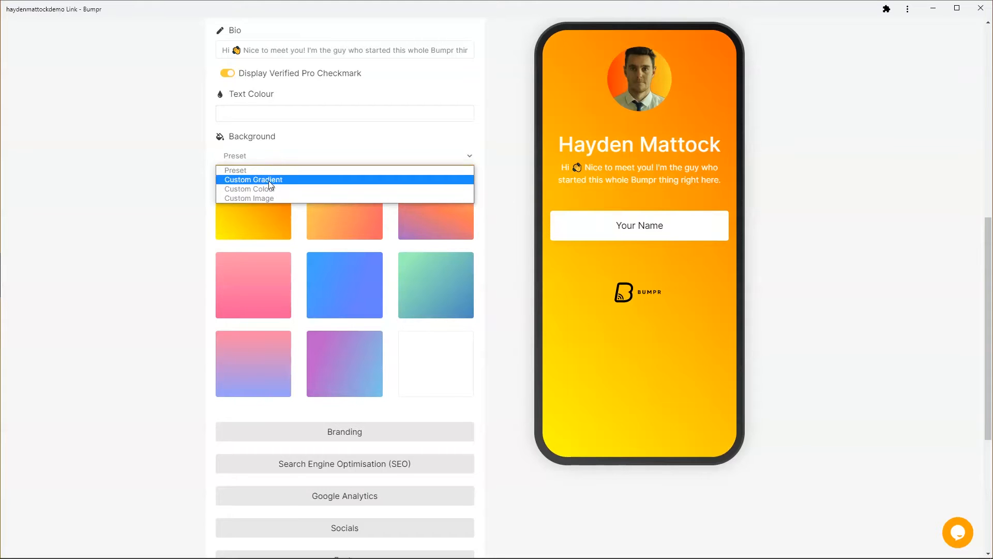
Step: Set a custom gradient background from bright red to yellow (#F1DA0F)
click(268, 182)
click(265, 204)
drag(296, 247, 430, 223)
click(399, 193)
click(298, 241)
drag(444, 261, 406, 267)
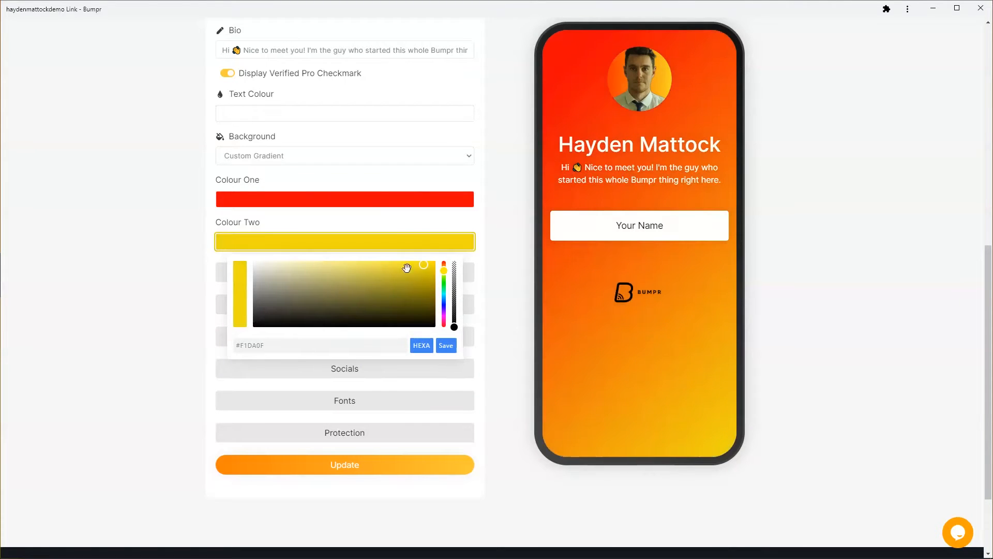
click(162, 204)
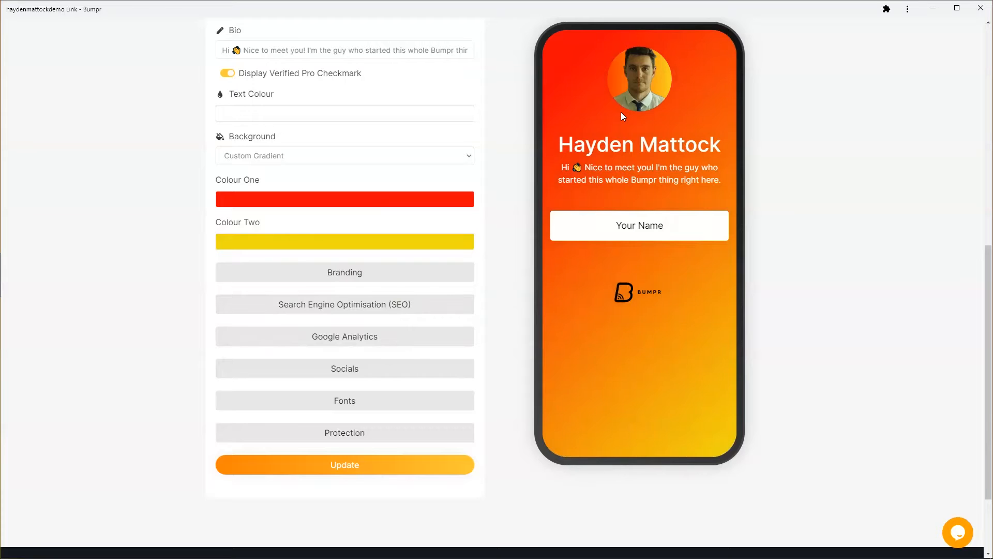
click(352, 165)
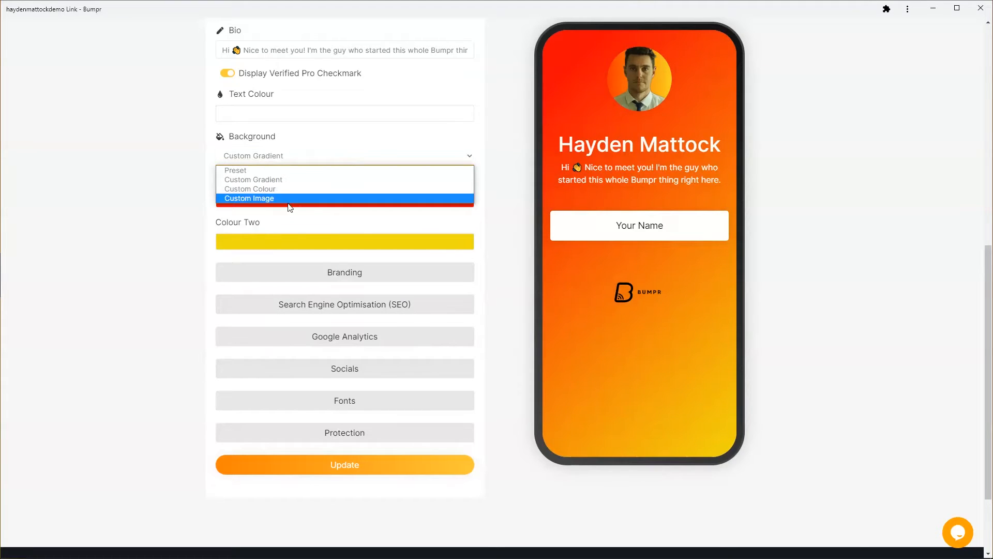
Step: Set a blue custom background colour after trying red and orange, then switch to Custom Image
click(289, 190)
click(298, 202)
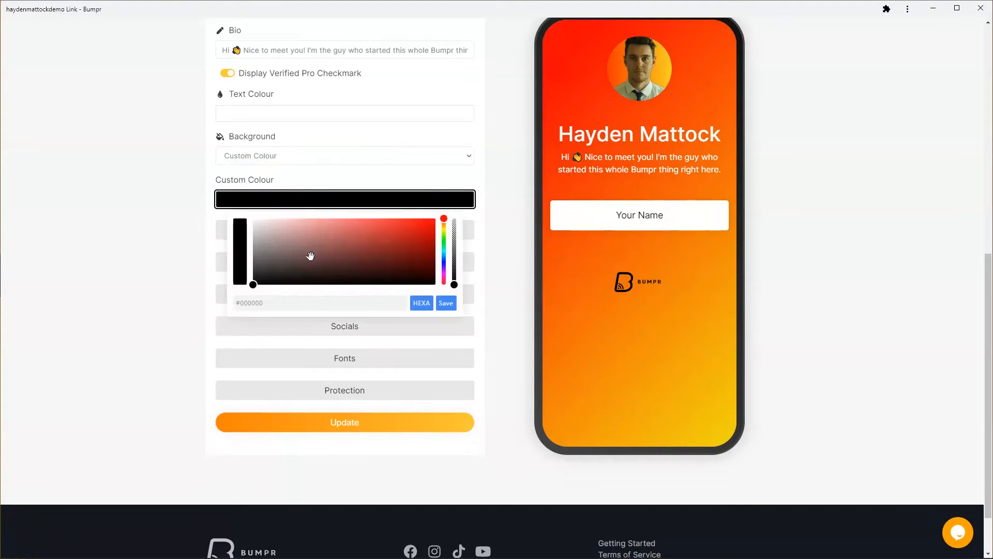
drag(421, 240, 444, 263)
click(444, 224)
click(160, 201)
click(298, 161)
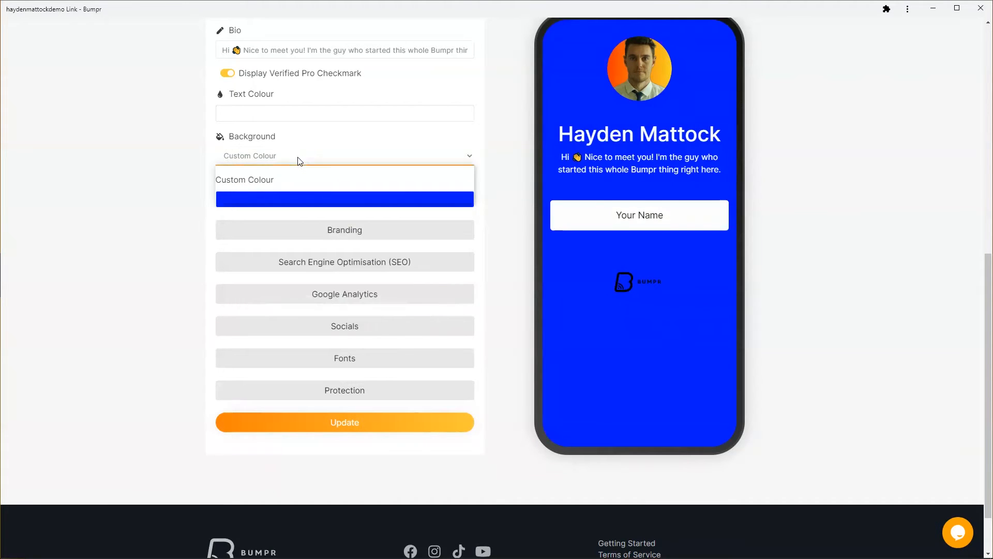
click(284, 203)
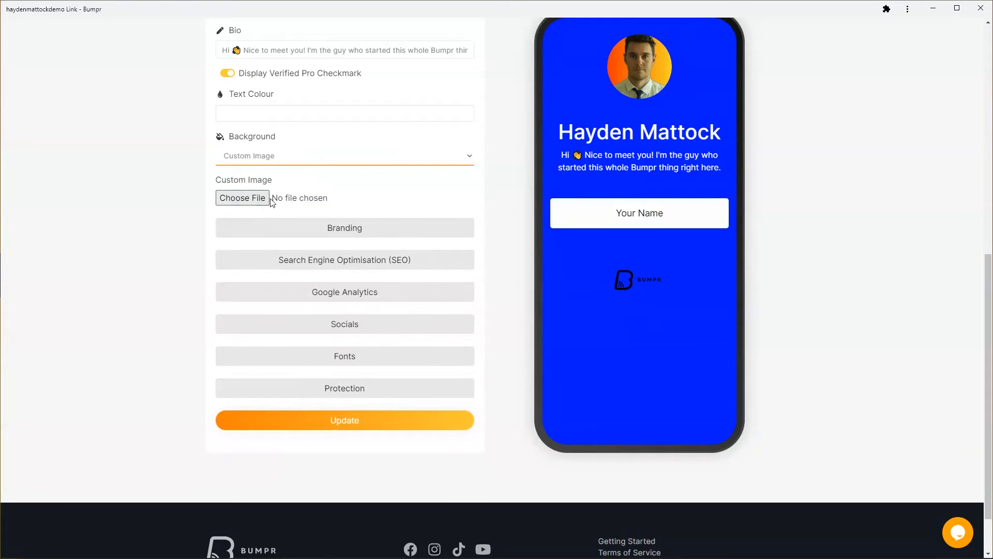
Step: Try the red-orange mathias image as the background, then remove it
click(249, 205)
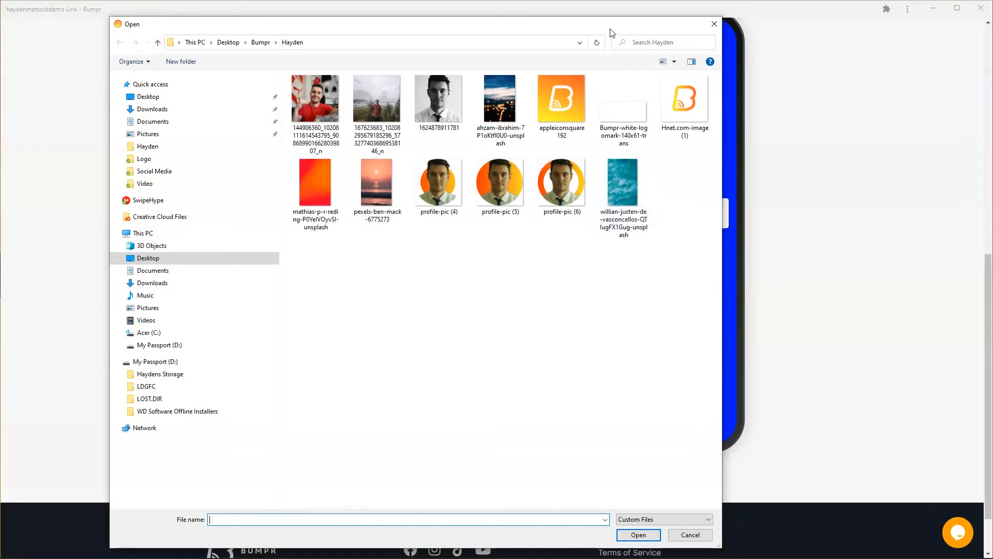
drag(612, 27, 505, 26)
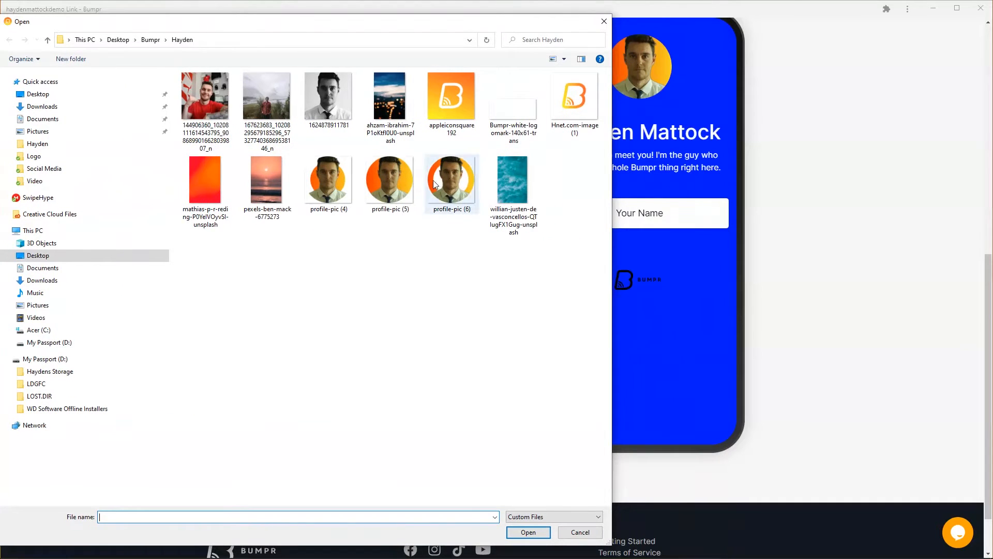
double_click(207, 175)
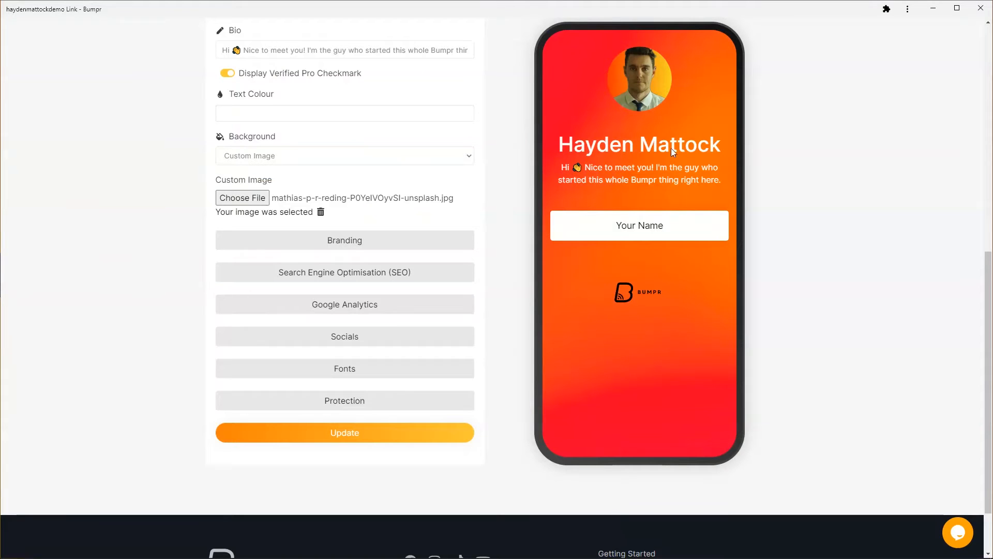
click(321, 212)
Step: Try the pexels-ben-mack-6775273 sunset photo, remove it, and use the ocean Unsplash image instead
click(255, 201)
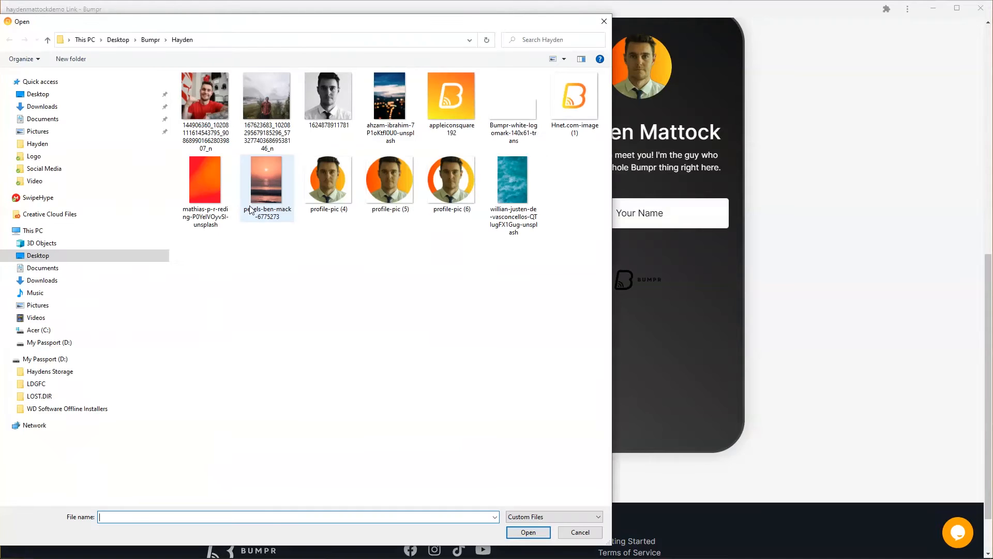
double_click(274, 190)
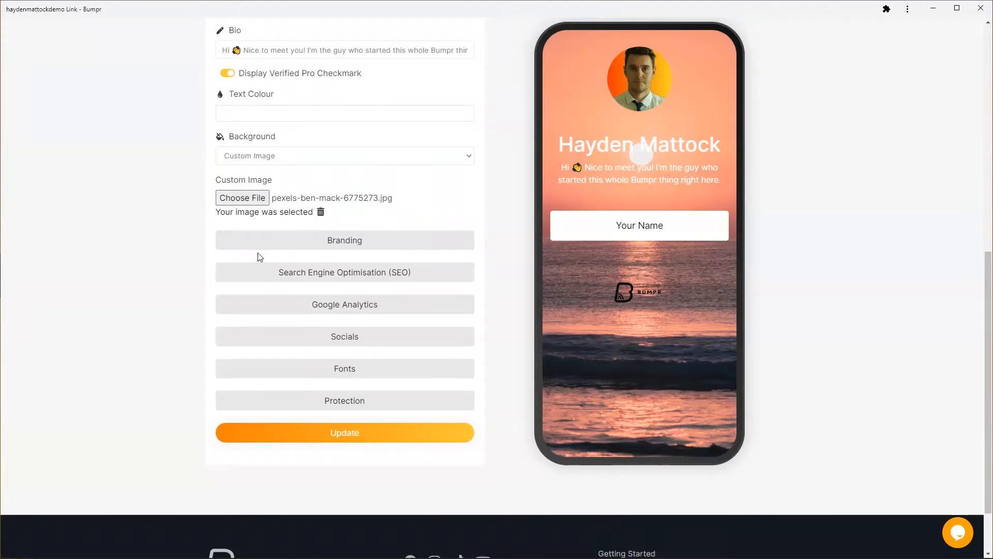
scroll(634, 246, down, 1)
scroll(634, 245, up, 3)
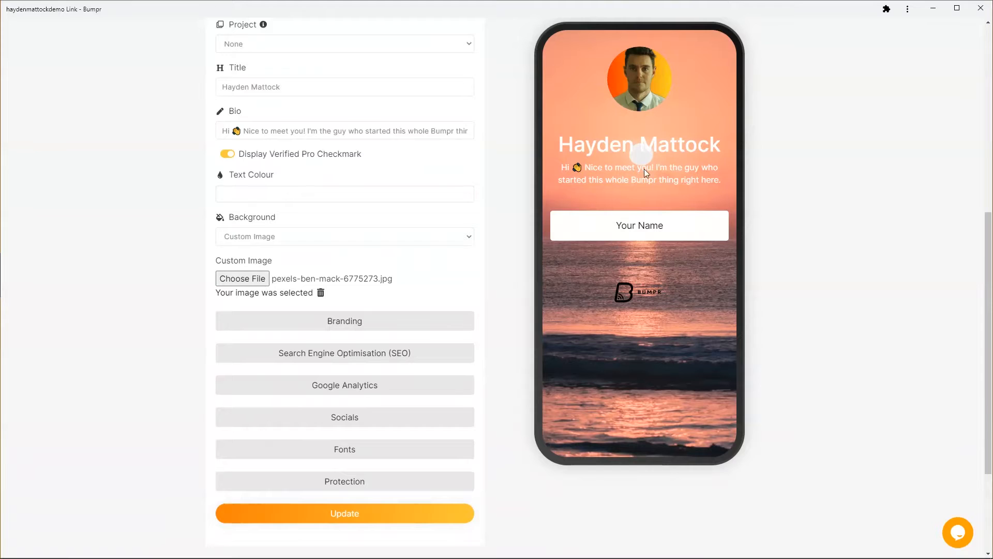
click(320, 293)
click(241, 279)
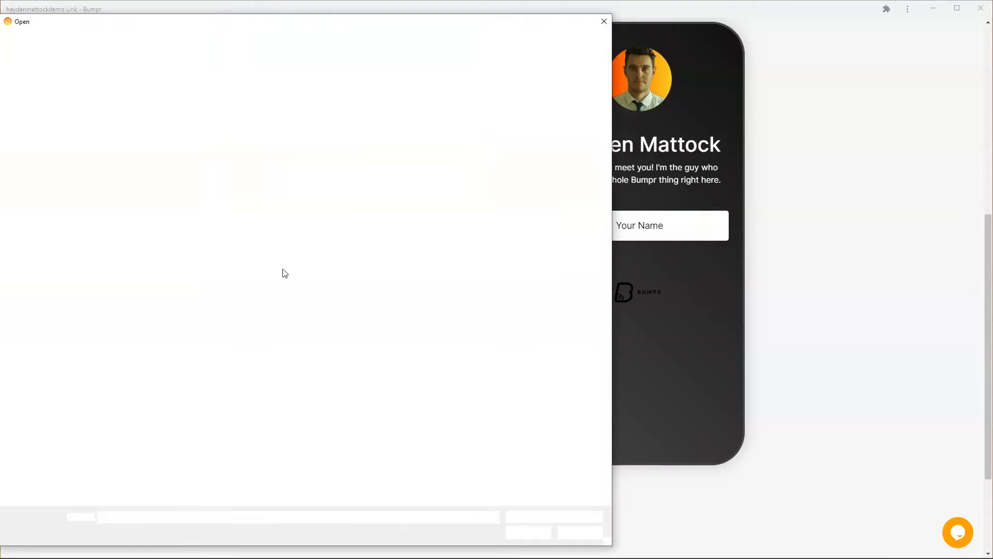
key(Escape)
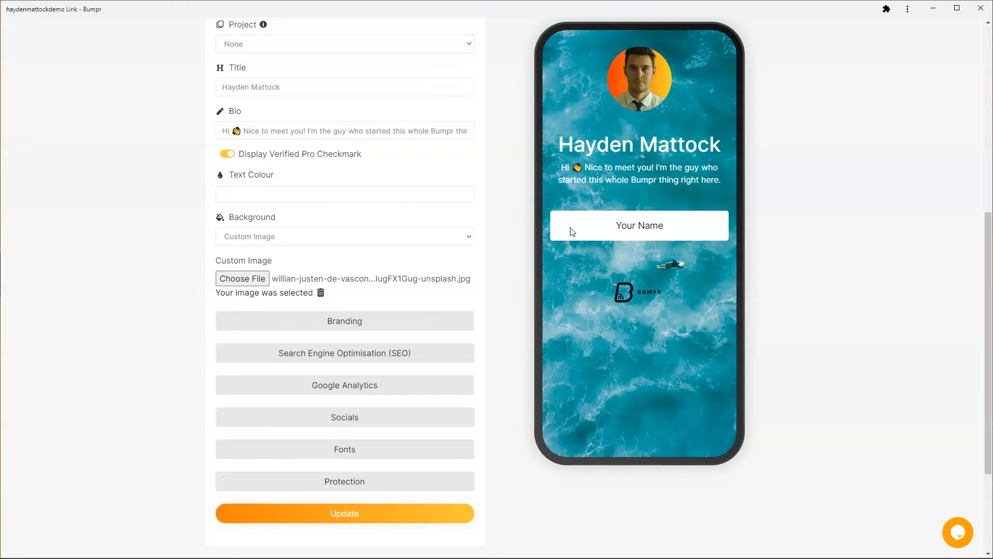
Step: Remove the ocean background image and switch the background to Custom Gradient
click(320, 293)
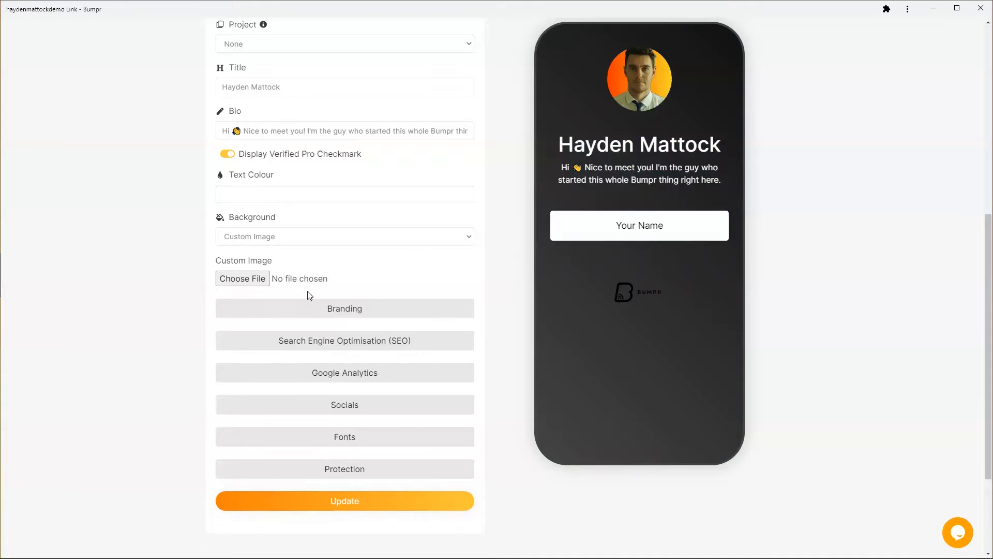
click(260, 238)
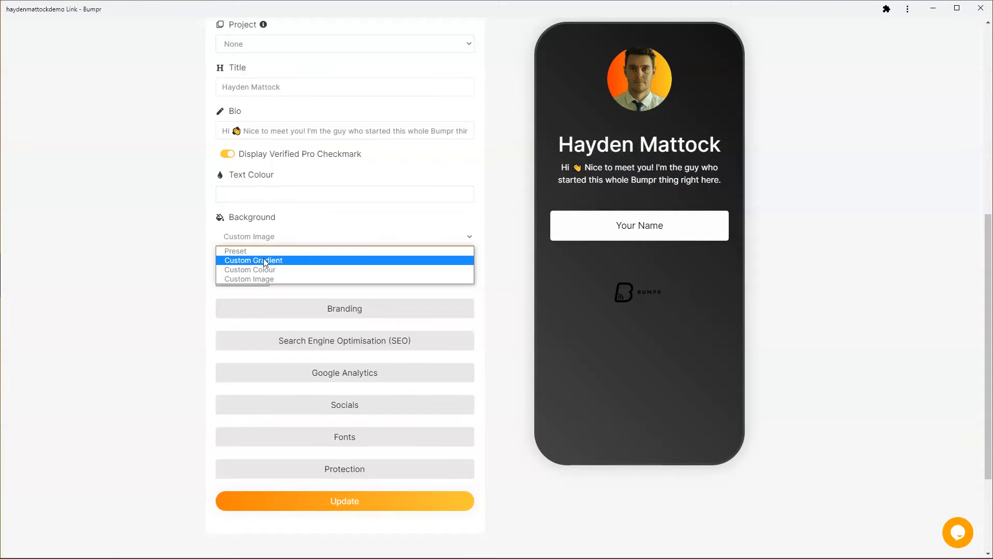
click(264, 261)
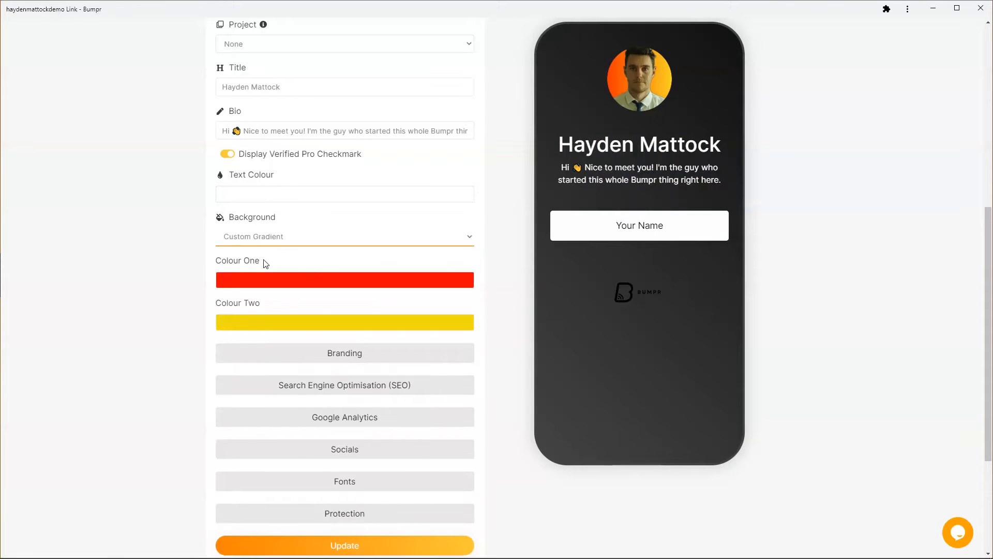
Step: Set the gradient colours to near-black #0F0F0F and grey #959595, then click Update
click(279, 281)
click(265, 340)
drag(266, 340, 254, 367)
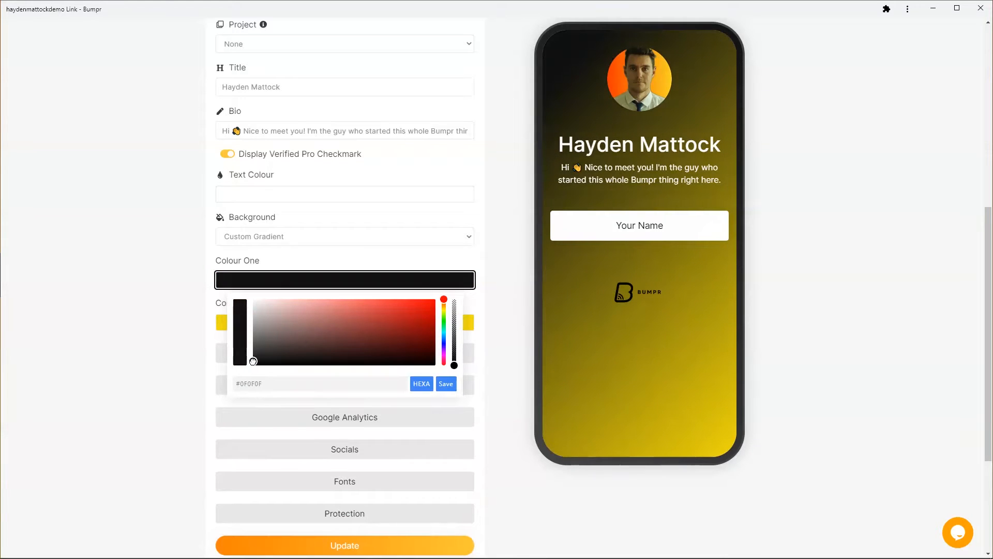
click(182, 301)
click(315, 331)
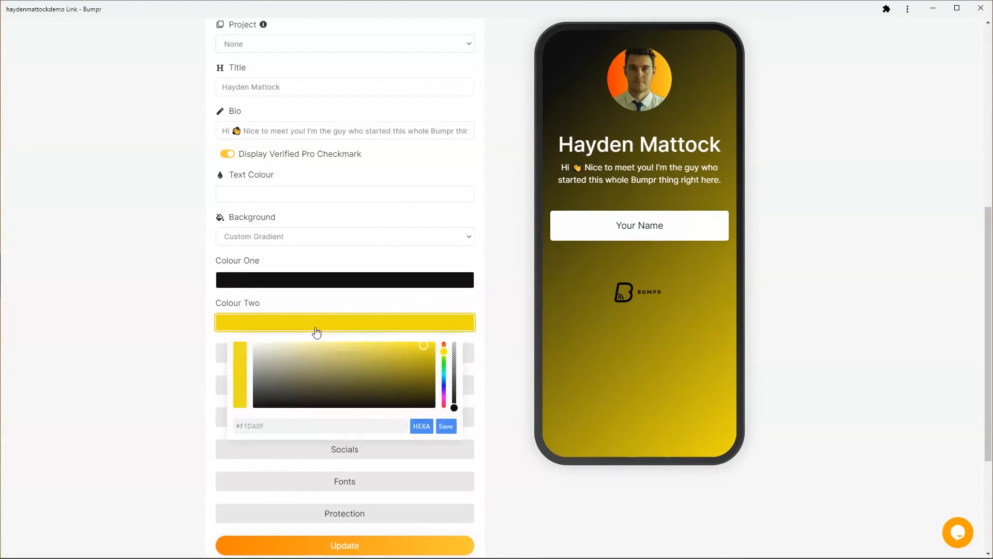
drag(271, 384, 252, 368)
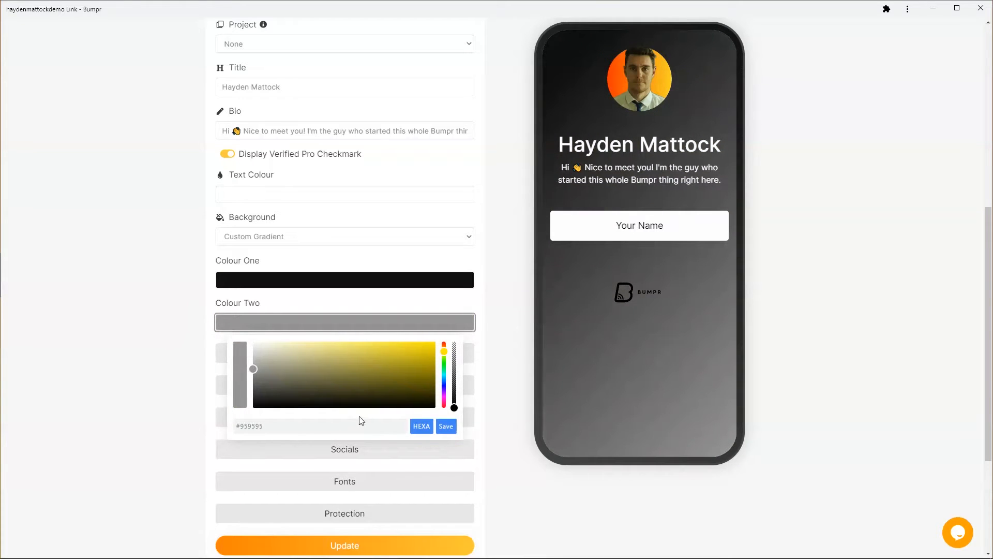
click(446, 426)
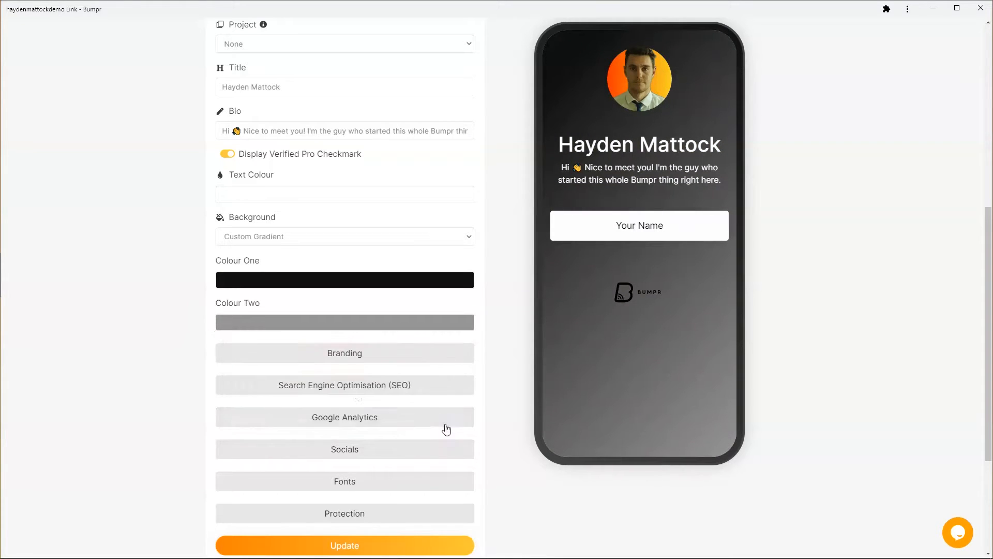
click(410, 552)
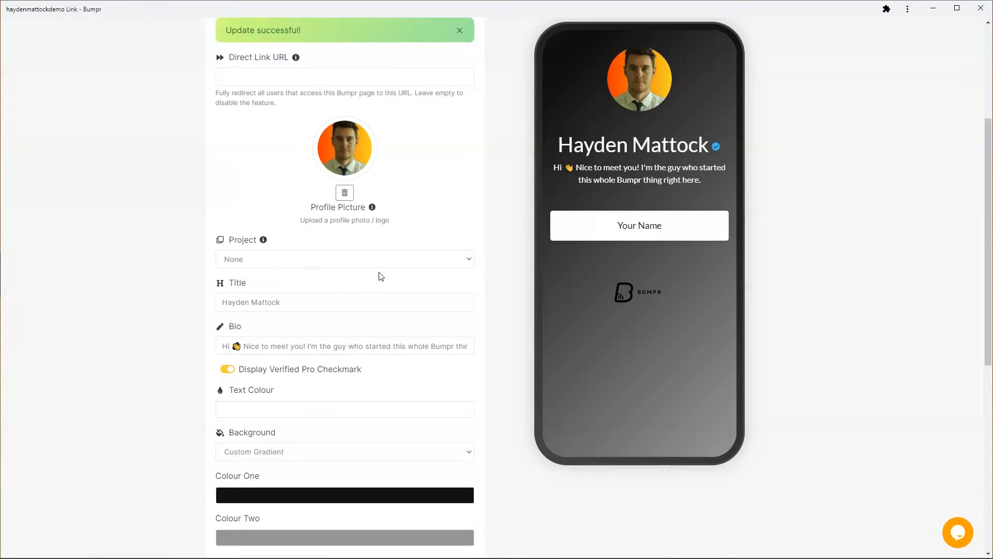
Step: Expand the Branding section to reveal the footer-branding toggle, Custom Branding and Branding URL
scroll(178, 264, down, 3)
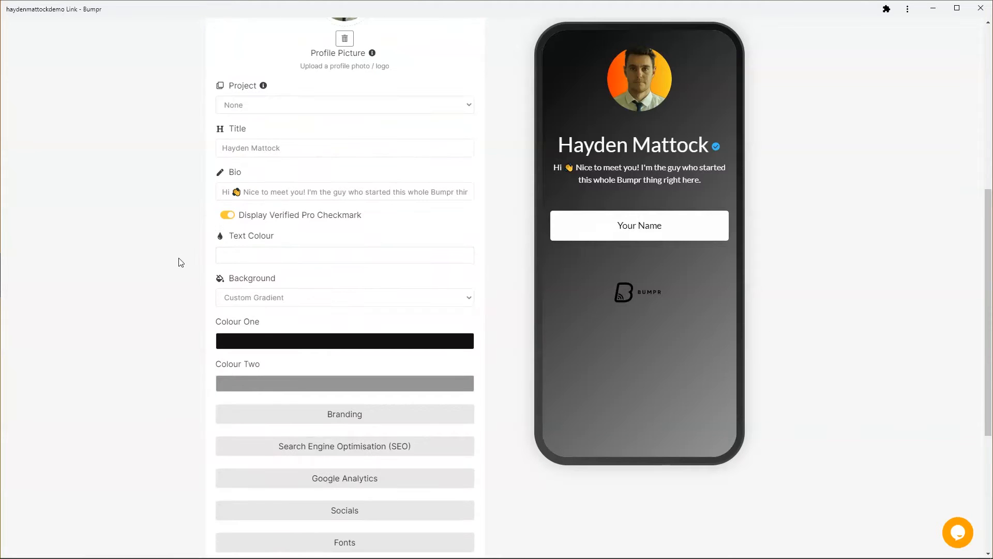
scroll(183, 256, down, 4)
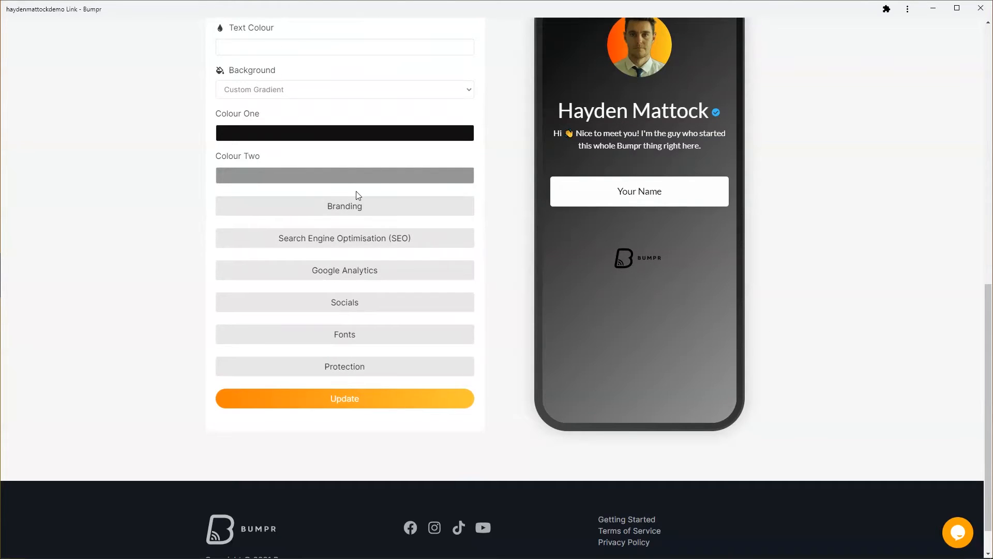
click(349, 213)
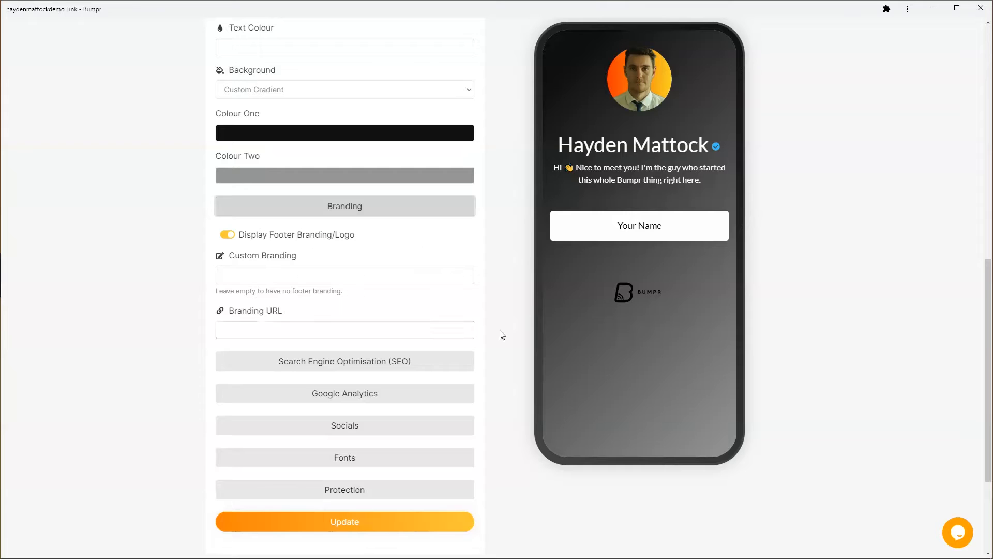
Step: Collapse Branding and expand the Search Engine Optimisation settings
click(336, 214)
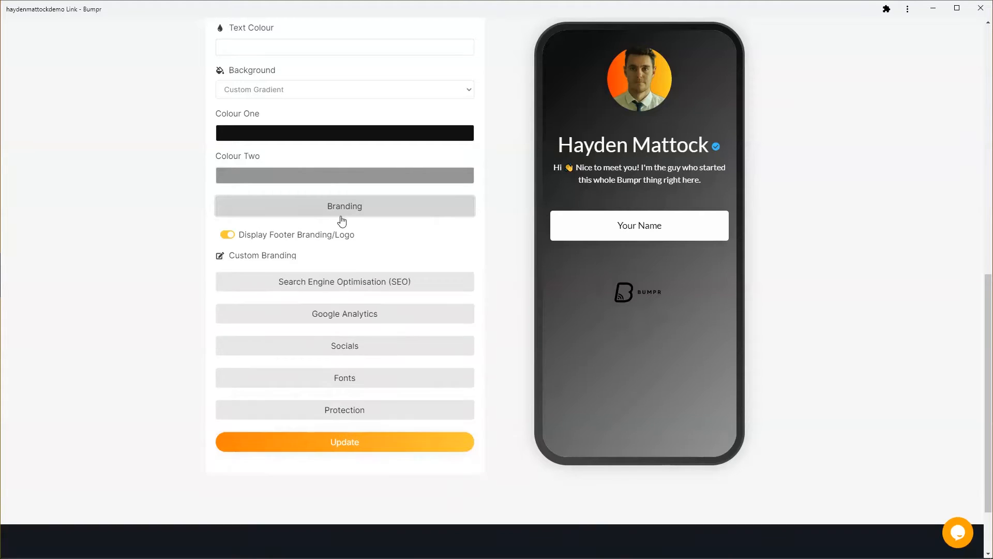
click(323, 248)
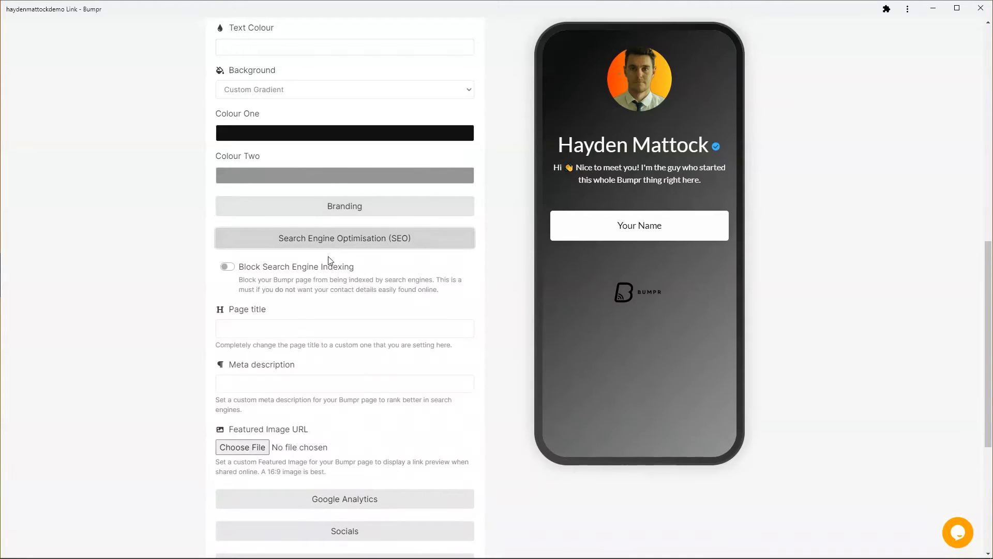
scroll(329, 261, down, 1)
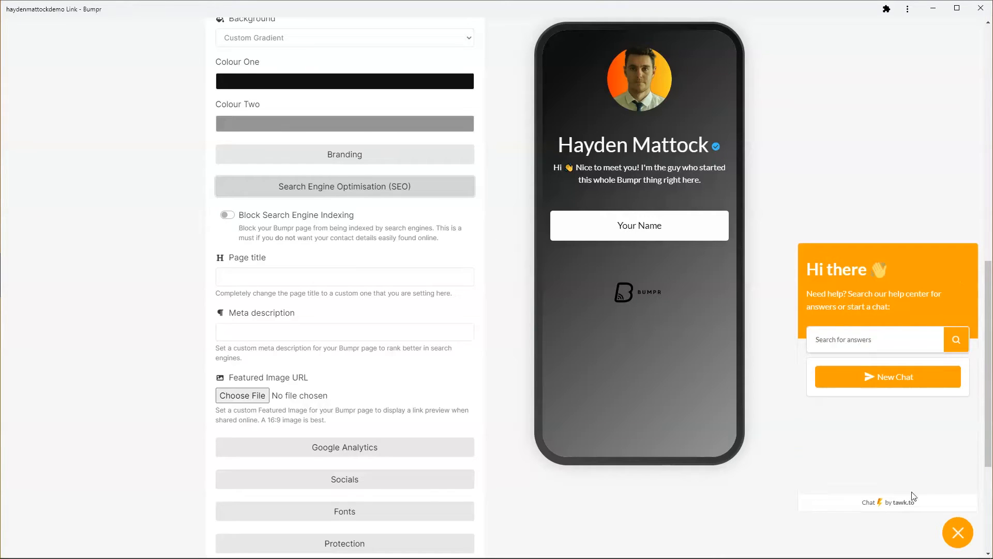
Step: Close the help chat and look over the empty Page title and Meta description fields
click(959, 535)
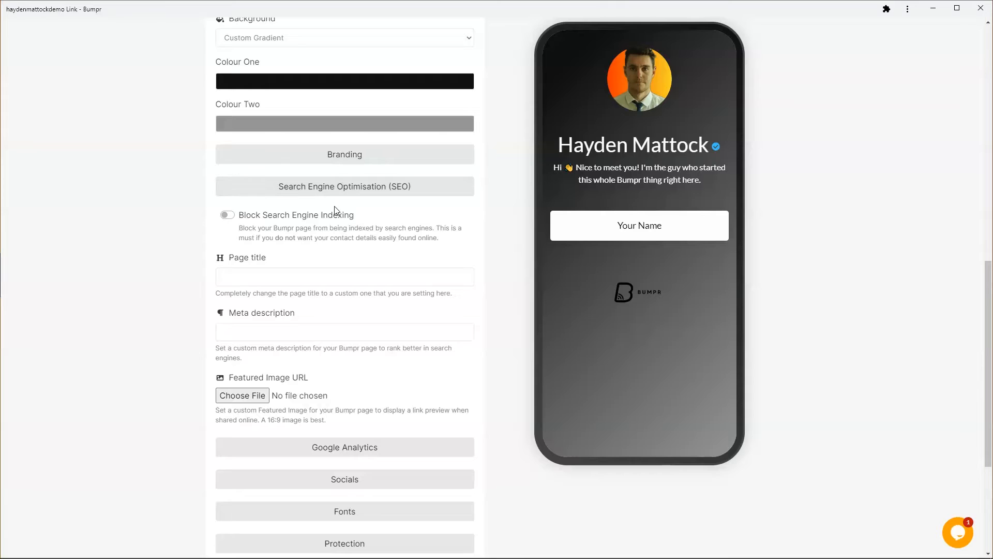
click(228, 218)
click(268, 276)
click(271, 330)
click(297, 276)
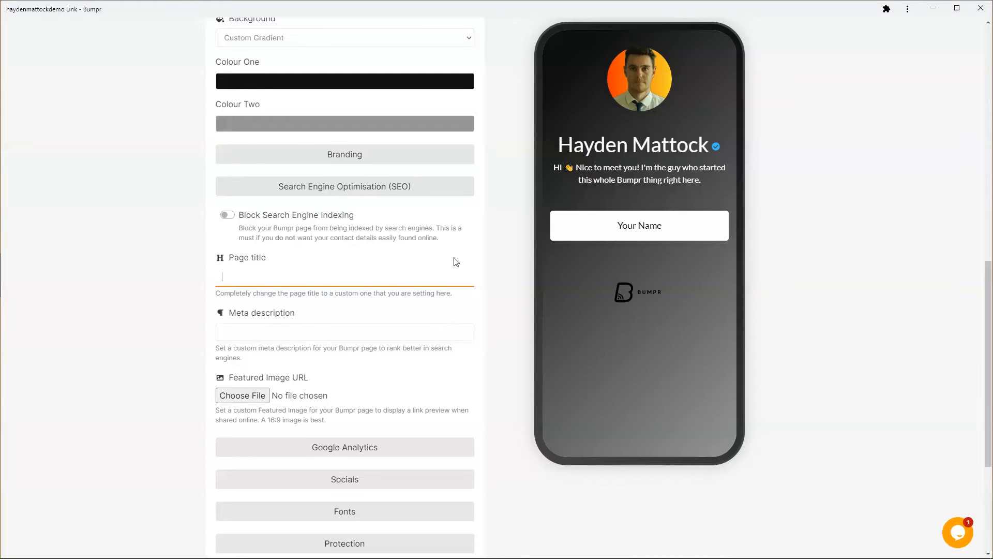
scroll(454, 262, up, 13)
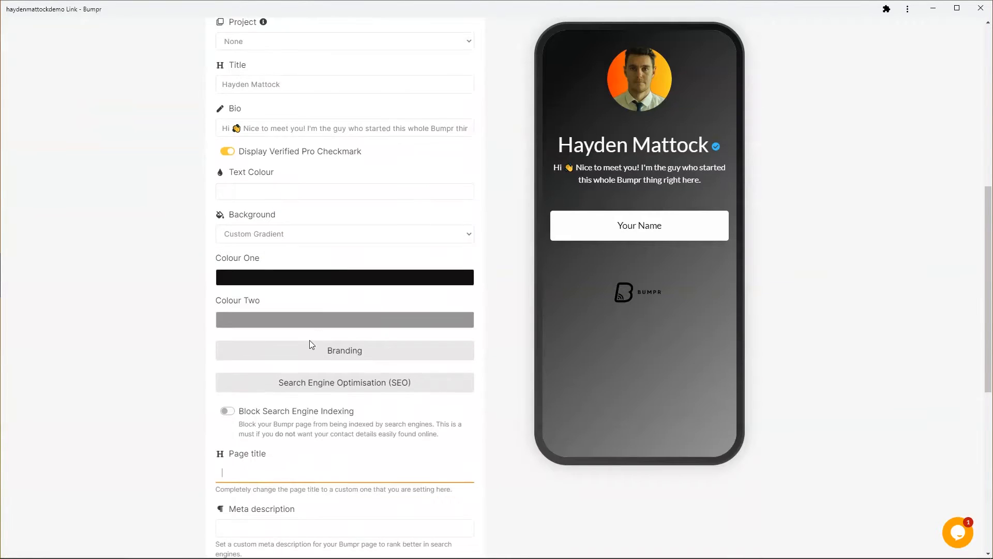
scroll(311, 345, down, 5)
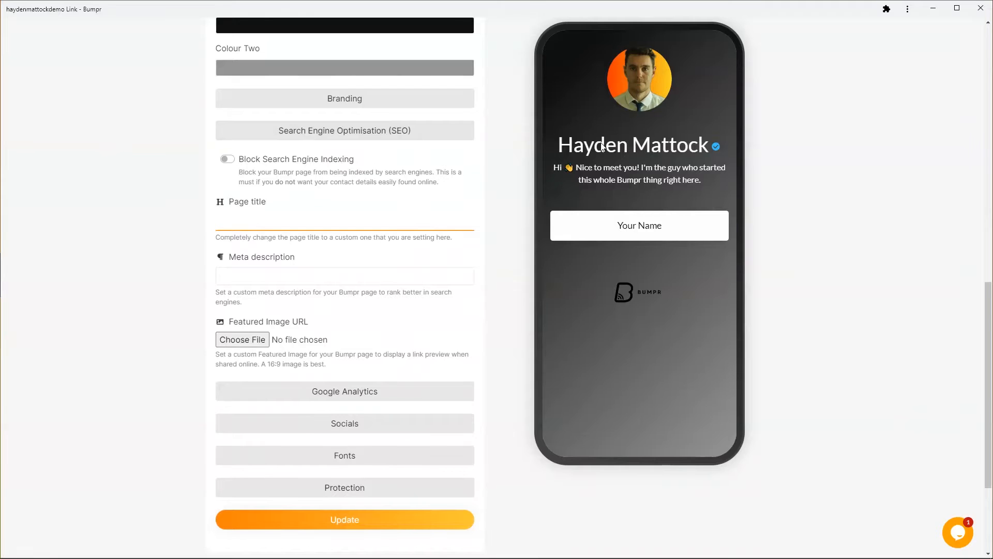
Step: Collapse SEO, check Google Analytics' empty Medium and Source fields, then collapse it again
click(360, 137)
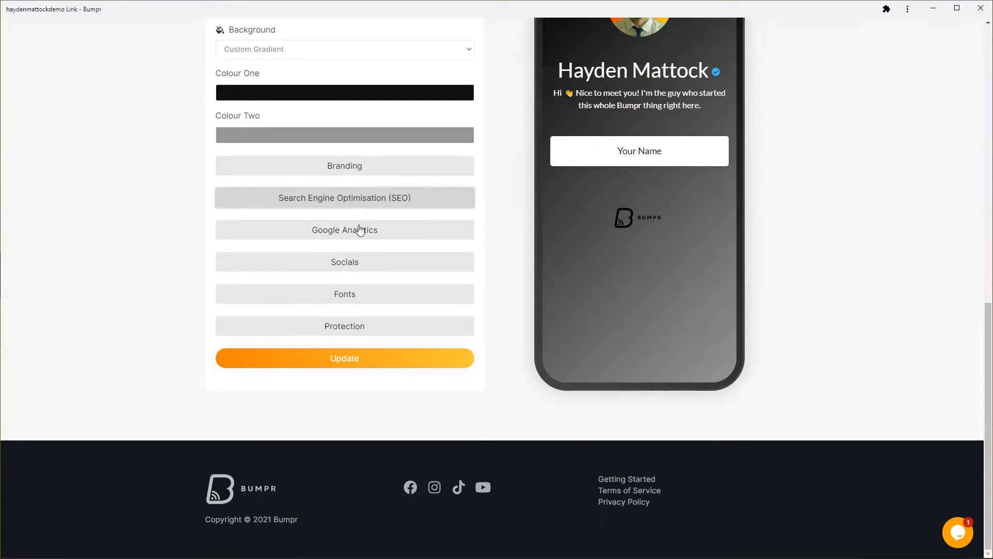
click(360, 229)
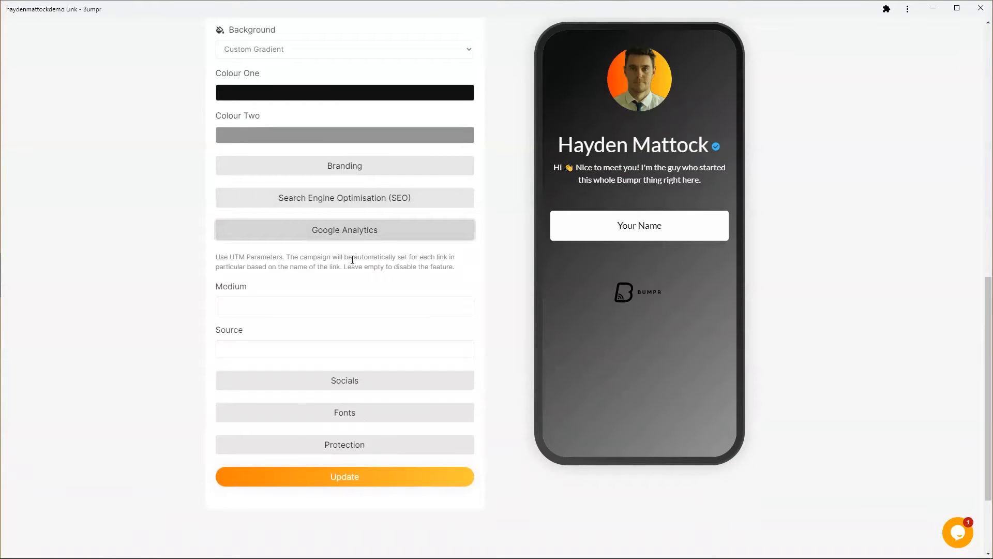
scroll(351, 230, down, 1)
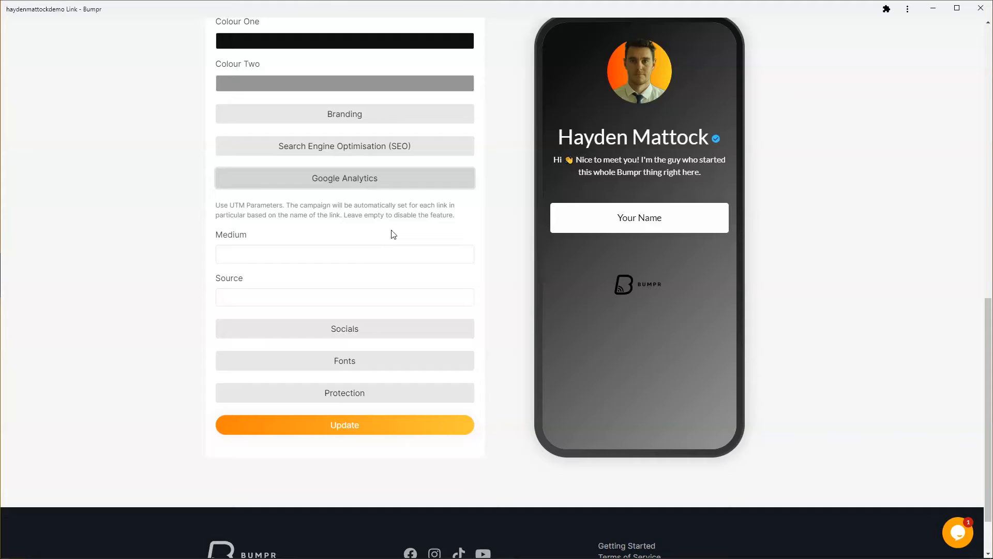
click(296, 250)
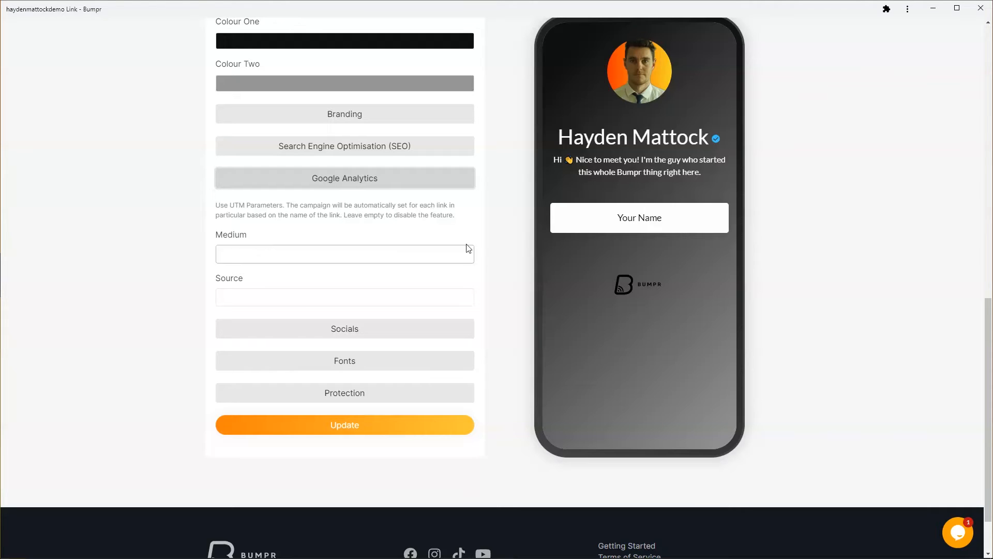
click(355, 178)
scroll(309, 329, up, 1)
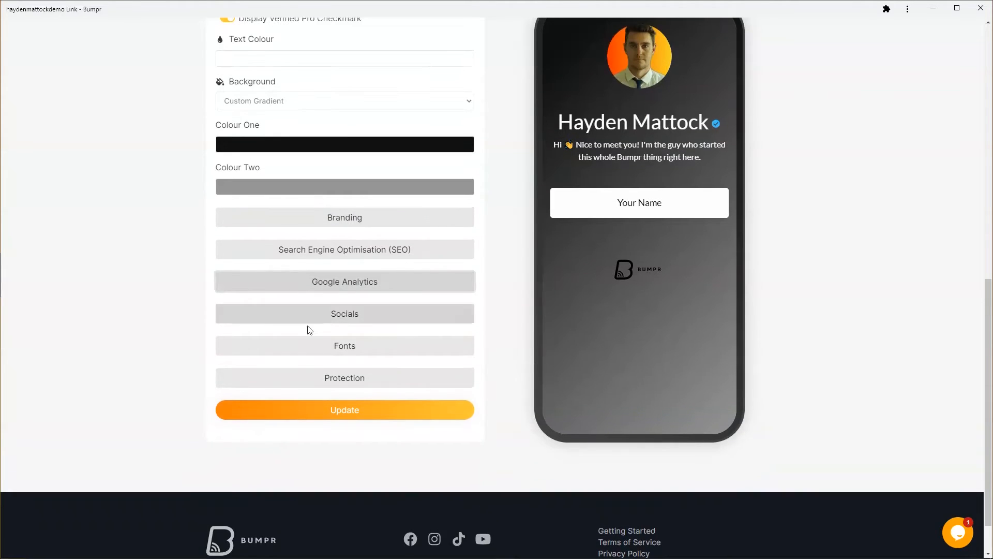
Step: Open Socials and try red as the Buttons Colour before resetting it to white
click(325, 311)
scroll(187, 308, down, 3)
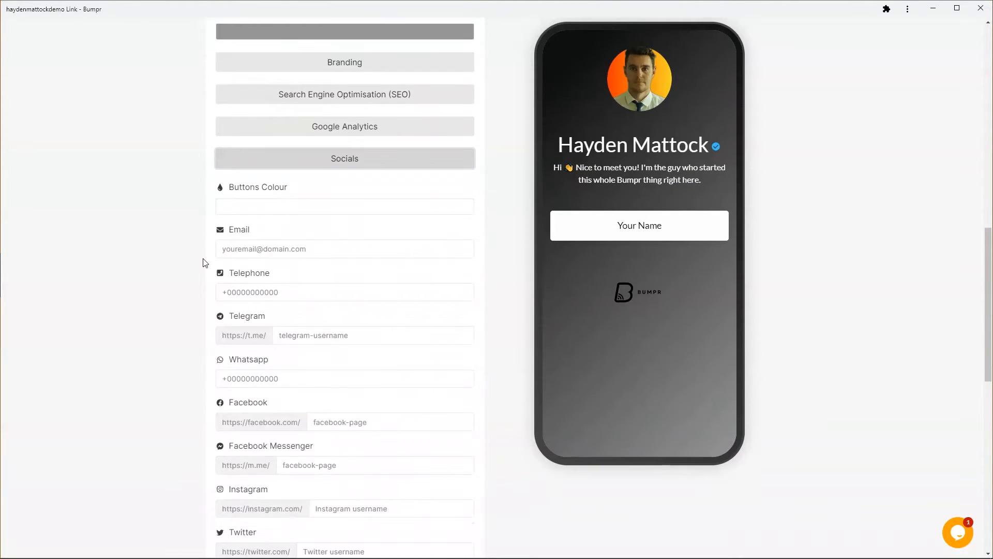
scroll(206, 263, down, 2)
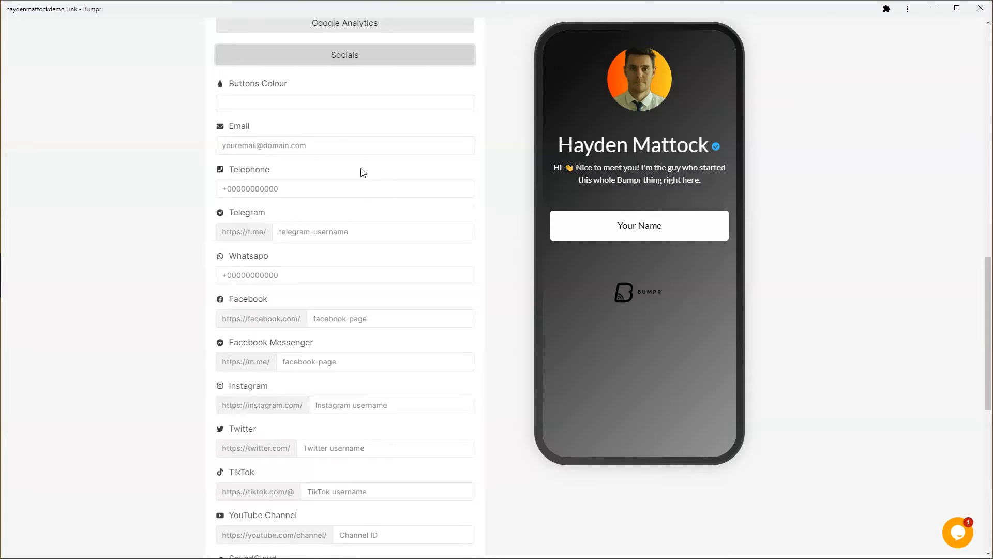
scroll(362, 176, down, 8)
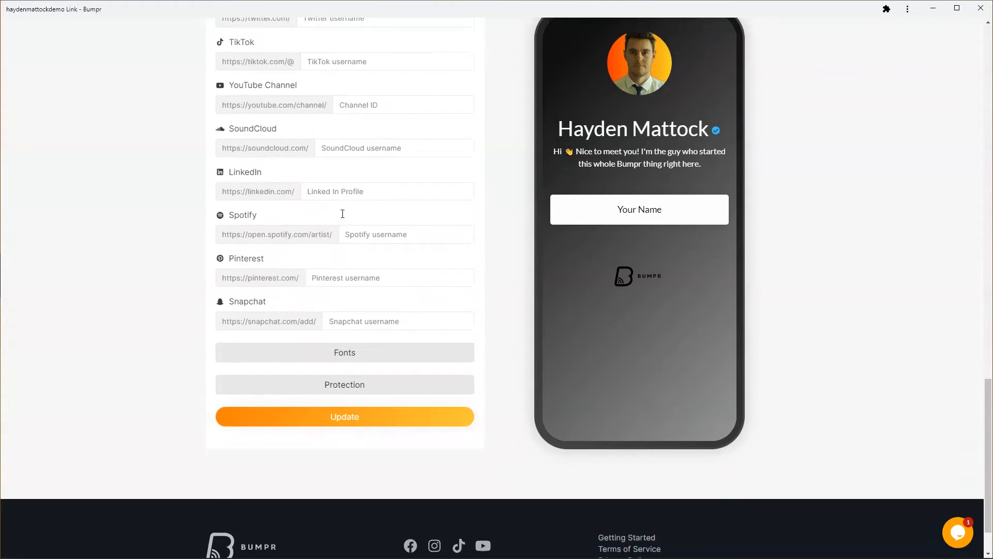
scroll(342, 213, up, 9)
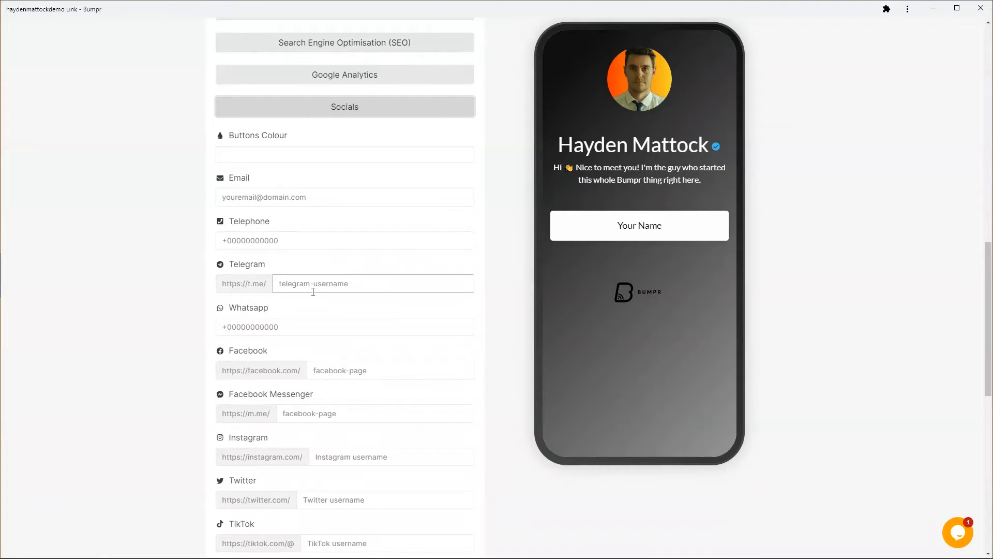
click(258, 163)
mouse_move(291, 216)
mouse_down()
mouse_move(373, 211)
mouse_move(421, 197)
mouse_move(412, 193)
mouse_up()
click(444, 259)
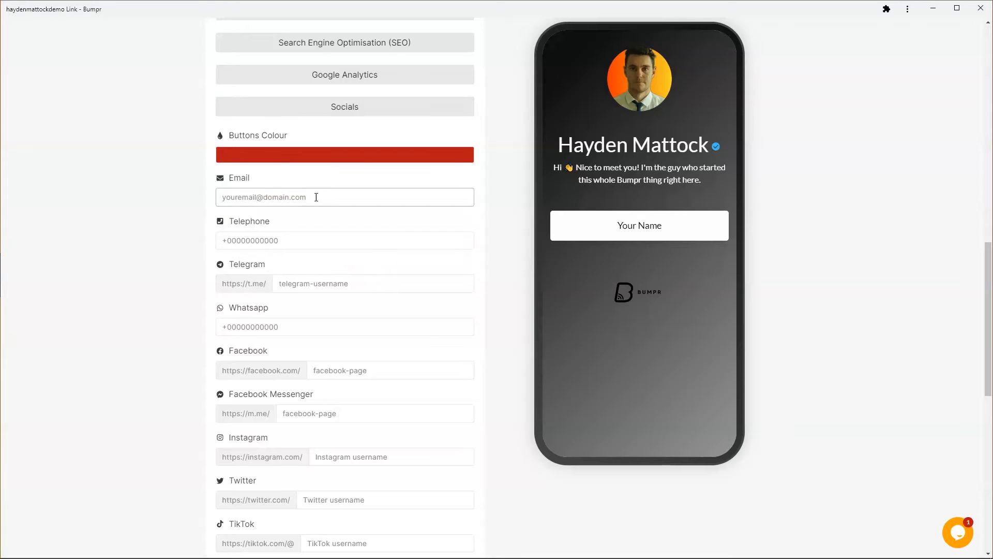
click(316, 158)
drag(284, 201, 167, 161)
click(168, 162)
Step: Enter the e-mail address and telephone number, and copy the same number into WhatsApp
click(297, 196)
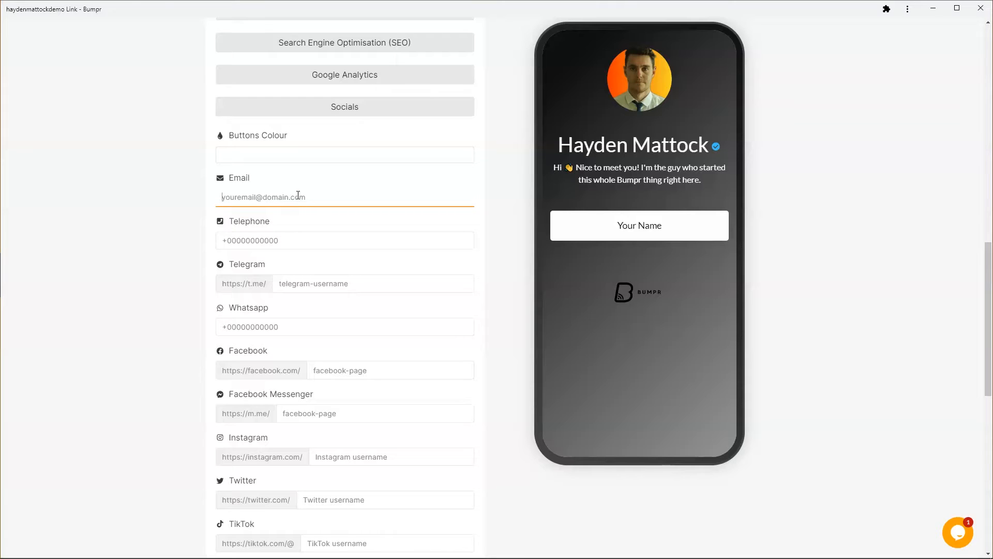
text(myemail@email.com)
click(300, 240)
text(123456789)
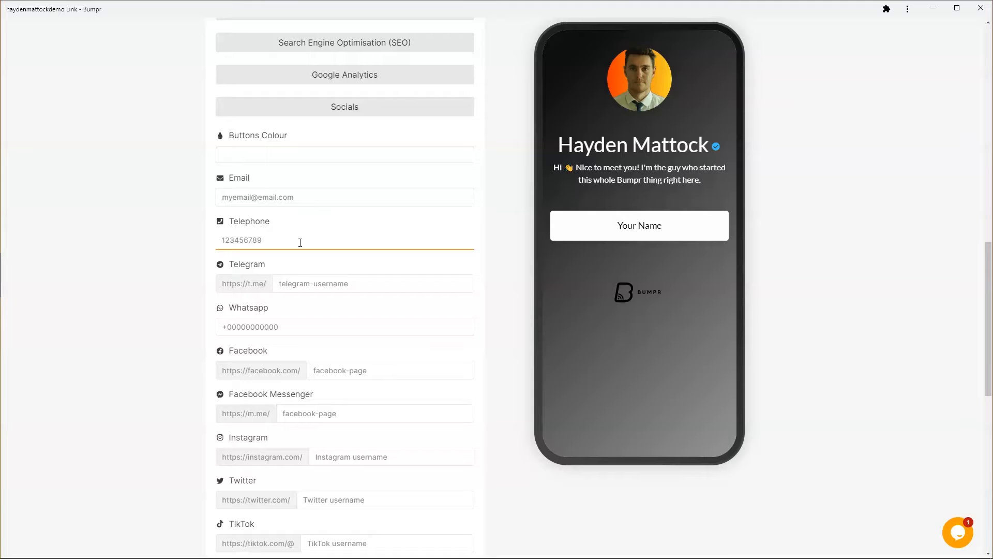
drag(299, 243, 202, 243)
key(ctrl+c)
click(296, 322)
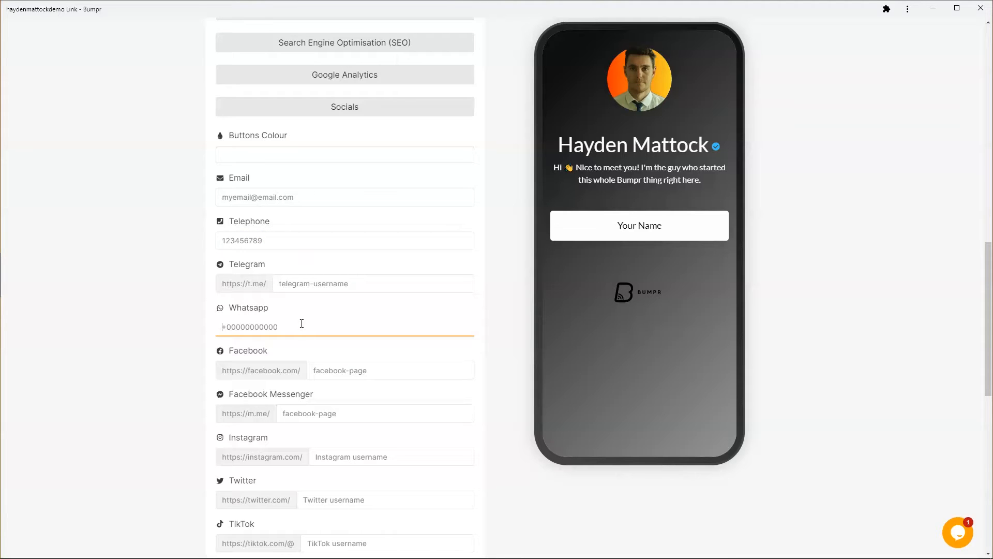
key(ctrl+v)
scroll(292, 315, down, 2)
scroll(306, 282, down, 1)
Step: Copy the Facebook username from the profile's web address in Chrome
click(341, 217)
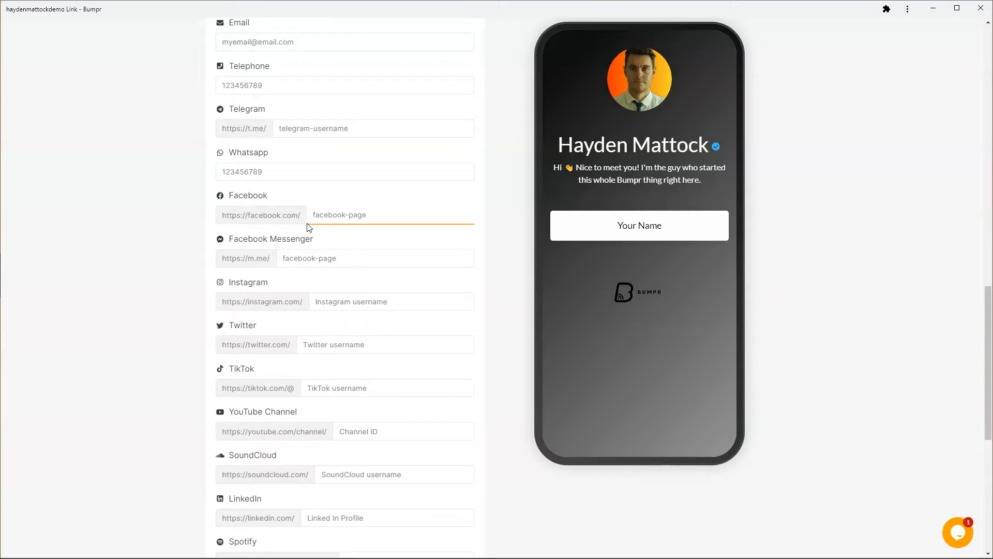
double_click(260, 216)
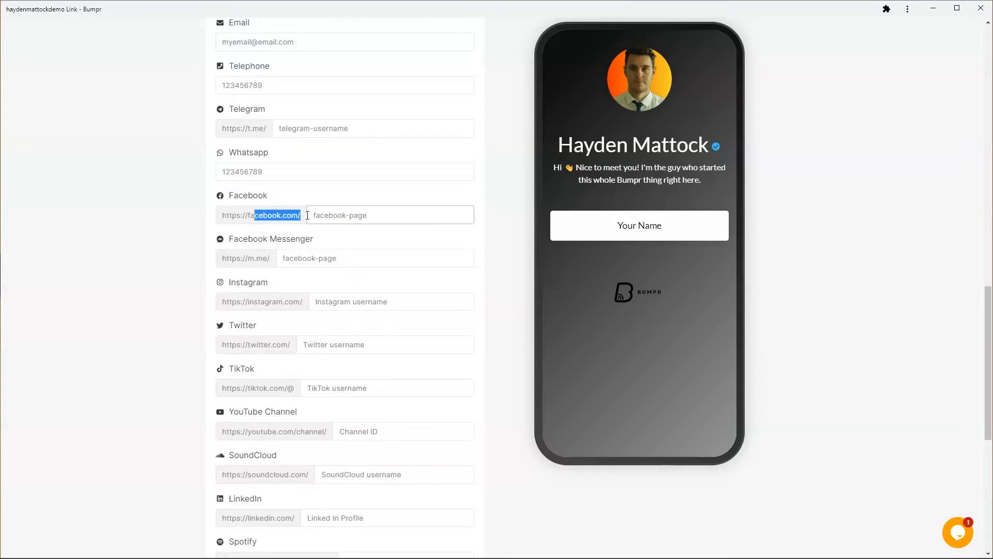
click(317, 215)
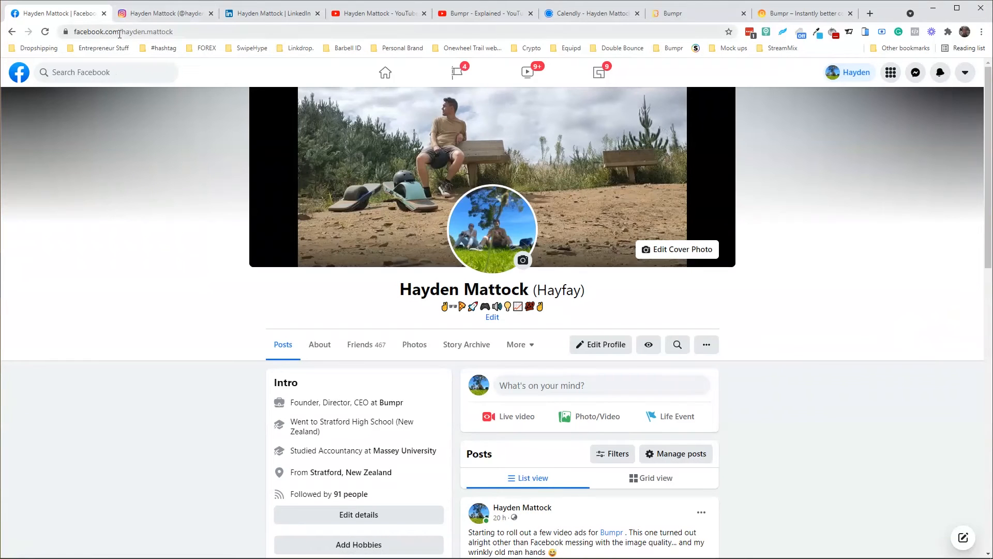
click(119, 34)
click(127, 33)
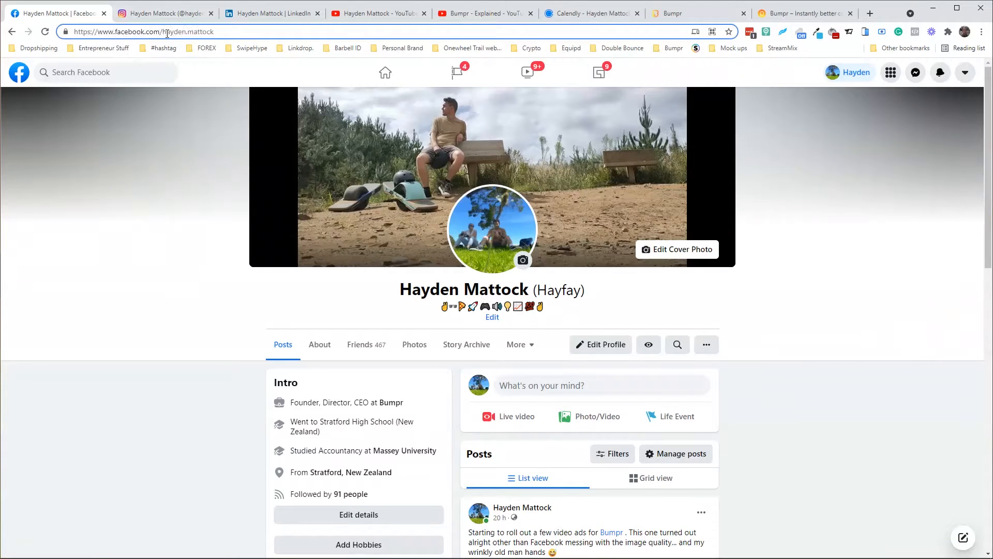
drag(164, 32, 239, 34)
key(ctrl+c)
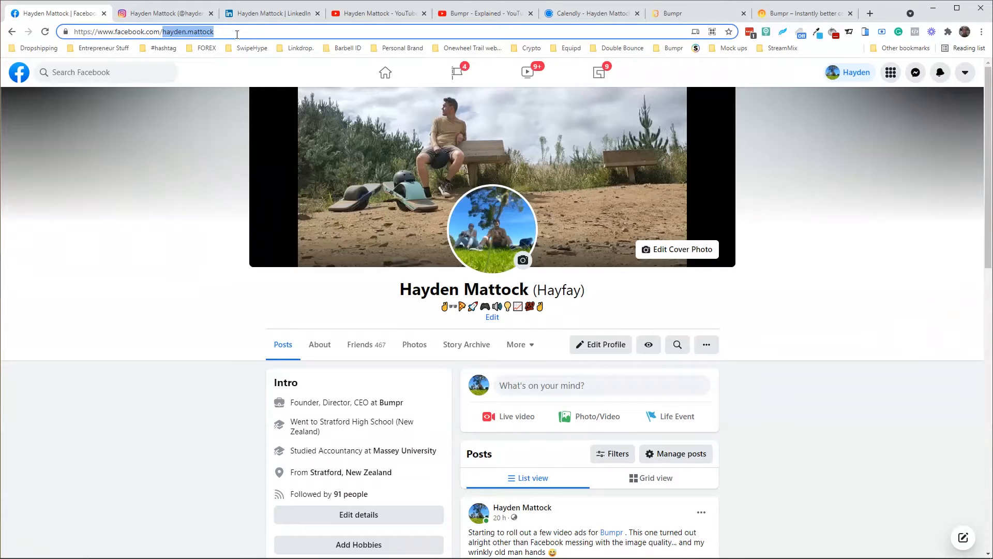
Step: Paste the Facebook username into both the Facebook and Facebook Messenger fields
click(934, 8)
click(359, 219)
key(ctrl+v)
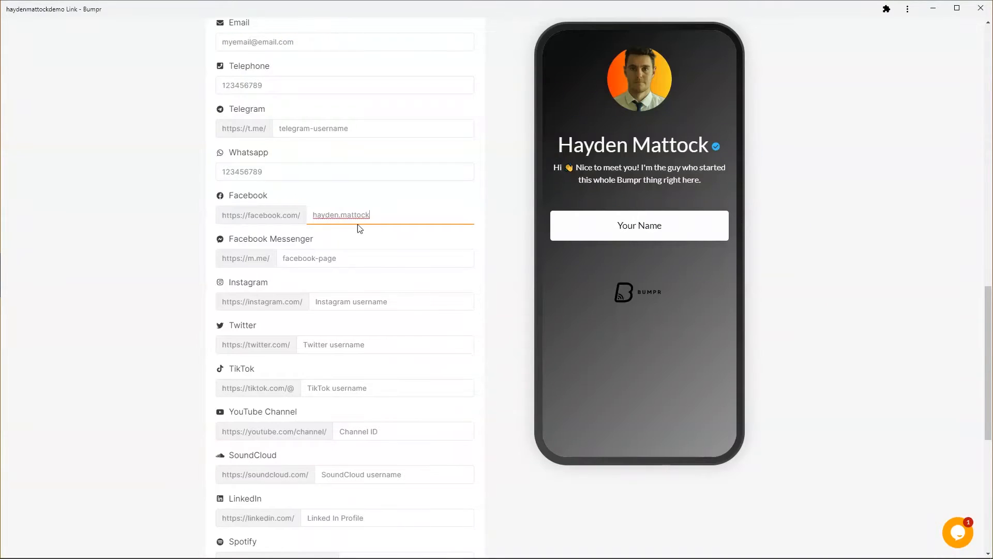
click(313, 259)
key(ctrl+v)
scroll(308, 273, down, 3)
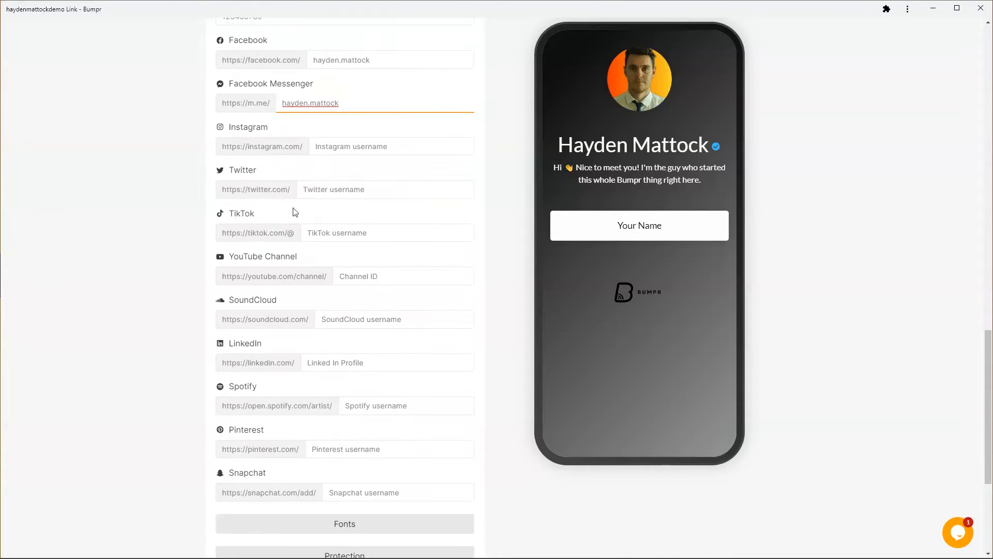
click(334, 145)
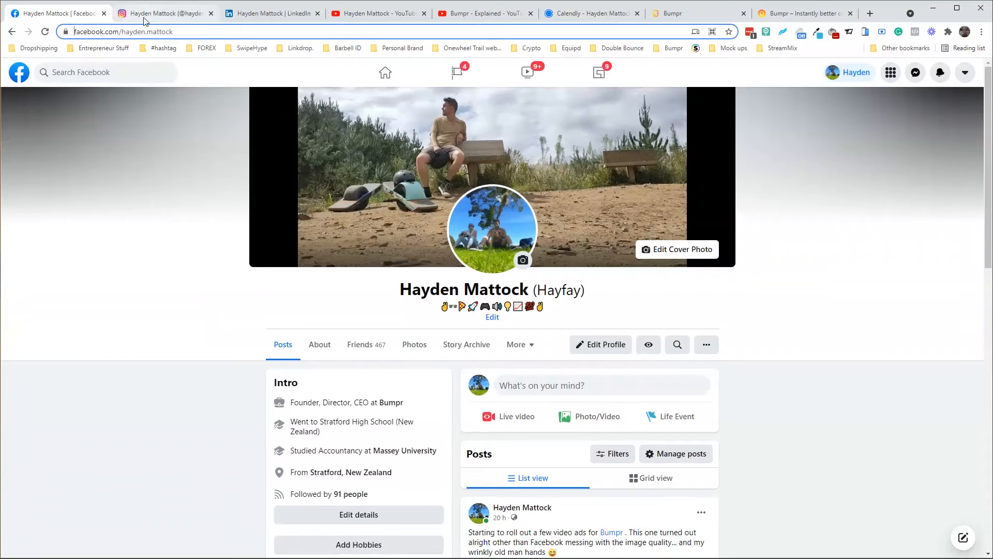
Step: Copy the username from the Instagram profile address and paste it into the Instagram field
click(145, 15)
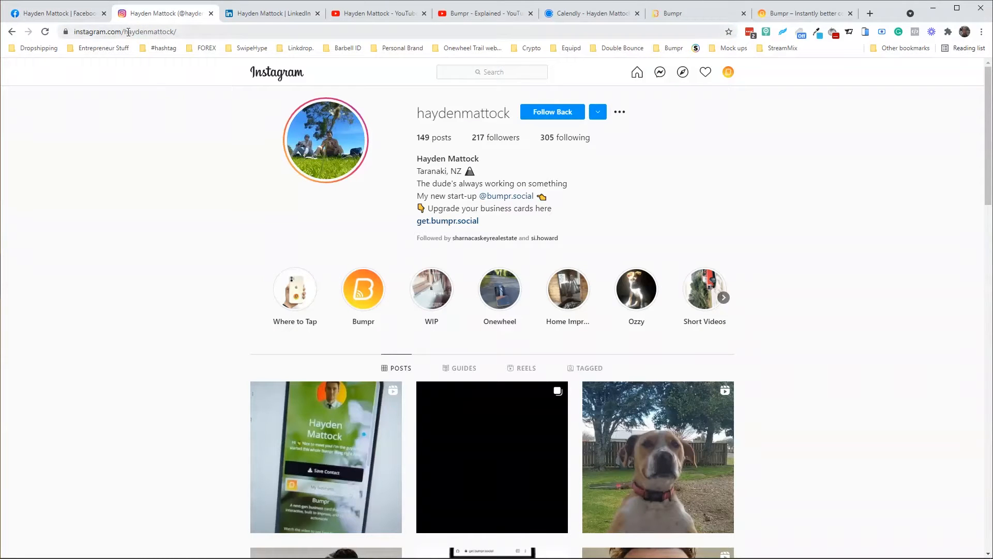
click(128, 32)
click(126, 32)
drag(165, 32, 228, 36)
key(ctrl+c)
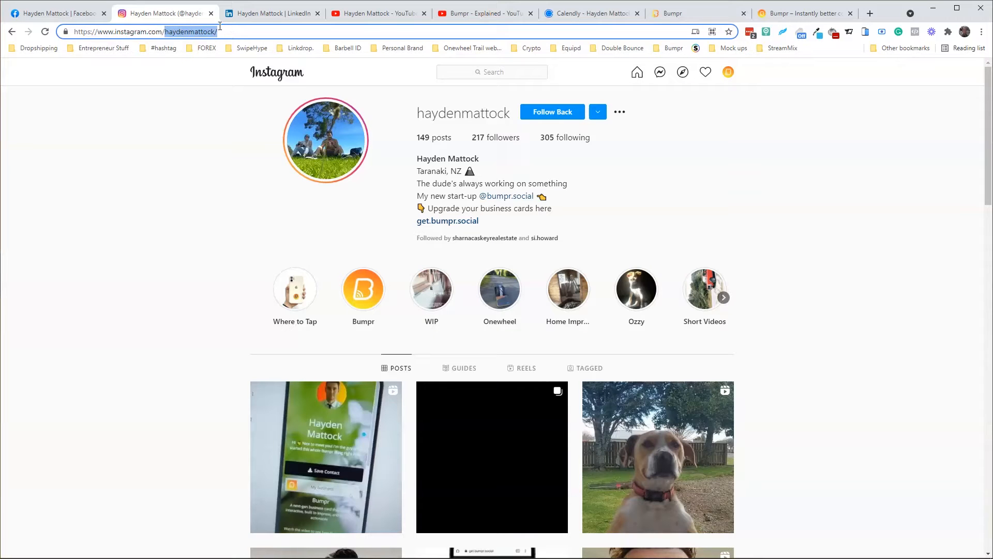
click(935, 9)
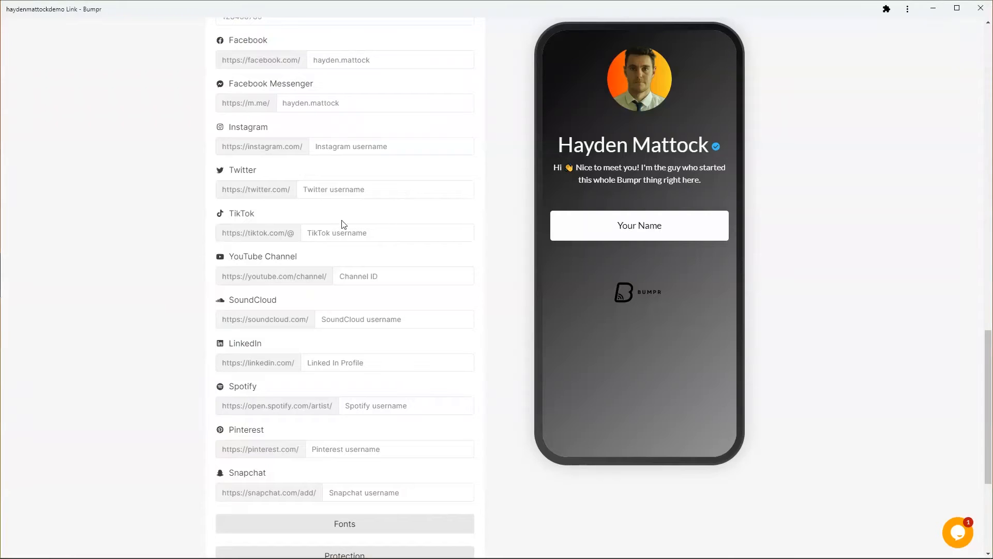
click(349, 148)
key(ctrl+v)
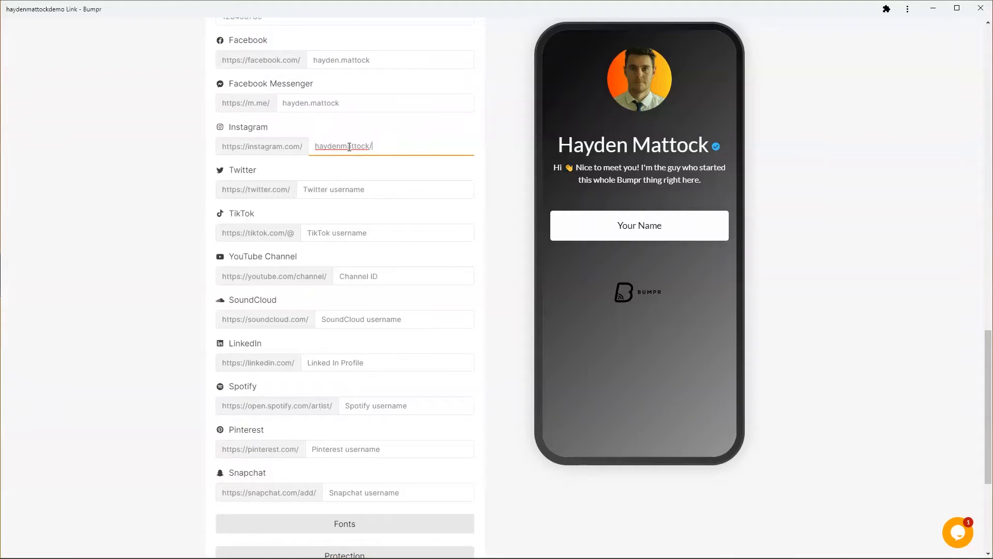
Step: Select the YouTube Channel ID field and bring the browser back to the front
scroll(355, 170, down, 1)
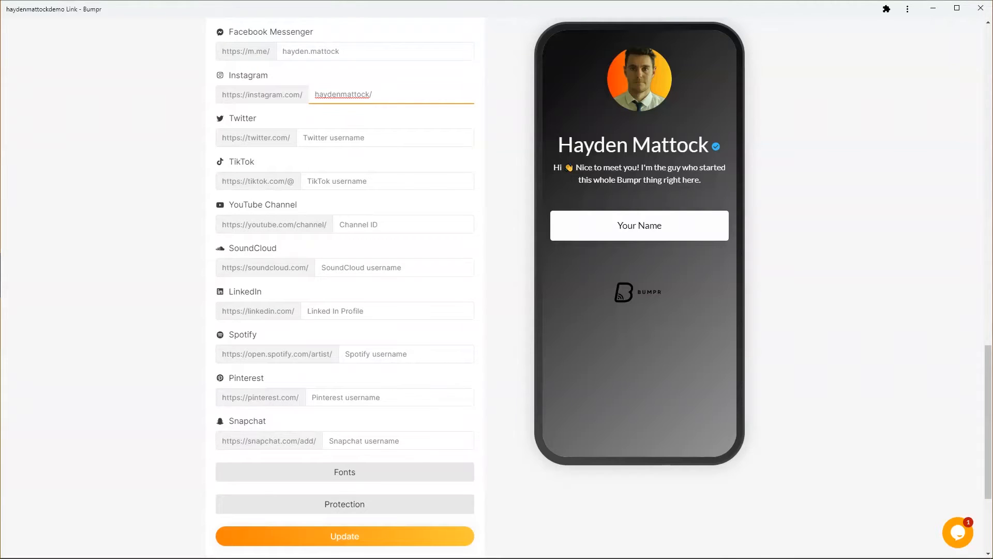
click(366, 222)
key(super)
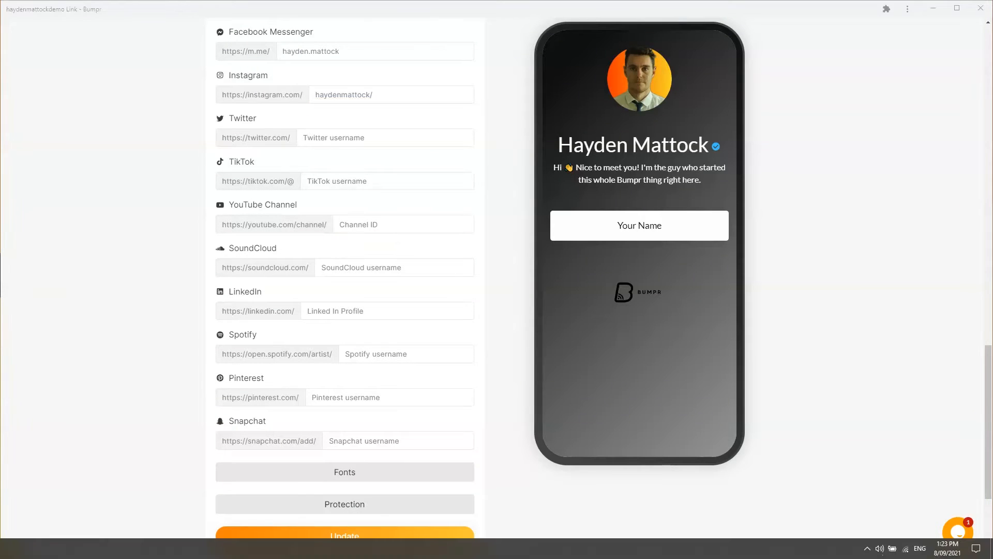
key(alt+Tab)
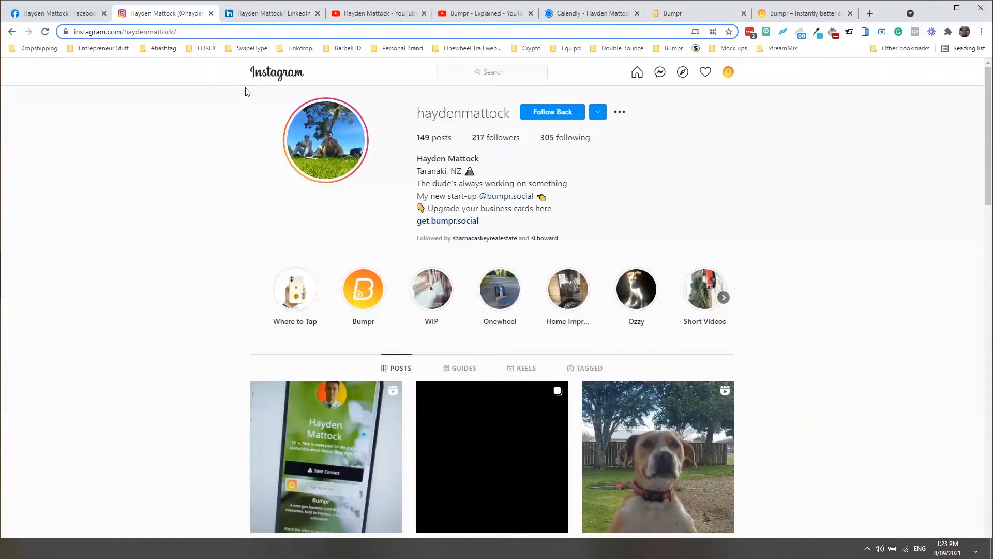
Step: Copy the channel ID from the YouTube channel address and paste it into Channel ID
click(382, 14)
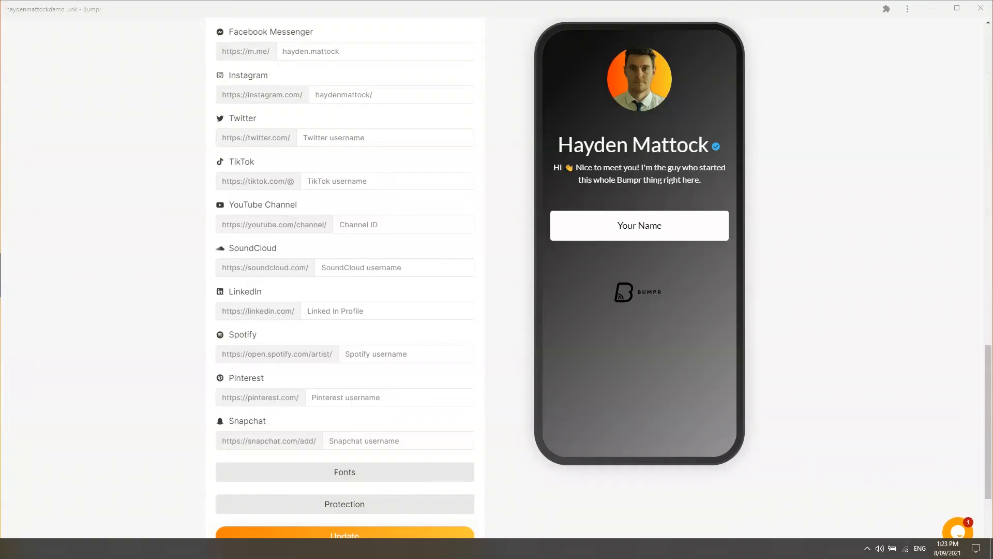
click(298, 221)
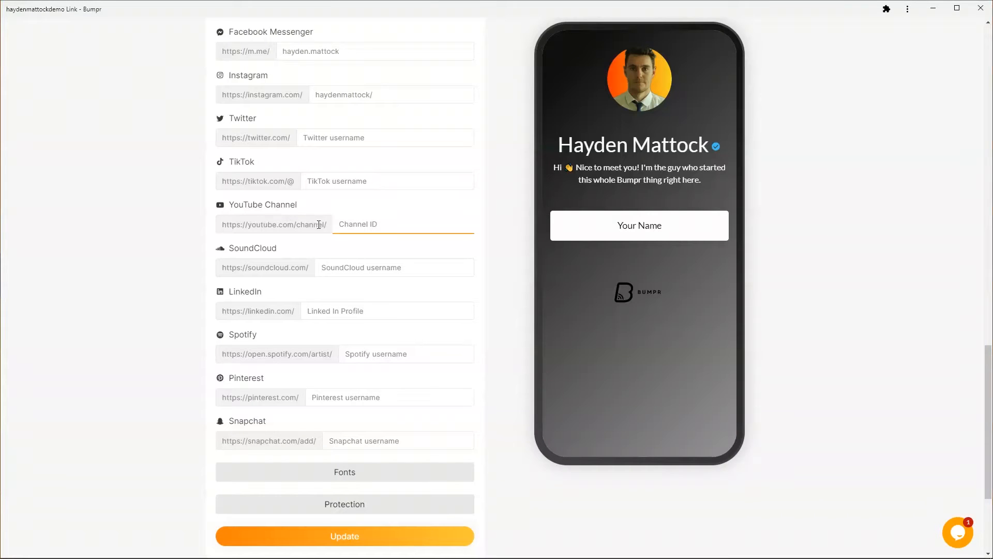
drag(287, 225, 328, 225)
click(346, 224)
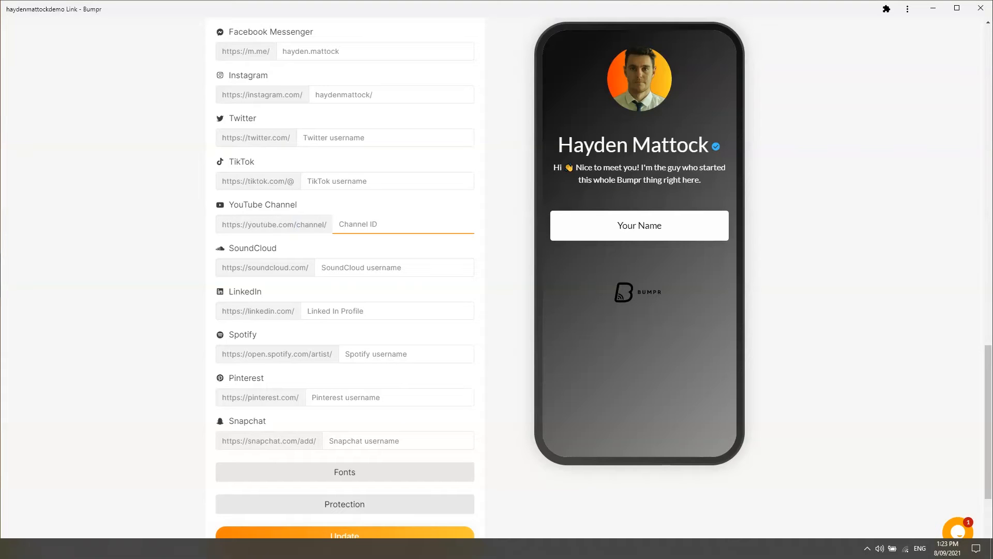
key(alt+Tab)
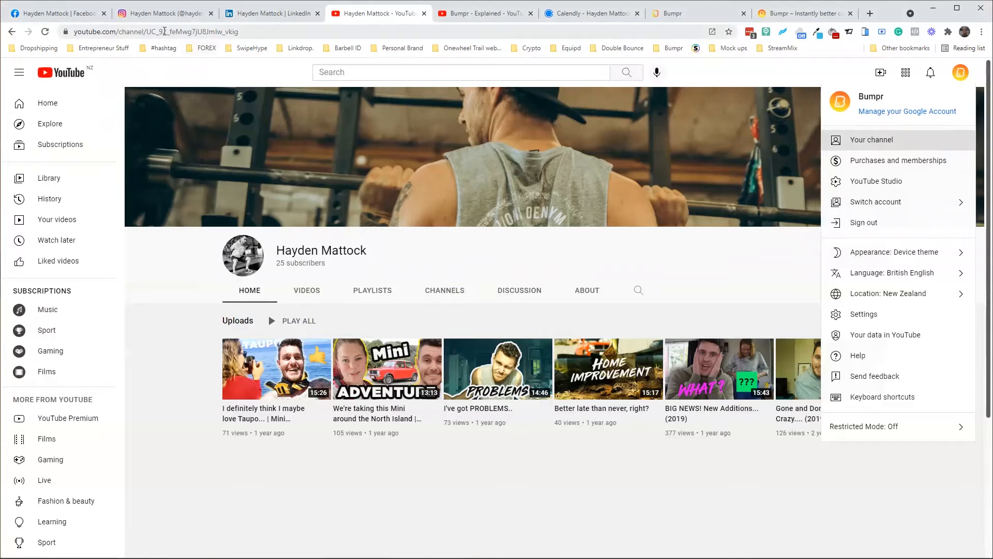
click(163, 32)
click(163, 32)
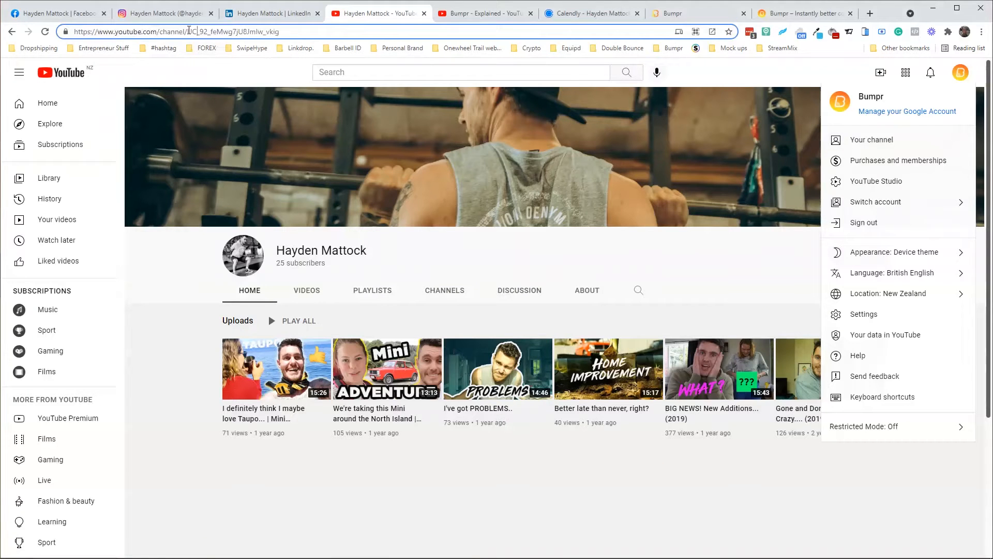
drag(187, 31, 295, 29)
key(ctrl+c)
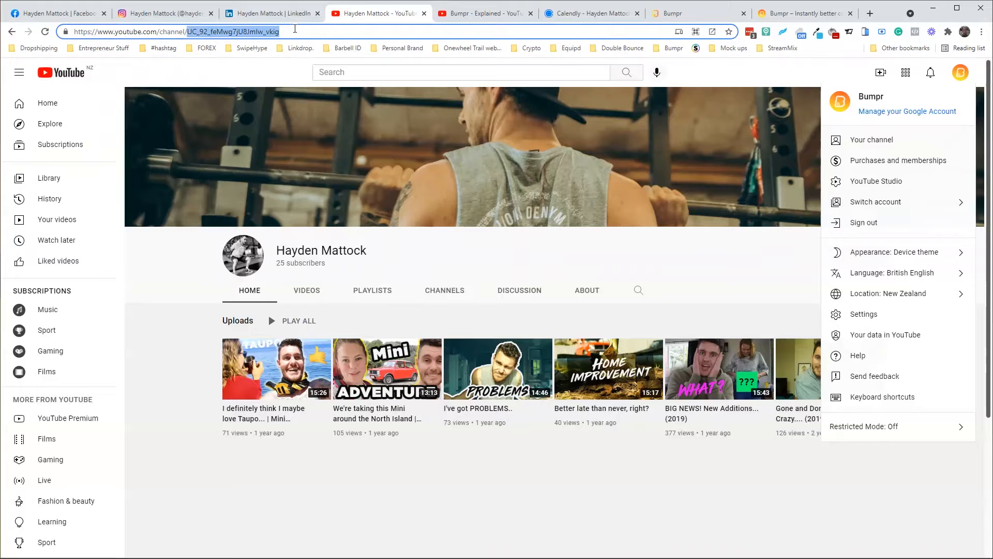
click(932, 7)
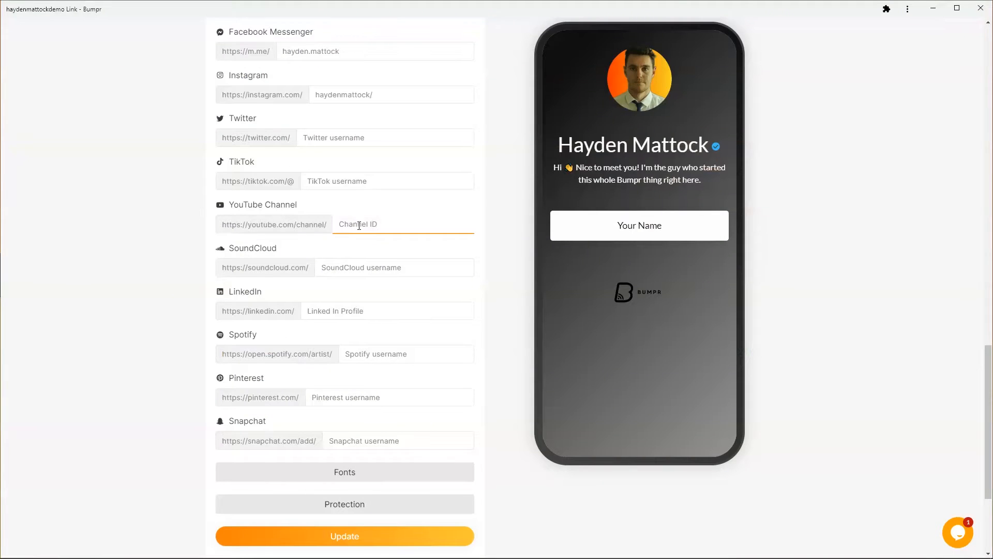
key(ctrl+v)
click(339, 311)
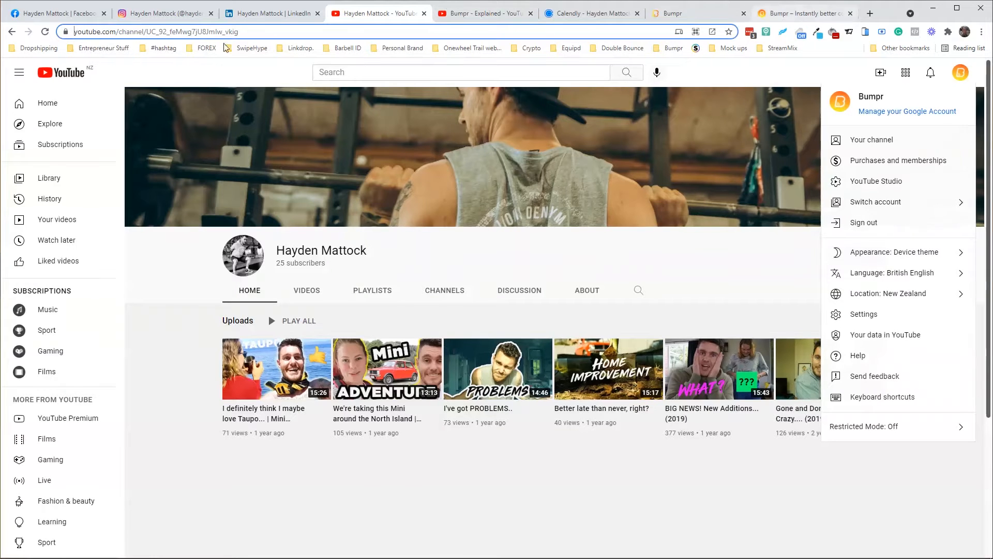
Step: Paste the profile path from the LinkedIn address into the LinkedIn field and save with Update
click(255, 14)
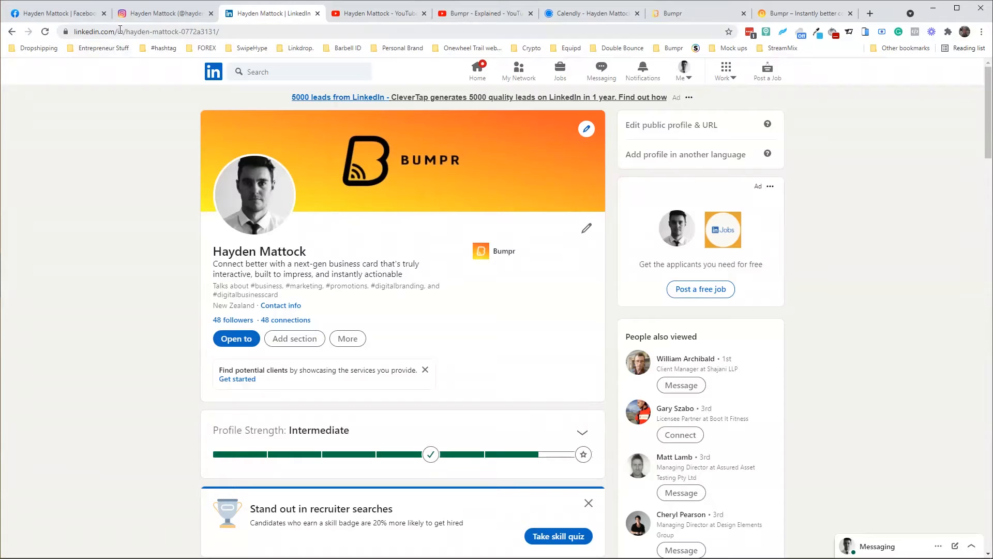
click(119, 32)
click(119, 31)
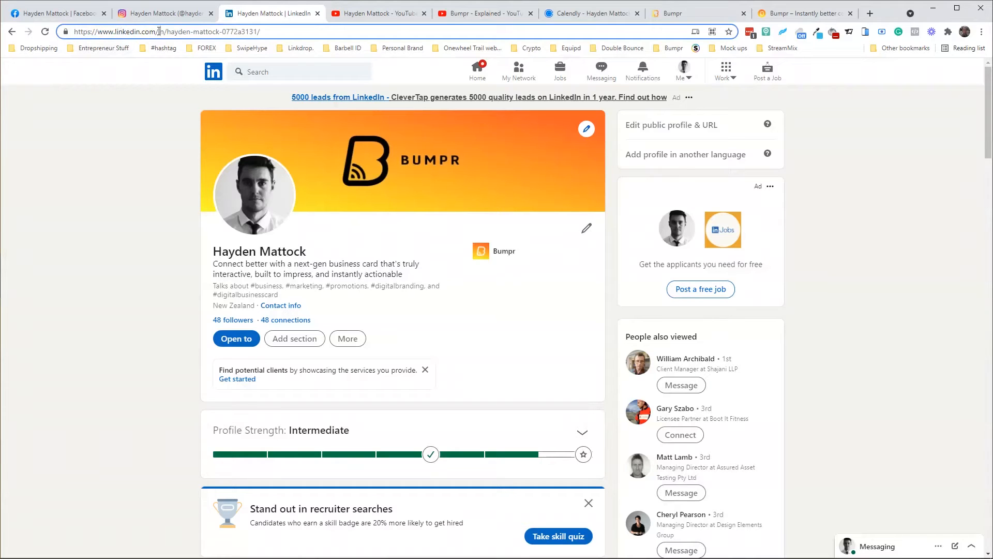
drag(158, 31, 273, 31)
key(ctrl+c)
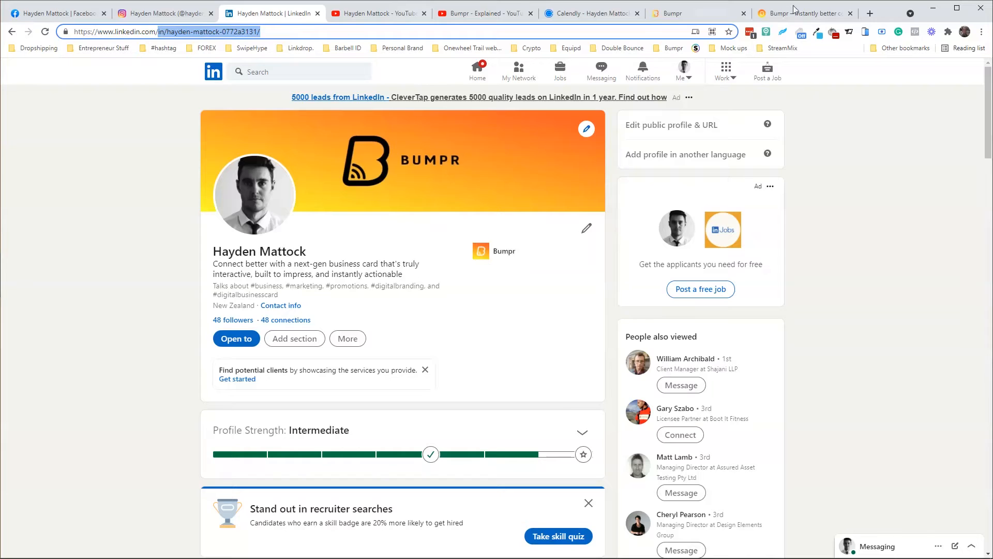
click(933, 8)
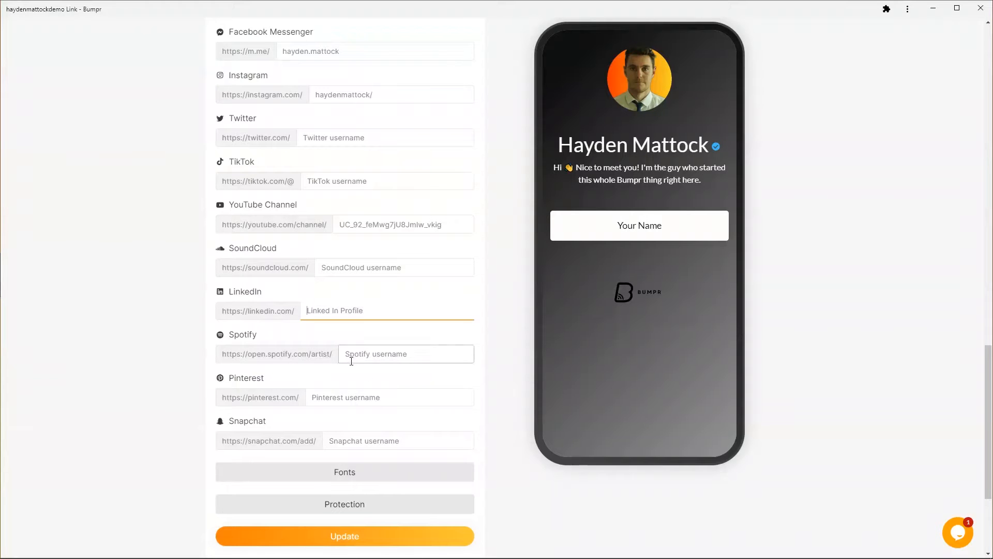
key(ctrl+v)
click(366, 538)
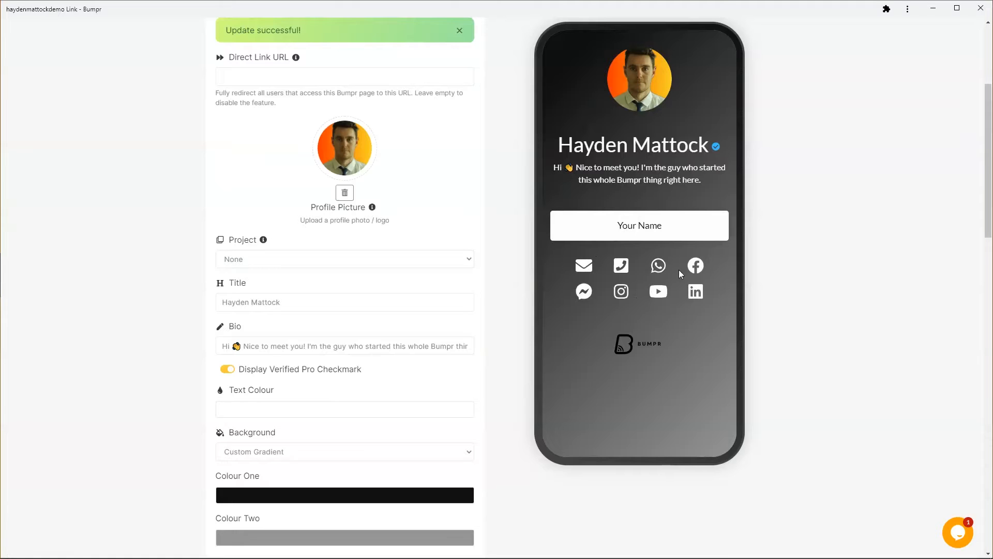
Step: Try yellow and dark green for the Buttons Colour, then save it as white (#FFFFFF)
scroll(419, 279, down, 8)
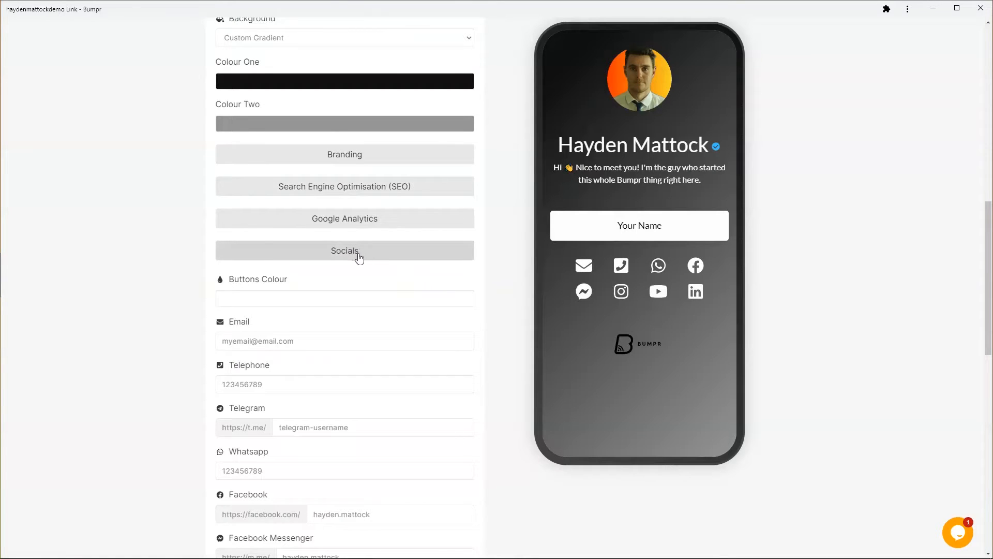
scroll(250, 280, down, 2)
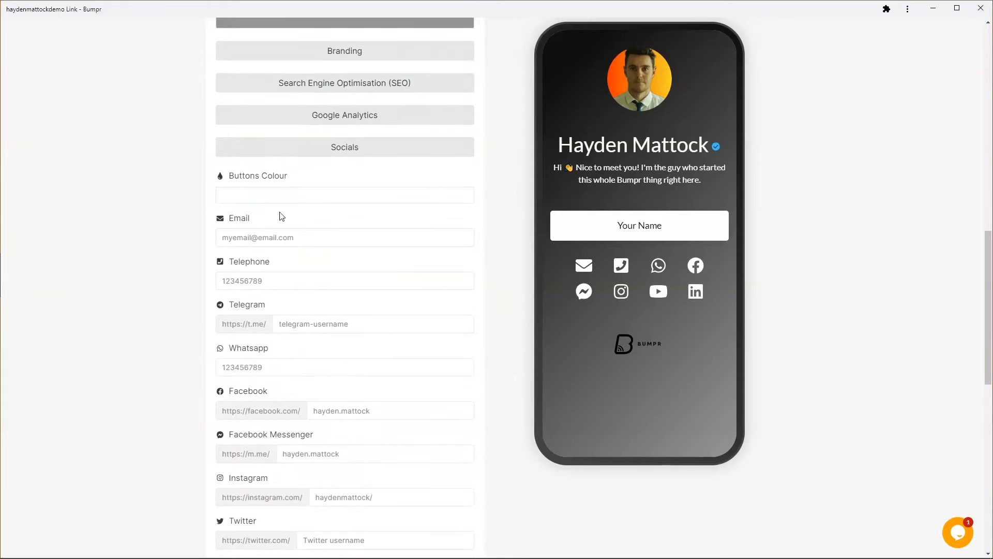
click(275, 203)
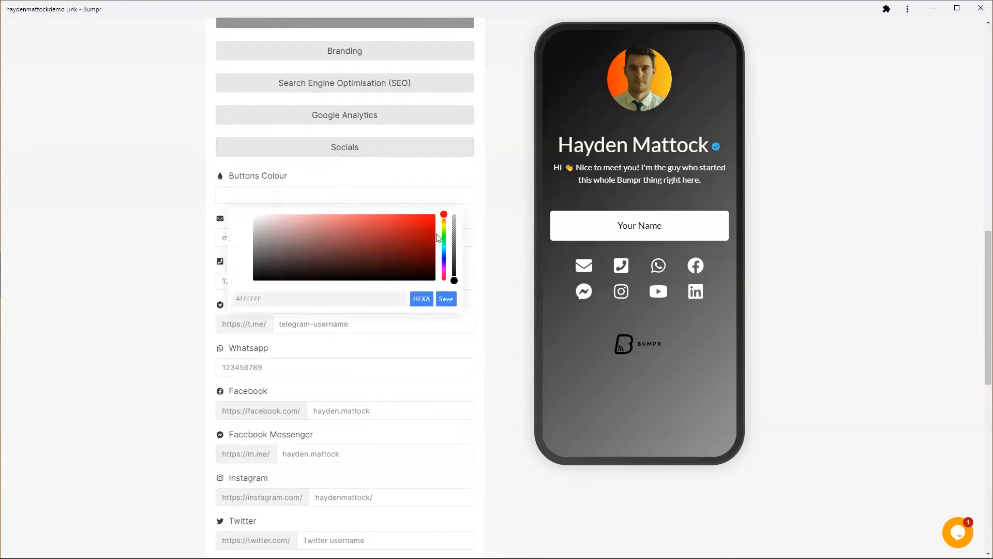
mouse_move(445, 216)
mouse_down()
mouse_move(447, 226)
mouse_move(429, 212)
mouse_up()
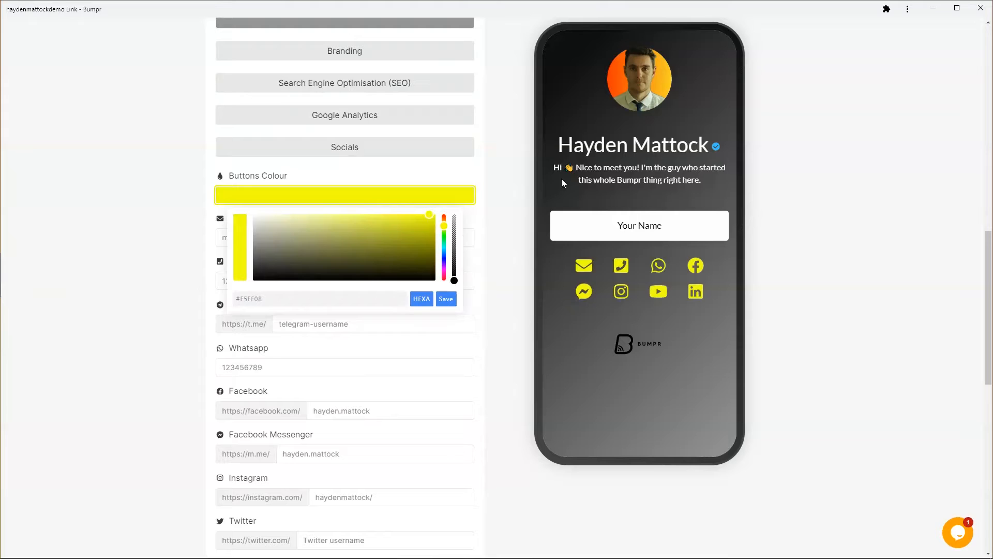
click(446, 224)
drag(446, 225, 448, 230)
click(399, 250)
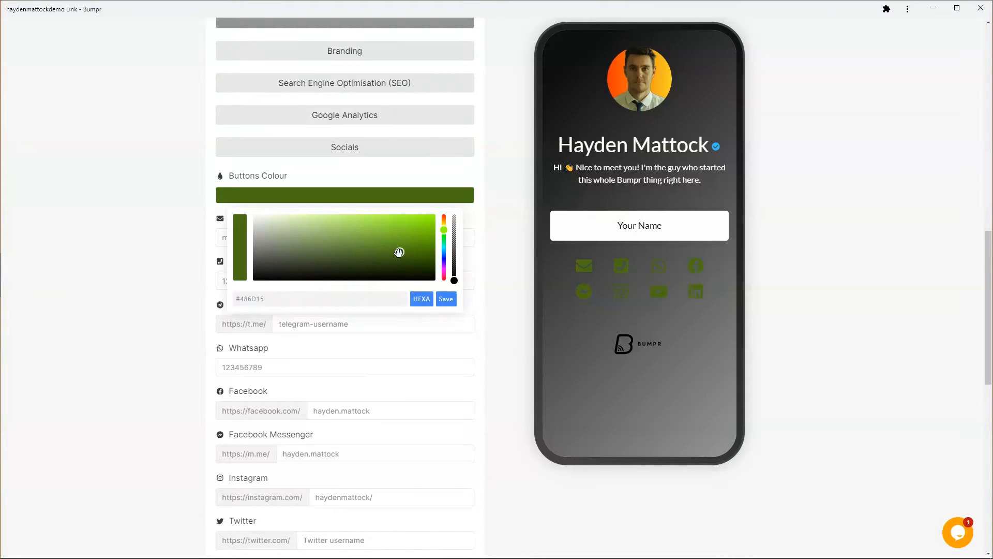
click(500, 257)
click(296, 196)
drag(261, 217, 244, 222)
click(446, 299)
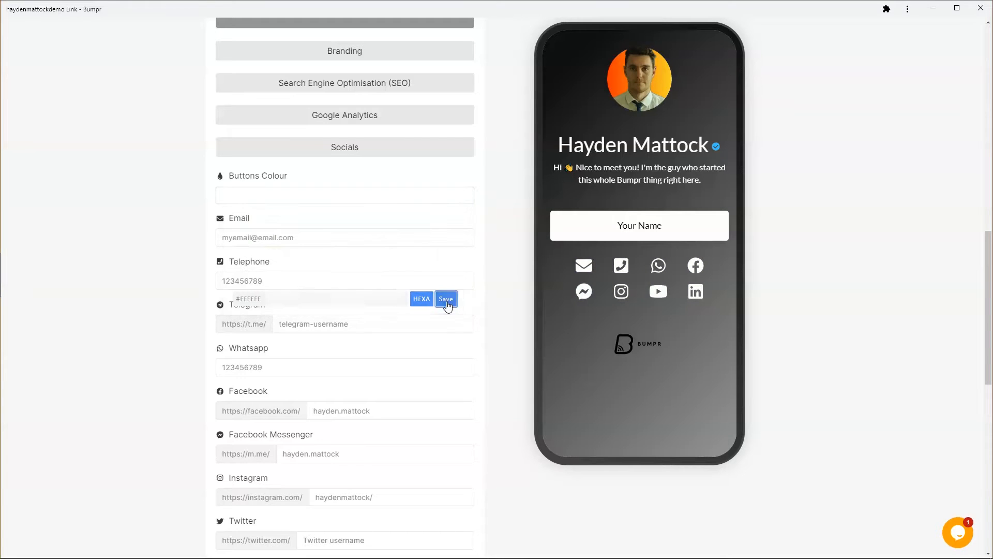
Step: Expand the Fonts section and collapse Socials
scroll(527, 341, down, 10)
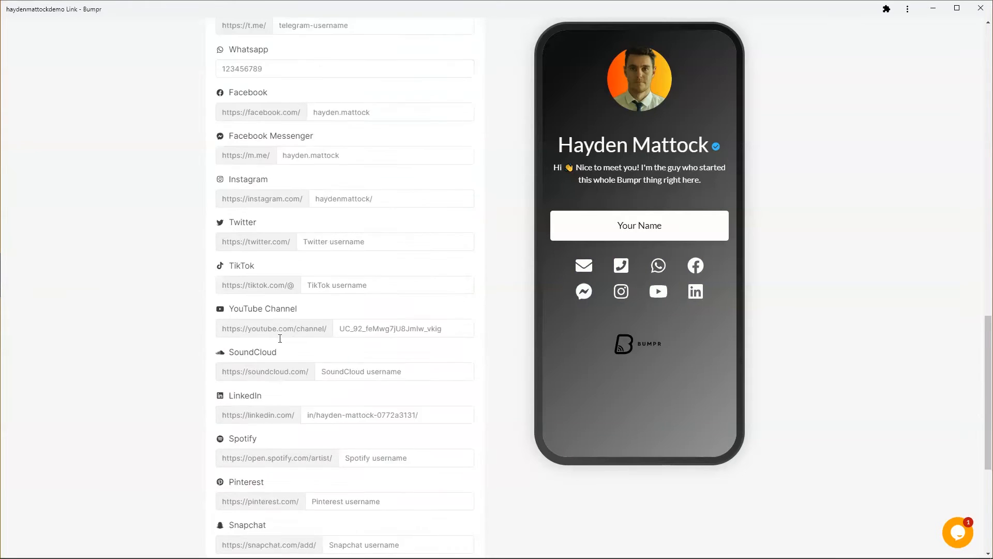
click(355, 305)
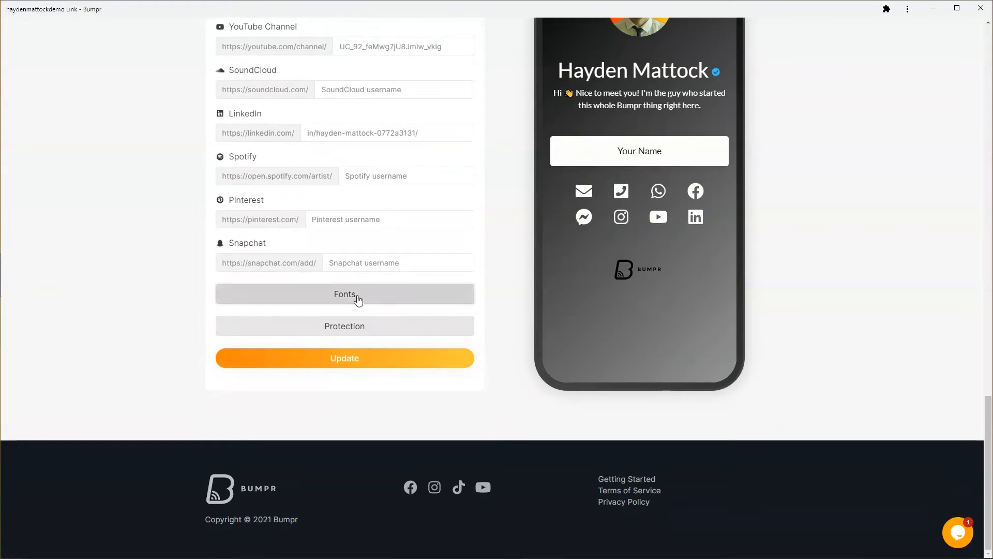
scroll(351, 264, up, 9)
scroll(313, 228, up, 5)
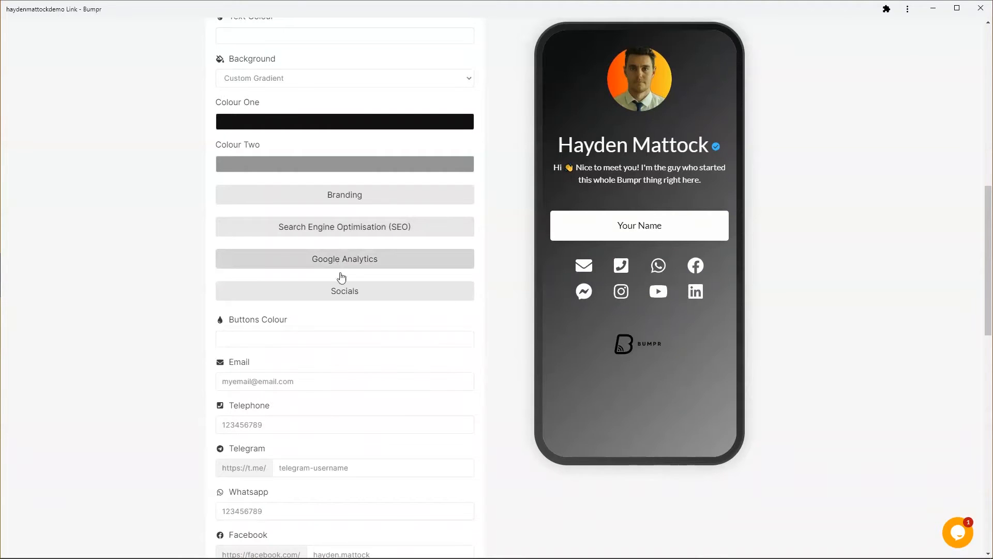
click(344, 289)
Step: Set the page font to Bebas Neue and save it
scroll(472, 233, down, 1)
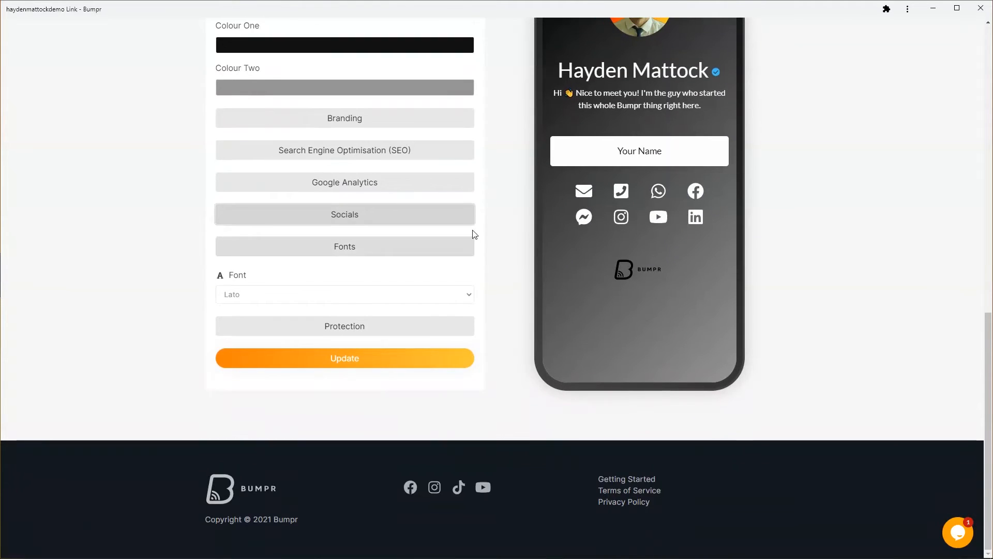
scroll(470, 259, up, 2)
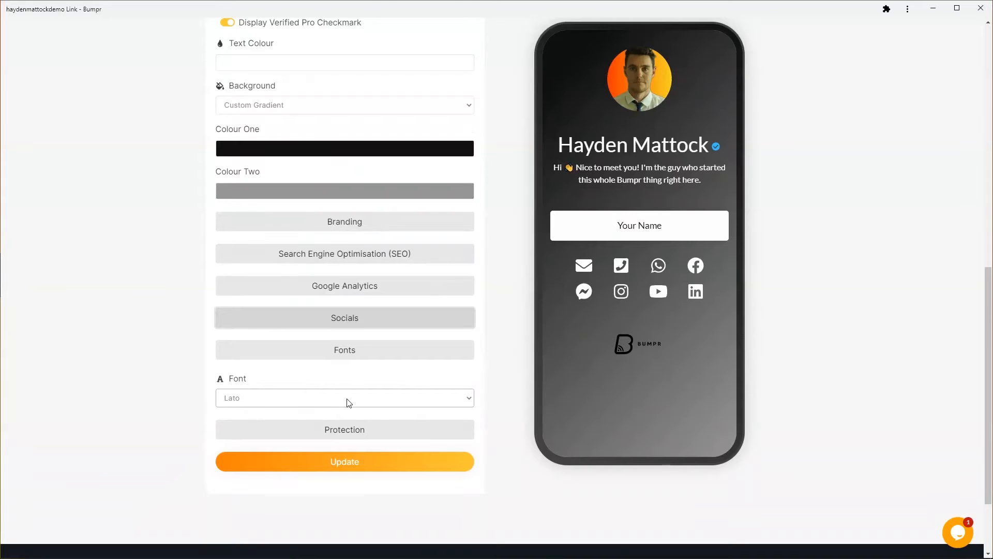
click(274, 403)
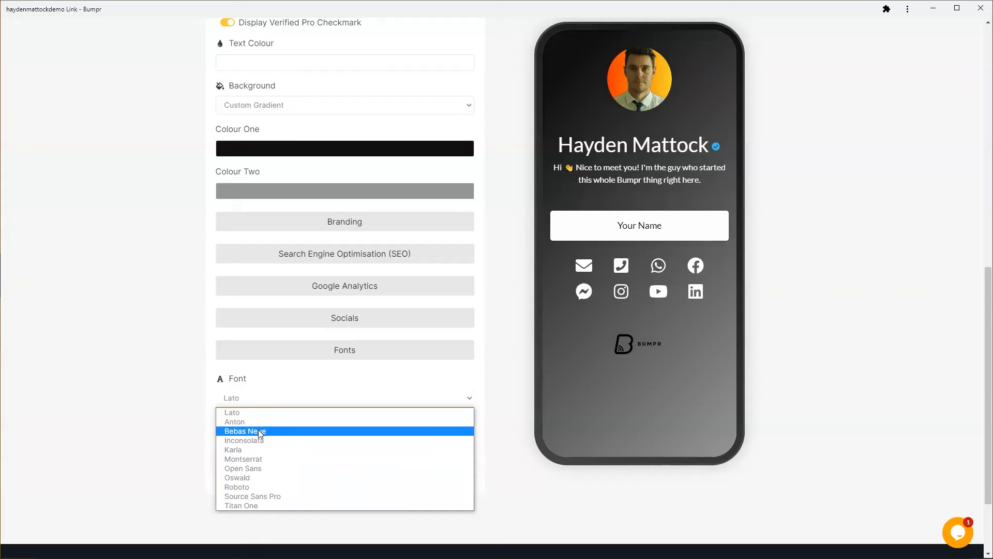
click(259, 430)
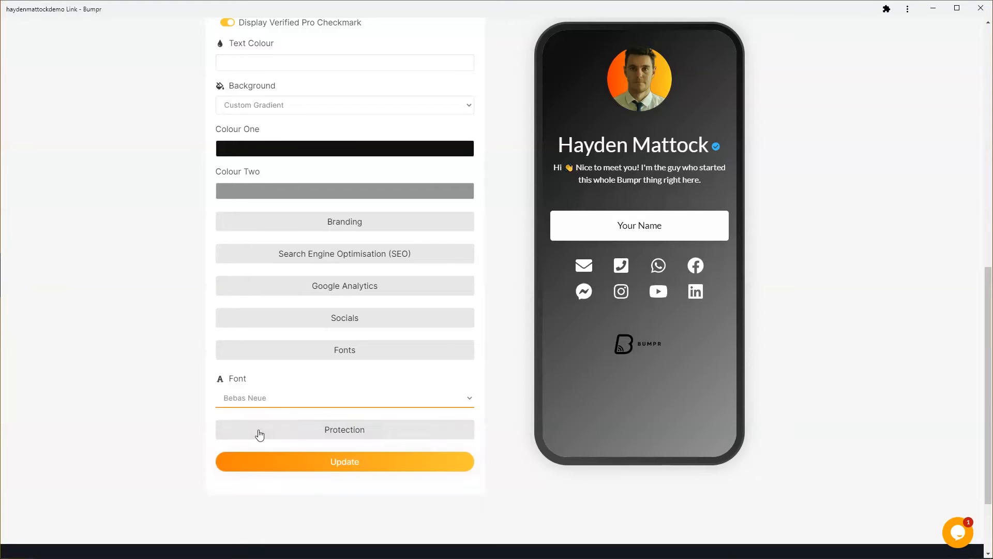
click(315, 468)
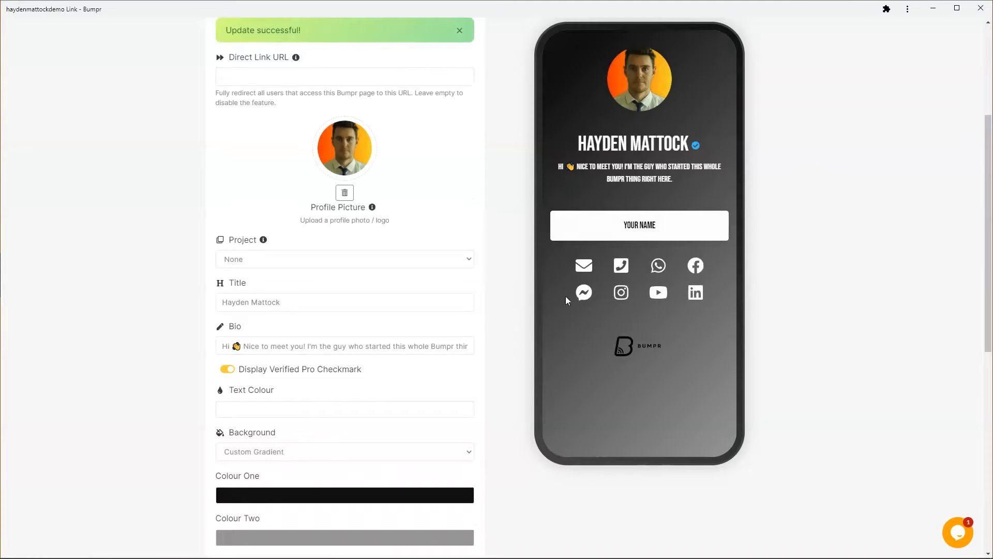
Step: Try Oswald, then save the font as Lato and collapse Fonts
scroll(483, 318, down, 9)
click(316, 295)
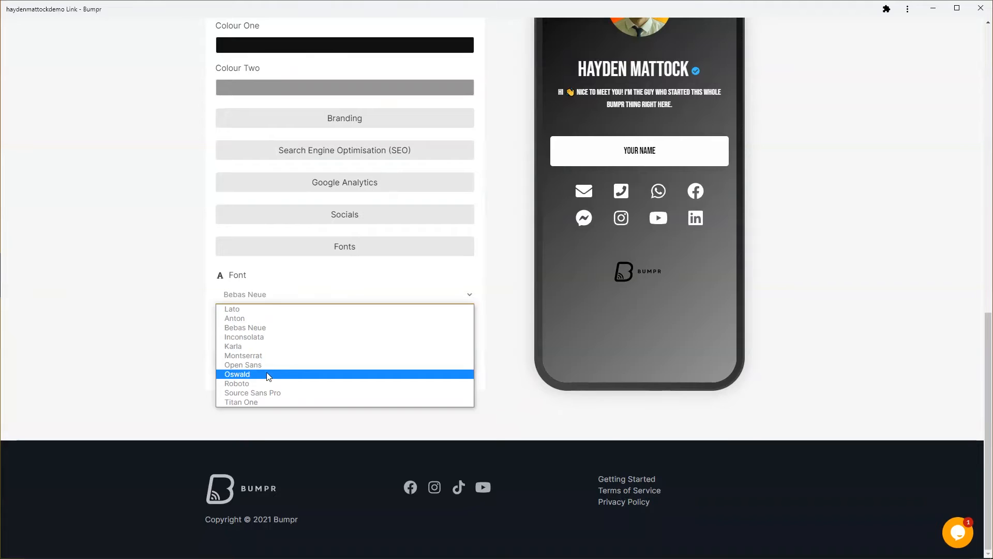
click(268, 376)
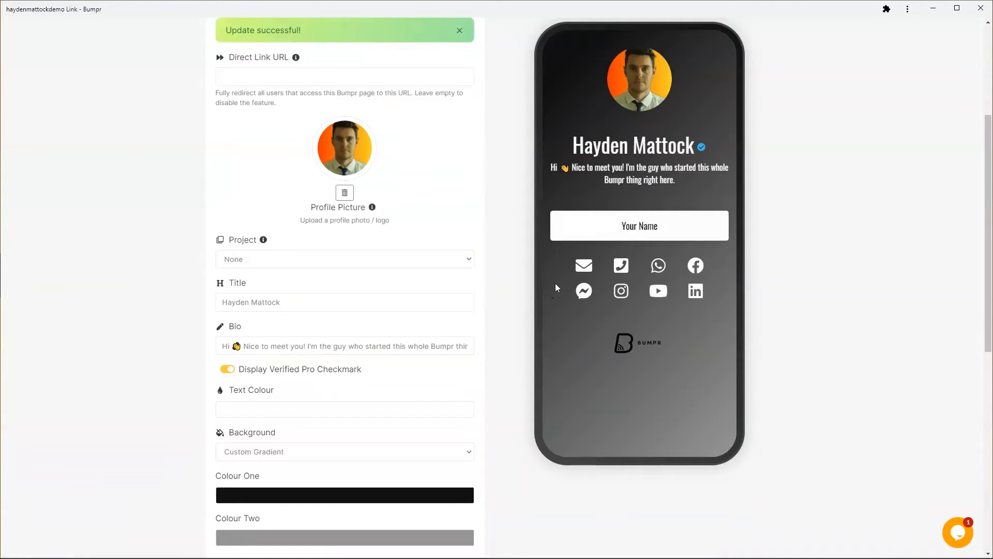
scroll(512, 309, down, 9)
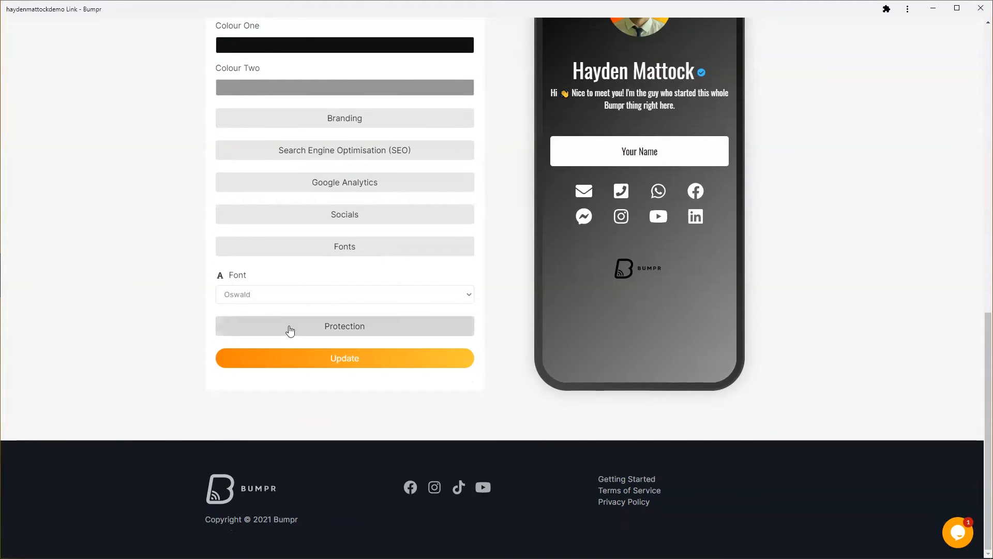
click(288, 296)
click(261, 310)
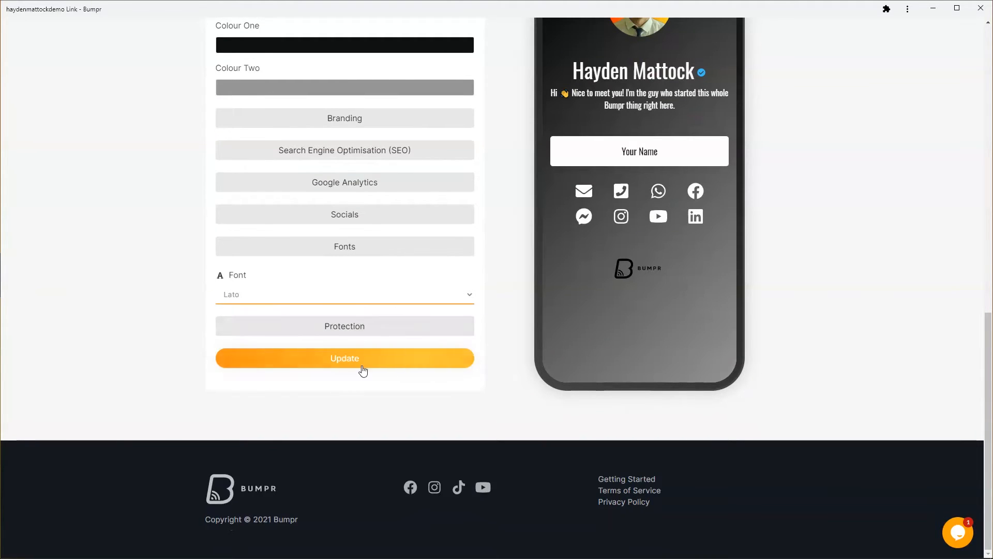
click(367, 366)
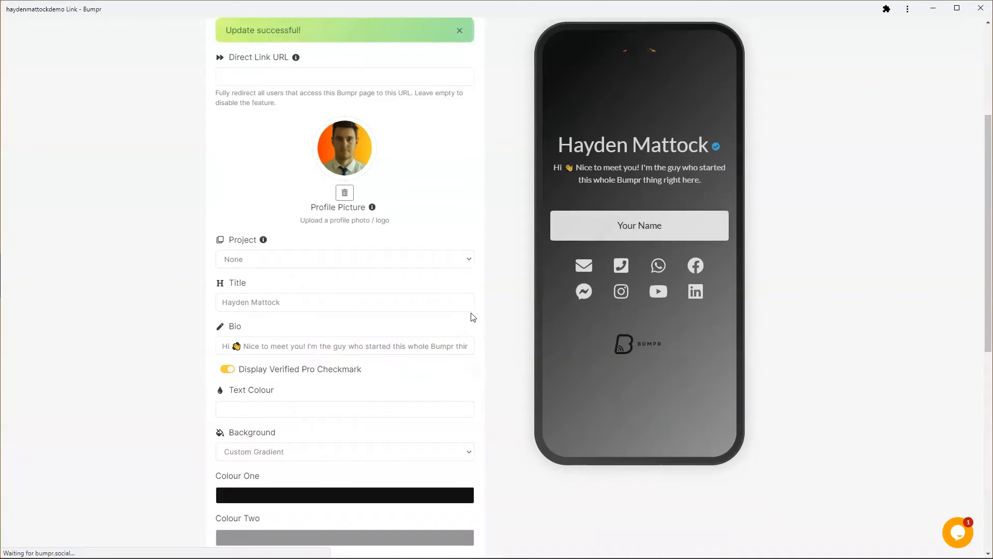
scroll(471, 317, down, 9)
click(306, 252)
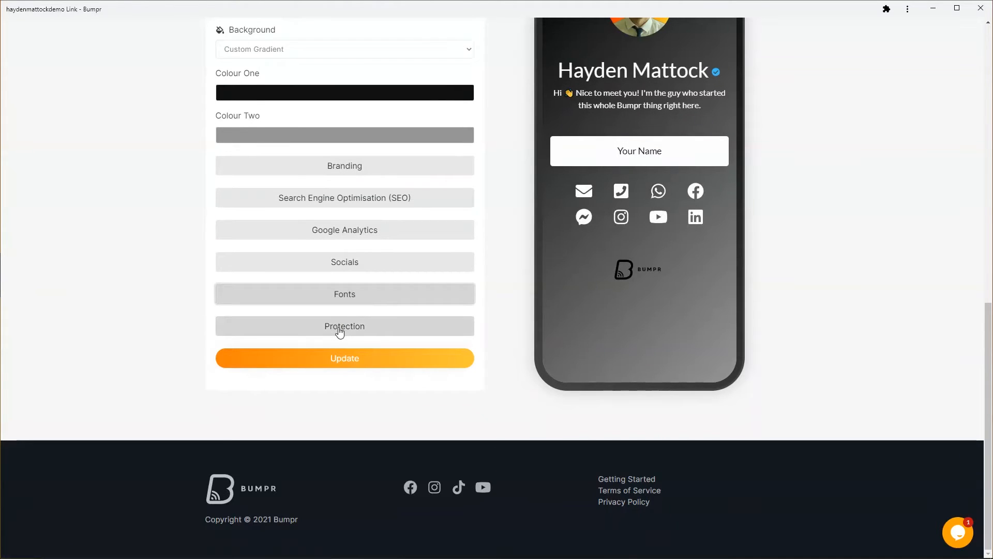
click(340, 329)
scroll(484, 333, up, 1)
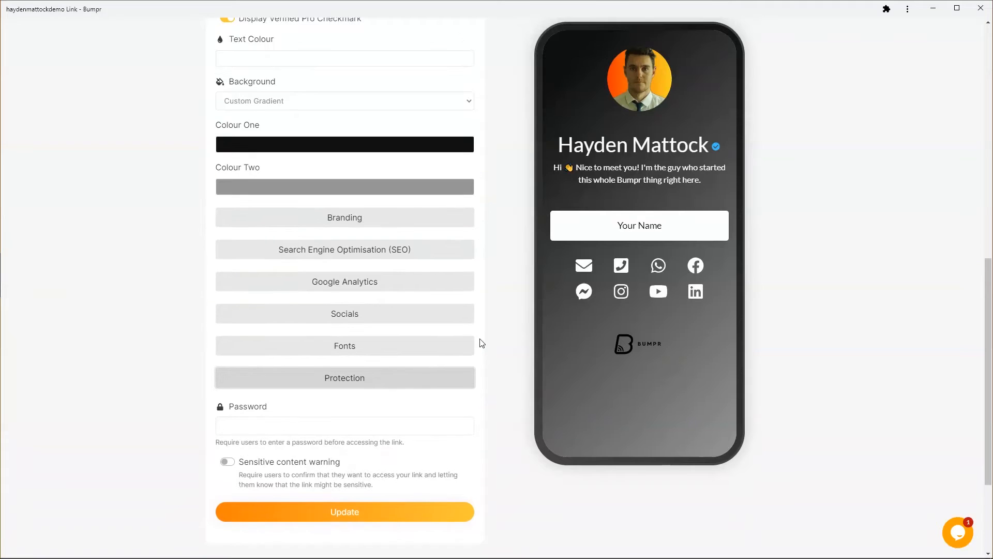
scroll(488, 333, up, 1)
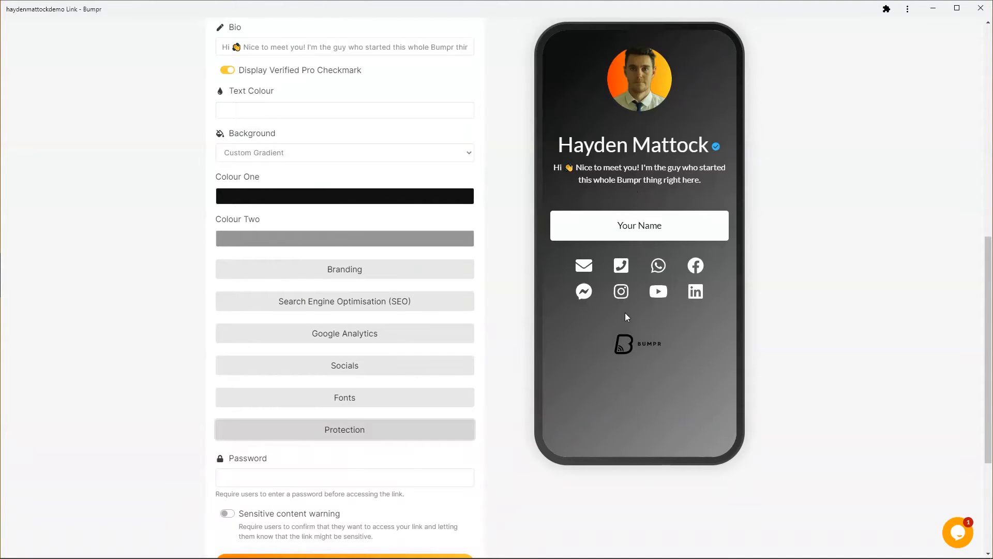
scroll(512, 346, down, 2)
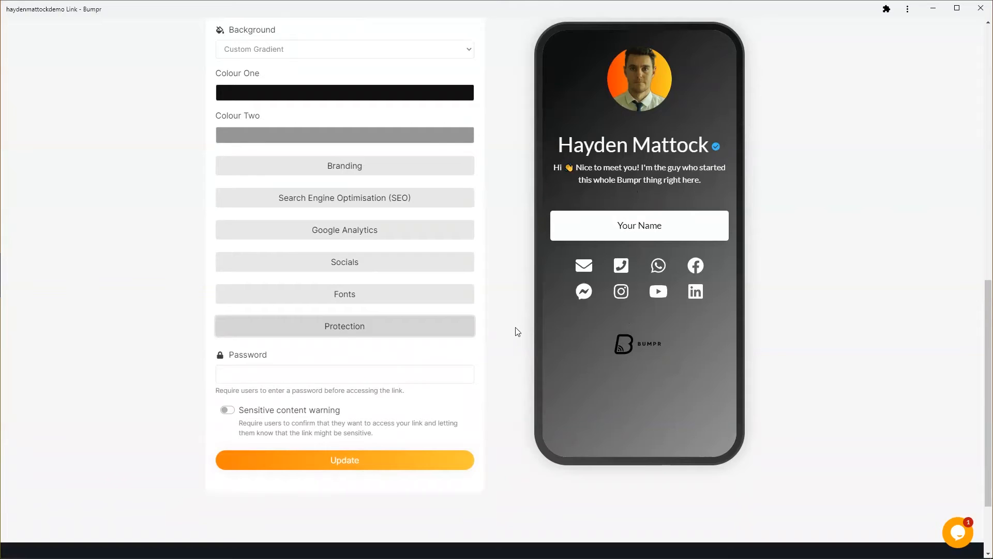
click(269, 375)
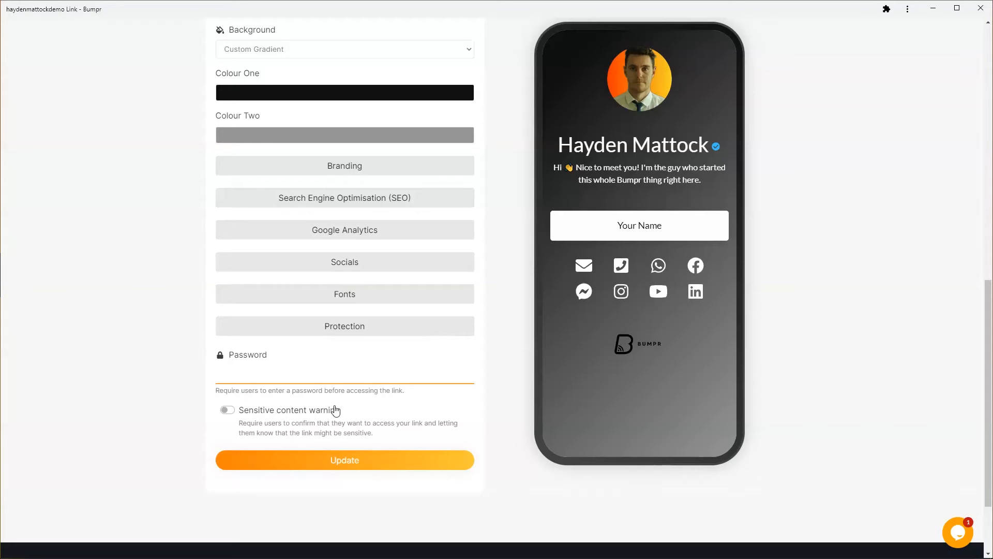
click(362, 330)
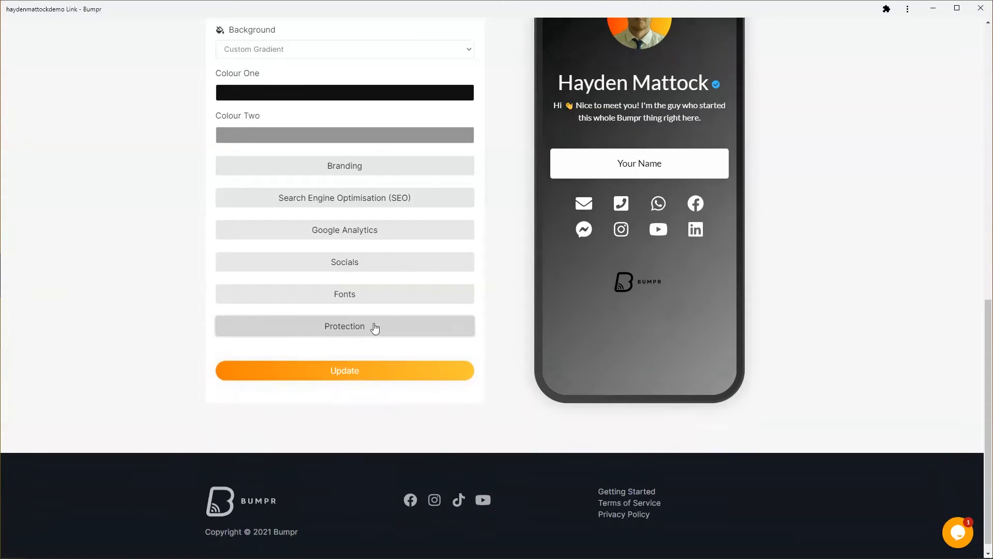
scroll(464, 285, up, 5)
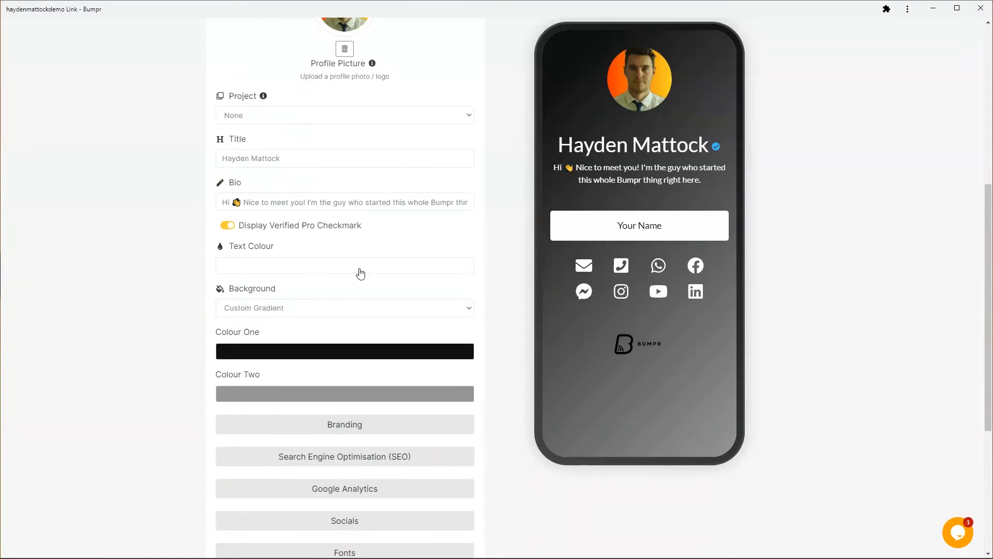
scroll(361, 274, up, 6)
scroll(605, 332, up, 1)
scroll(674, 352, down, 1)
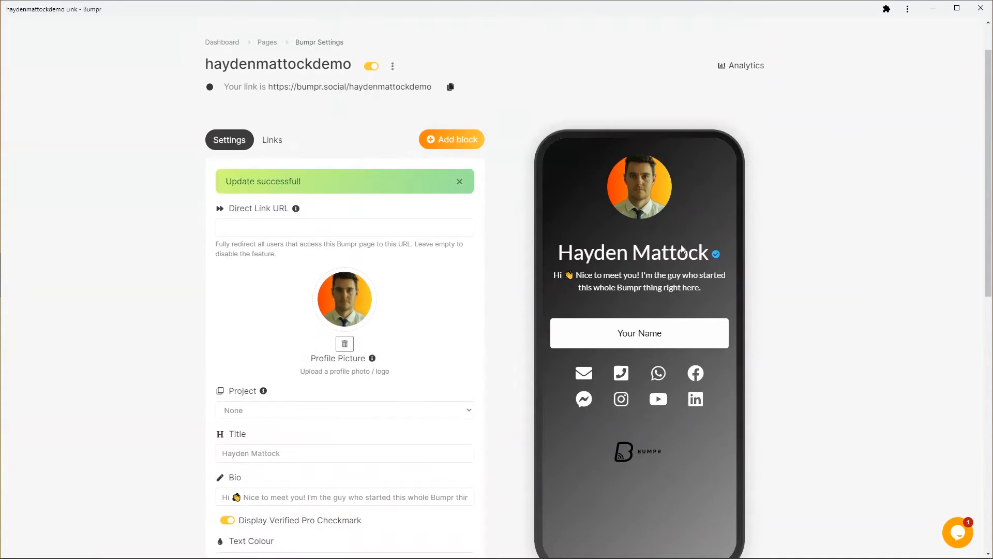
Step: Delete the default Your Name link block so the Links list is empty
click(272, 139)
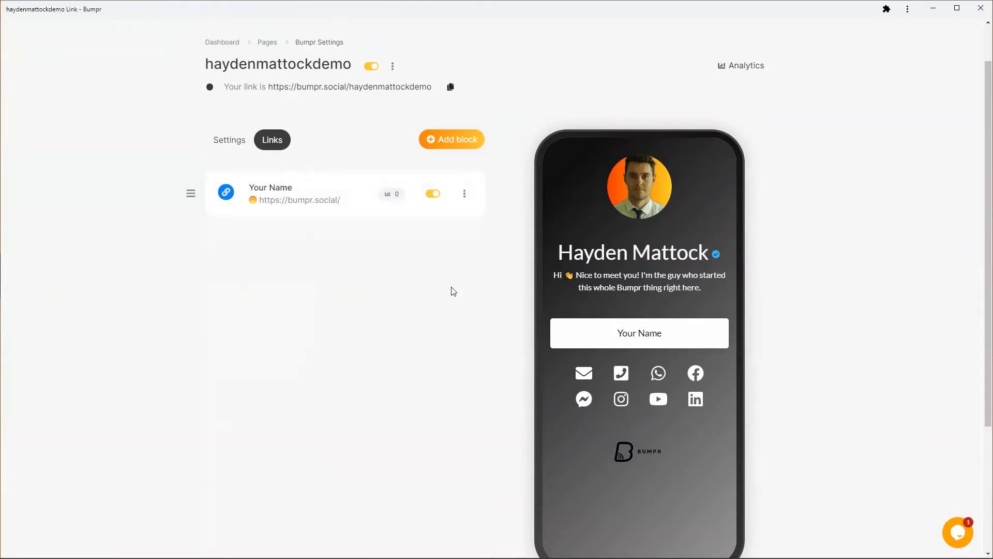
scroll(454, 291, down, 2)
scroll(461, 277, up, 1)
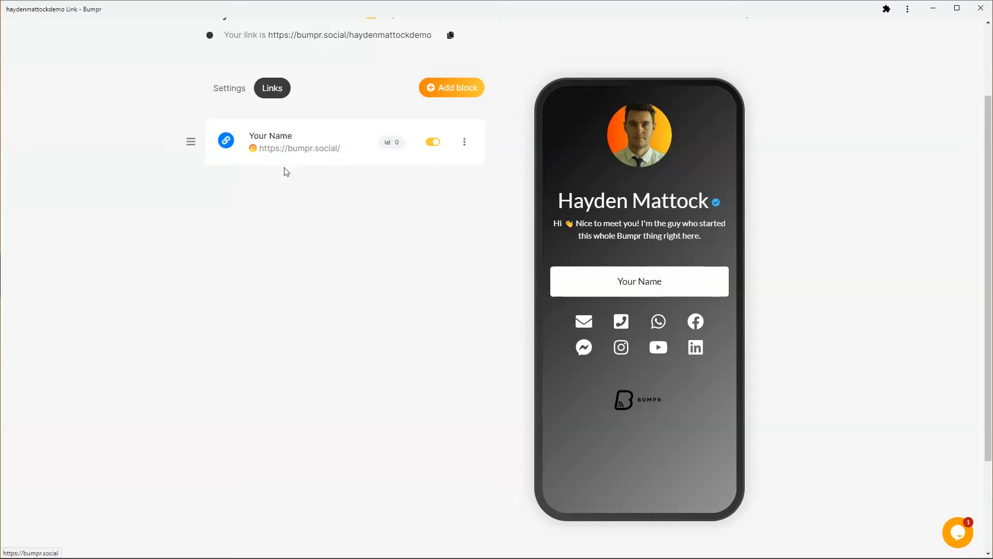
click(464, 145)
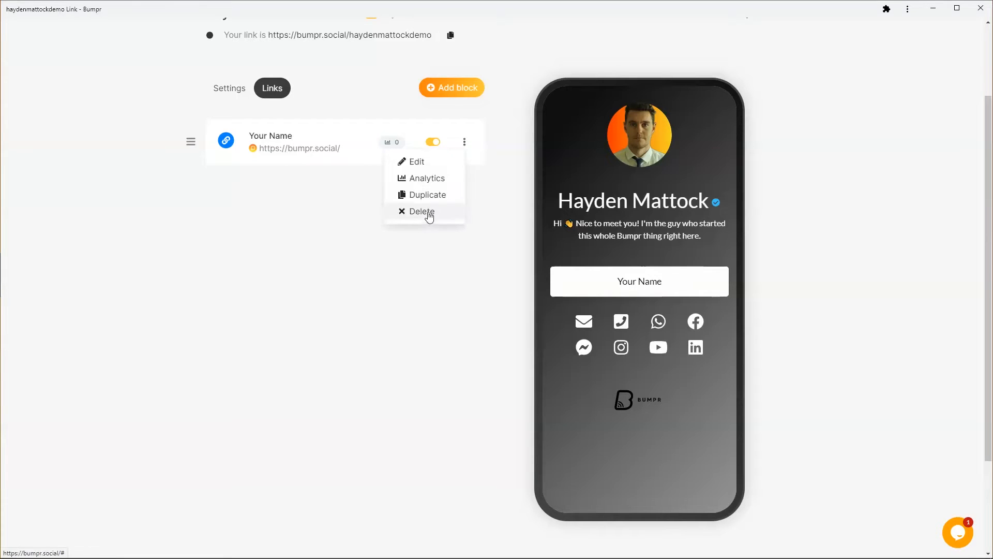
click(269, 204)
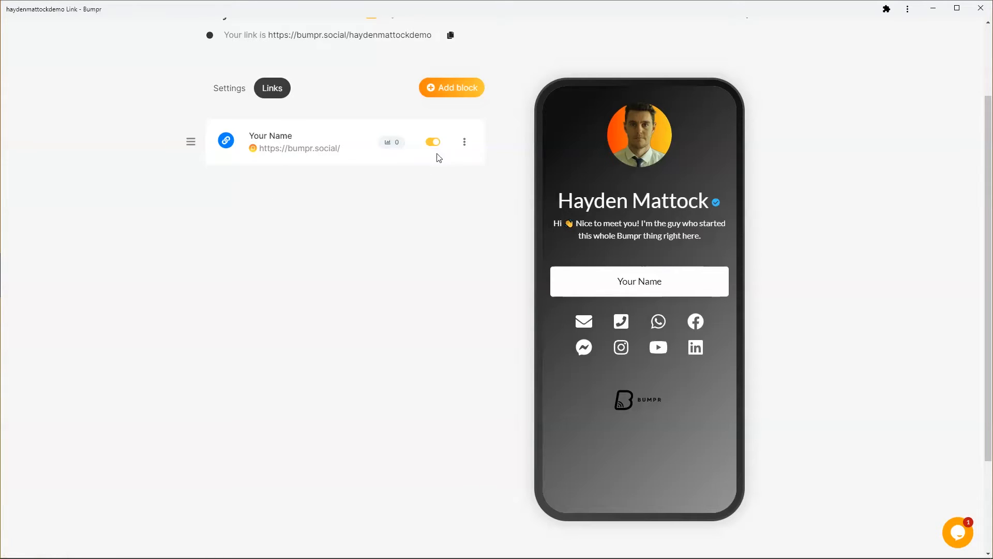
click(465, 145)
click(432, 211)
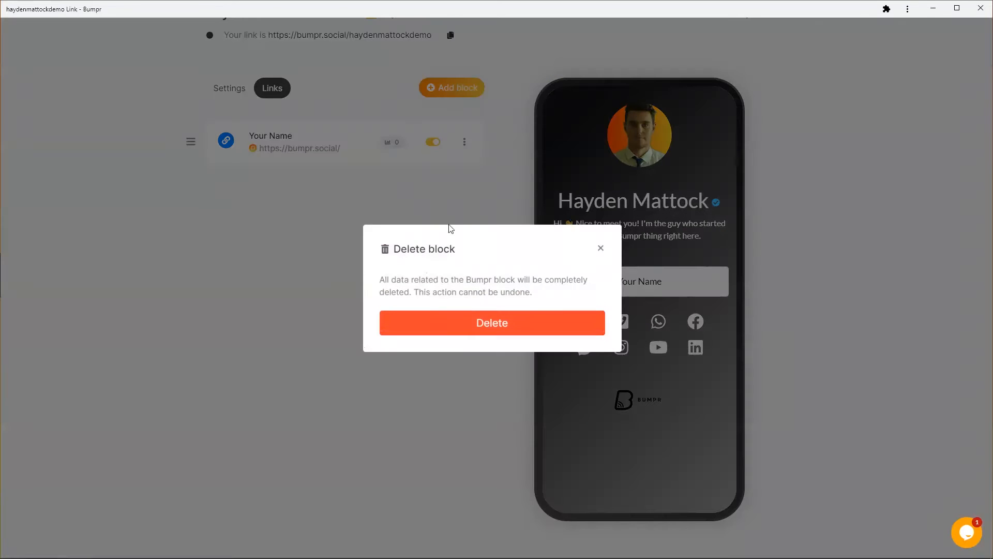
click(461, 321)
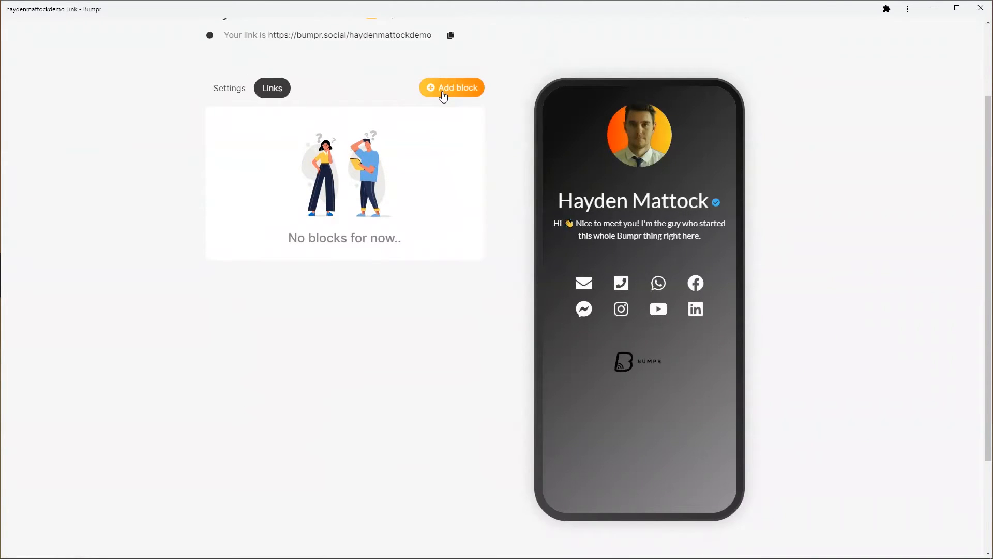
click(442, 93)
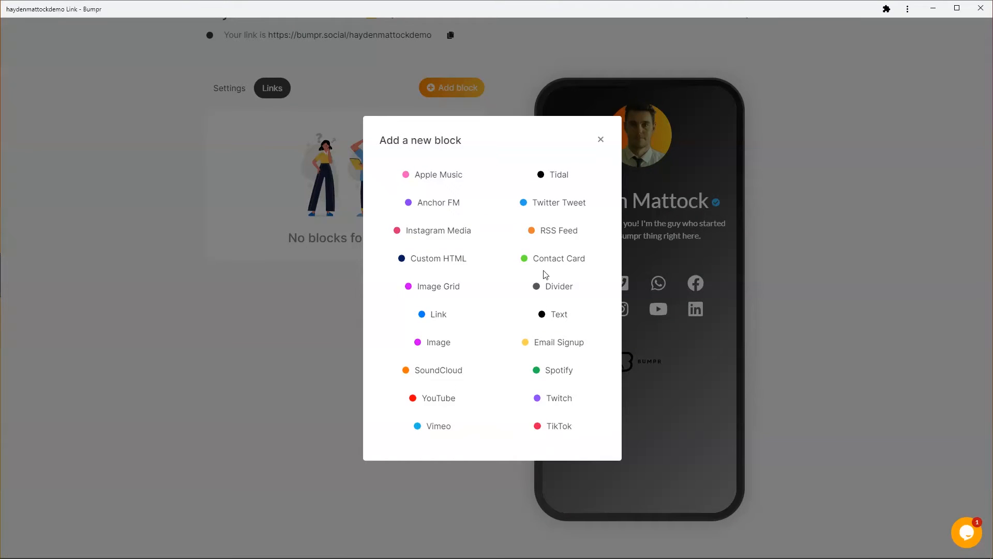
Step: Add a Contact Card block titled 'Add to Contacts'
click(556, 260)
click(437, 297)
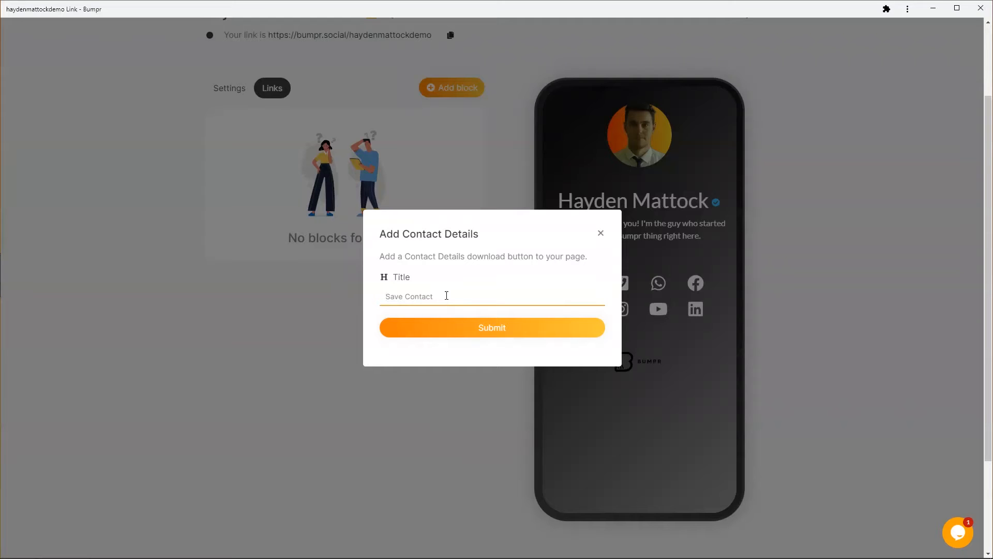
text(A)
click(497, 335)
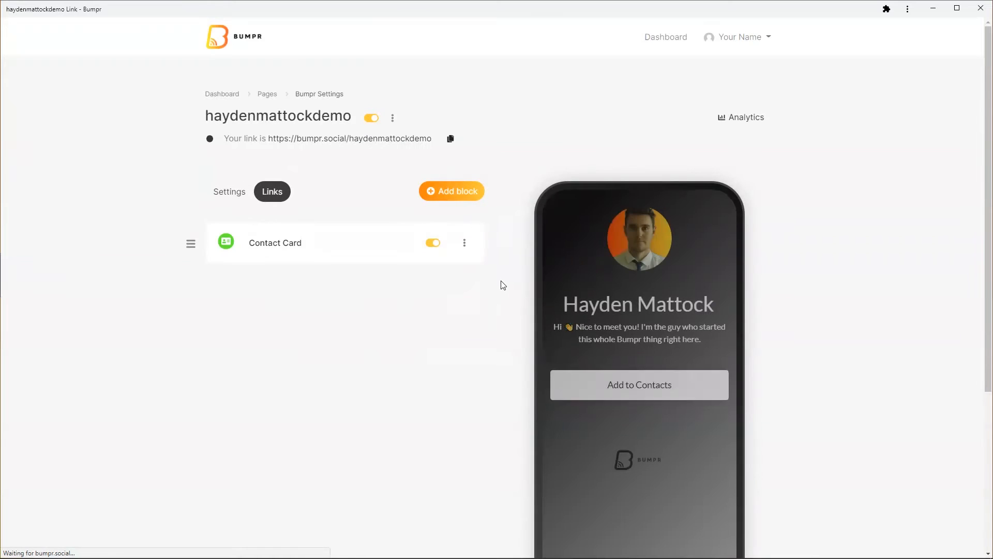
scroll(499, 284, down, 1)
Step: Expand the Contact Card and enter the contact's first name, last name and phone number
click(276, 195)
click(359, 232)
text(Hayden)
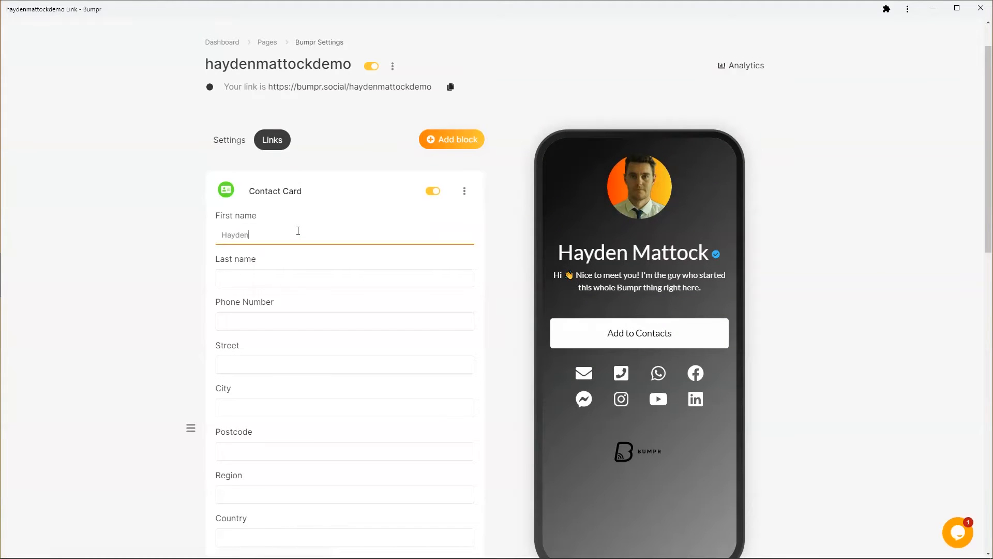
key(Tab)
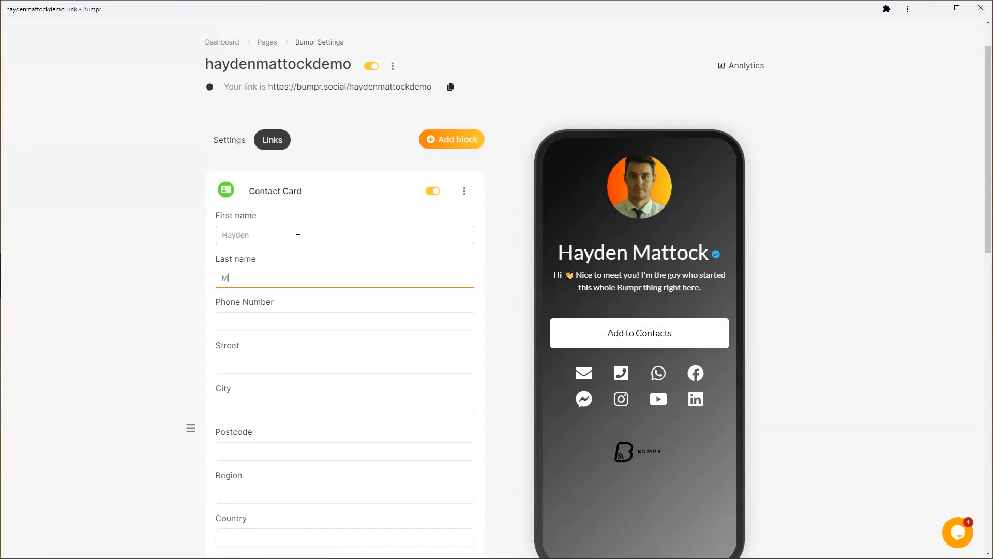
key(Tab)
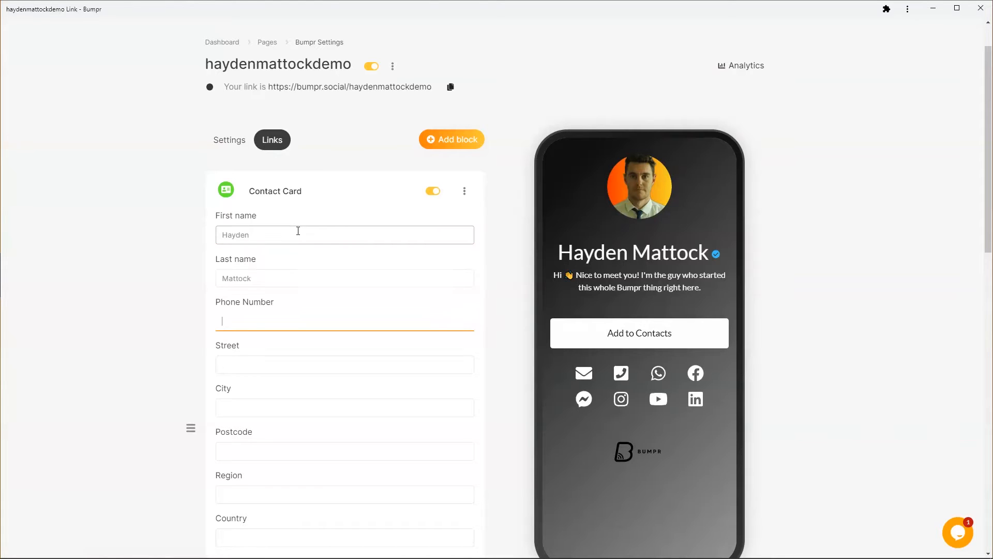
scroll(292, 230, down, 1)
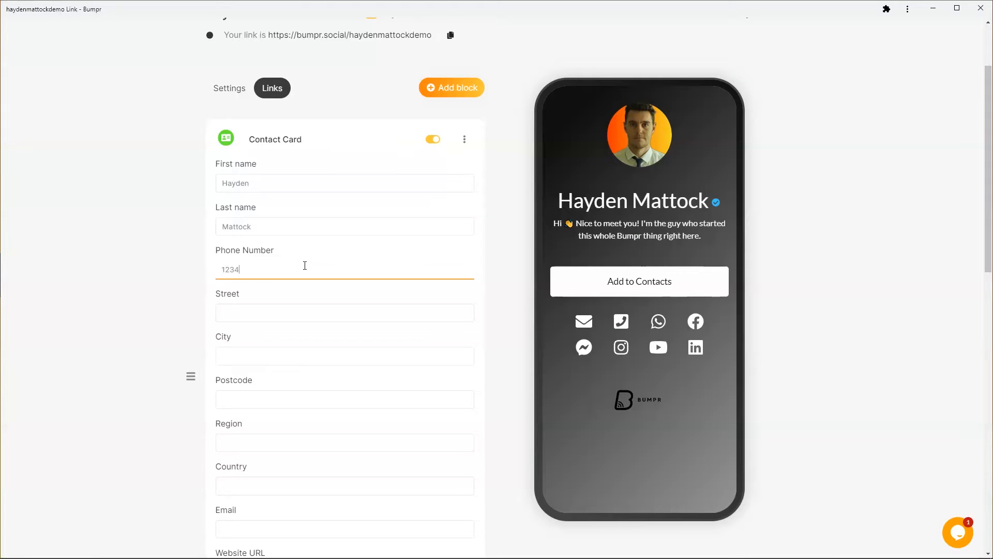
scroll(359, 203, up, 1)
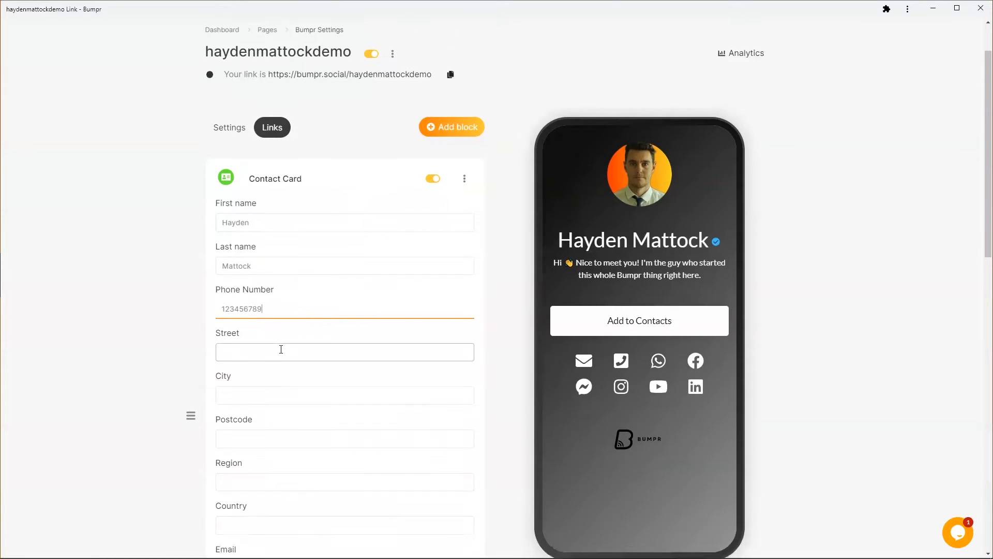
scroll(283, 347, down, 4)
Step: Fill in the contact's email, website get.bumpr.social and company Bumpr
click(280, 372)
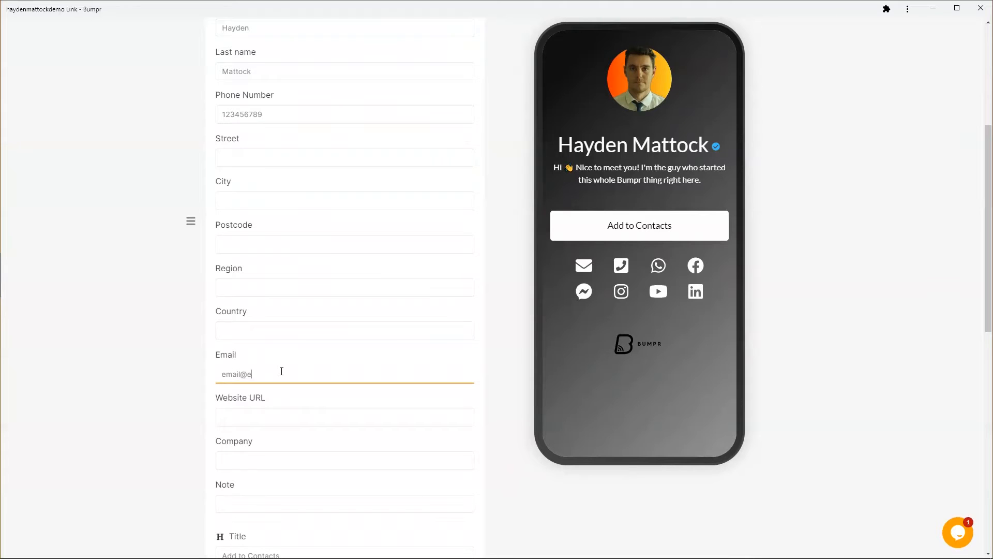
key(Tab)
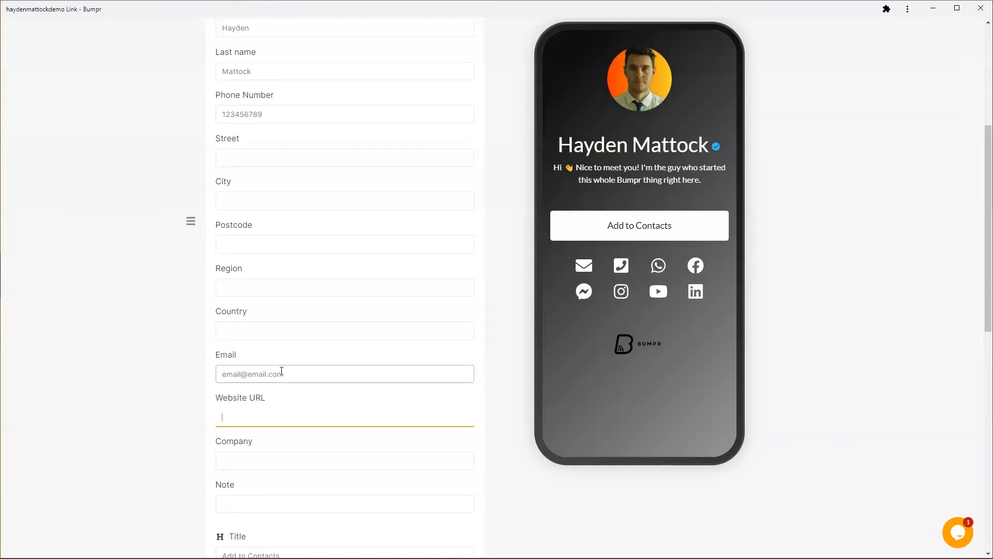
text(get.bumpr.social)
key(Tab)
text(Bumpr)
key(Tab)
scroll(281, 371, down, 6)
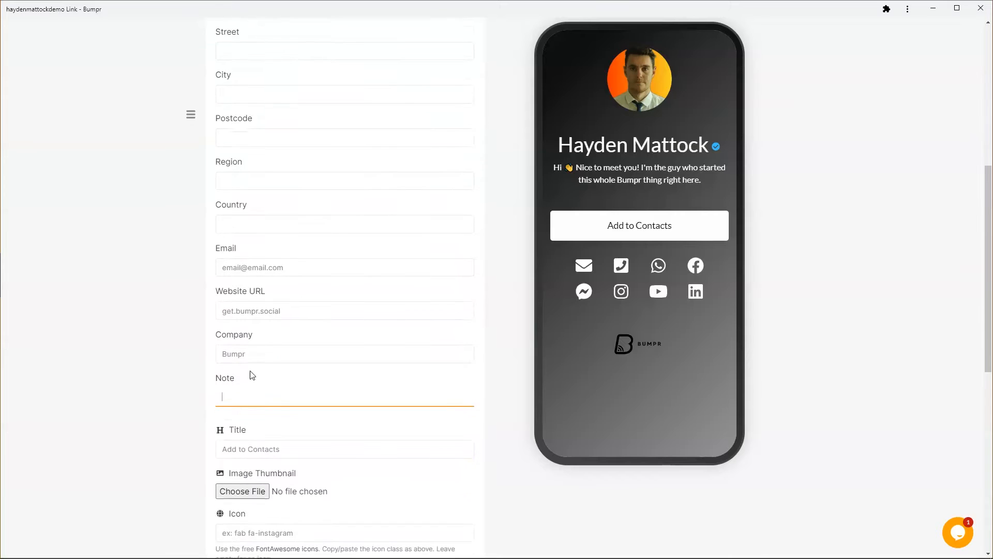
scroll(344, 310, down, 2)
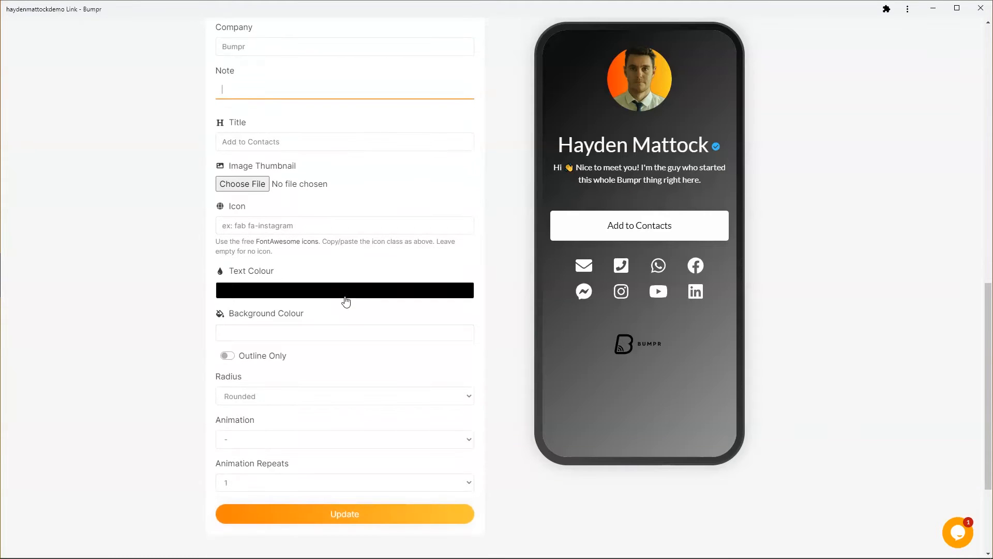
scroll(348, 288, up, 2)
click(384, 285)
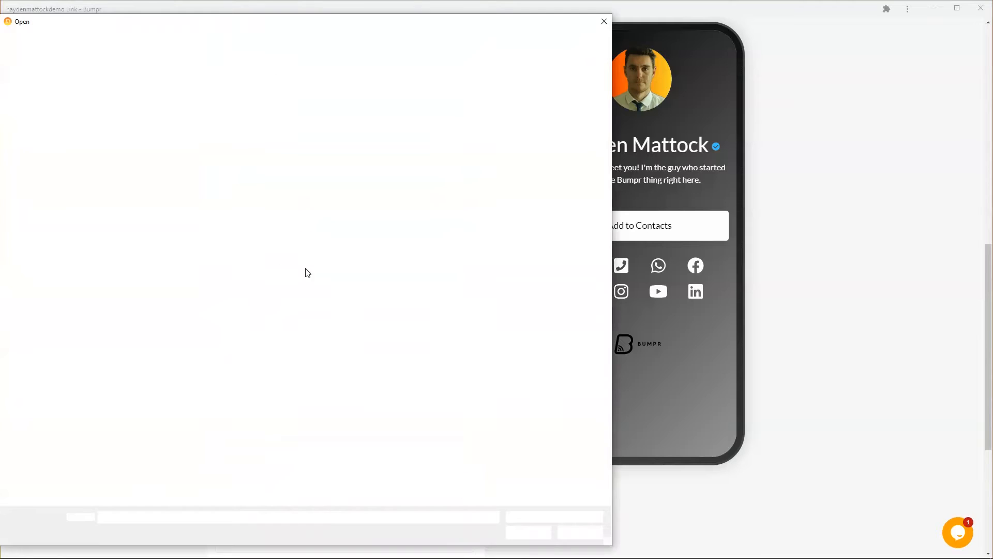
drag(547, 26, 827, 28)
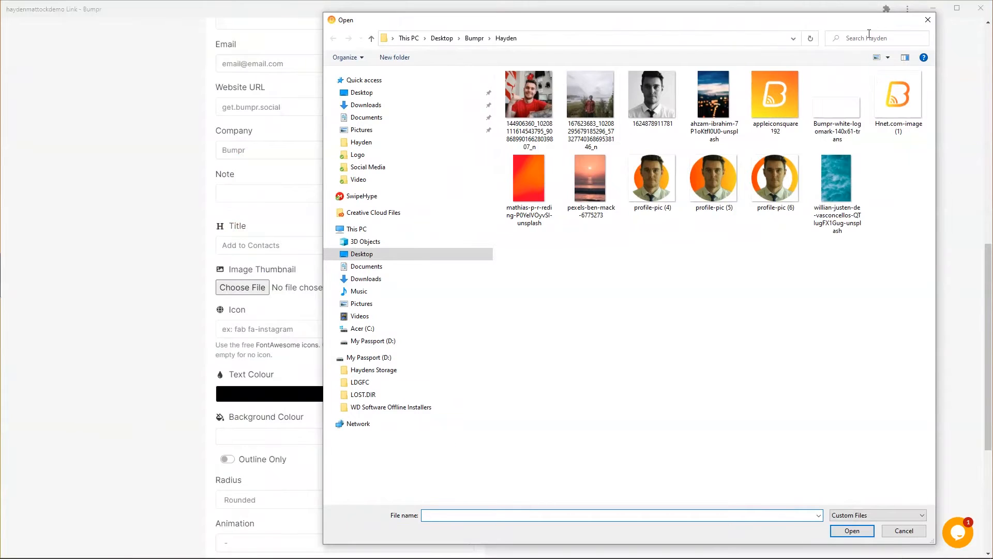
drag(886, 20, 908, 14)
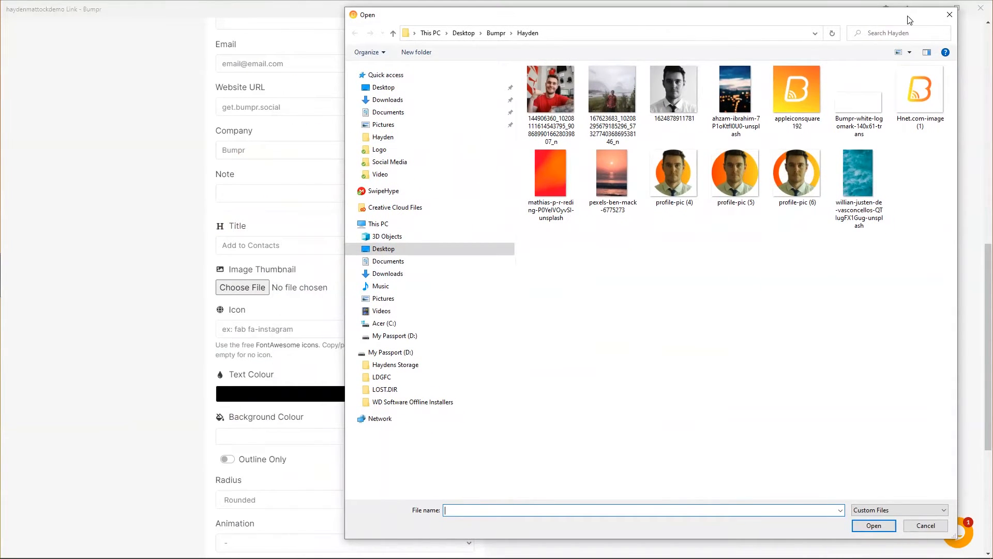
click(949, 14)
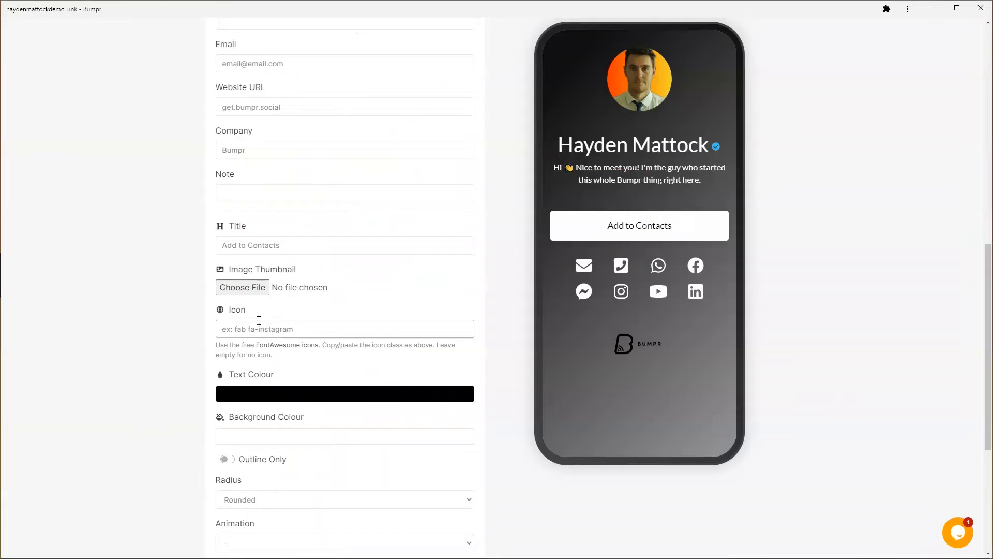
scroll(317, 284, down, 2)
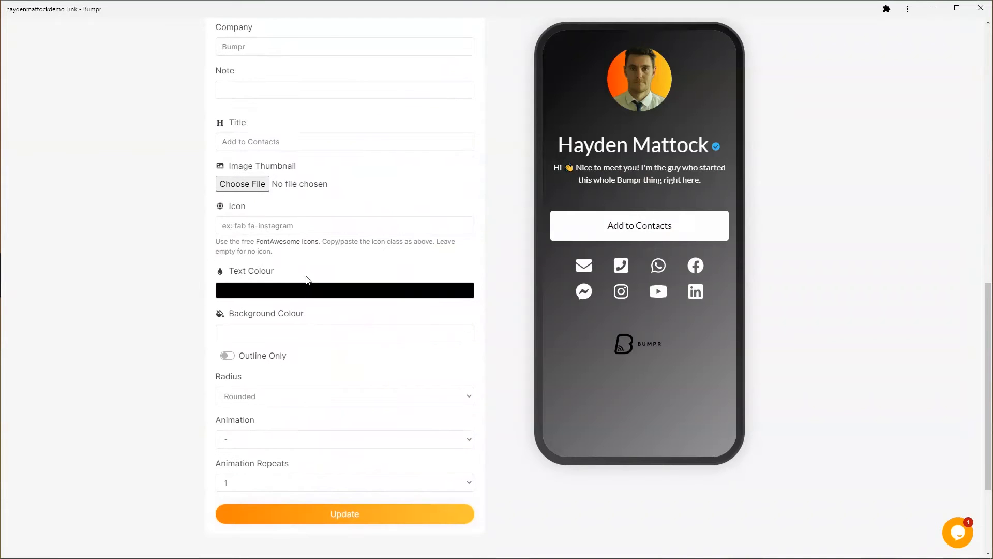
Step: Set the button text colour to red and the background colour to black
click(294, 223)
click(339, 291)
click(420, 333)
drag(420, 332, 421, 310)
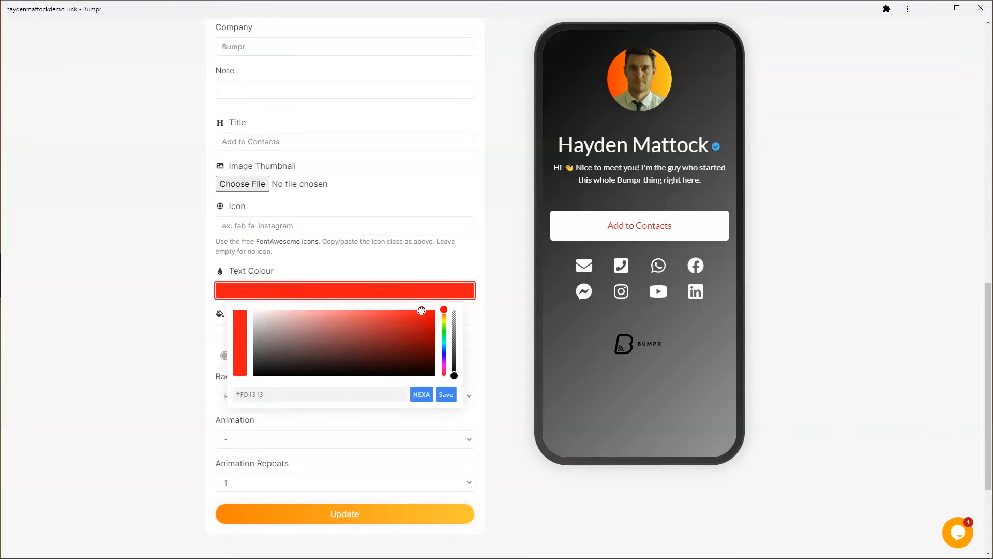
click(495, 250)
click(273, 337)
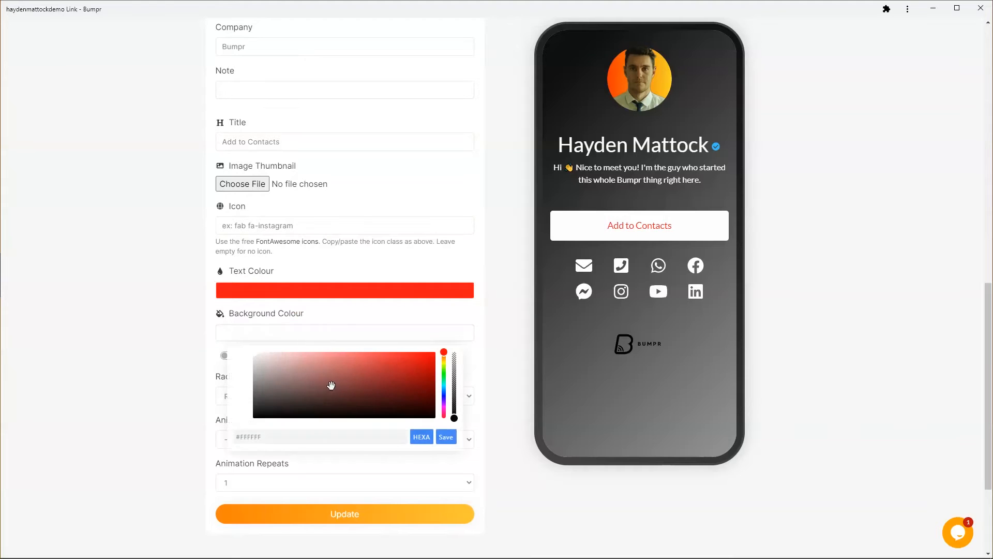
click(401, 370)
click(417, 362)
drag(400, 374, 253, 416)
click(130, 349)
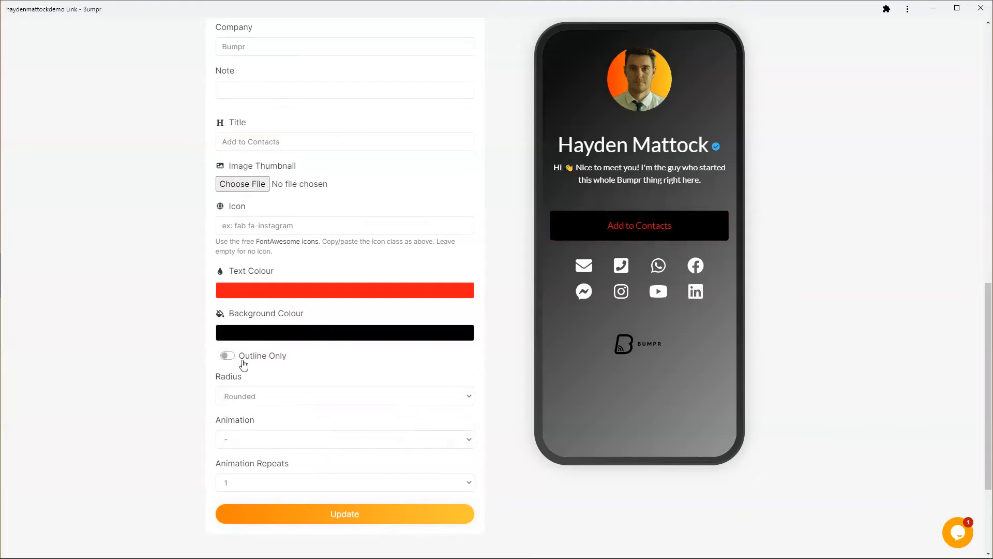
Step: Keep the corner radius on Rounded and leave the Icon field empty
click(331, 397)
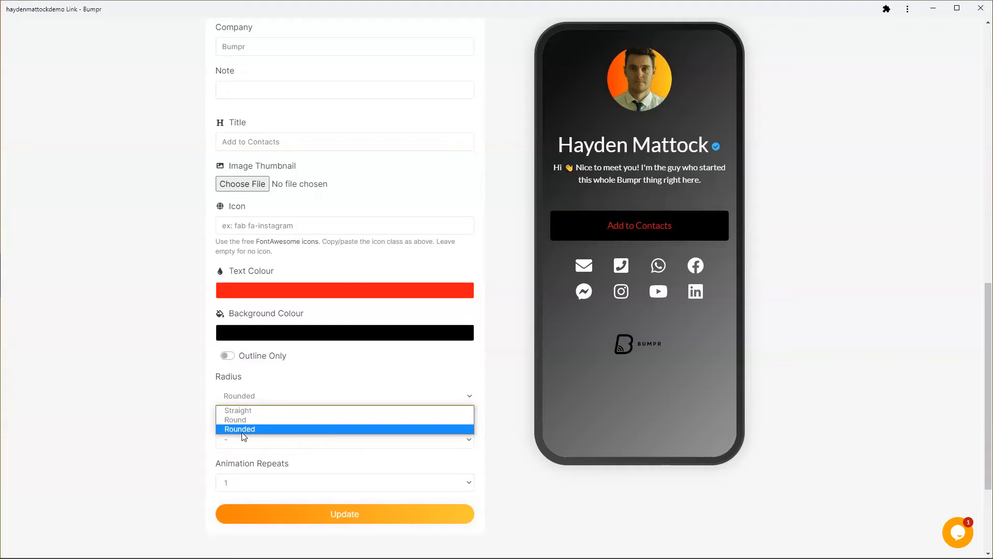
click(196, 396)
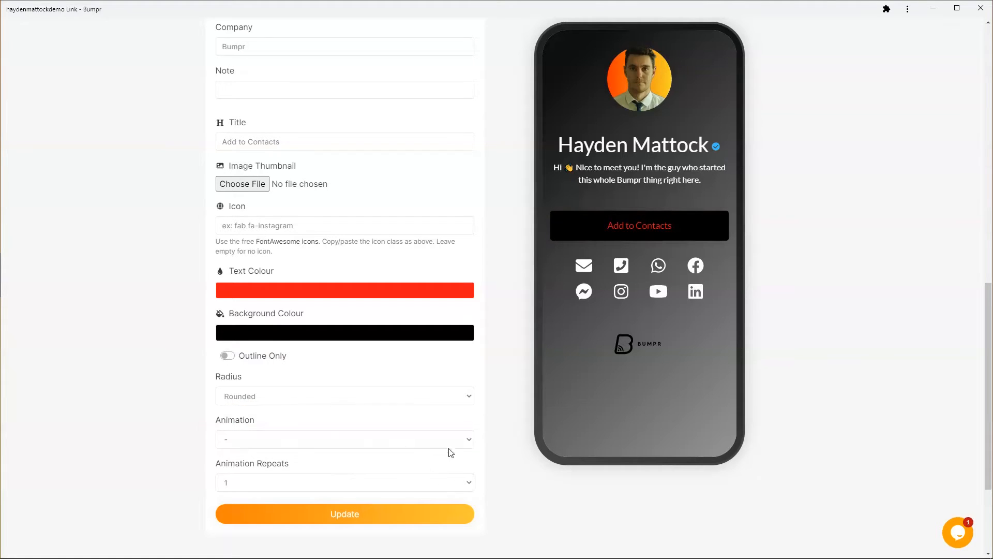
click(203, 233)
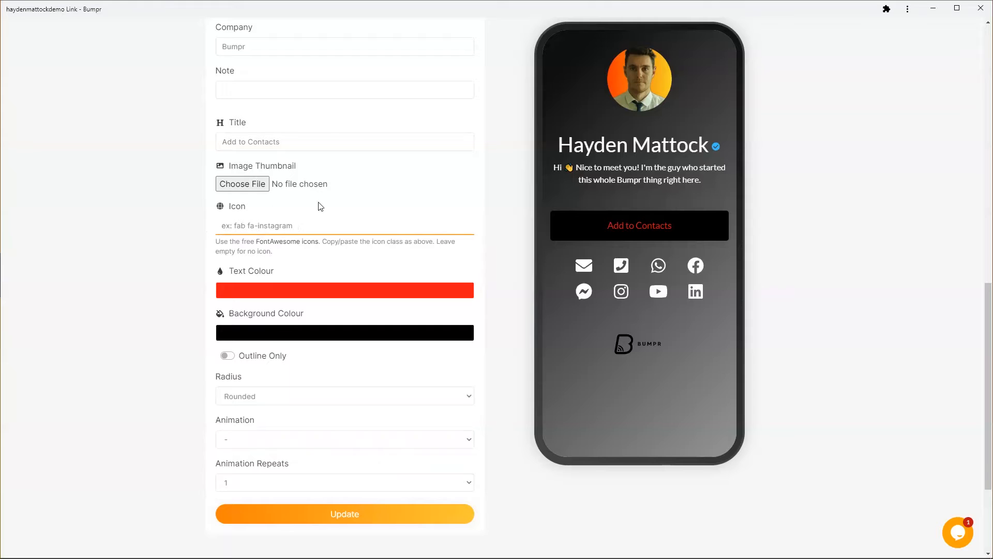
scroll(321, 207, up, 1)
click(393, 263)
Step: Choose profile-pic (4).png as the button thumbnail
click(352, 237)
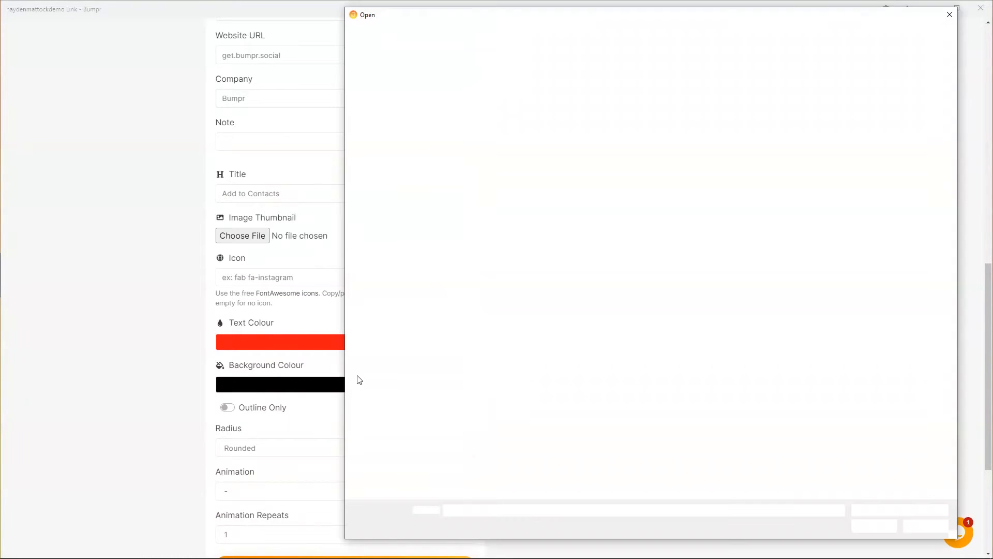
click(950, 15)
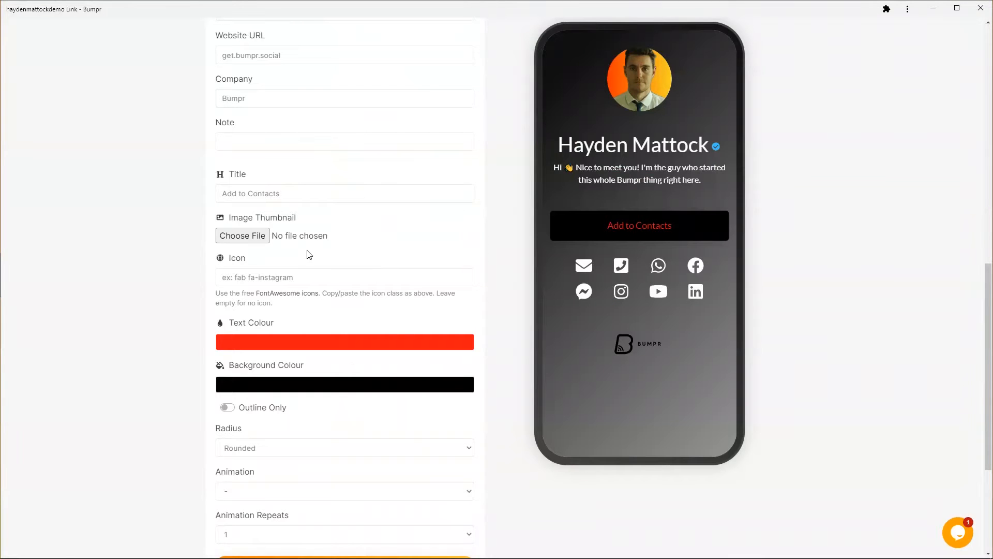
click(247, 239)
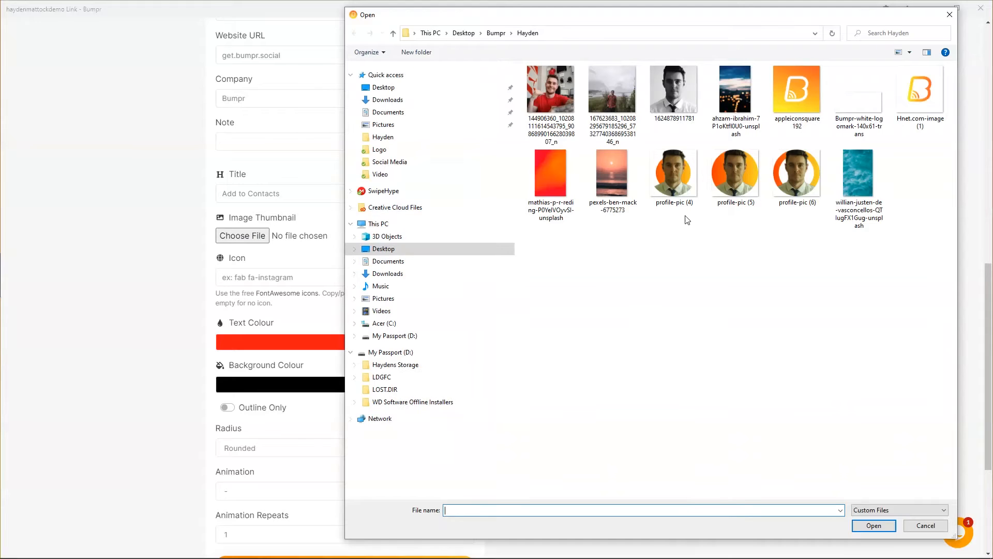
double_click(674, 172)
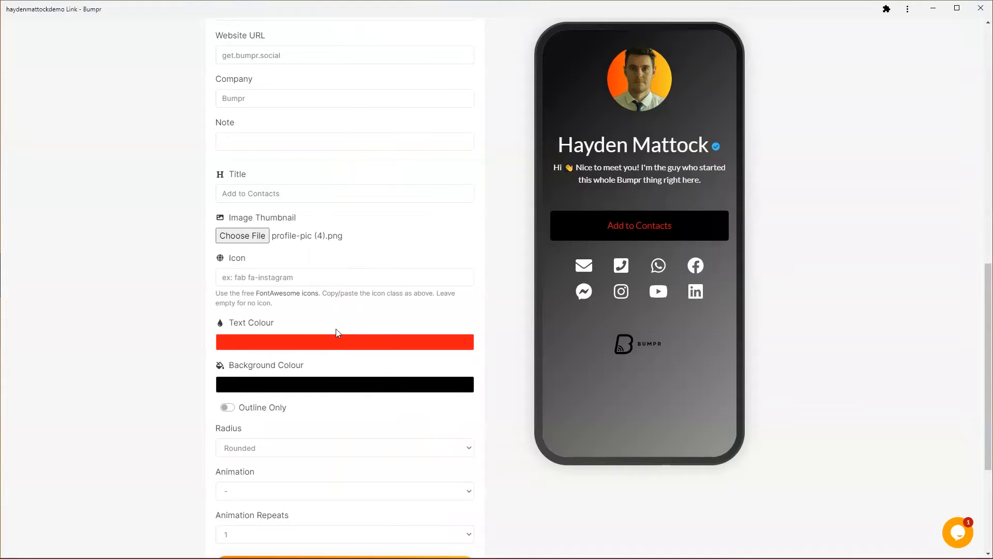
Step: Set black text on a white background and save the Contact Card with Update
click(313, 344)
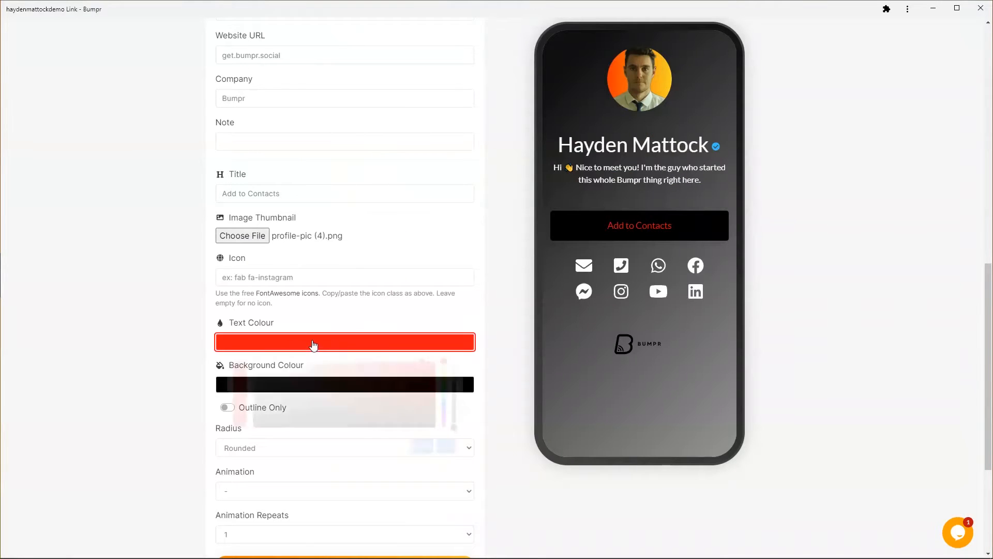
drag(274, 381, 220, 340)
click(188, 340)
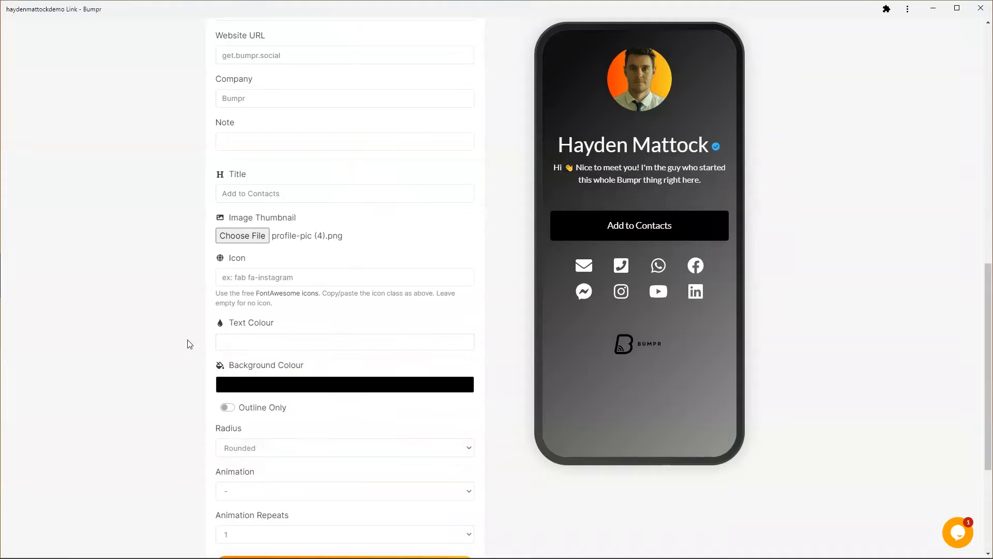
click(304, 388)
drag(303, 399, 213, 395)
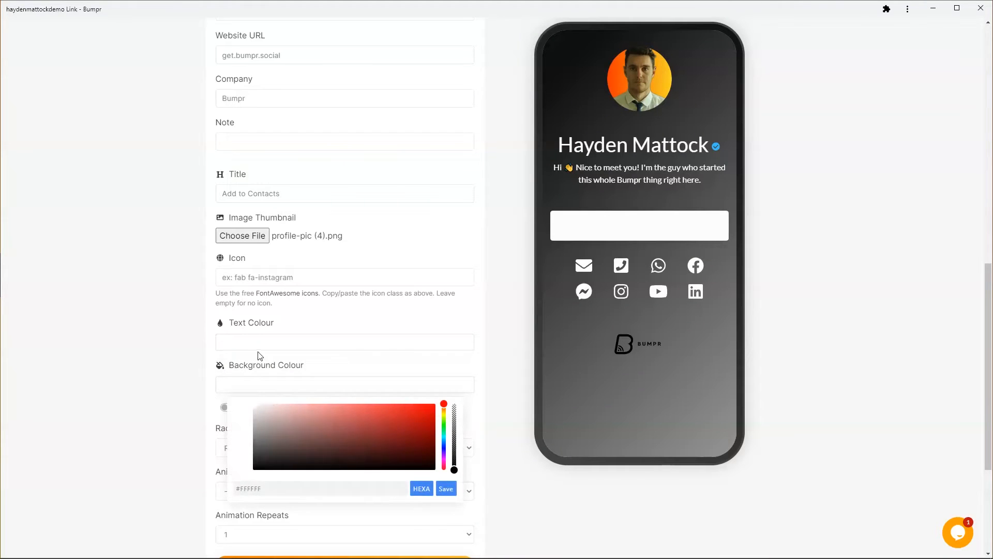
drag(275, 373, 248, 430)
click(150, 427)
scroll(416, 385, down, 4)
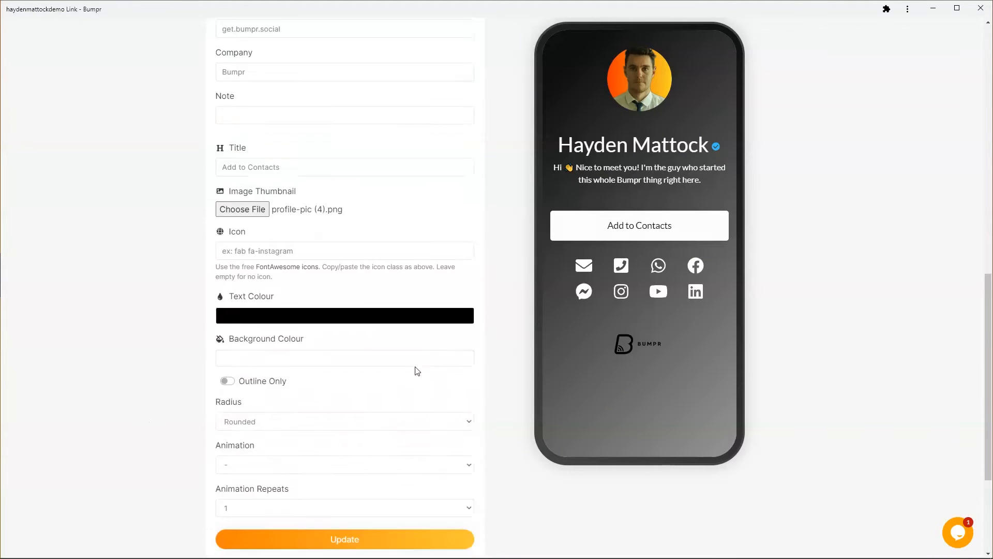
click(366, 363)
scroll(404, 362, up, 2)
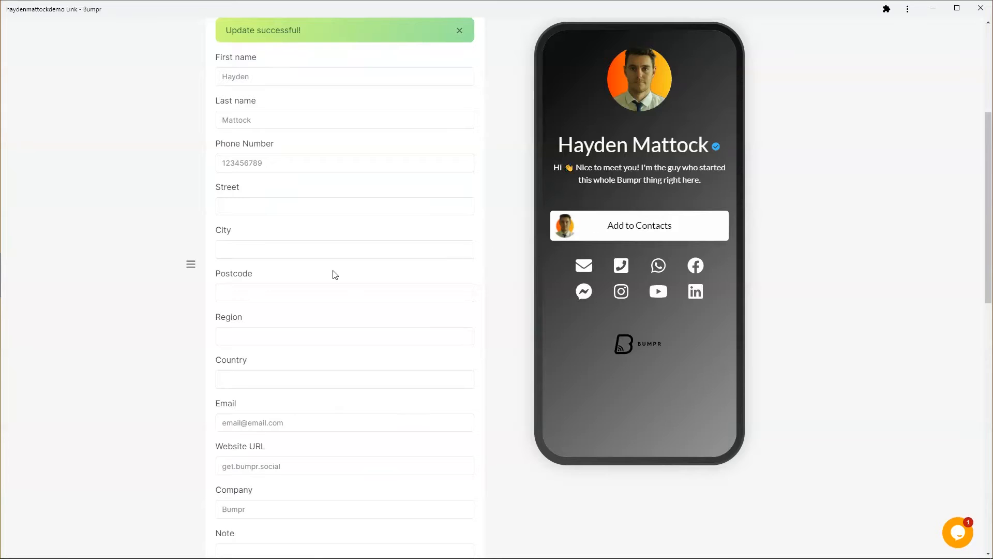
Step: Remove the uploaded headshot thumbnail and save the Contact Card again
scroll(335, 275, down, 5)
scroll(360, 253, down, 2)
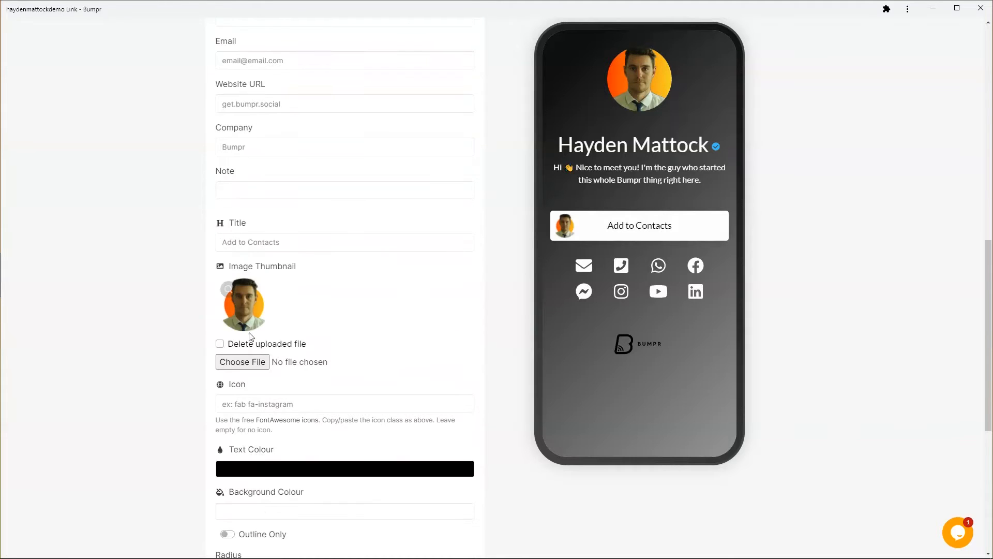
click(219, 343)
scroll(269, 362, down, 6)
click(336, 362)
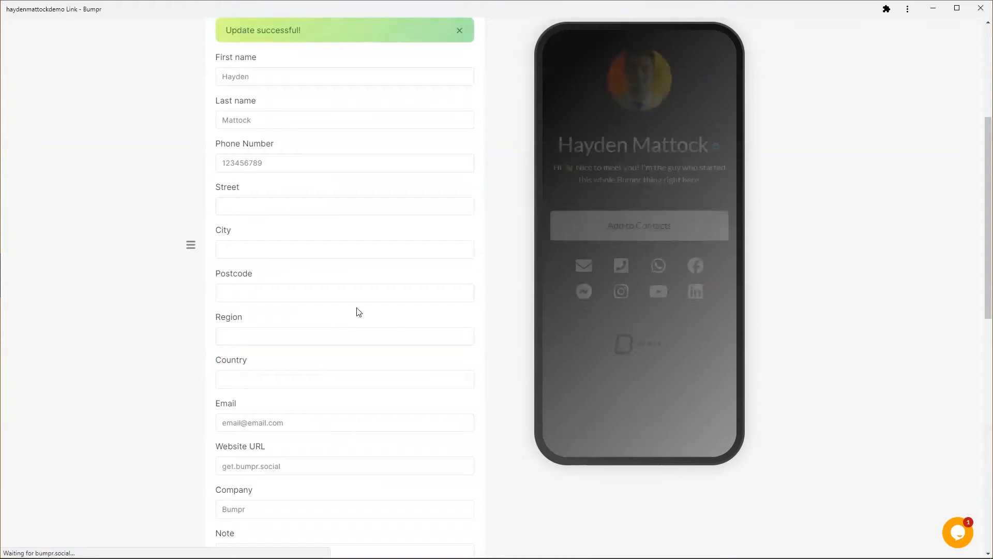
Step: Follow the 'FontAwesome icons' link in the Icon field's help text
scroll(254, 281, down, 8)
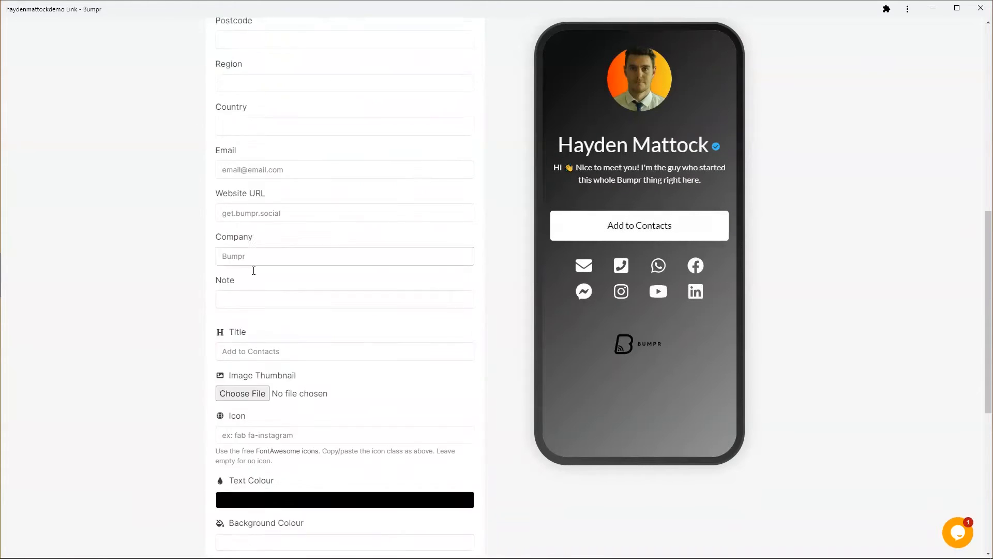
click(316, 269)
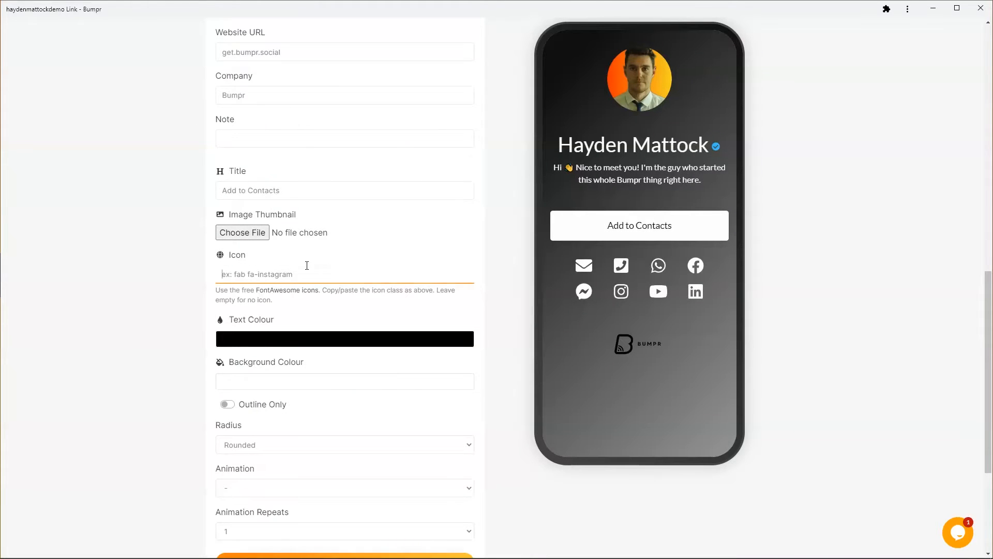
scroll(336, 253, down, 2)
scroll(305, 253, up, 1)
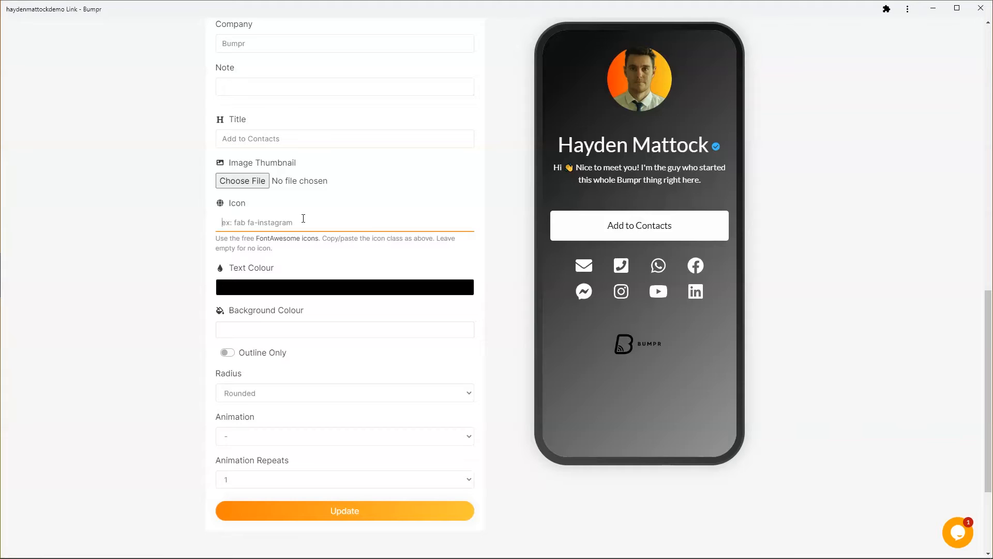
click(330, 258)
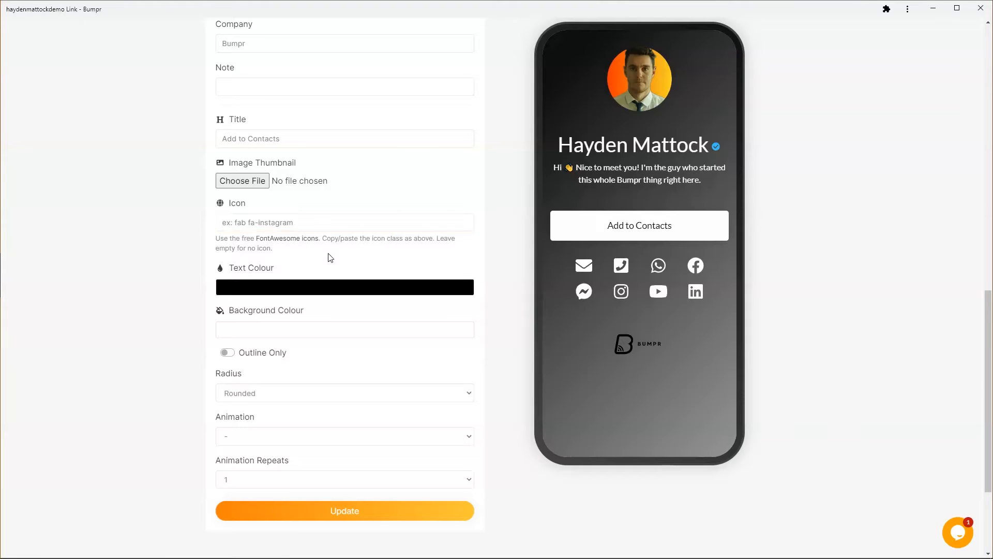
Step: Search the free Font Awesome gallery for 'download' and open the download icon
click(288, 240)
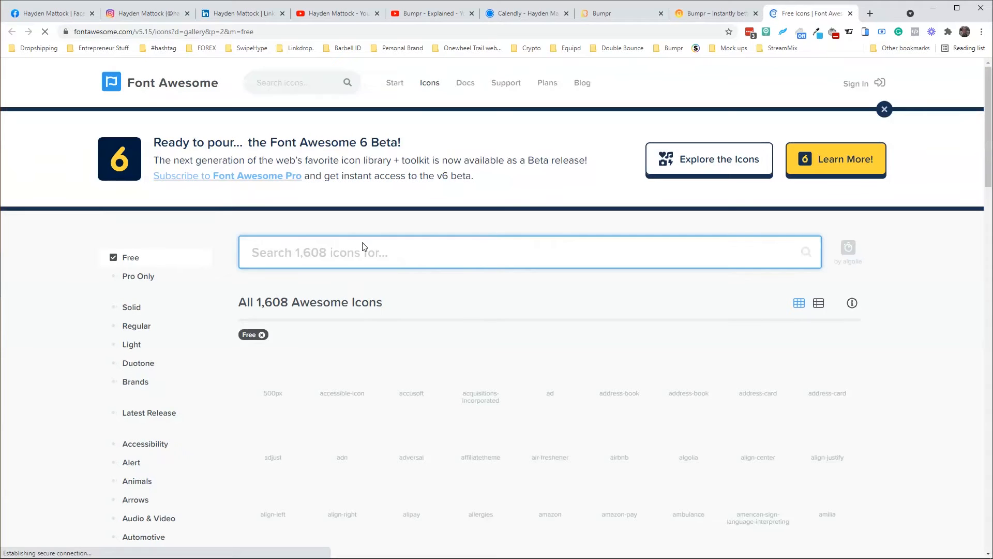
scroll(344, 322, down, 6)
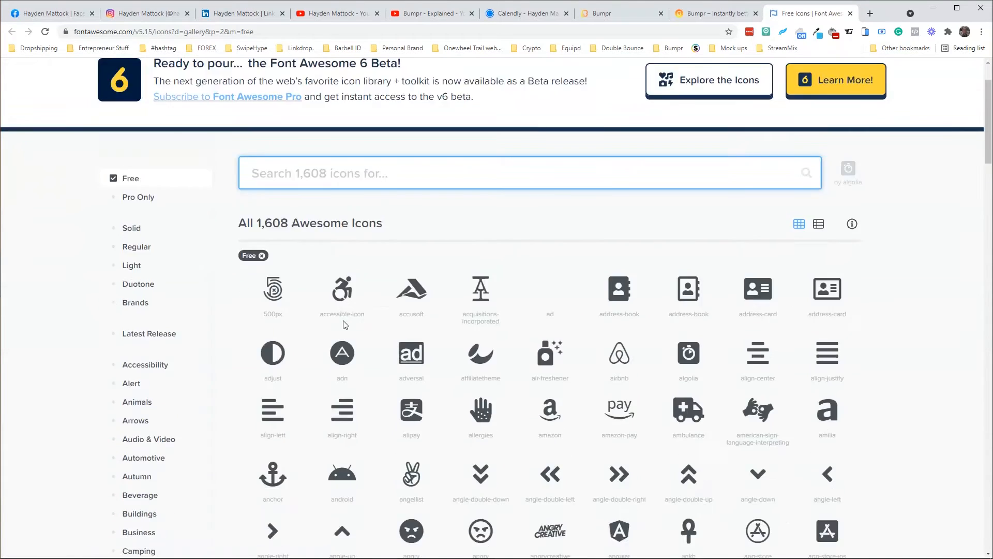
scroll(342, 321, up, 5)
scroll(343, 317, up, 1)
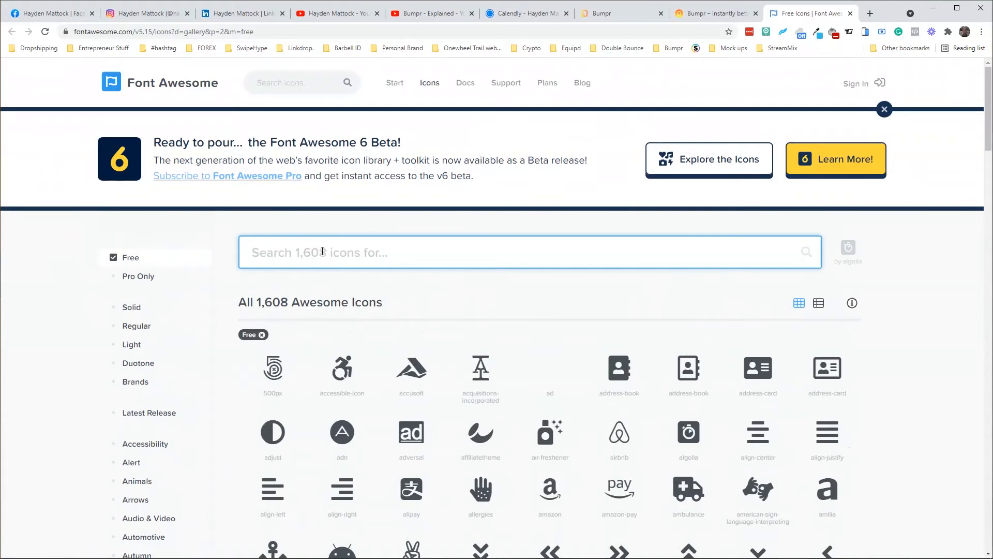
text(d)
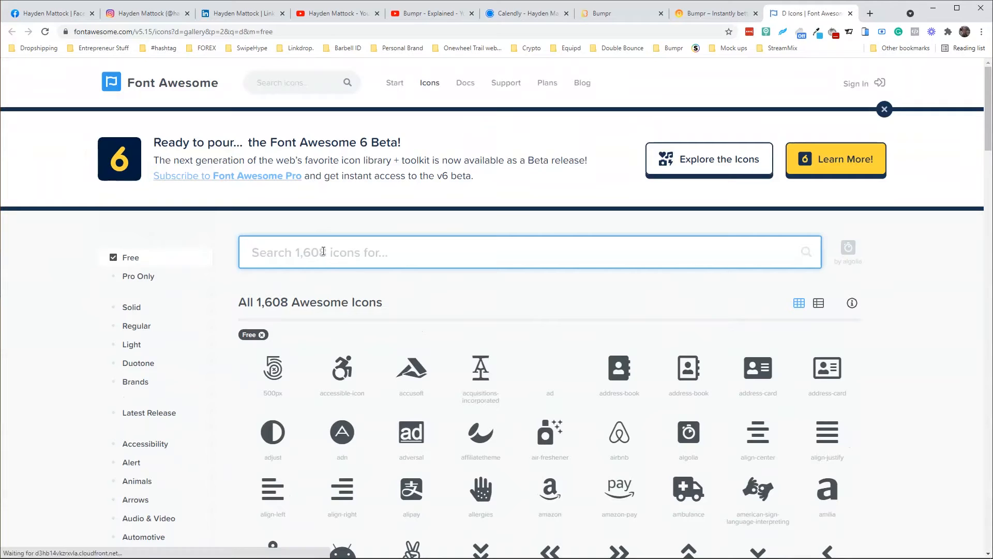
text(ownload)
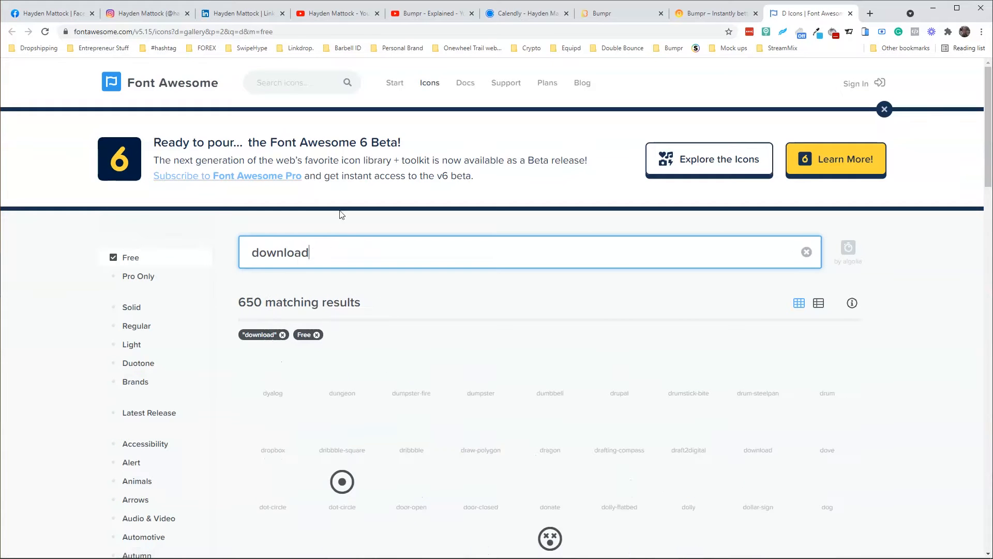
scroll(406, 335, down, 2)
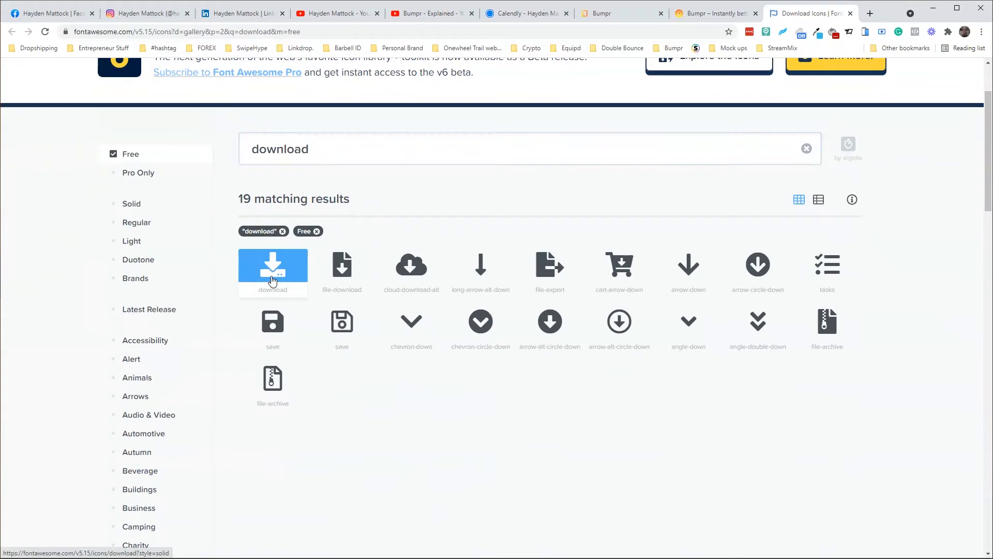
click(272, 281)
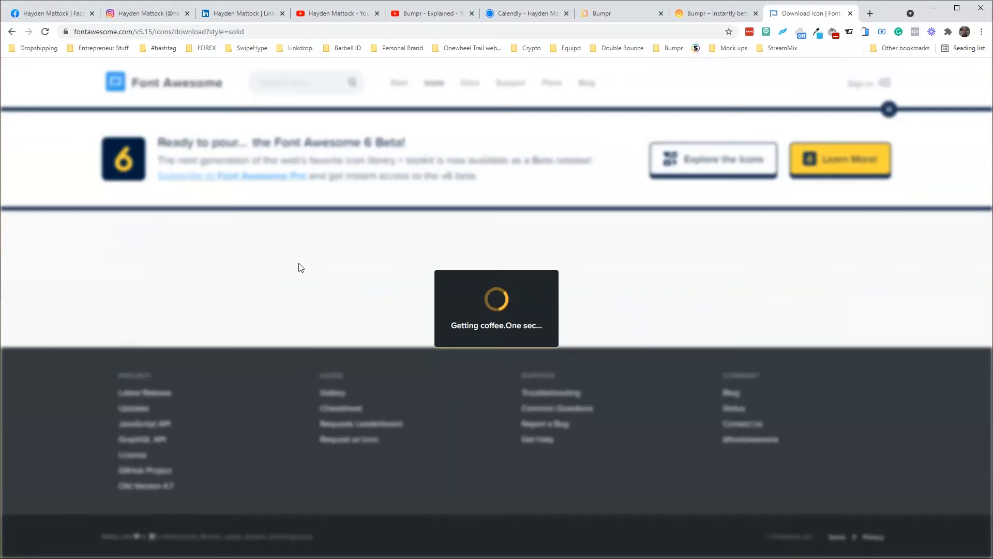
Step: Copy the class 'fas fa-download' and return to Bumpr's Icon field
scroll(428, 265, down, 2)
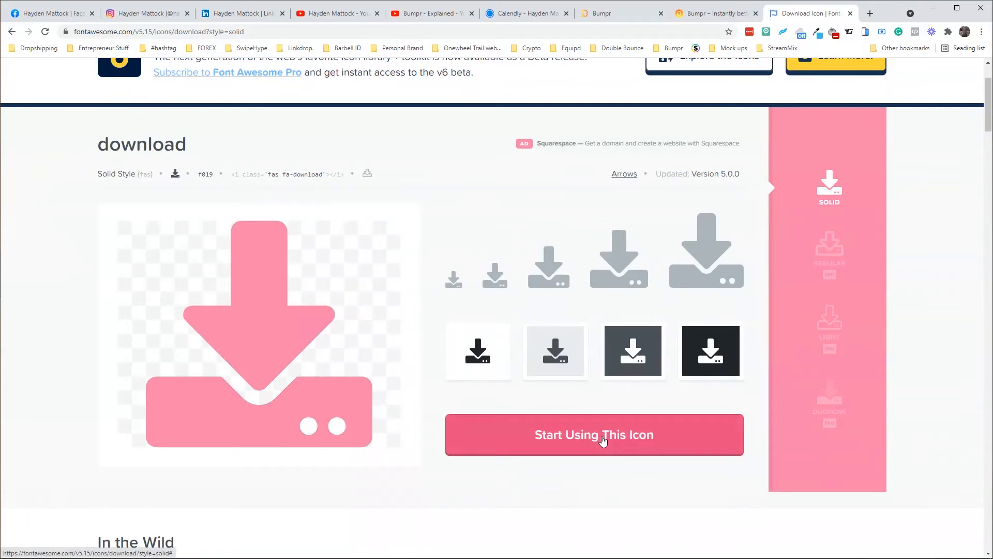
click(604, 439)
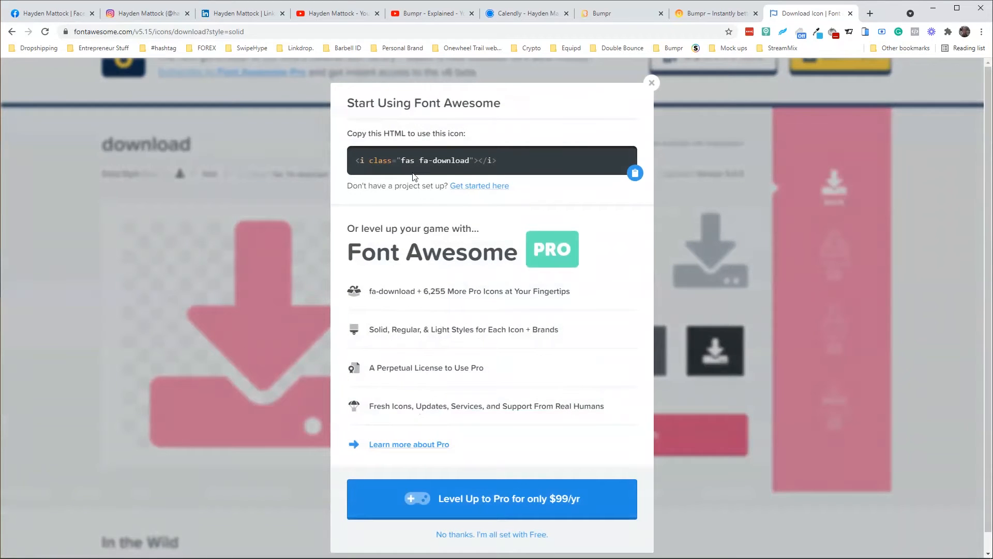
drag(401, 160, 471, 162)
key(ctrl+c)
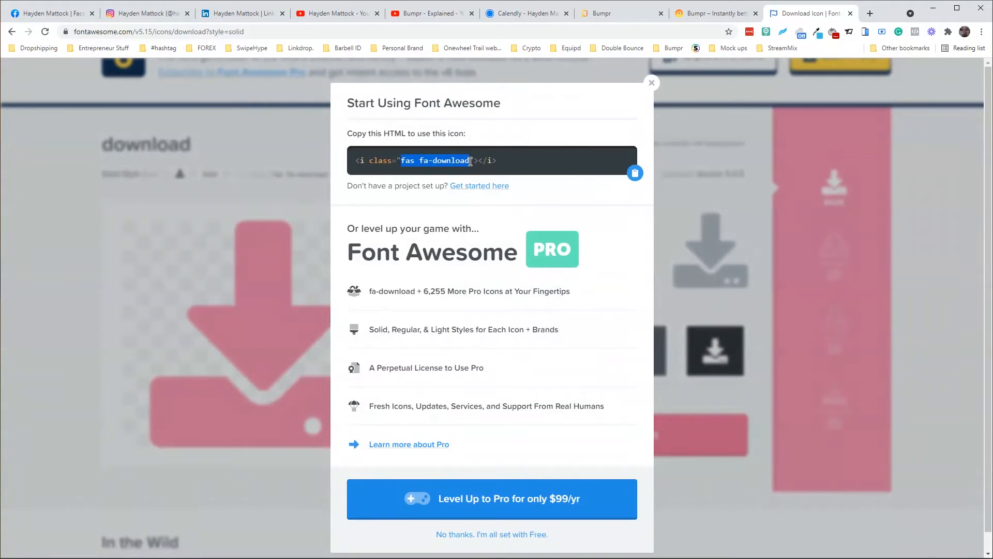
click(654, 88)
click(934, 9)
click(252, 223)
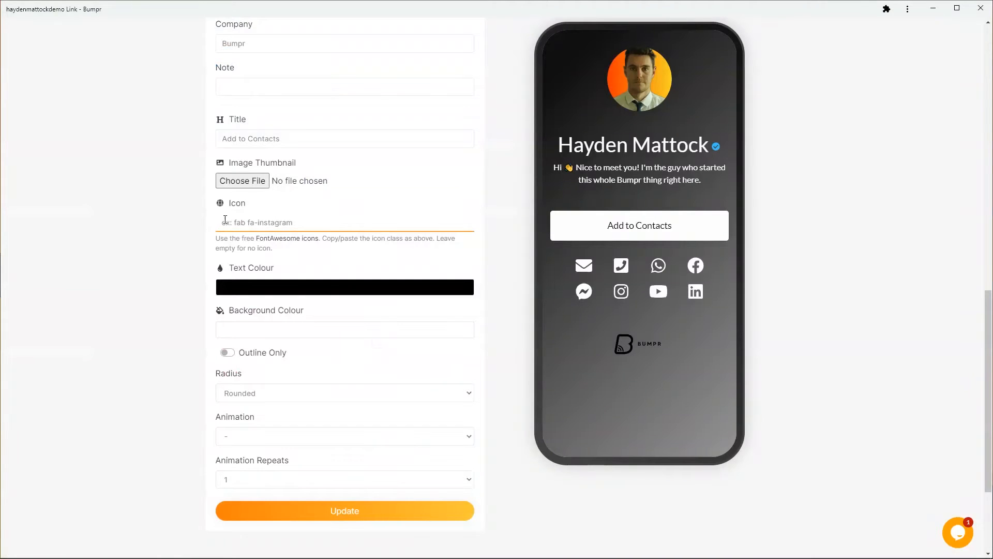
Step: Paste 'fas fa-download' into the Icon field and save the Contact Card
key(ctrl+v)
click(337, 510)
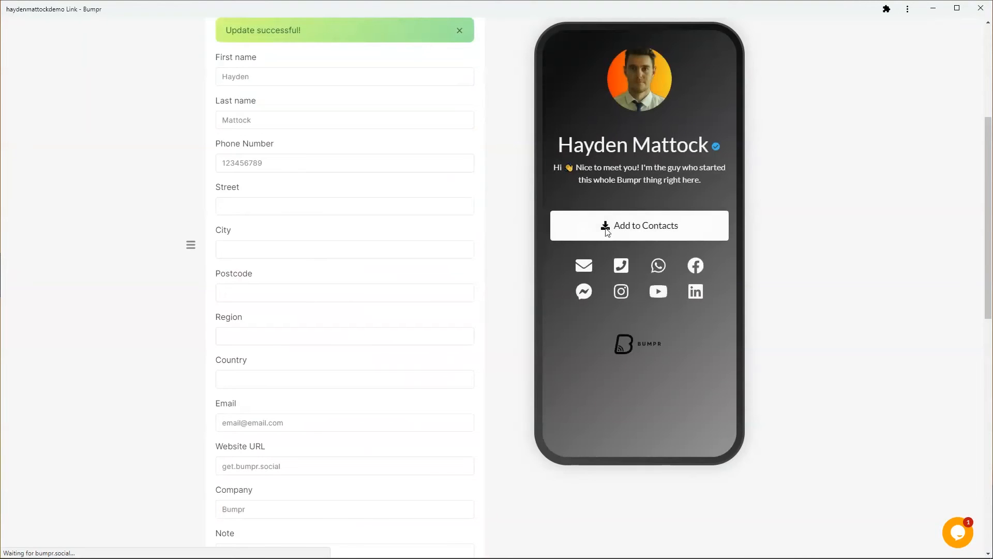
scroll(269, 201, down, 6)
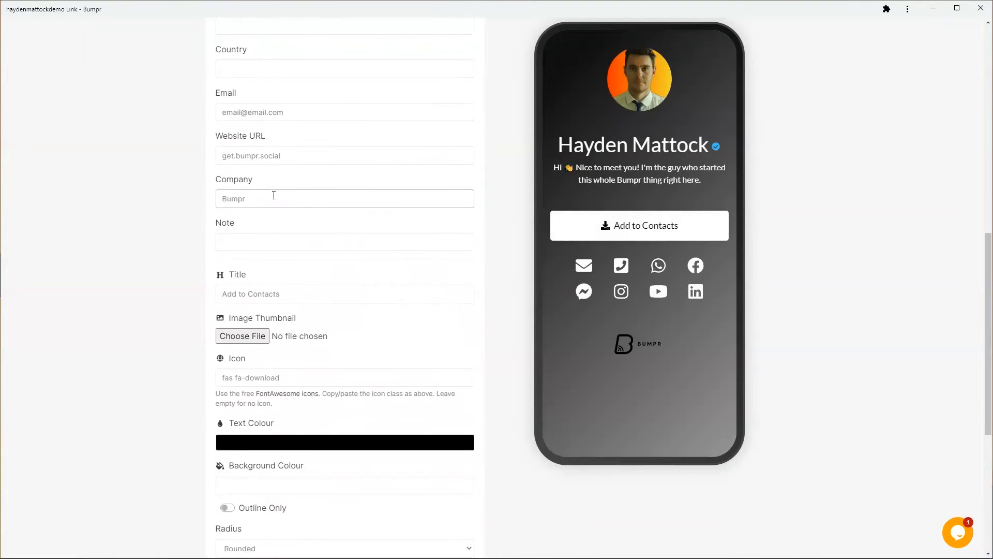
scroll(362, 259, down, 3)
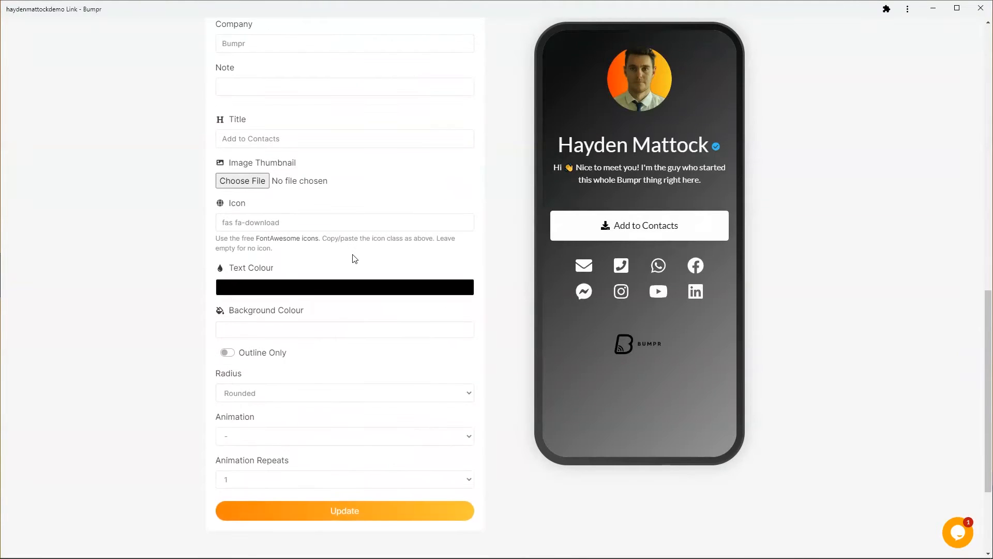
scroll(342, 254, down, 3)
scroll(331, 243, up, 1)
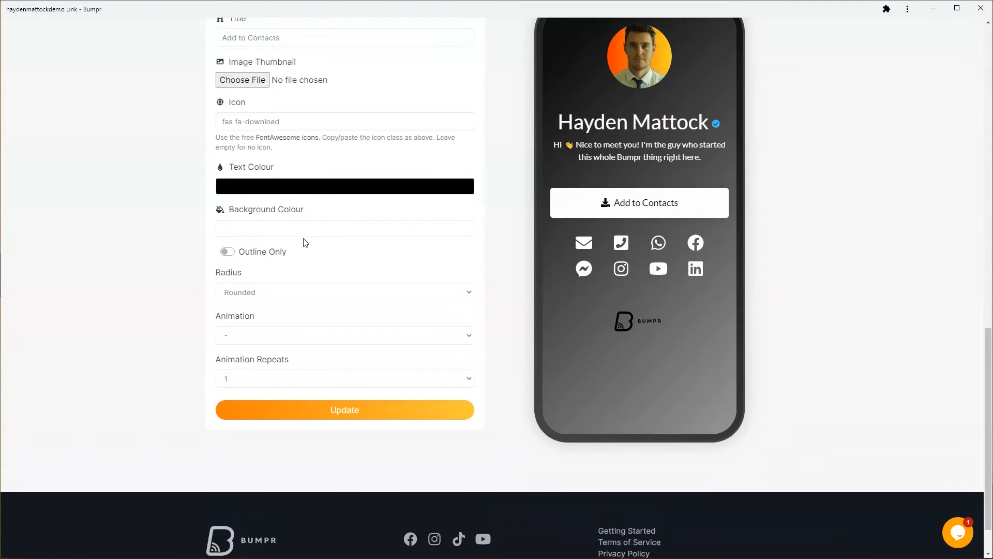
Step: Make the button outline only with white text
click(226, 252)
click(299, 193)
drag(258, 220, 225, 196)
click(157, 224)
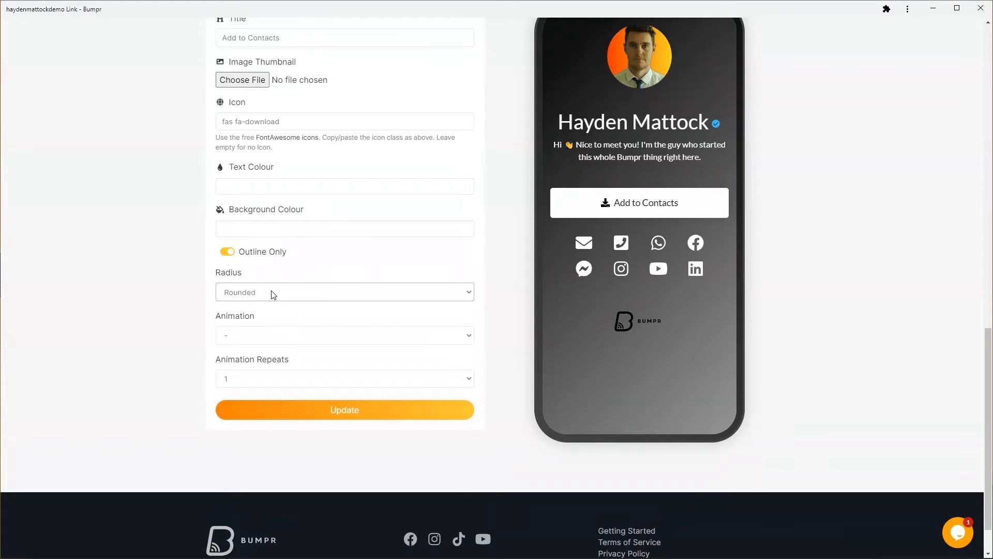
Step: Give the button an infinitely repeating pulse animation, save, and collapse the Contact Card
click(264, 344)
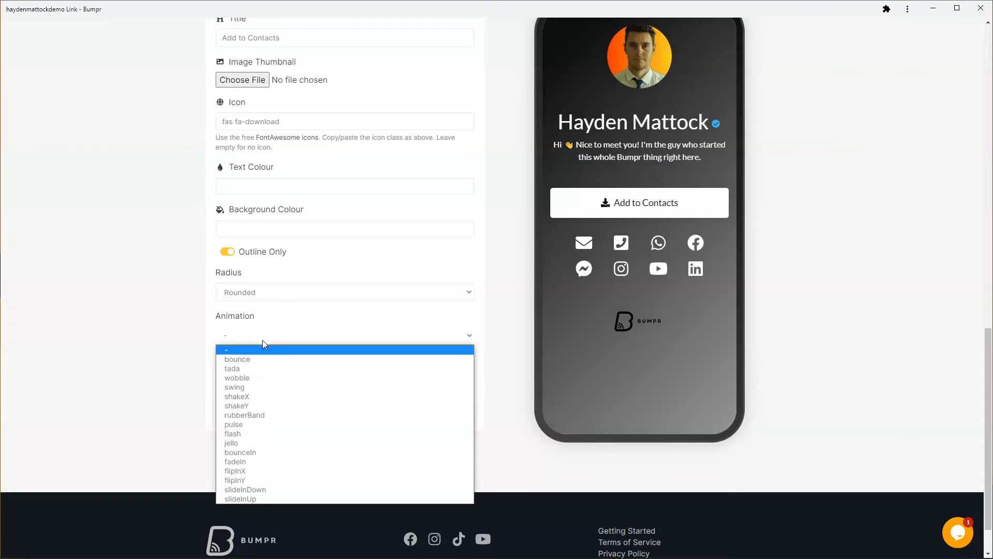
click(245, 427)
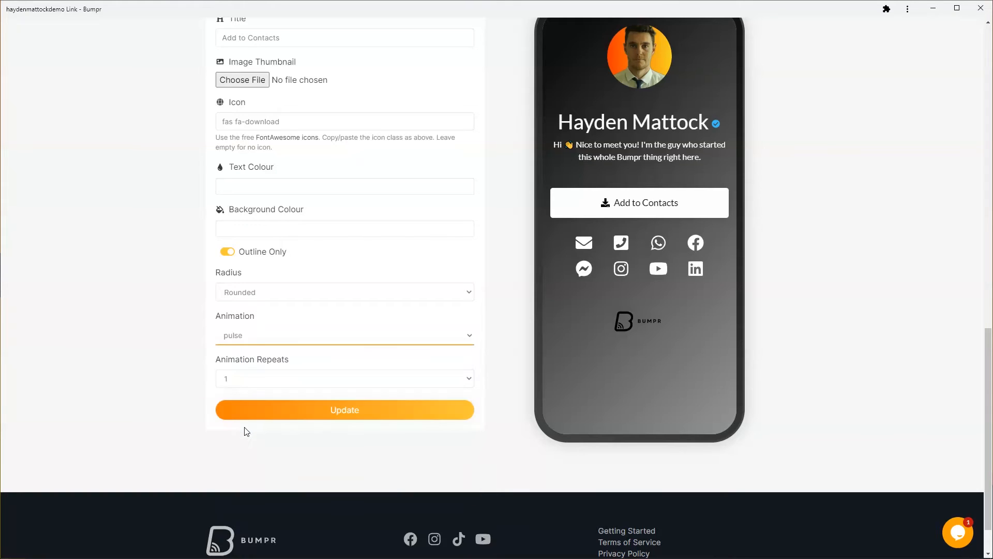
click(261, 385)
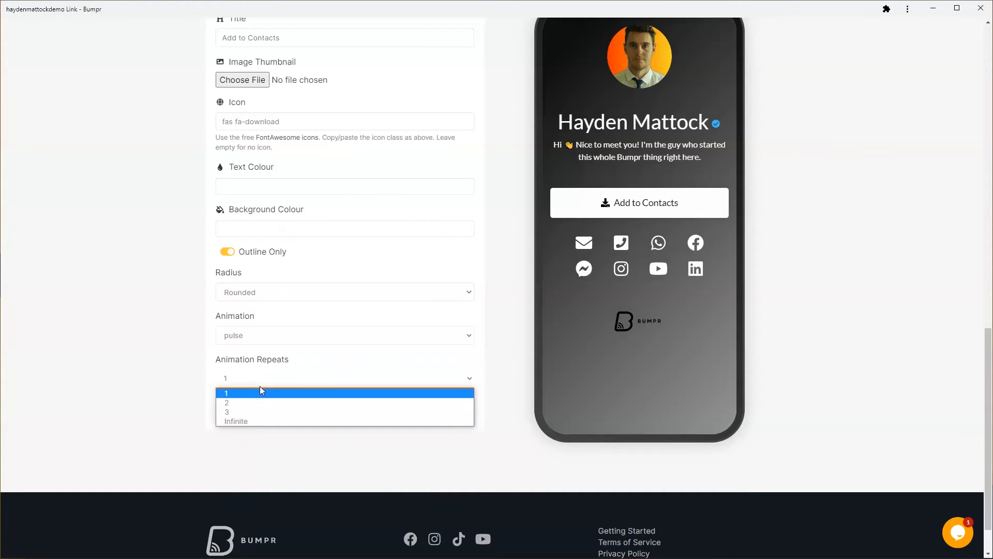
click(248, 421)
click(298, 413)
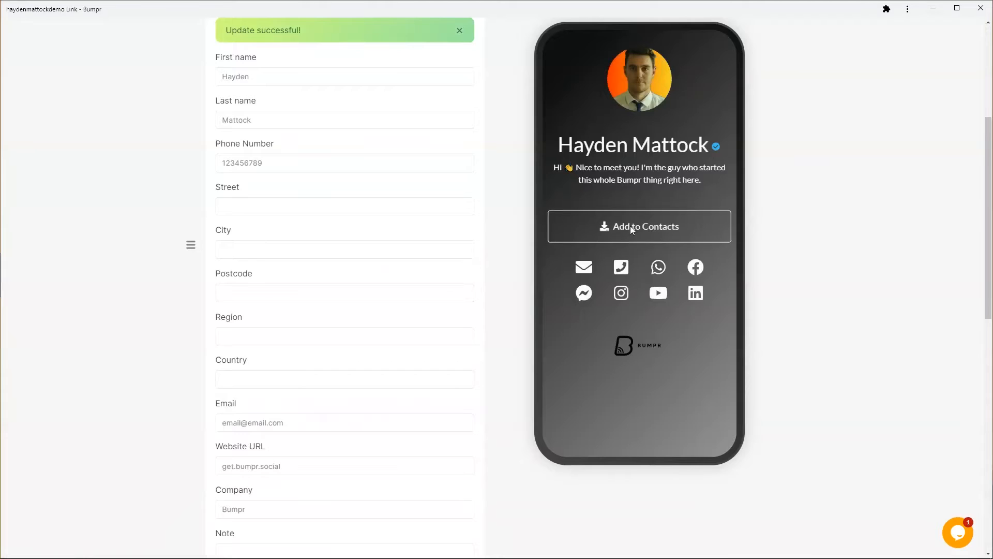
scroll(284, 138, up, 3)
click(270, 161)
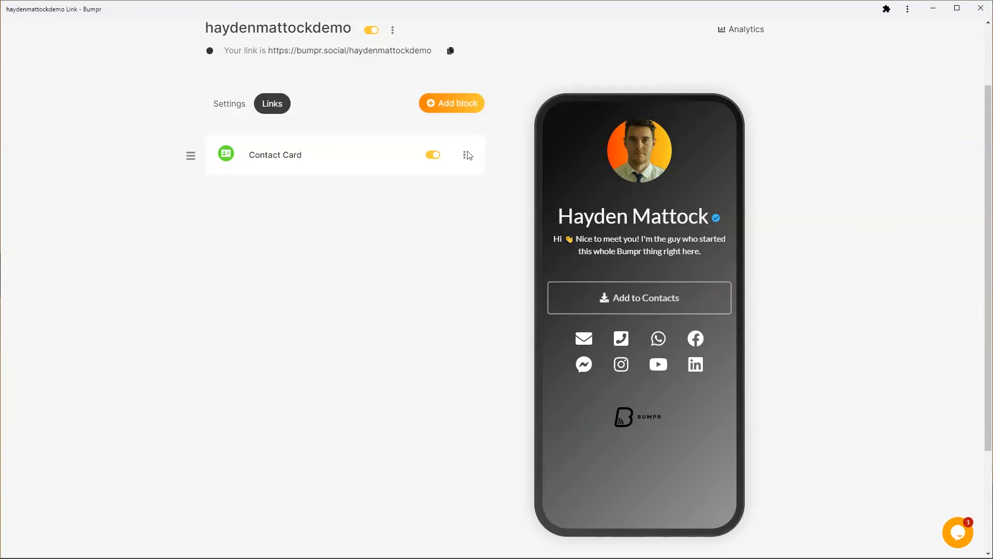
Step: Add a Link block and click into its Destination URL and Title fields
click(439, 99)
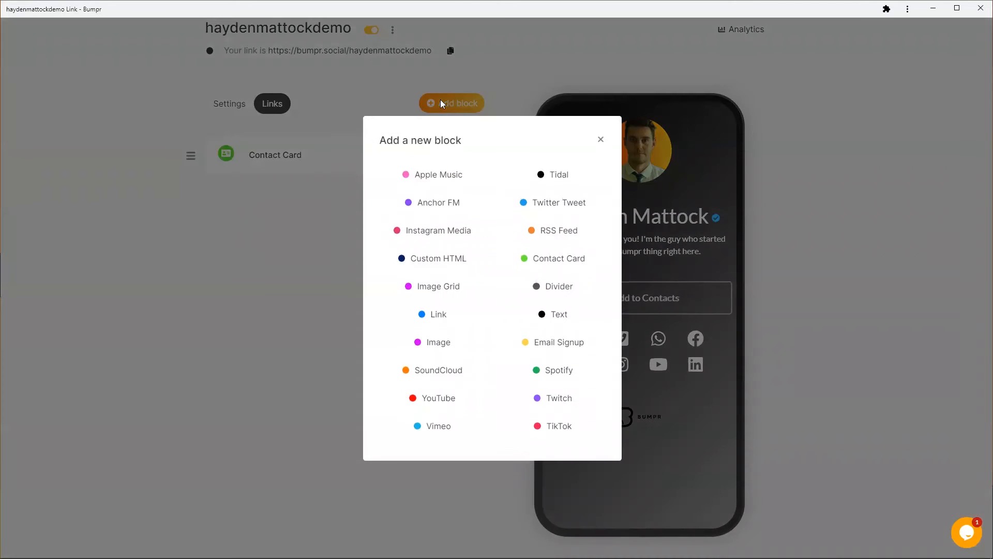
click(439, 316)
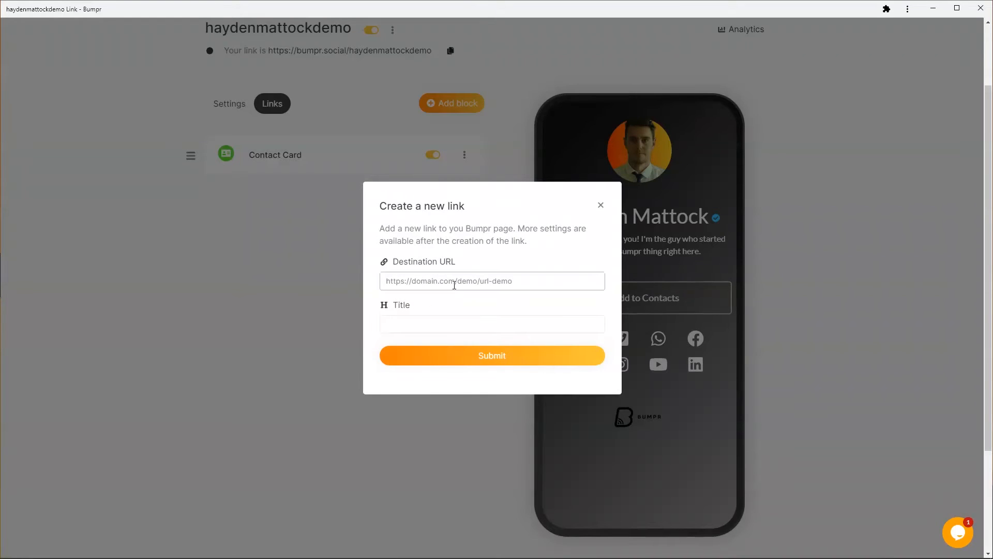
click(433, 281)
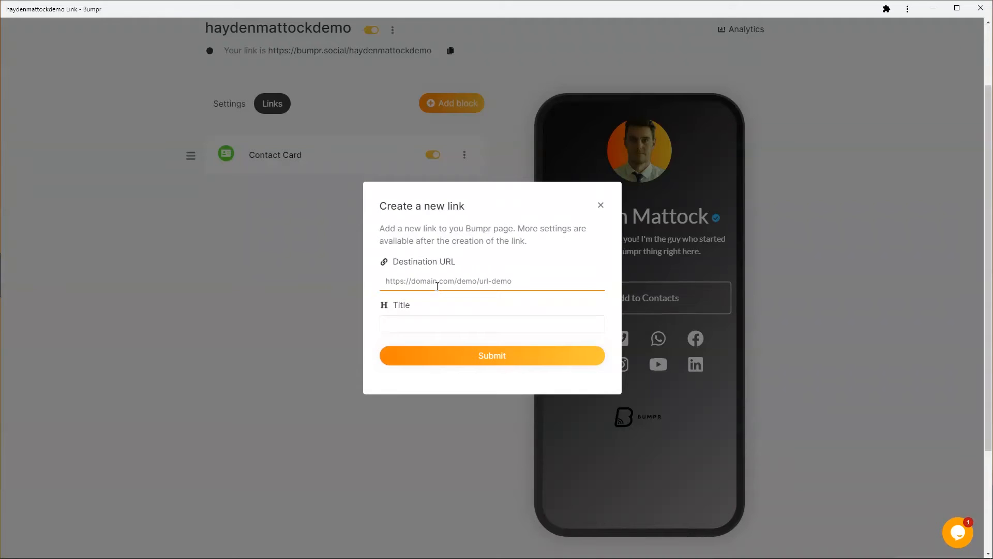
click(427, 324)
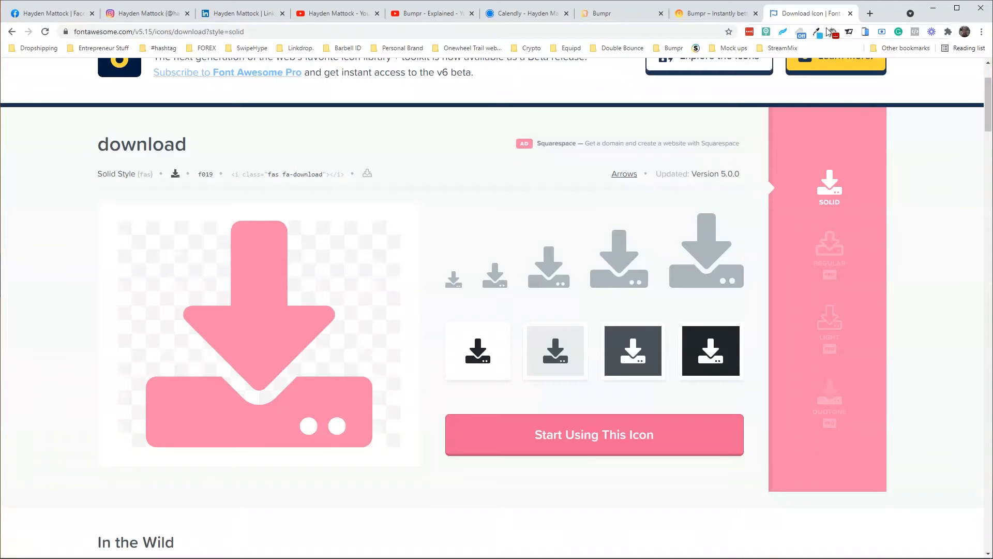
Step: Close the Font Awesome tab, select the get.bumpr.social address, and minimize Chrome
click(850, 13)
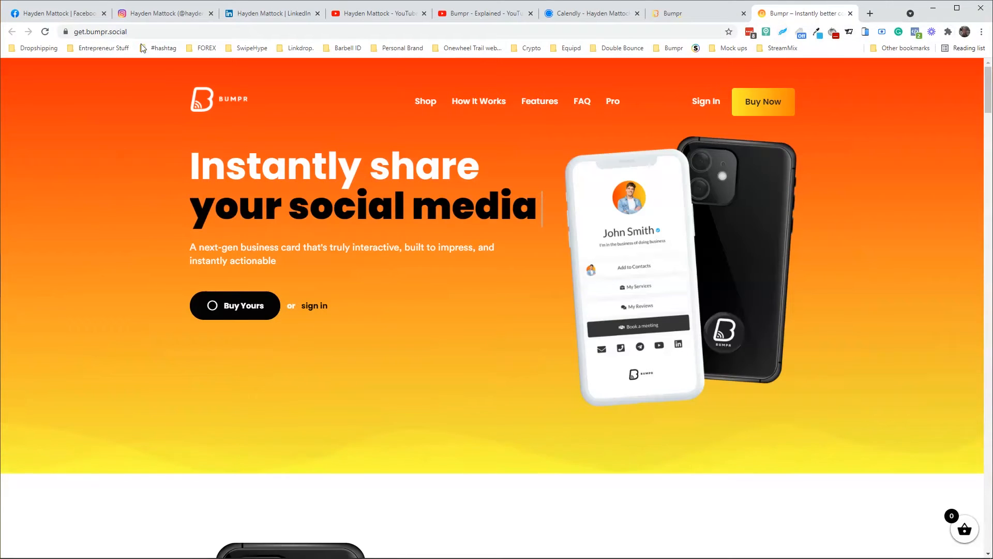
click(153, 32)
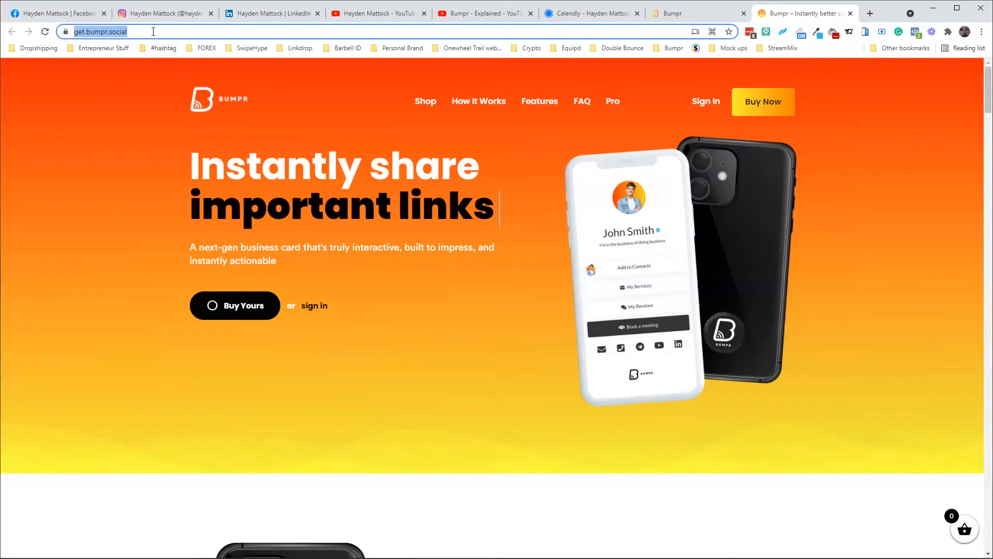
click(935, 9)
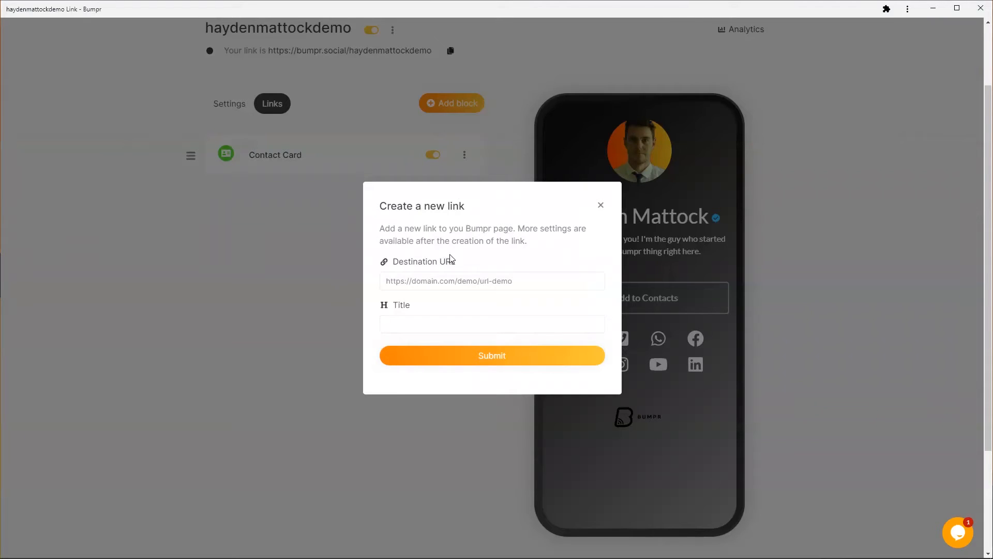
click(442, 275)
click(444, 329)
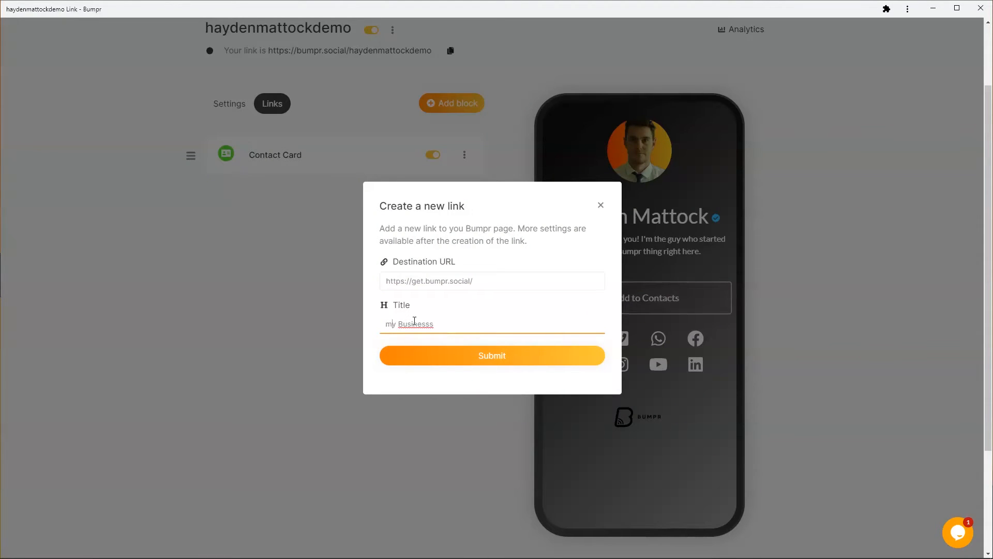
right_click(414, 321)
click(426, 330)
click(458, 361)
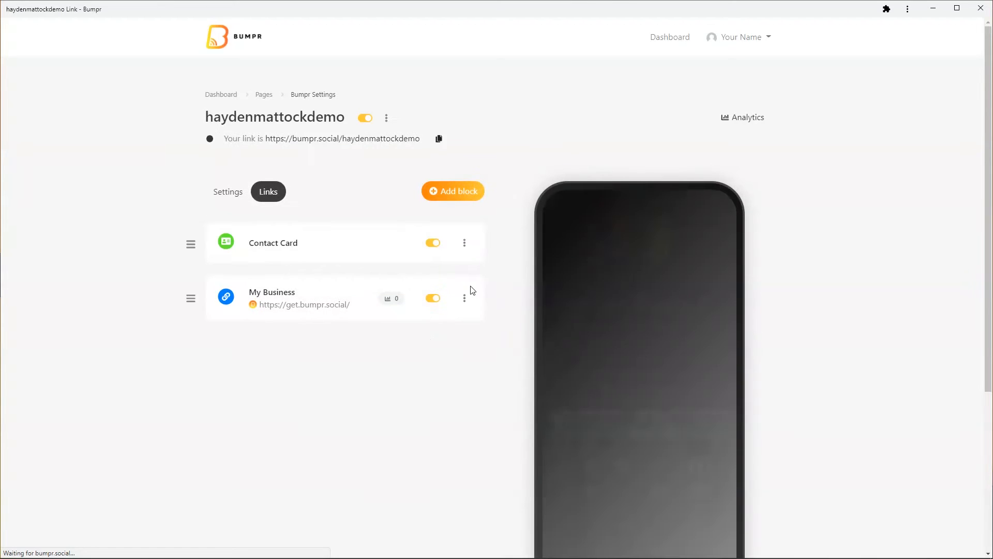
Step: Expand and collapse the My Business link's settings a few times
scroll(678, 333, down, 2)
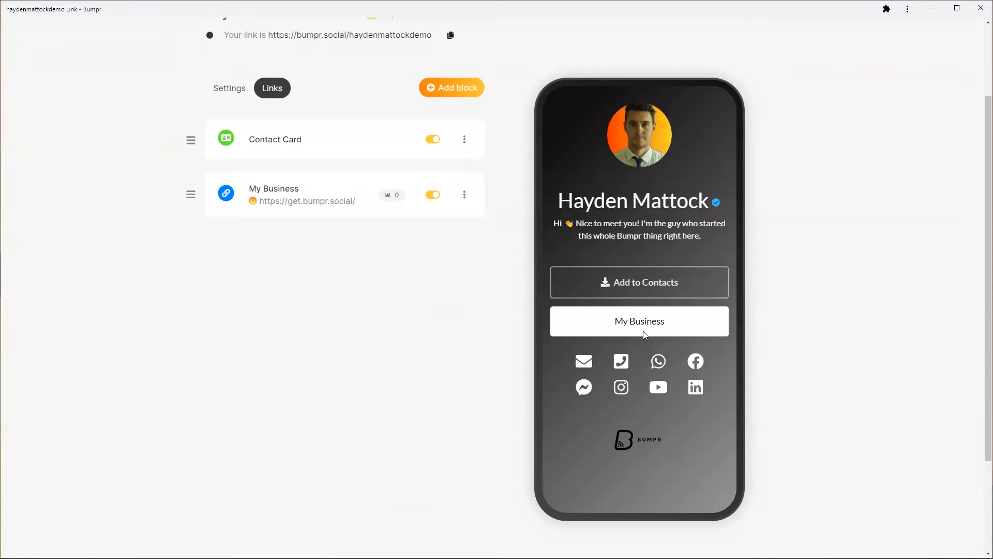
click(277, 193)
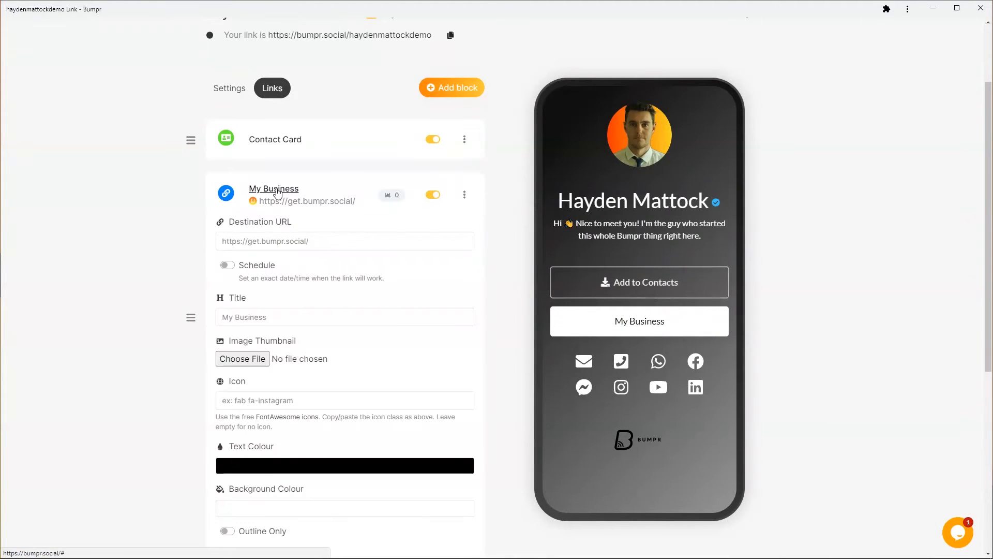
click(283, 194)
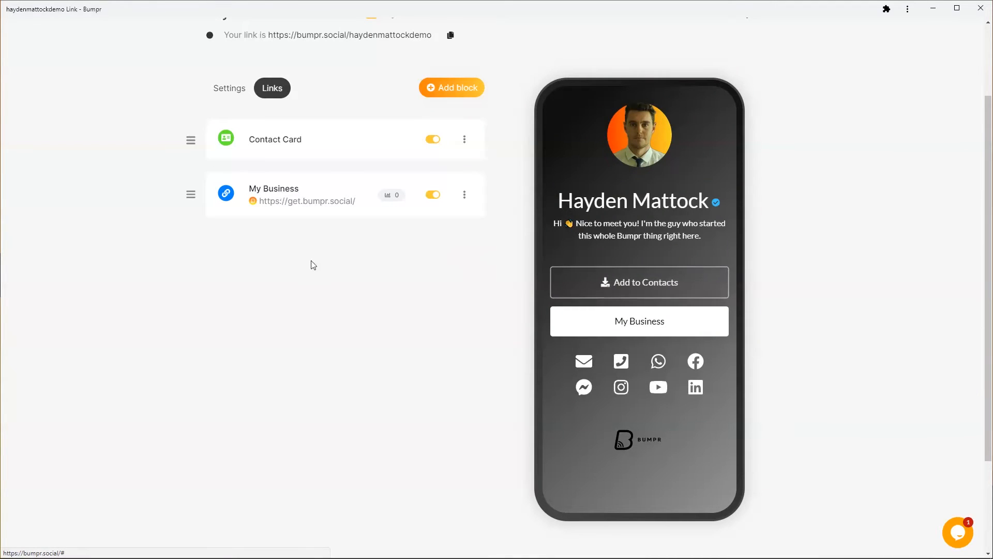
click(282, 194)
scroll(288, 277, down, 4)
scroll(288, 275, up, 5)
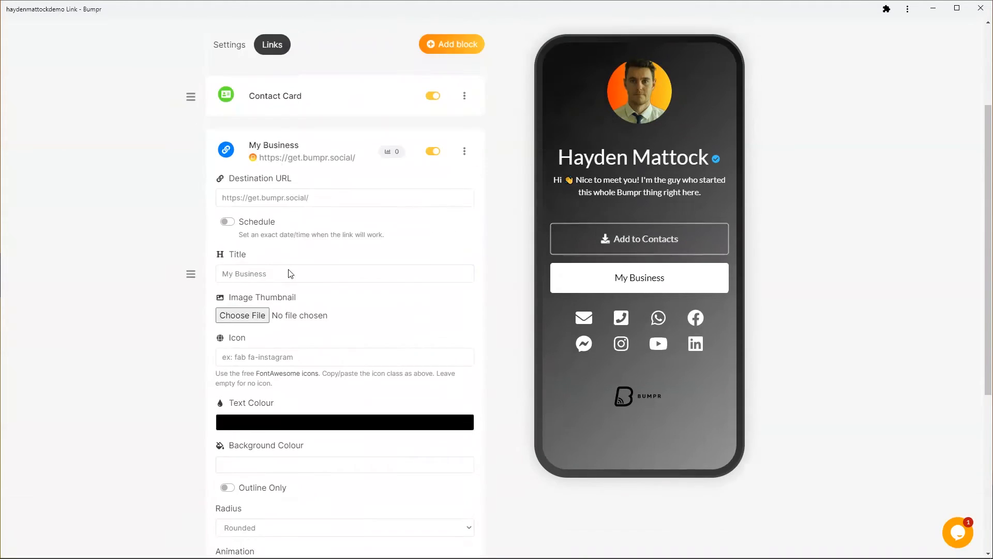
click(283, 194)
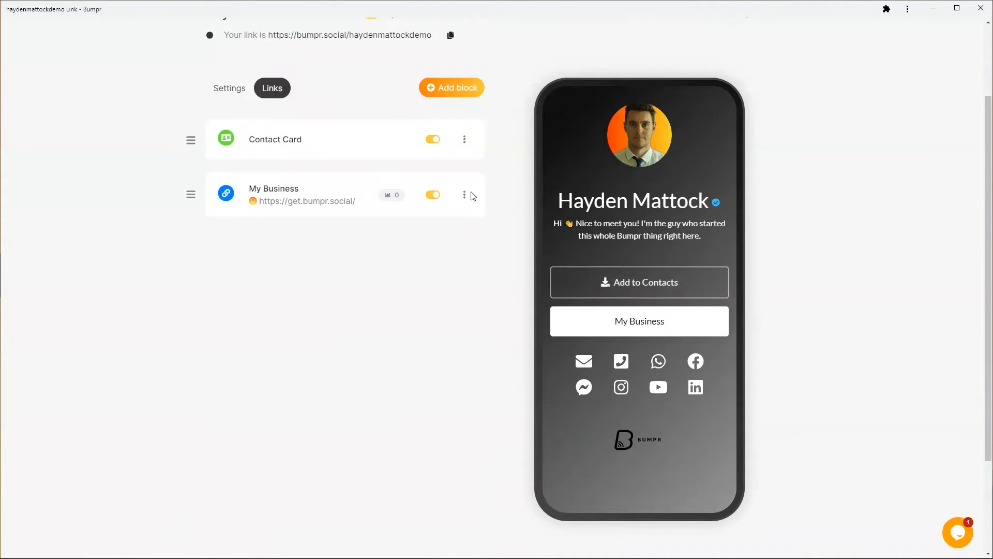
Step: Open My Business for editing via its menu, toggle it off and on, then reopen its actions menu
click(464, 194)
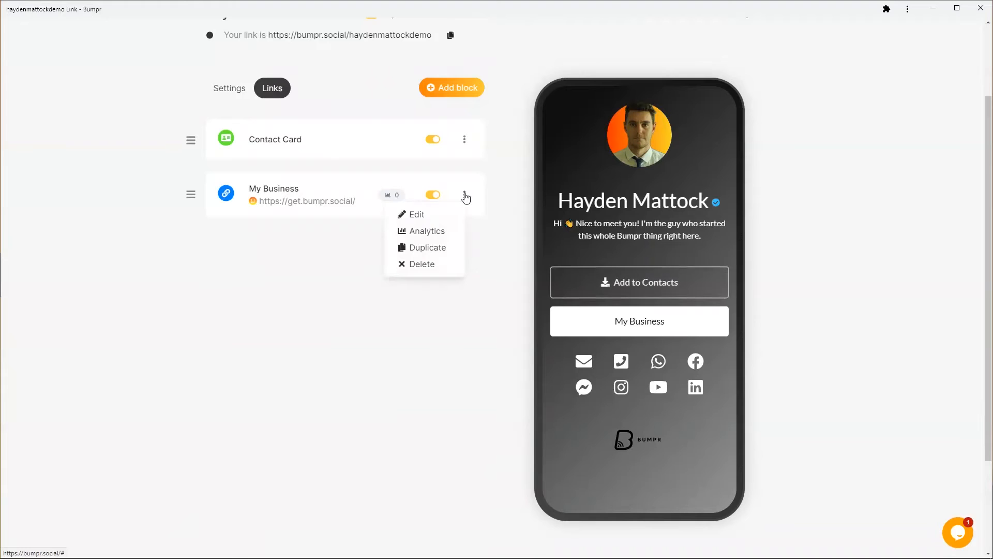
click(413, 215)
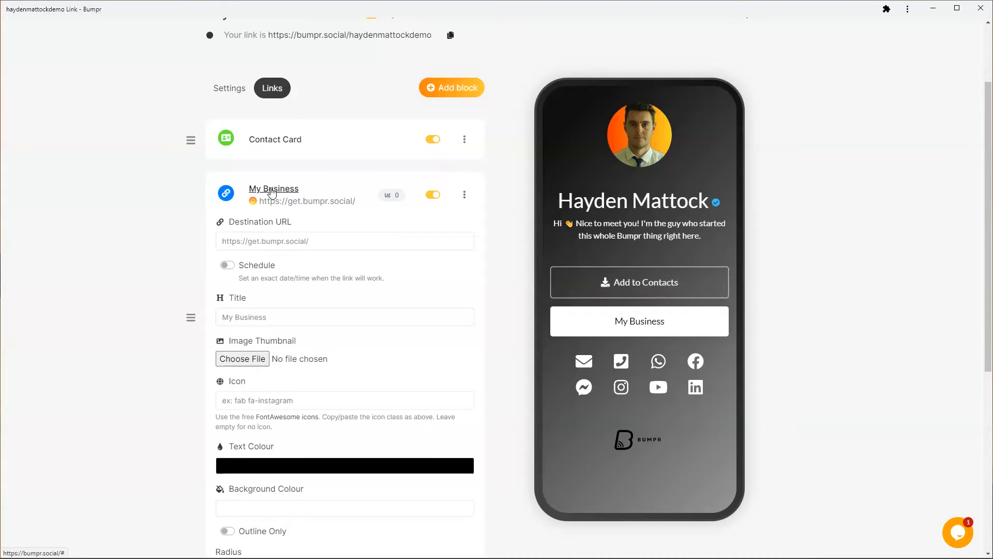
click(266, 193)
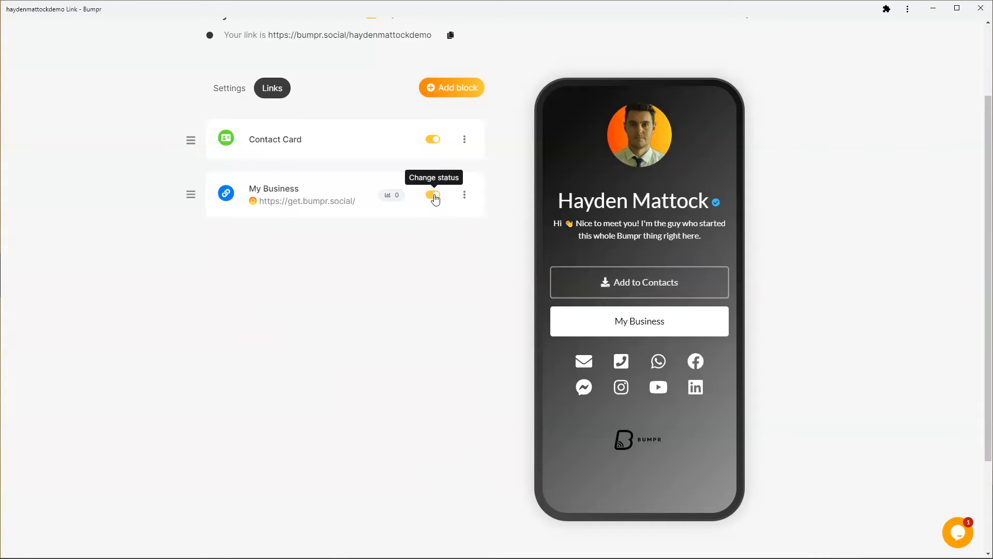
click(432, 196)
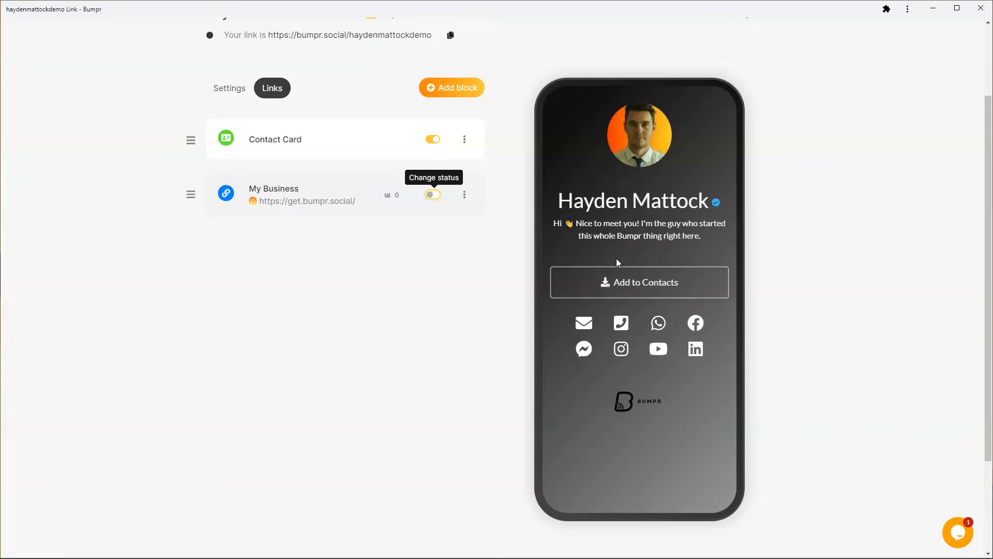
click(433, 197)
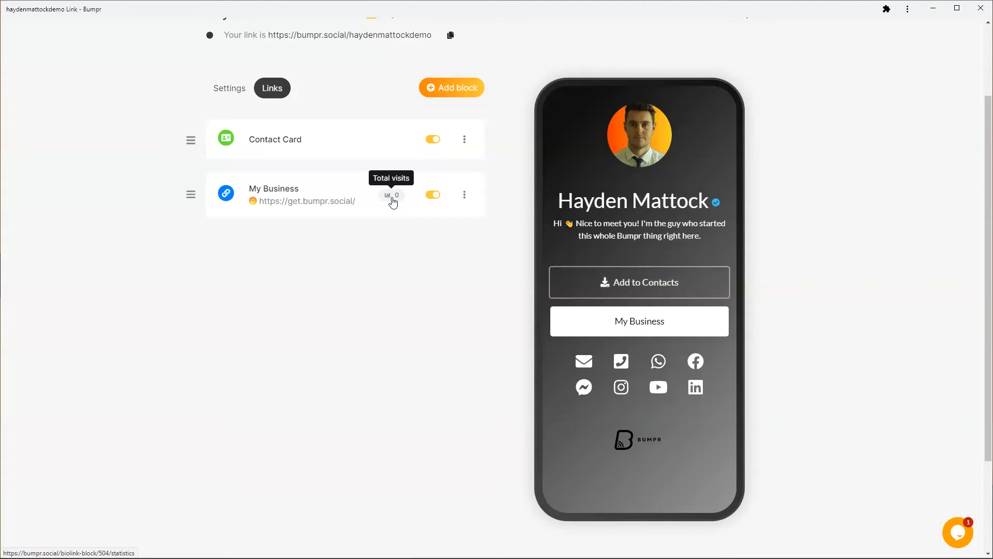
click(465, 197)
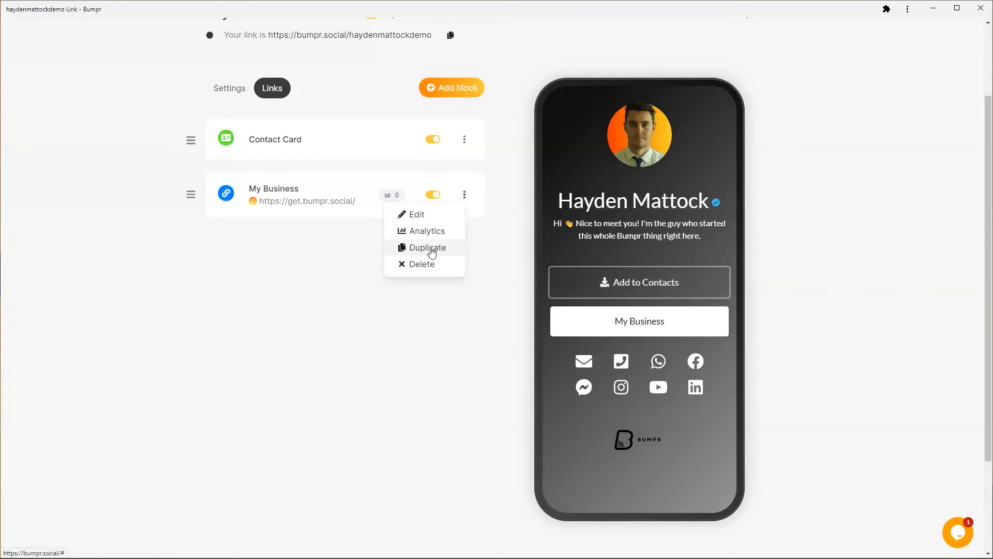
Step: Move My Business above Contact Card and toggle its status off and back on
click(309, 250)
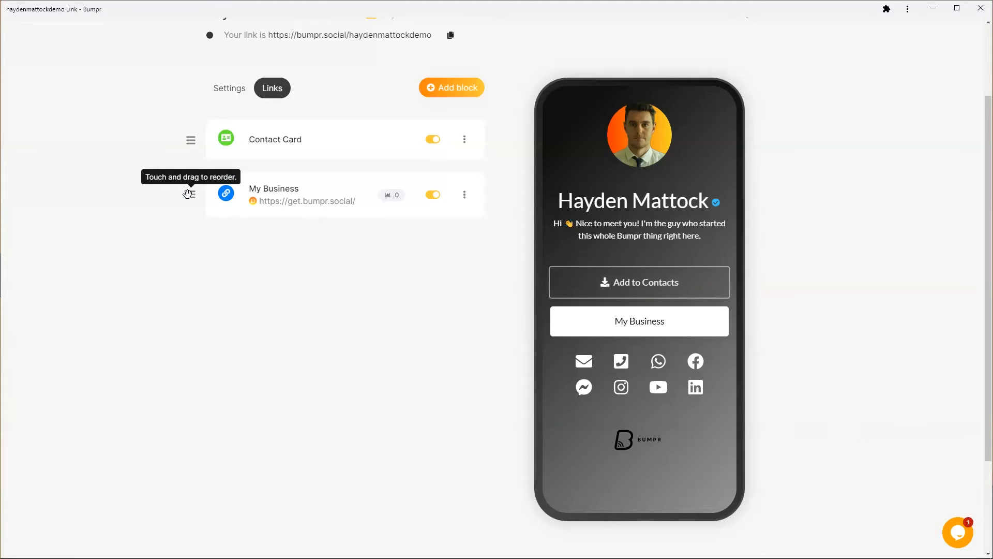
mouse_move(189, 193)
mouse_down()
mouse_move(188, 133)
mouse_move(187, 204)
mouse_up()
drag(189, 194, 184, 136)
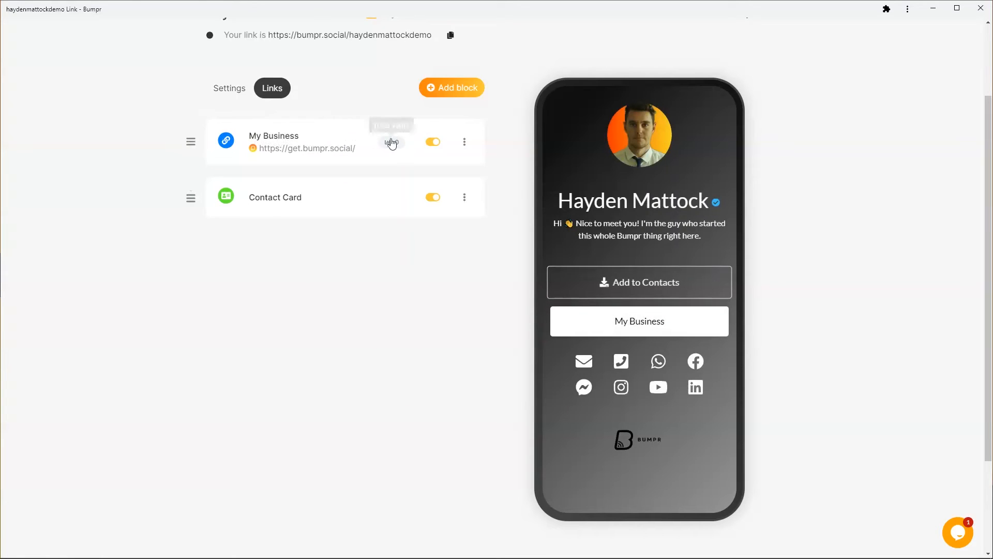
click(433, 142)
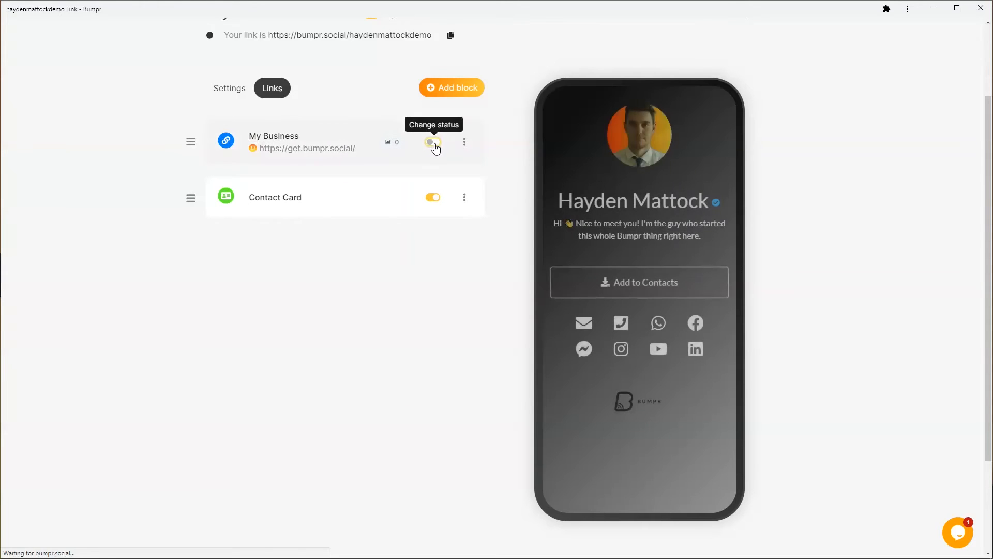
click(435, 149)
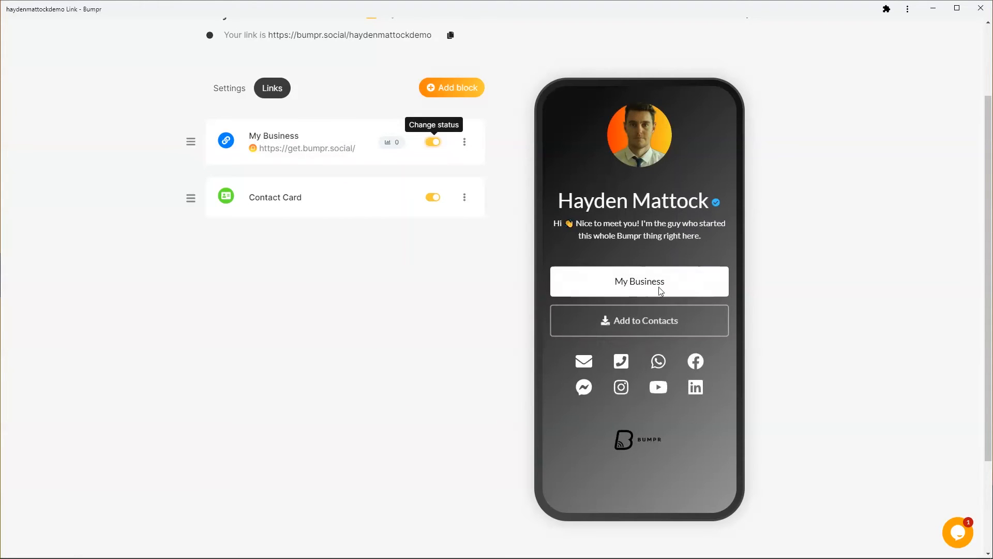
Step: Move My Business back below Contact Card, toggle it off and on, and open its settings
drag(190, 141, 195, 214)
click(433, 196)
click(433, 196)
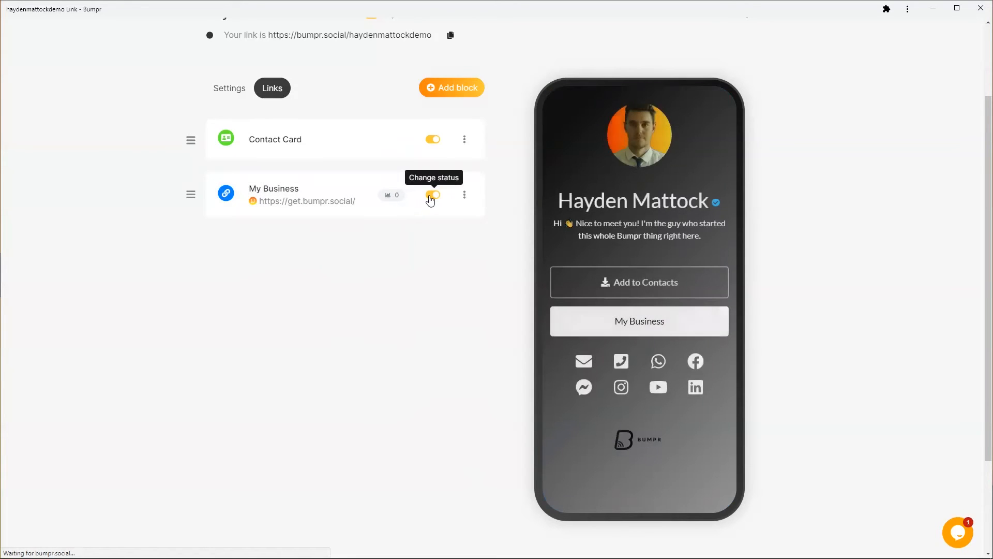
click(274, 189)
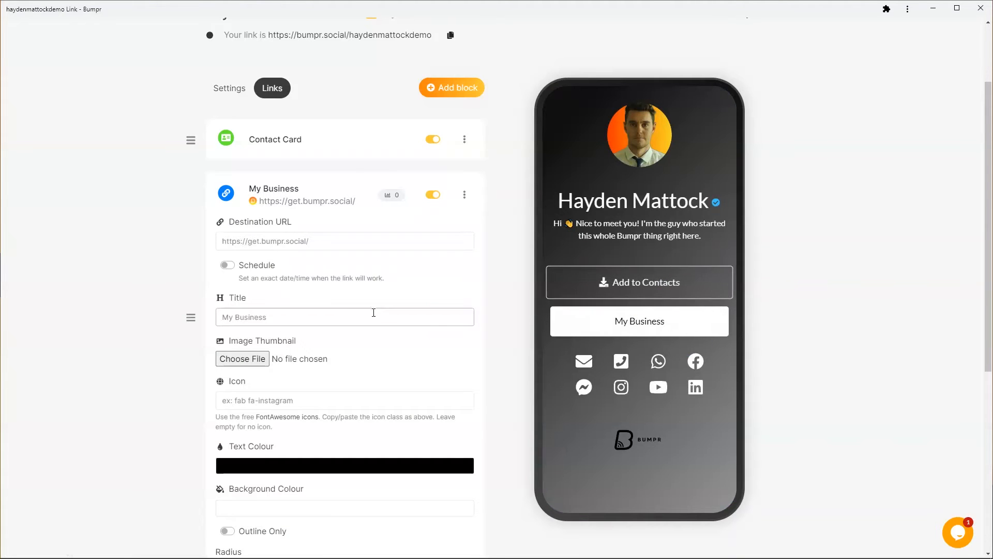
Step: Review the My Business fields, switching scheduling on and back off
scroll(337, 305, down, 2)
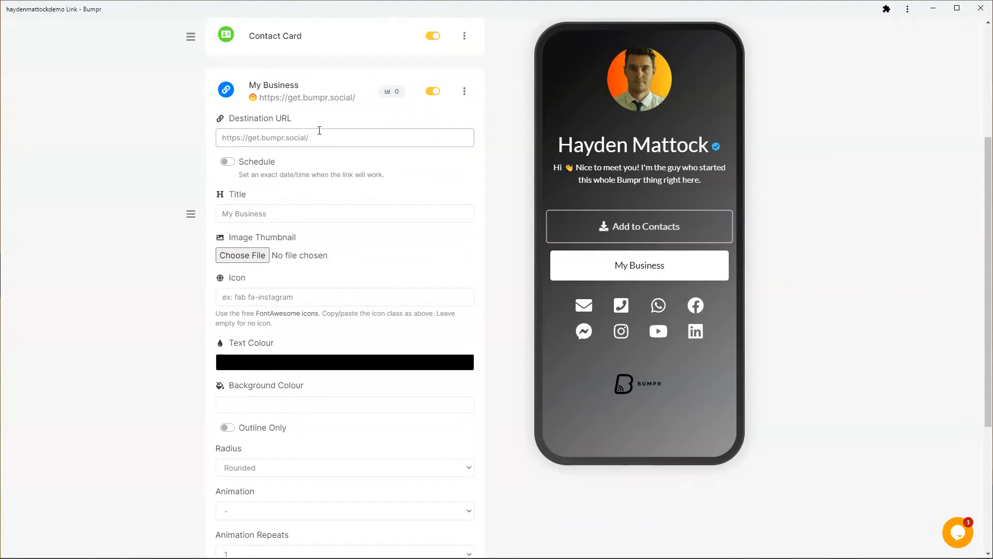
click(331, 136)
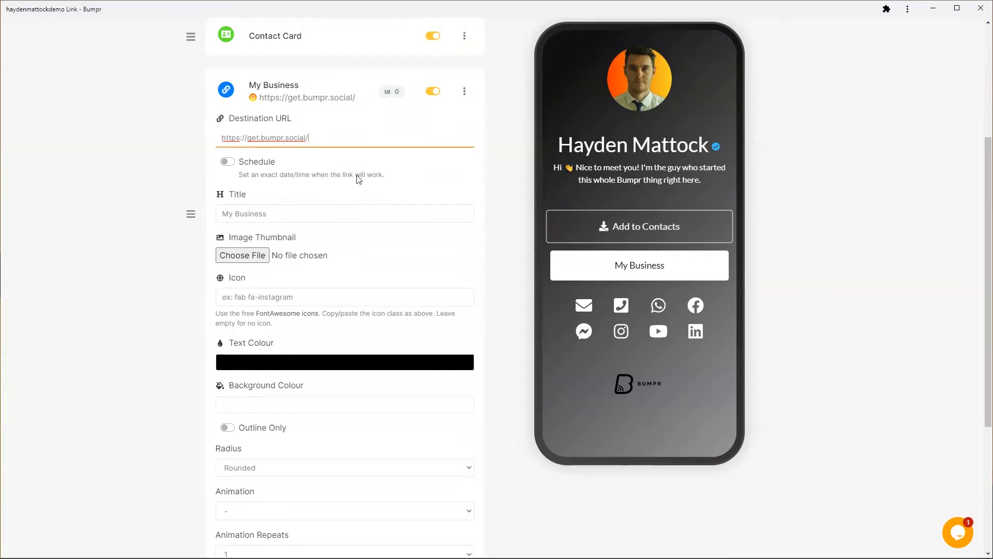
click(227, 162)
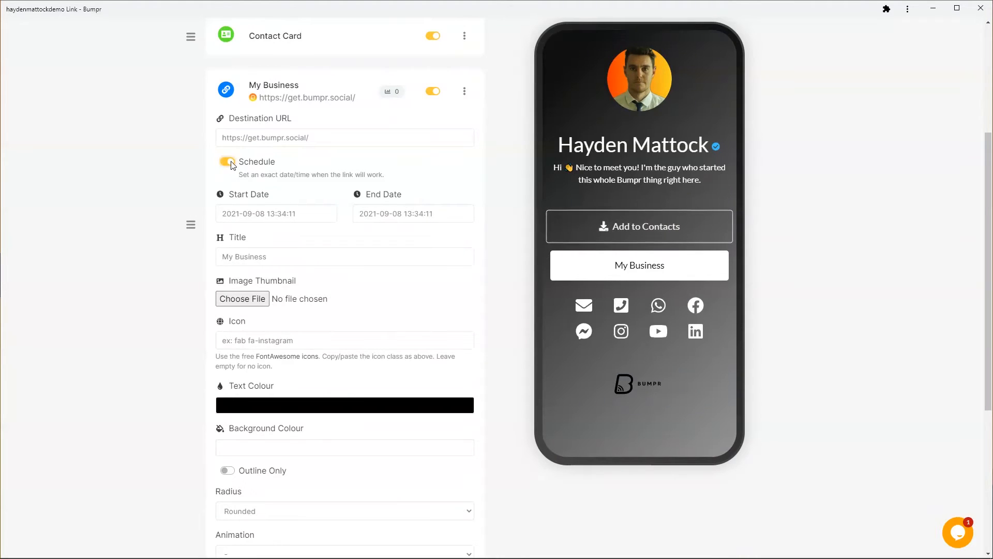
click(227, 162)
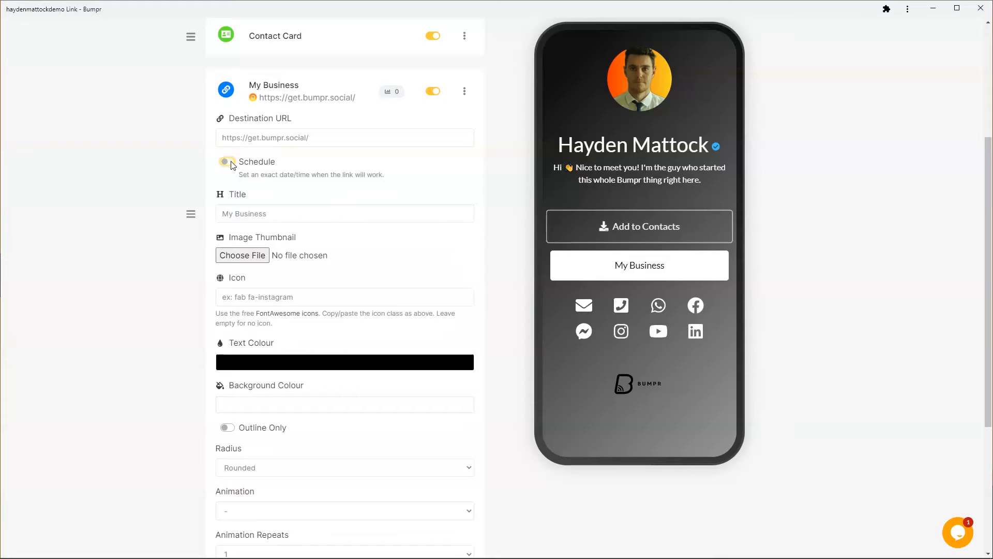
click(333, 219)
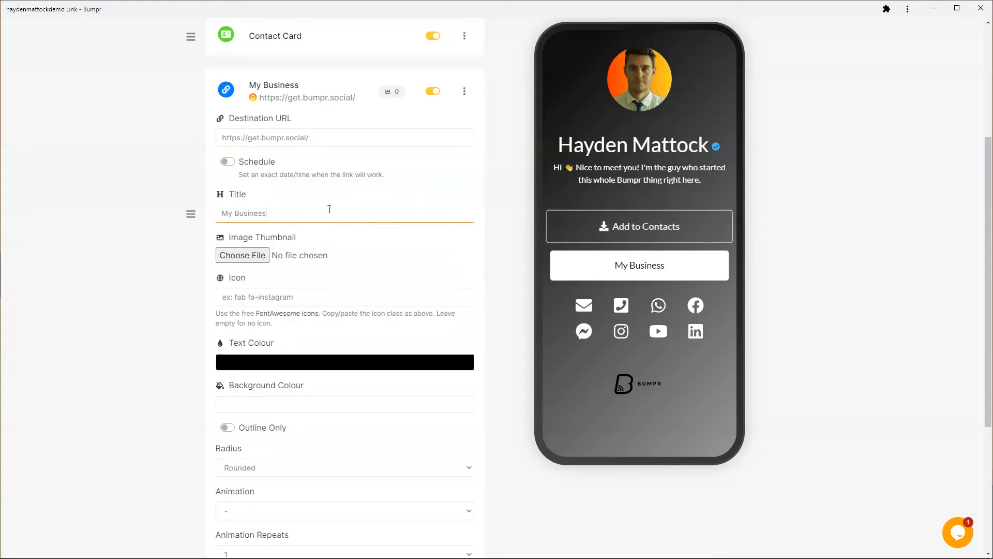
scroll(299, 214, down, 1)
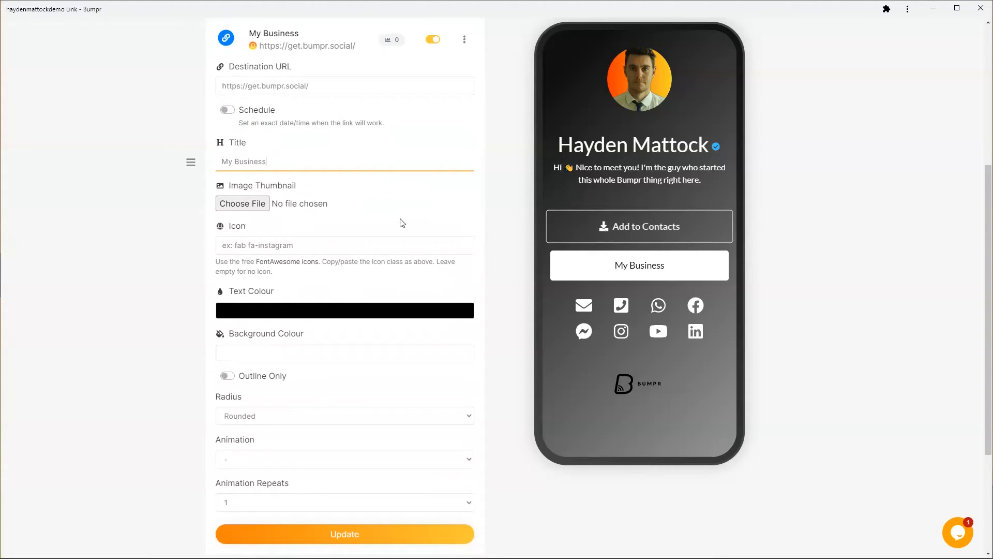
click(296, 244)
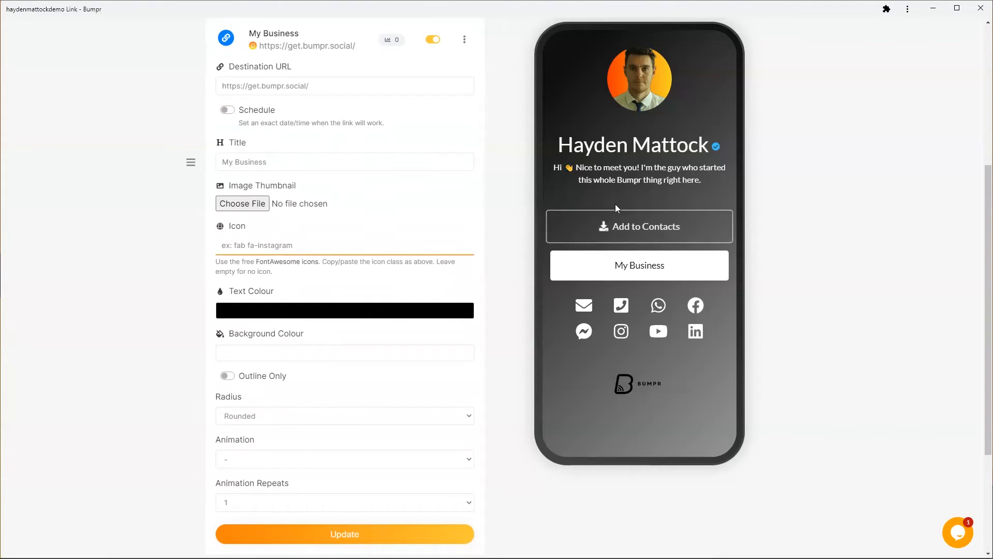
click(297, 263)
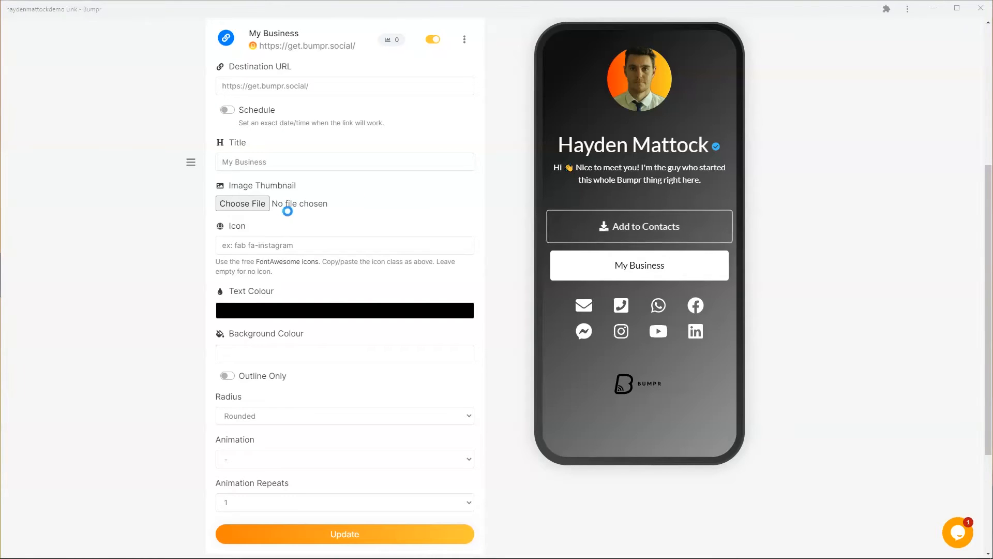
Step: Set appleiconsquare192 as the link's thumbnail image and save with Update
click(251, 208)
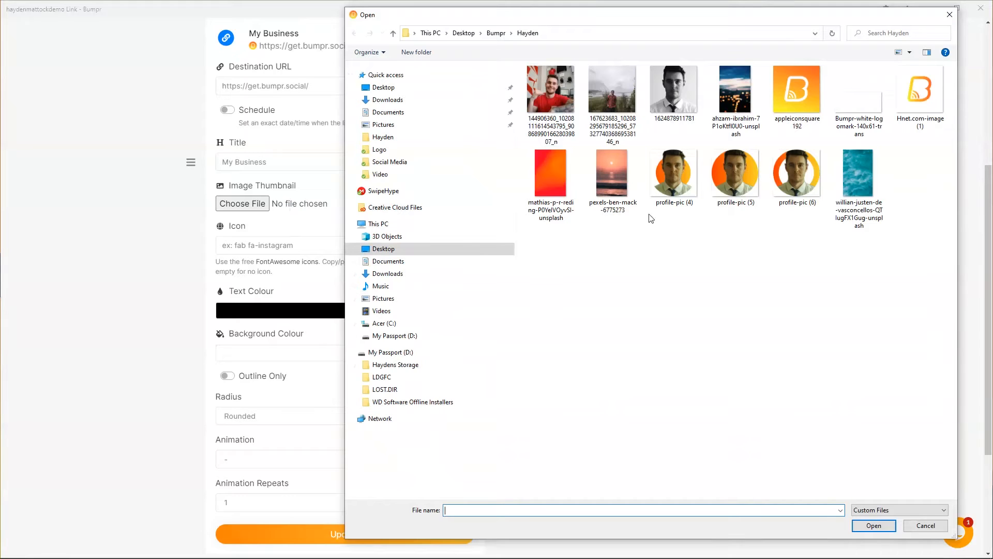
double_click(802, 97)
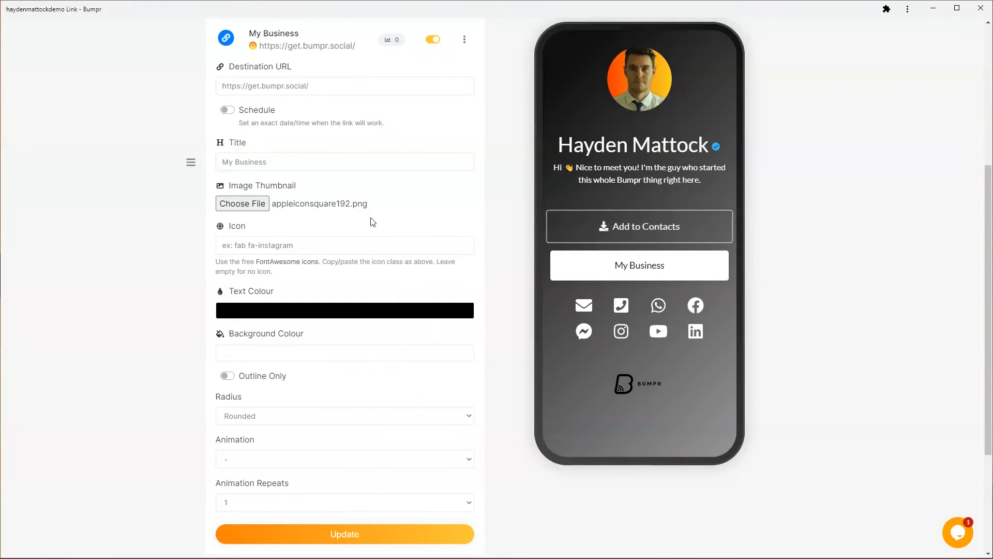
scroll(383, 244, down, 1)
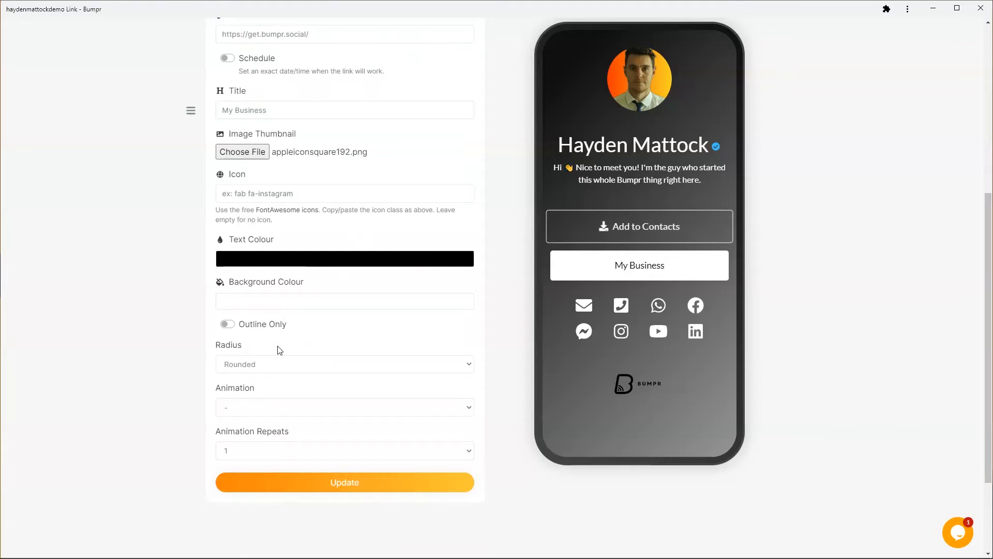
click(334, 481)
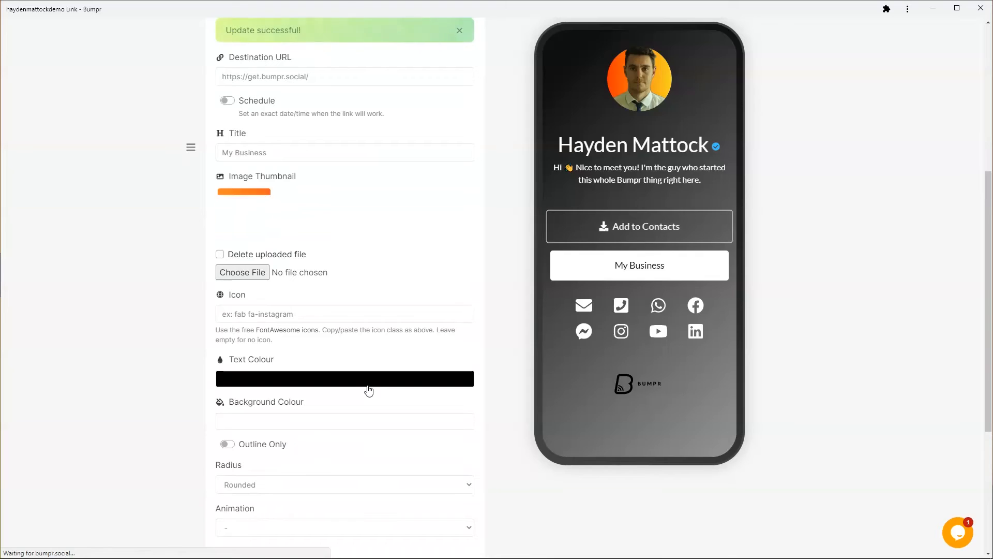
scroll(263, 215, up, 2)
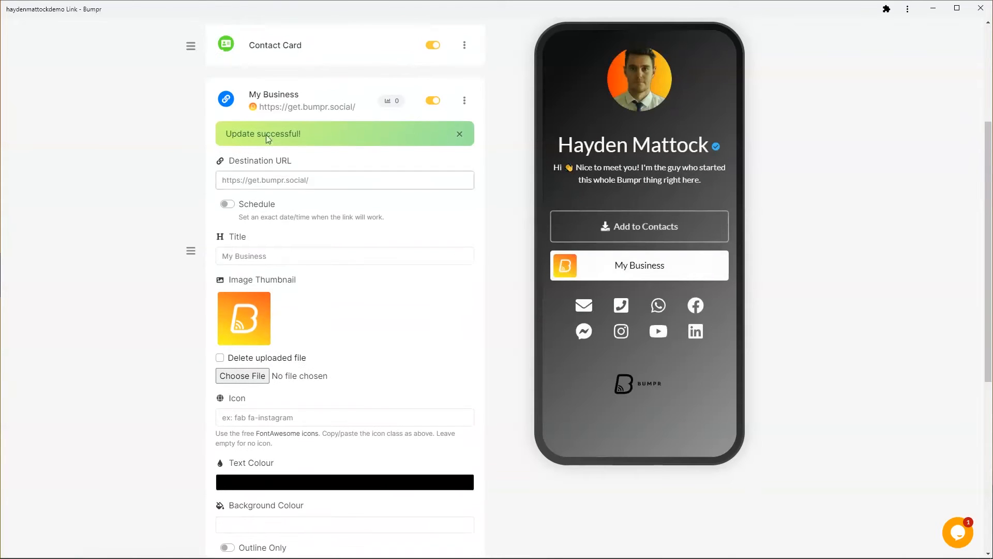
Step: Collapse the My Business form and duplicate the block twice via its ⋮ menu
click(272, 97)
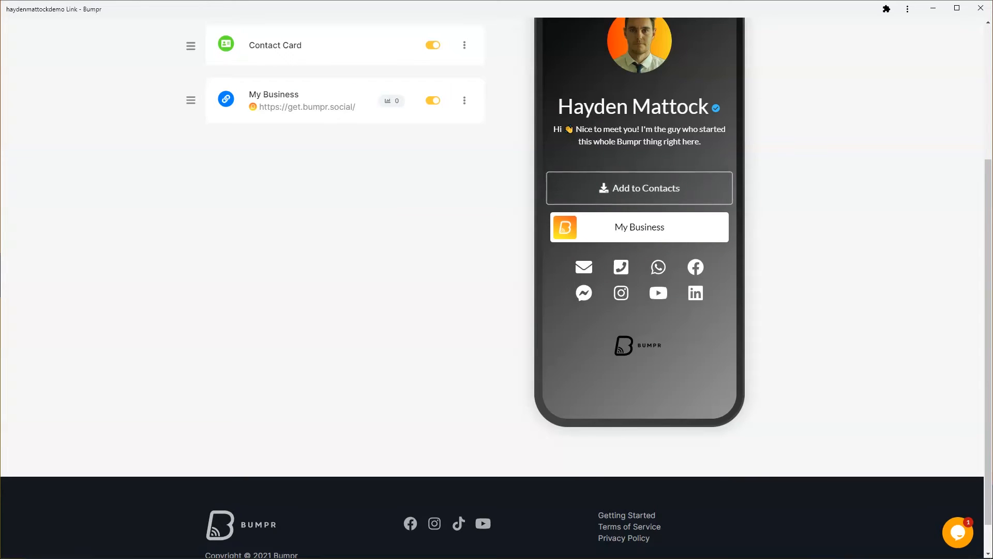
scroll(361, 212, up, 2)
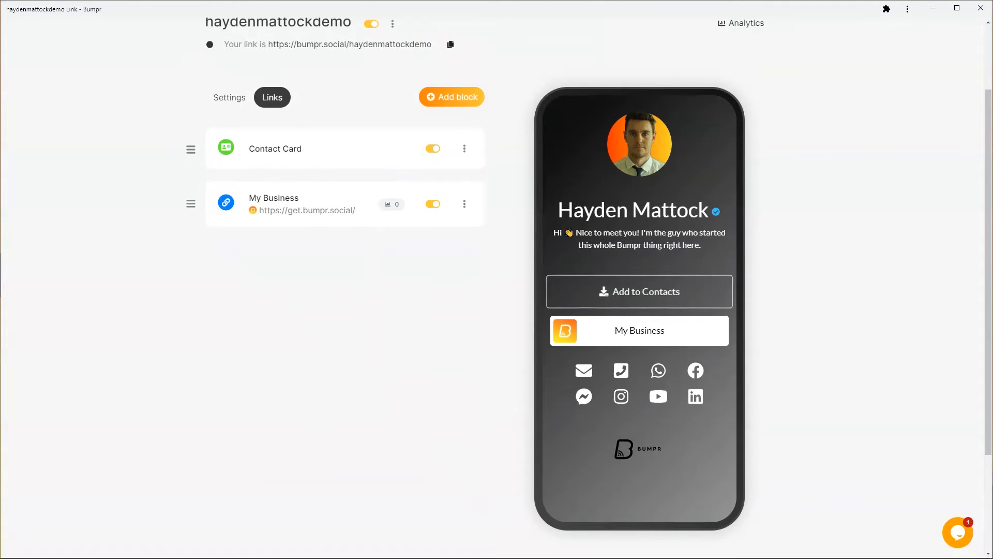
click(465, 205)
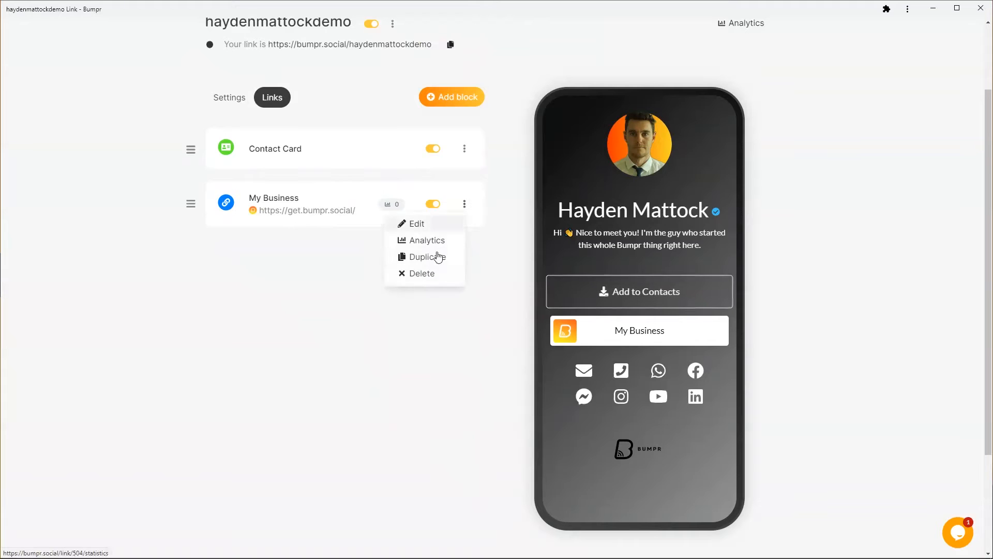
click(441, 259)
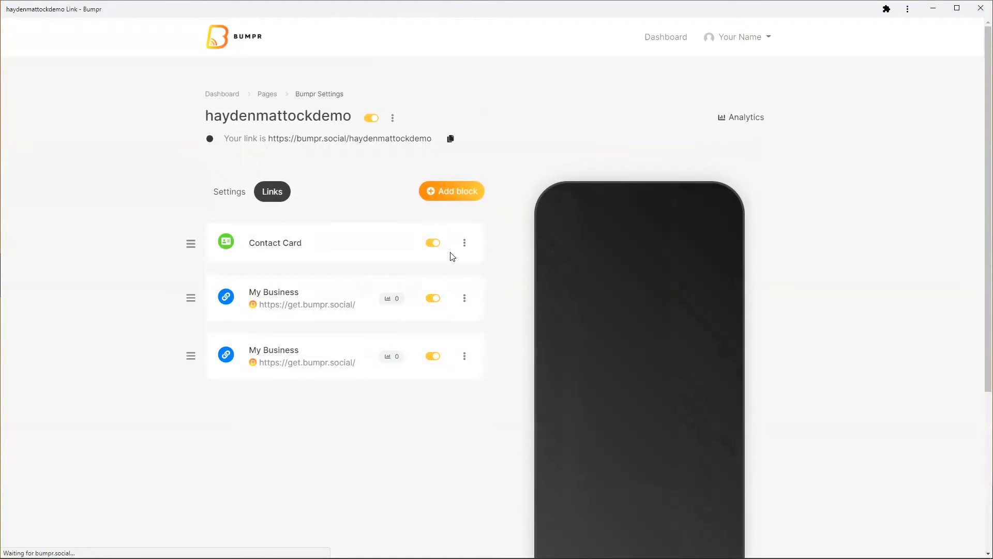
scroll(452, 253, down, 3)
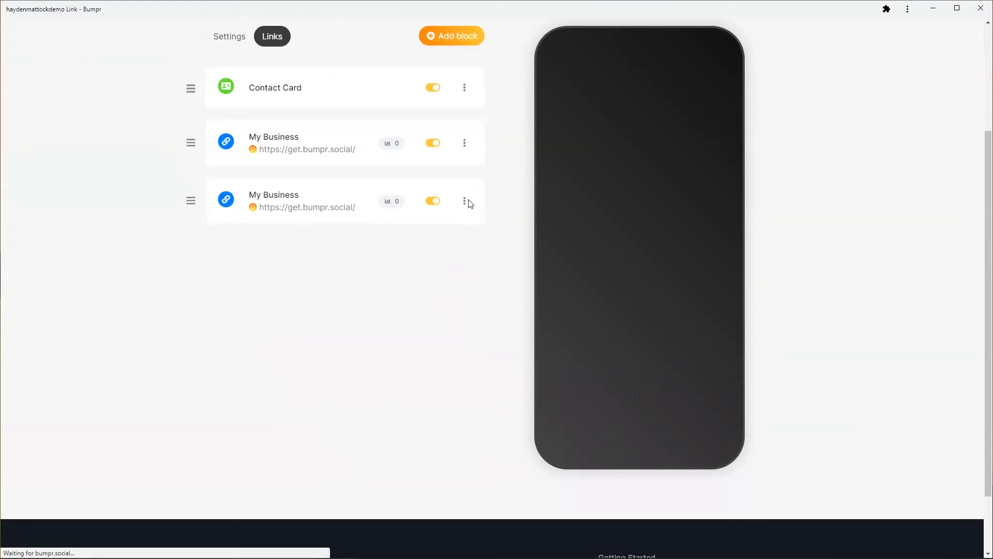
click(464, 201)
click(440, 254)
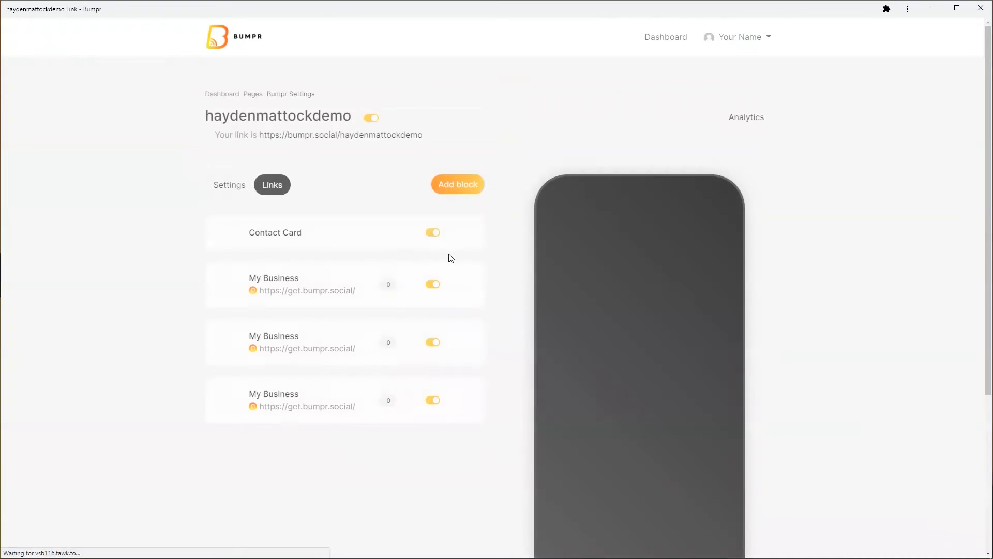
scroll(505, 257, down, 2)
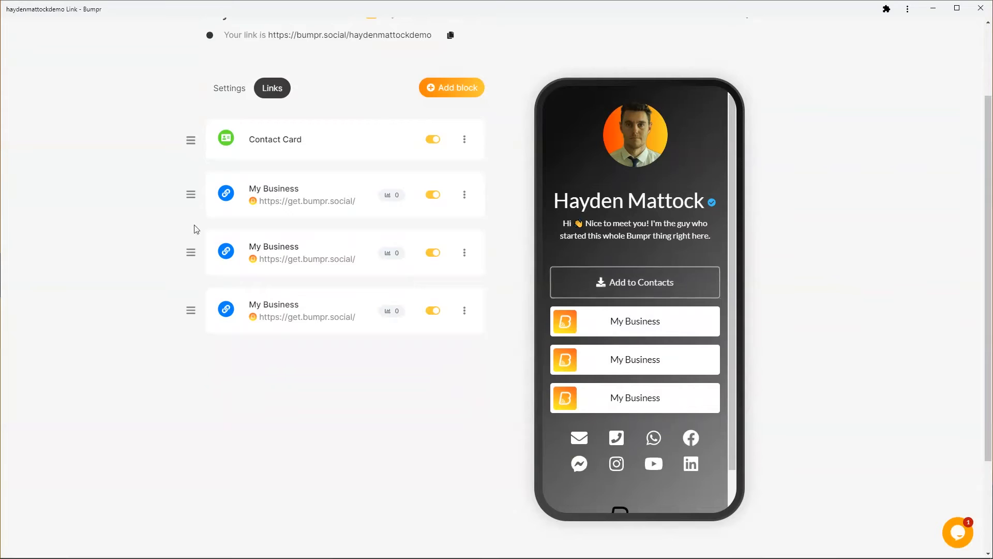
Step: Remove the third block's uploaded thumbnail and retitle it 'Book a Demo'
click(266, 250)
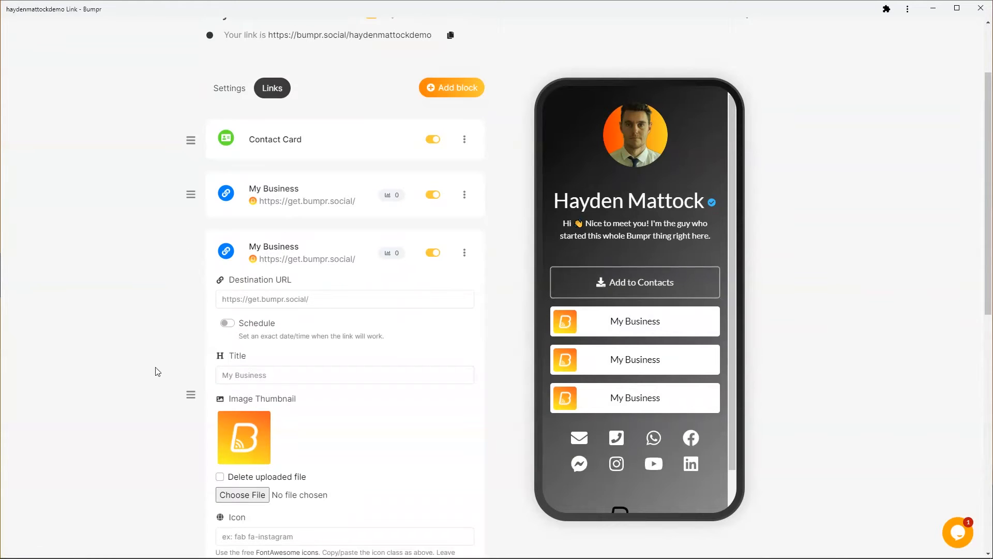
click(220, 477)
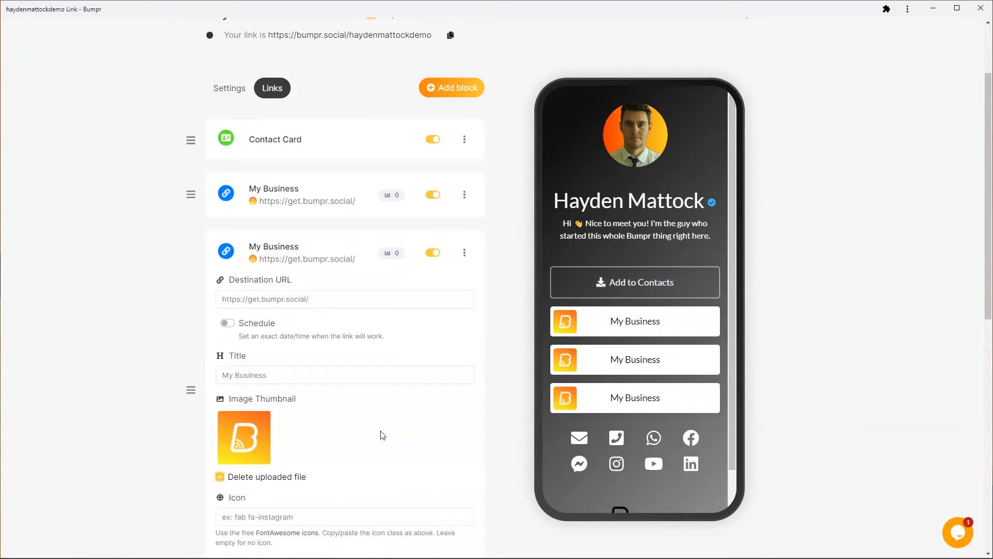
drag(288, 375, 207, 377)
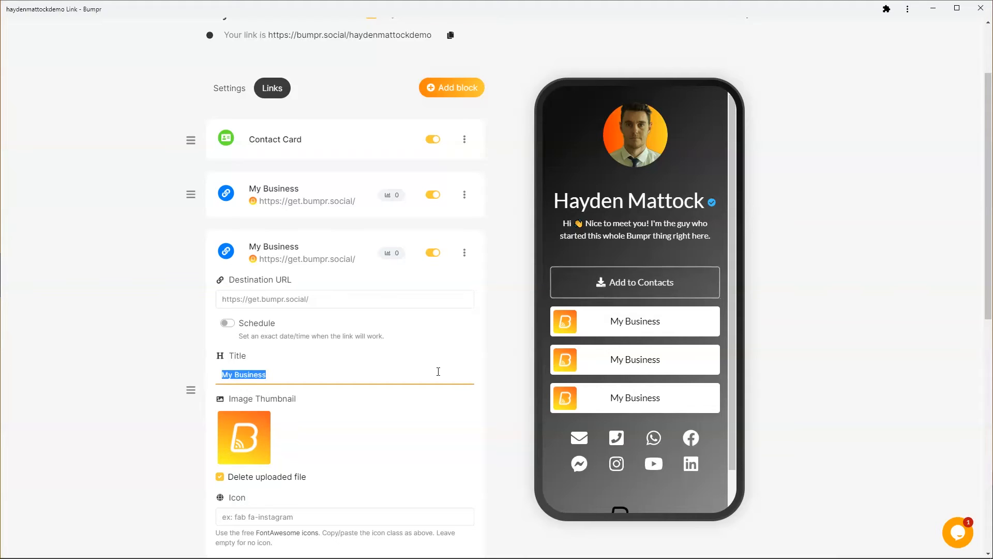
text(Book a Demo)
click(336, 297)
mouse_move(341, 558)
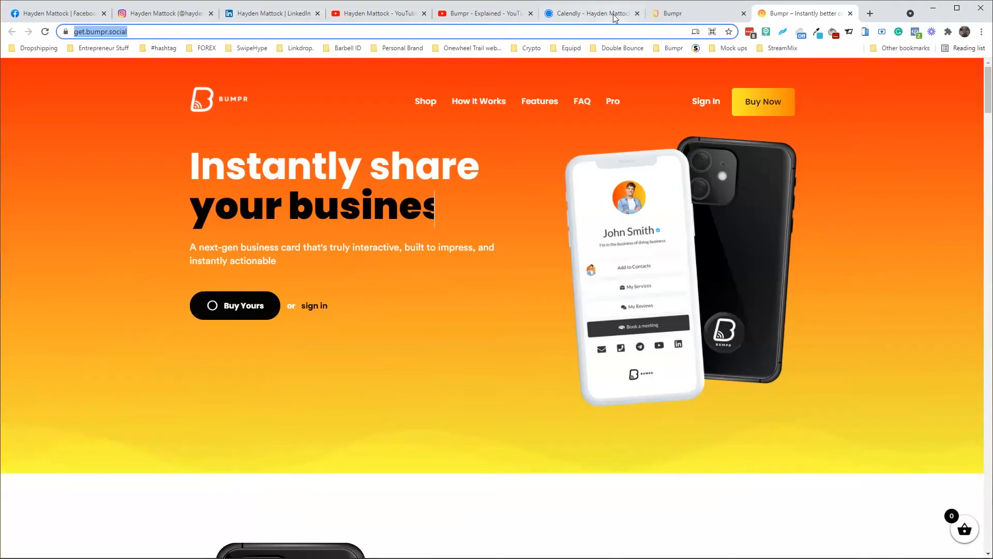
click(592, 16)
click(208, 33)
key(ctrl+c)
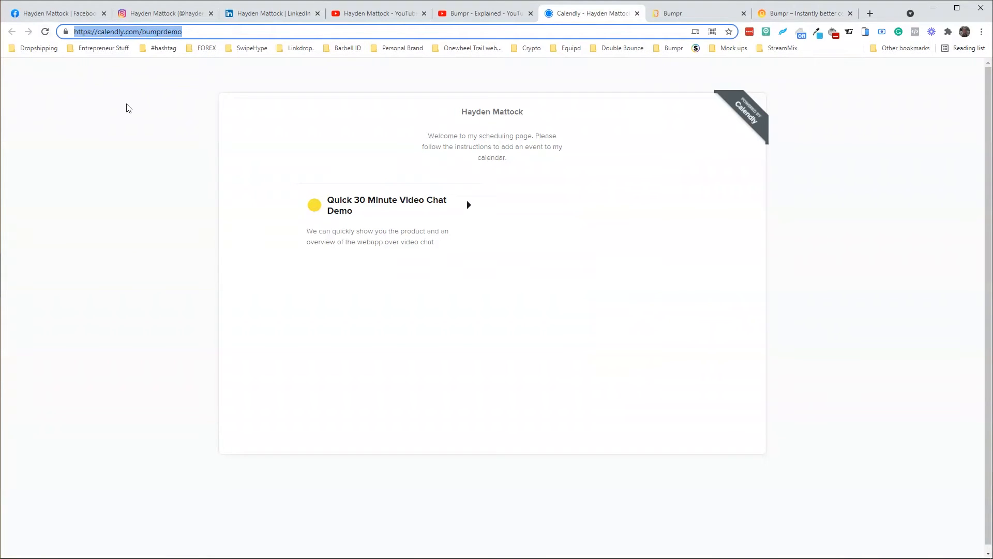
click(935, 9)
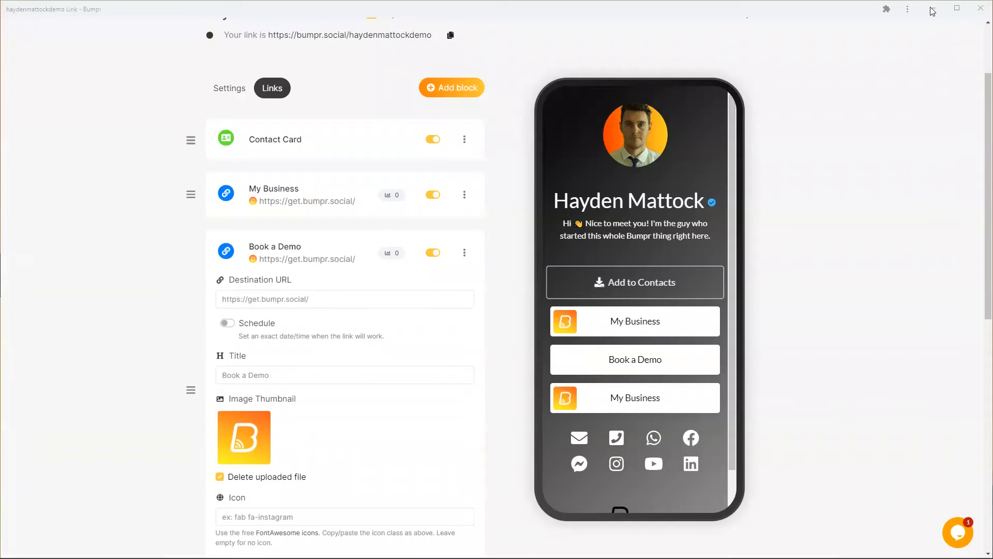
drag(328, 301, 156, 305)
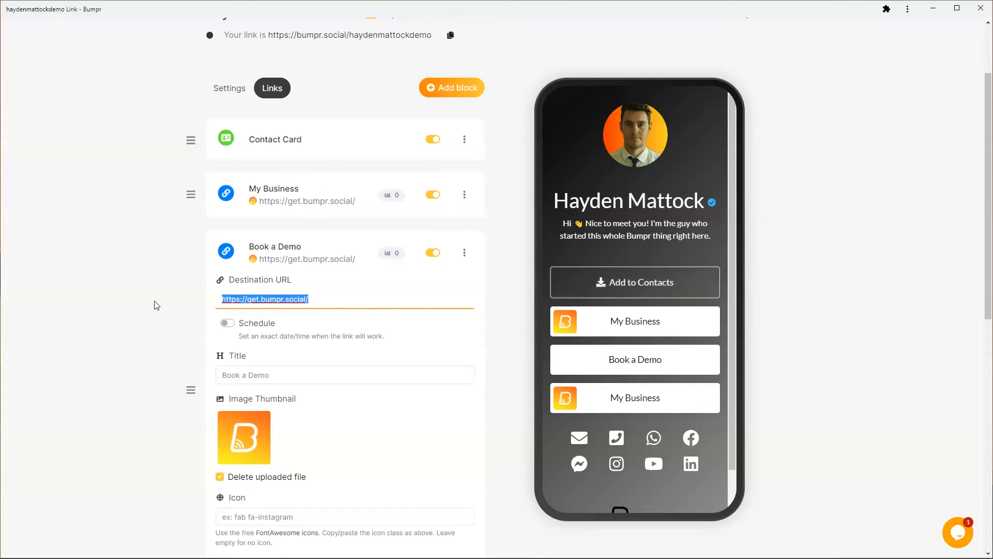
key(ctrl+v)
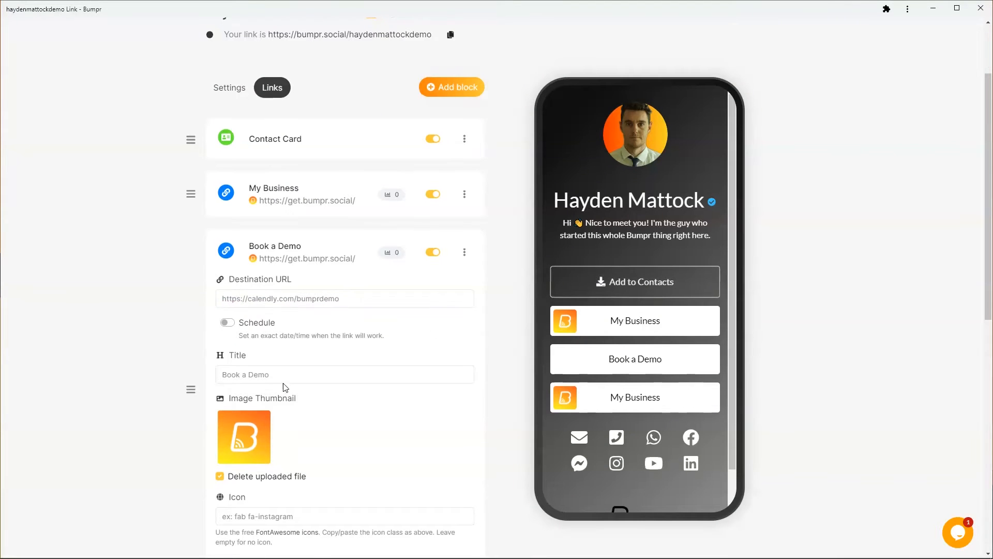
scroll(347, 349, down, 5)
scroll(348, 349, down, 3)
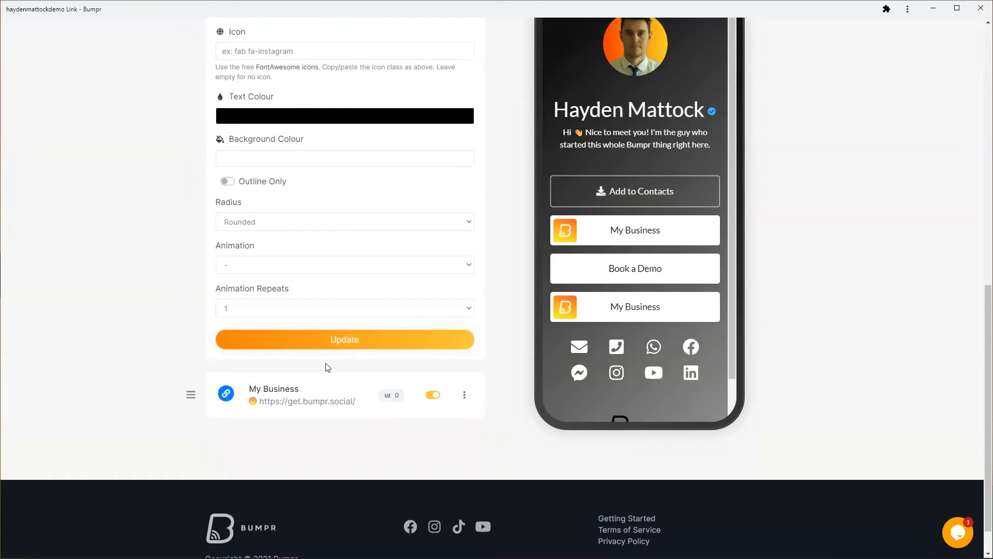
click(337, 342)
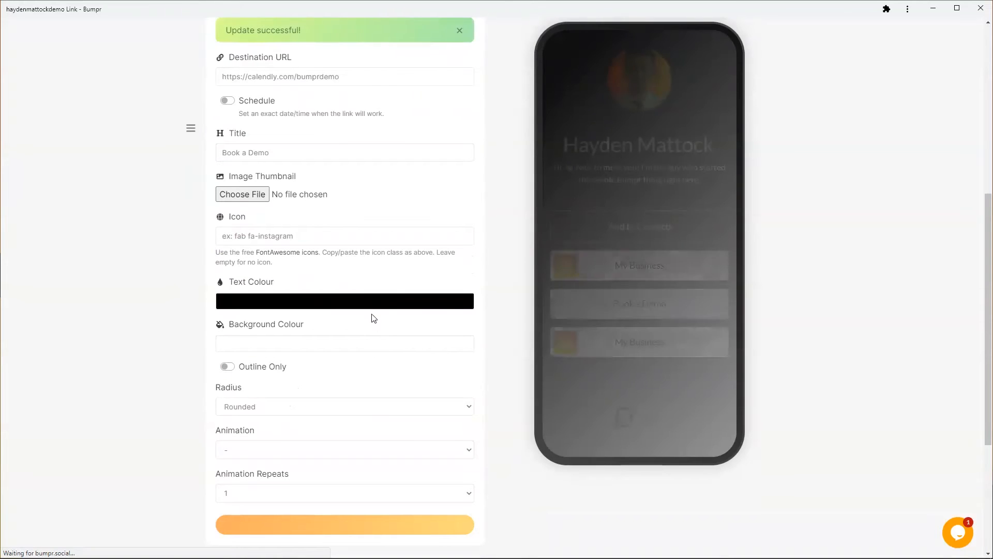
scroll(276, 181, up, 3)
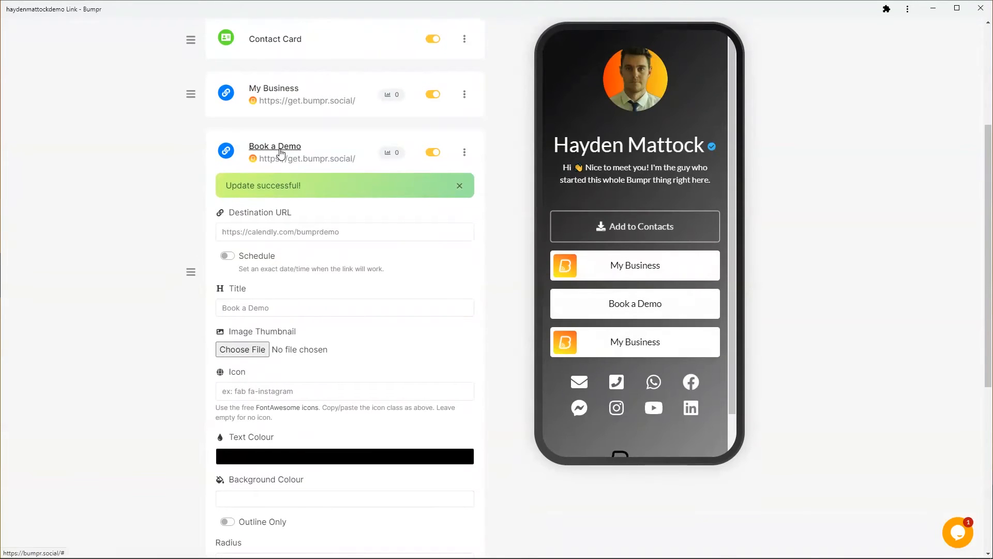
Step: Retitle the fourth block 'Bumpr Demo Page' and delete its uploaded thumbnail
click(280, 150)
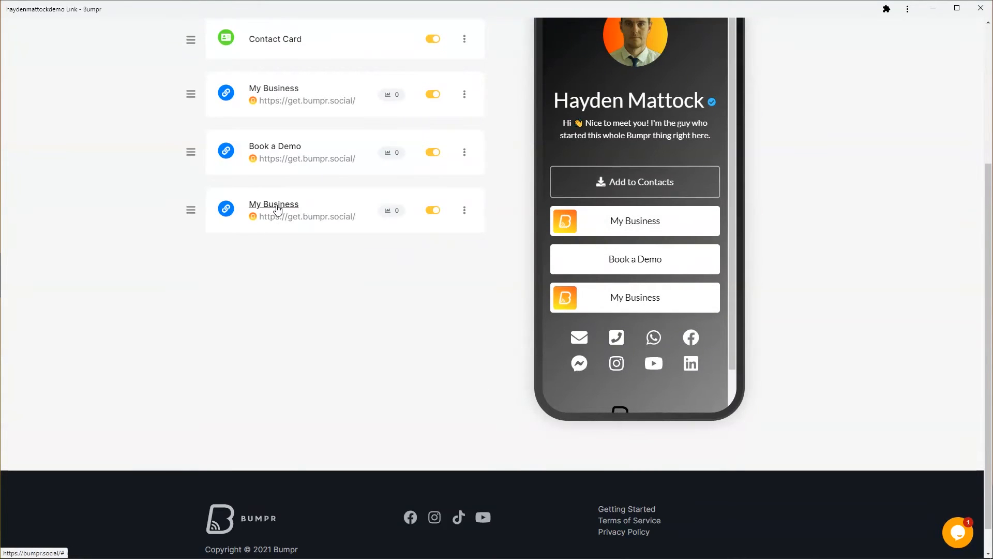
click(277, 208)
click(252, 332)
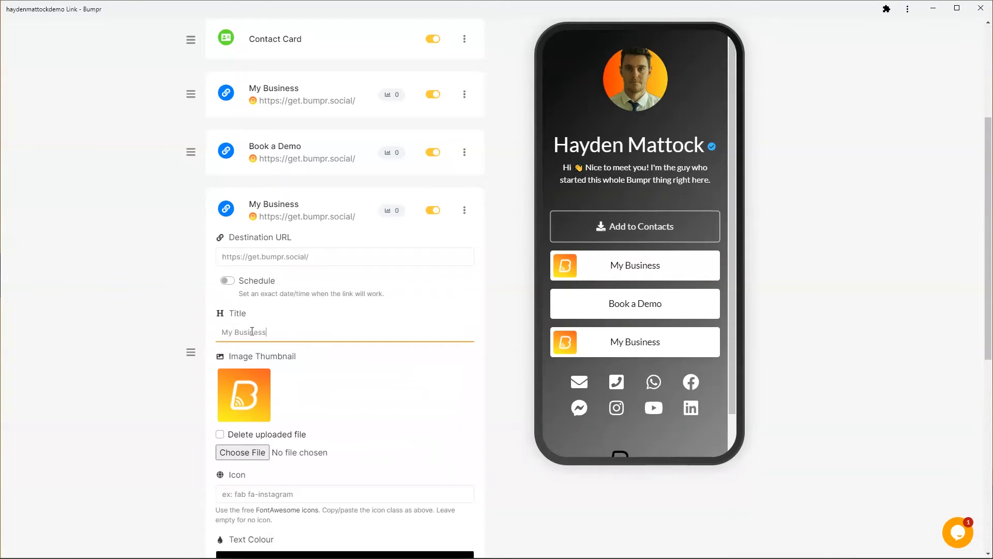
text(Bum)
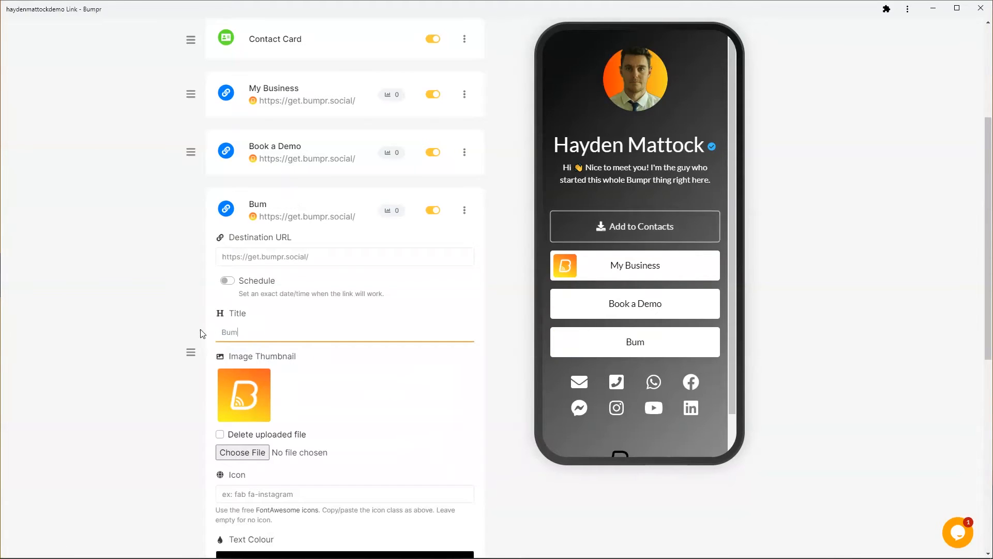
text(pr demp)
key(BackSpace)
key(BackSpace)
key(BackSpace)
key(BackSpace)
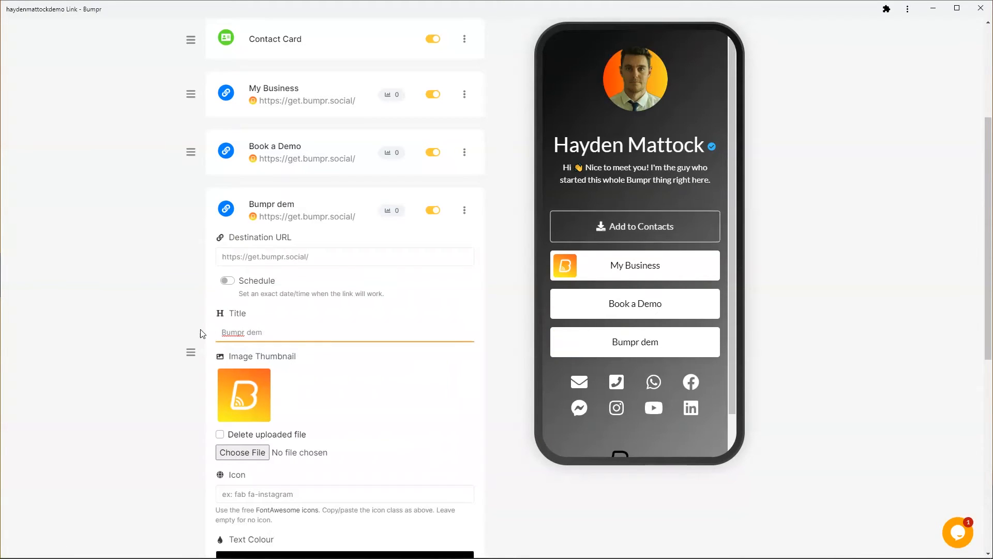
text(Demo Page)
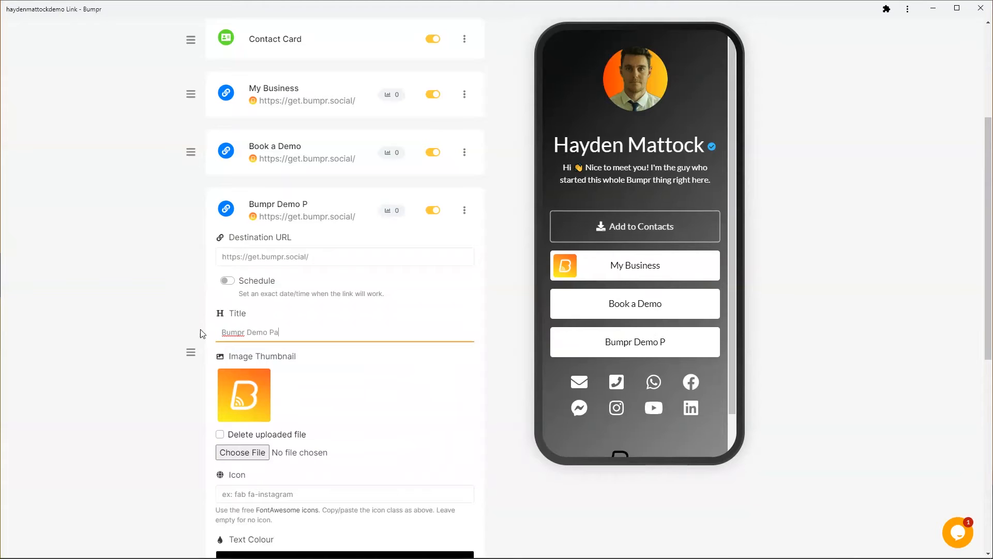
click(220, 434)
scroll(300, 388, down, 5)
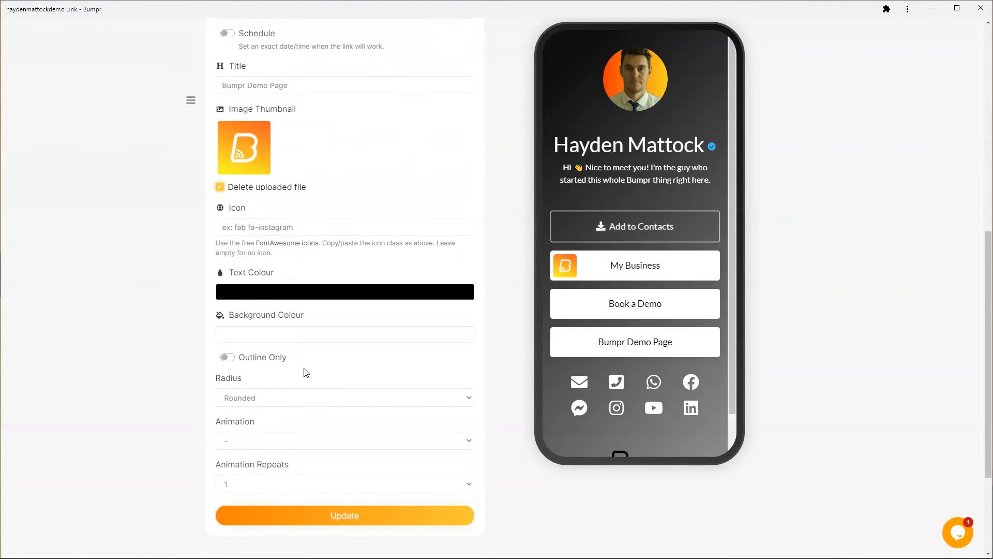
scroll(305, 370, up, 5)
Step: Copy the bumpr.social/bumprdemo address from the demo page tab in Chrome
click(329, 259)
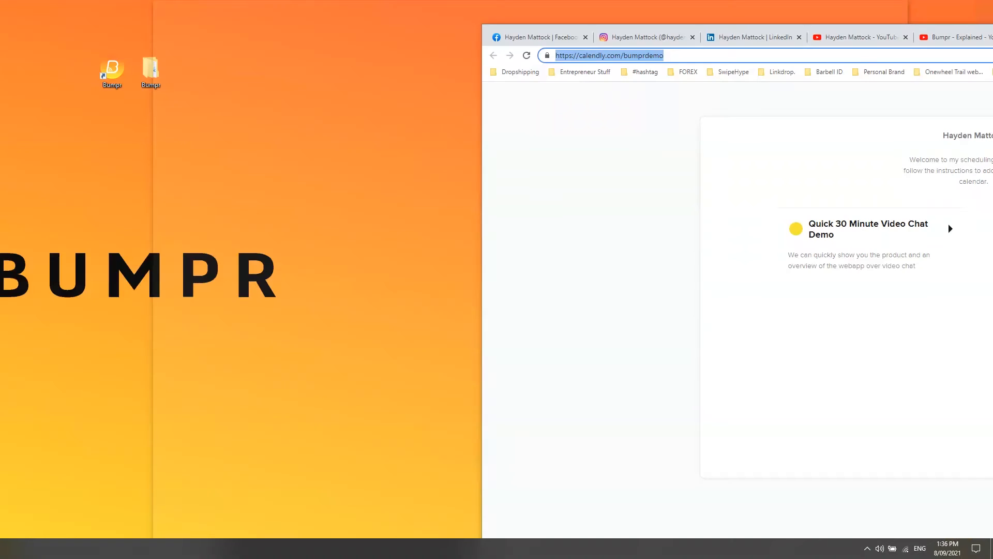
key(alt+Tab)
click(698, 14)
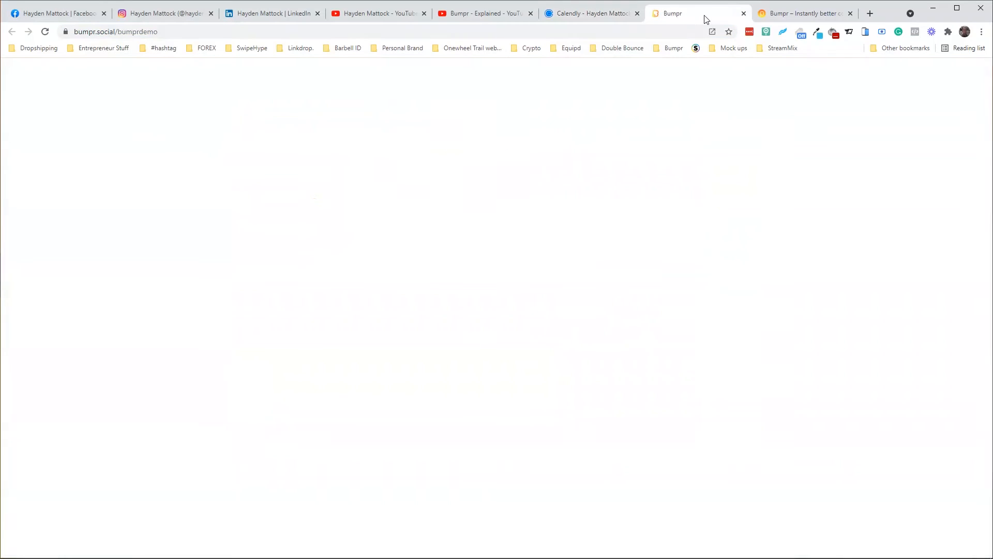
click(373, 33)
key(ctrl+c)
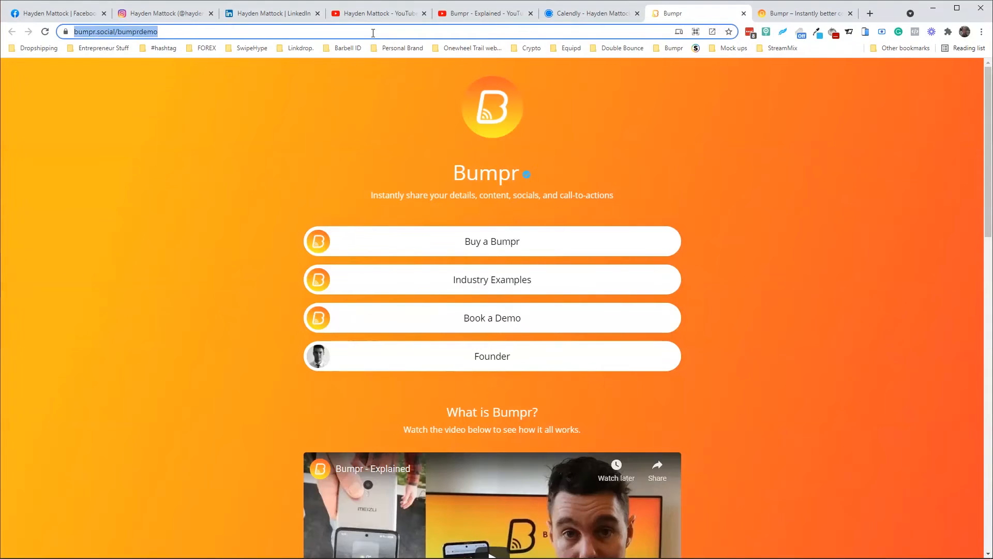
scroll(597, 264, down, 10)
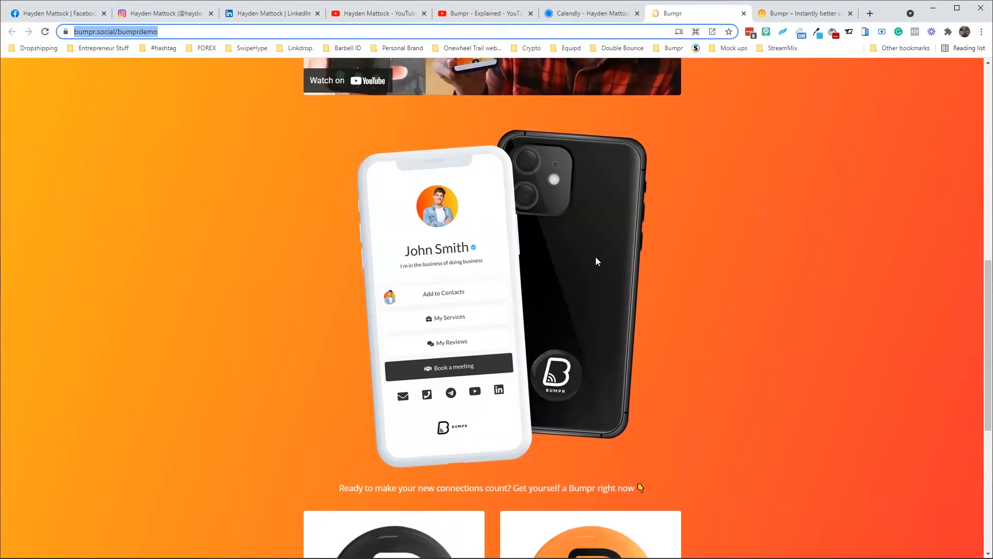
scroll(605, 249, up, 4)
scroll(617, 243, up, 4)
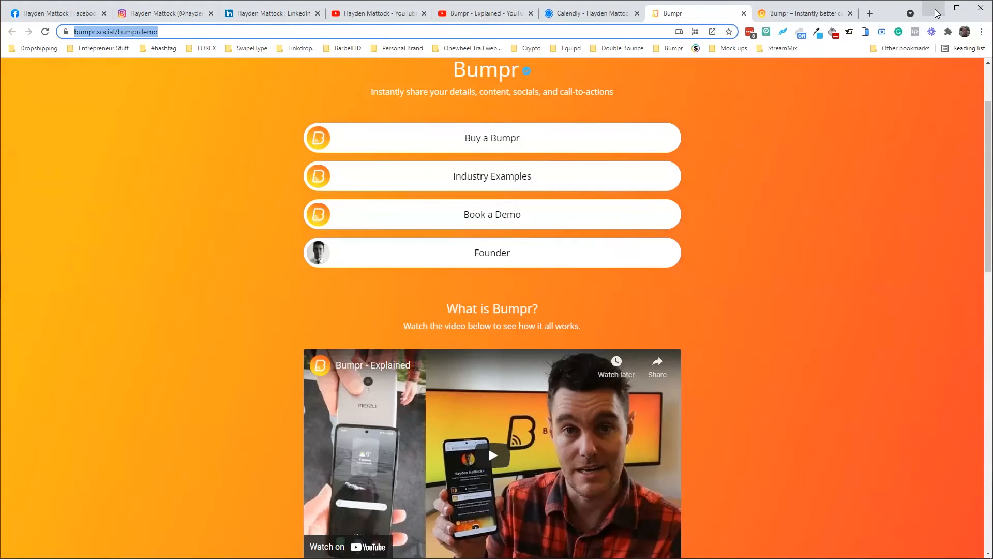
click(934, 10)
Step: Replace the Bumpr Demo Page destination URL with the copied address and save with Update
click(336, 256)
drag(340, 256, 204, 260)
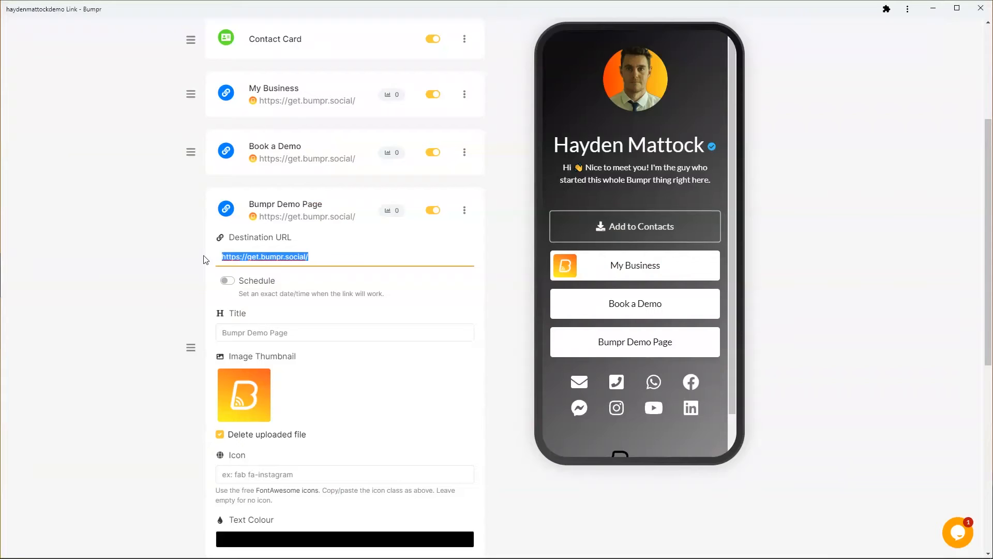
key(ctrl+v)
scroll(319, 296, down, 2)
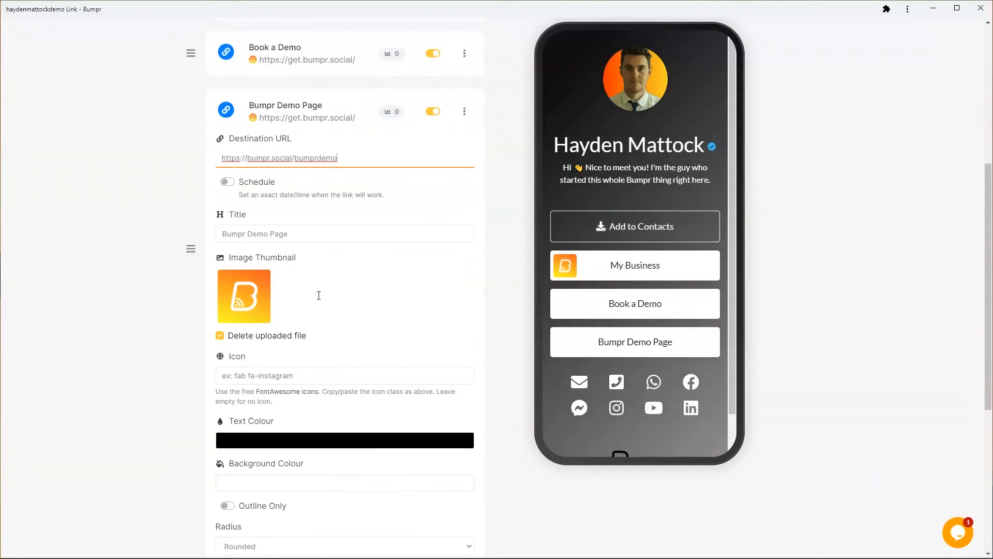
scroll(318, 296, down, 5)
click(326, 402)
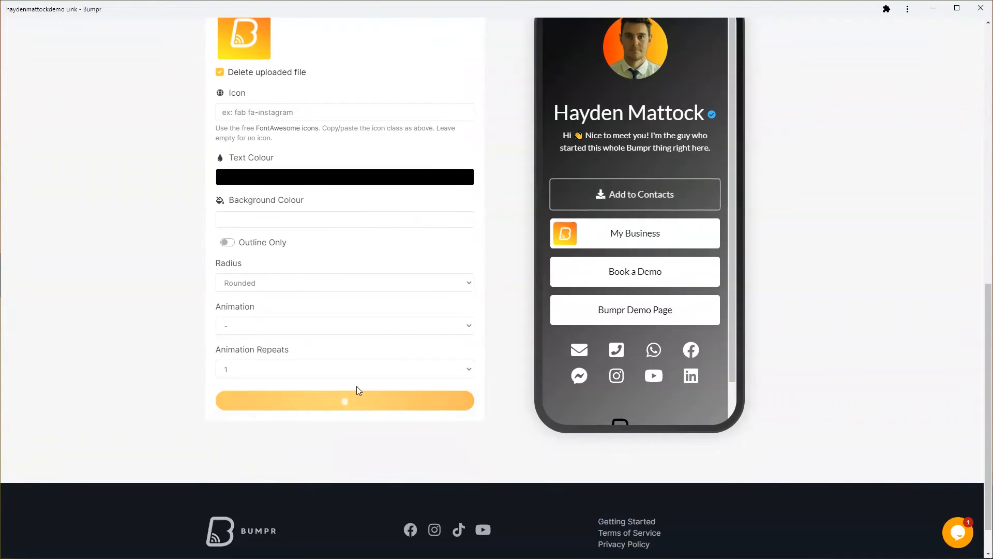
scroll(305, 248, up, 2)
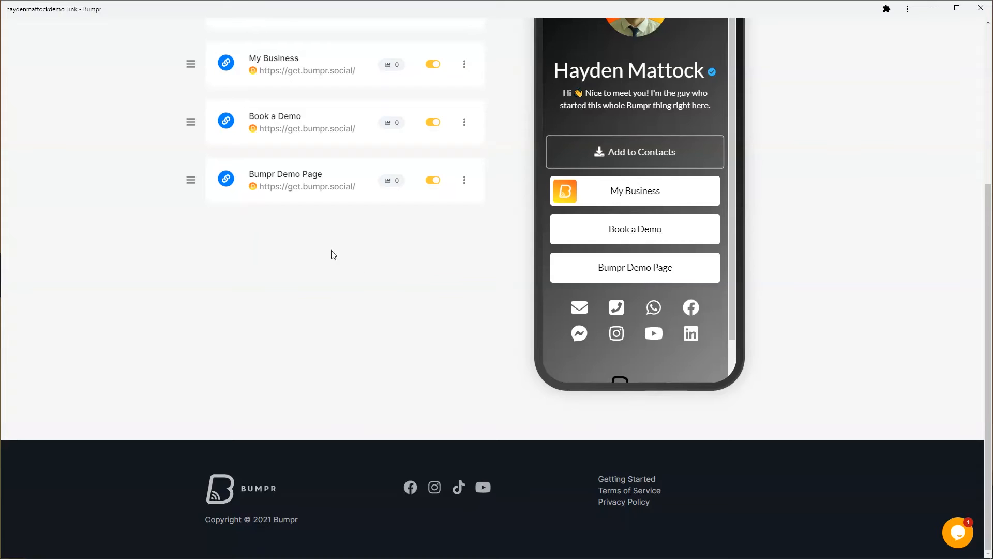
scroll(333, 254, up, 2)
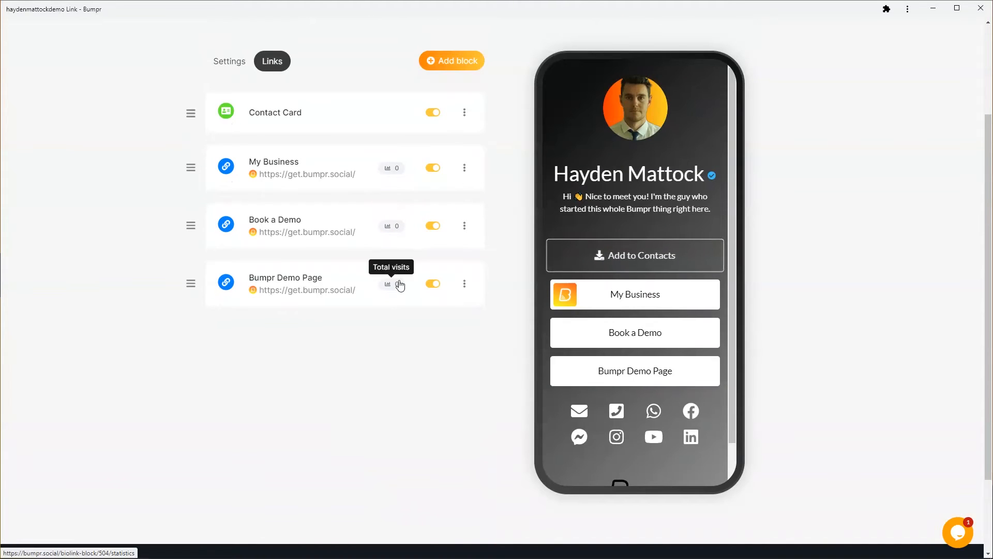
mouse_move(191, 223)
mouse_down()
mouse_move(191, 198)
mouse_move(193, 222)
mouse_up()
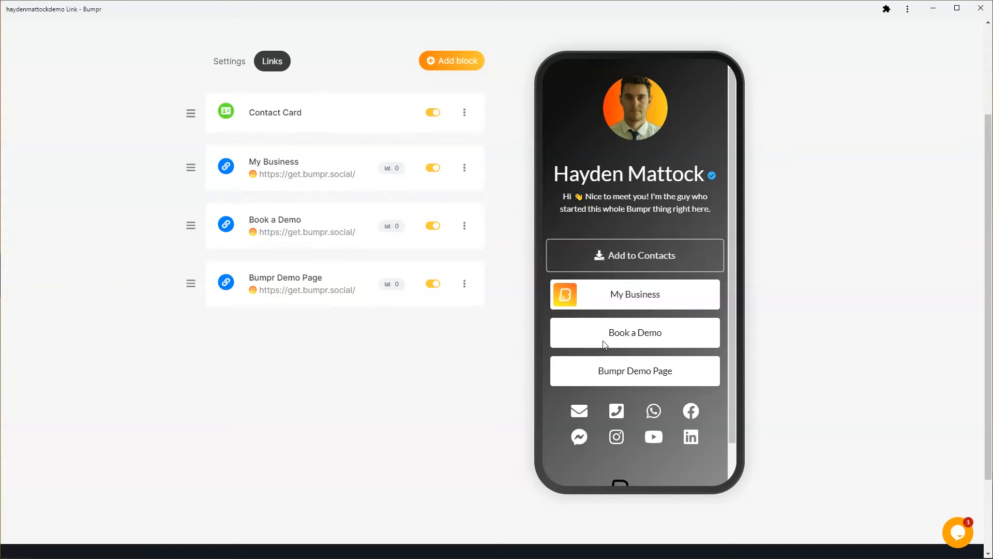
scroll(421, 333, up, 1)
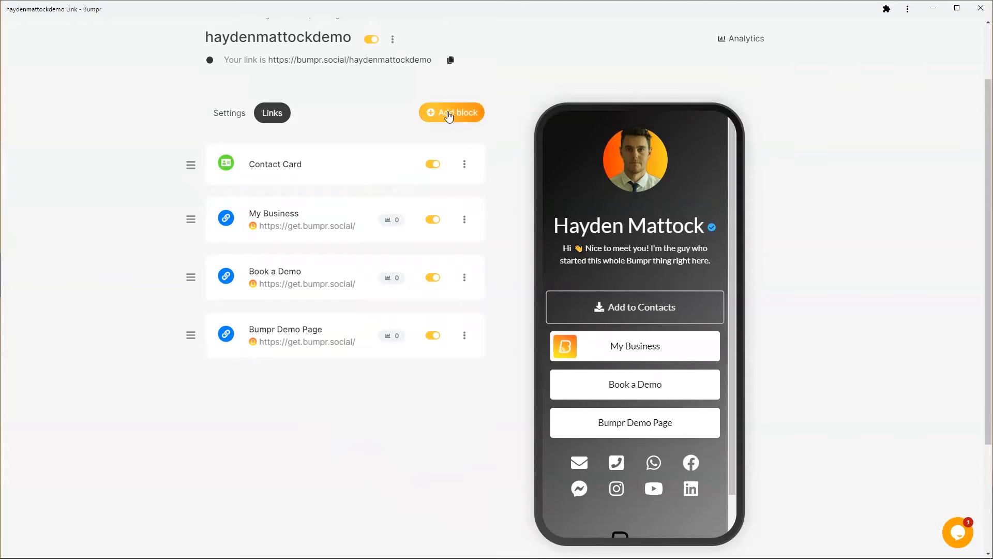
Step: Add a YouTube block and click into its YouTube Video URL field
click(449, 114)
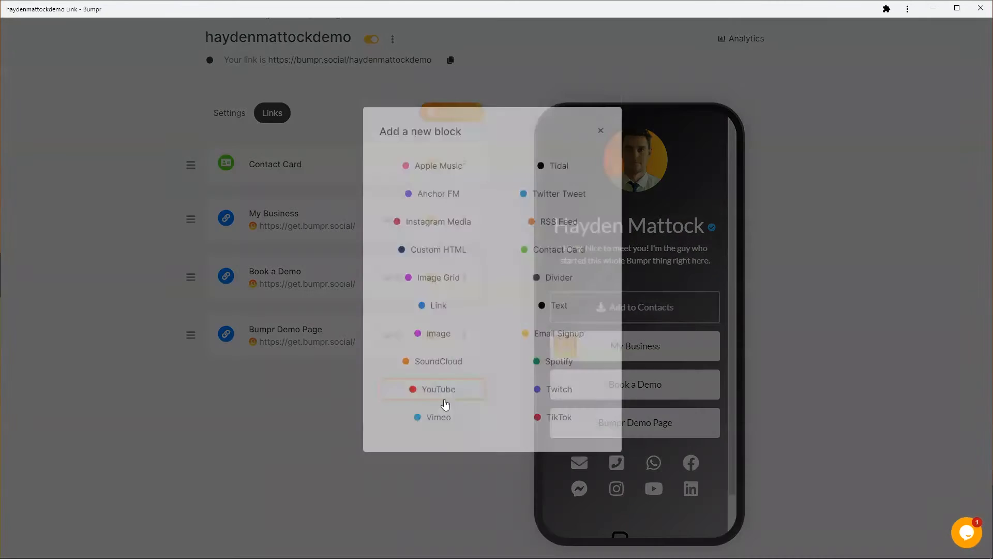
click(444, 401)
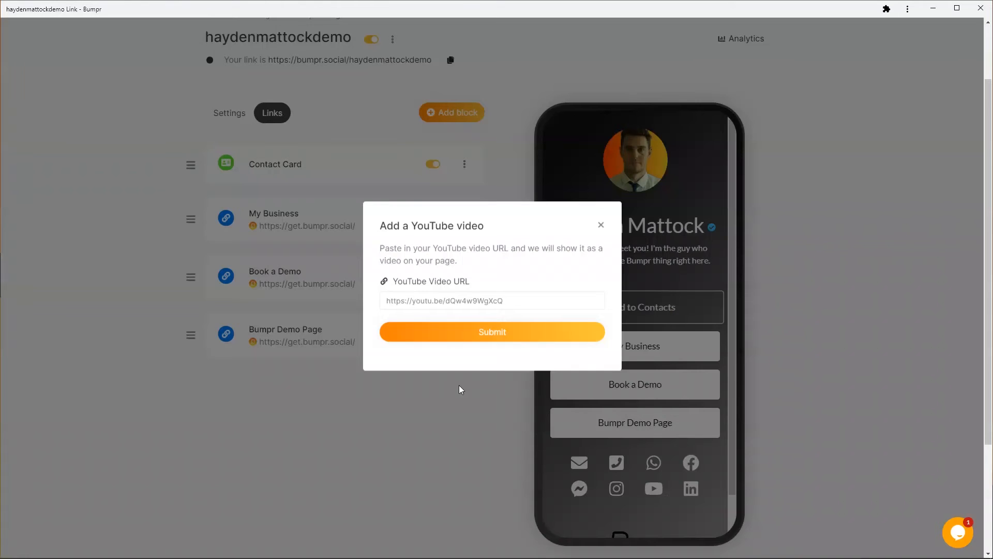
click(392, 303)
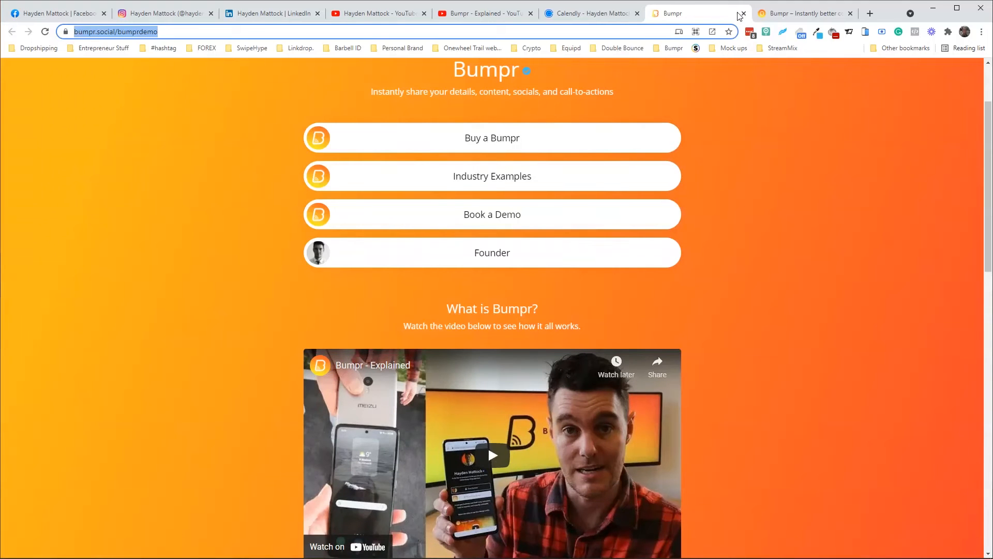
Step: Close the Bumpr demo page, Bumpr homepage and Calendly browser tabs
click(743, 13)
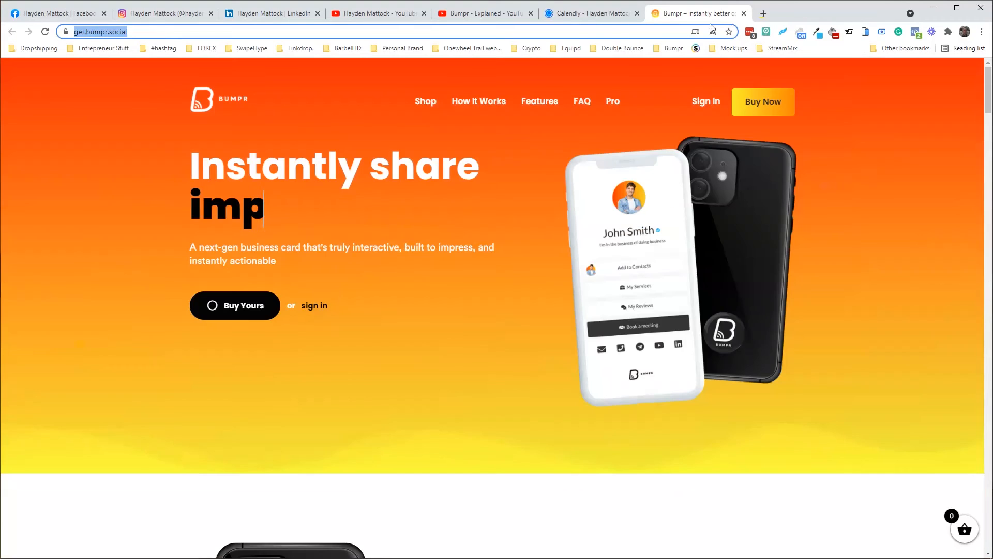
click(743, 13)
click(739, 14)
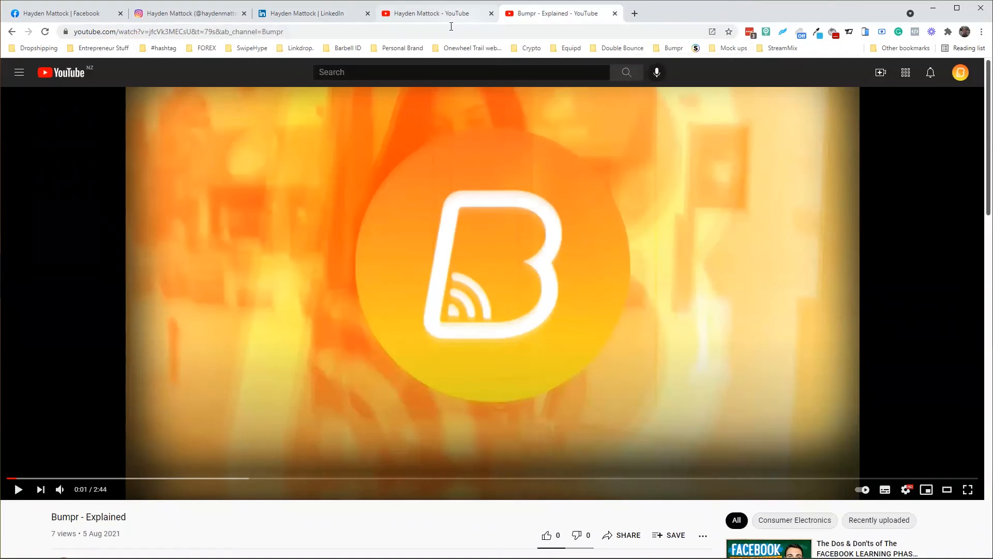
Step: Copy the Bumpr - Explained video's short share link and return to Bumpr's video URL field
click(18, 488)
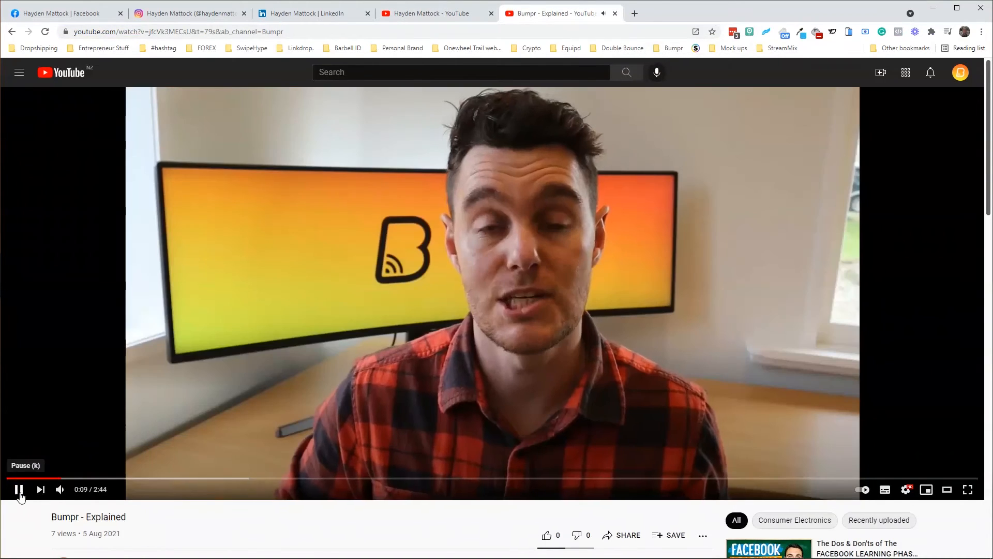
click(19, 493)
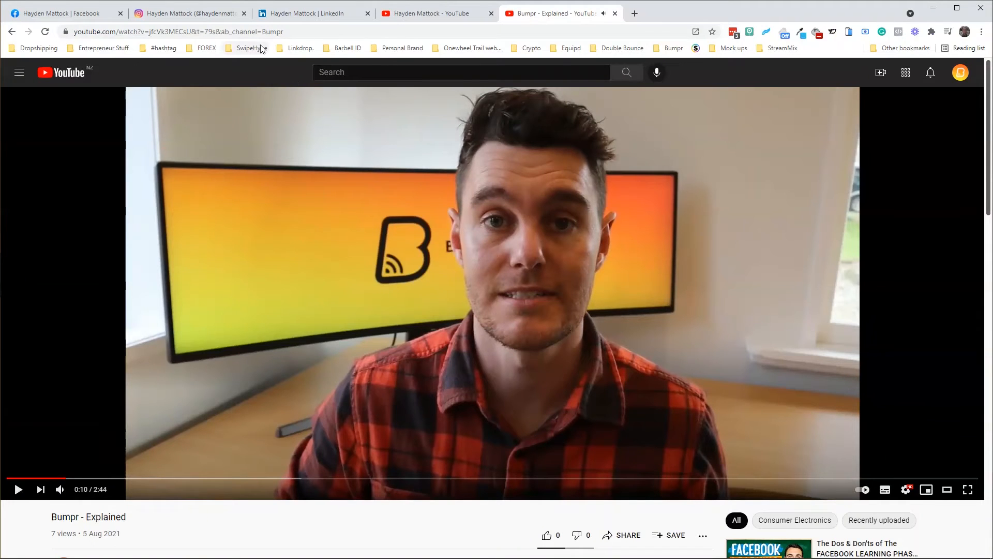
click(315, 31)
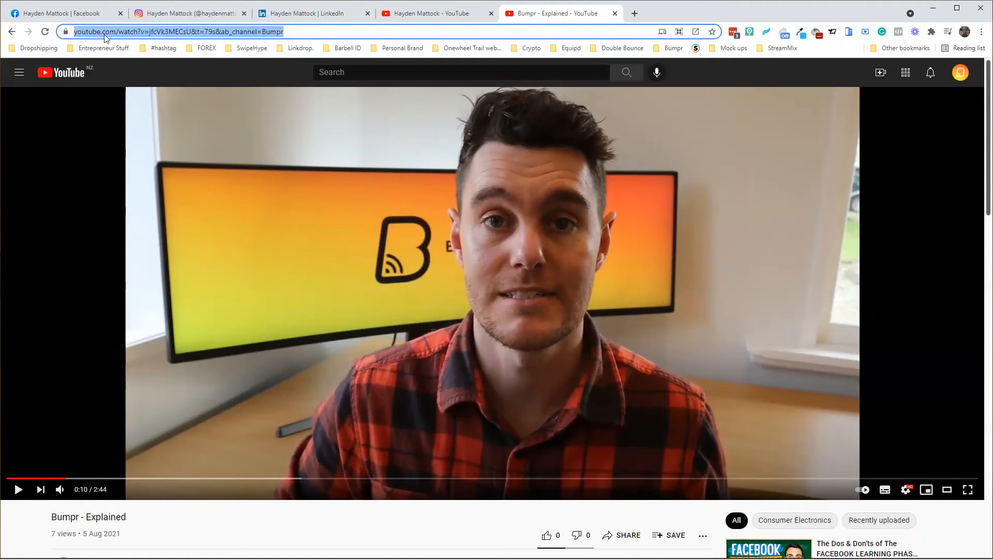
click(300, 30)
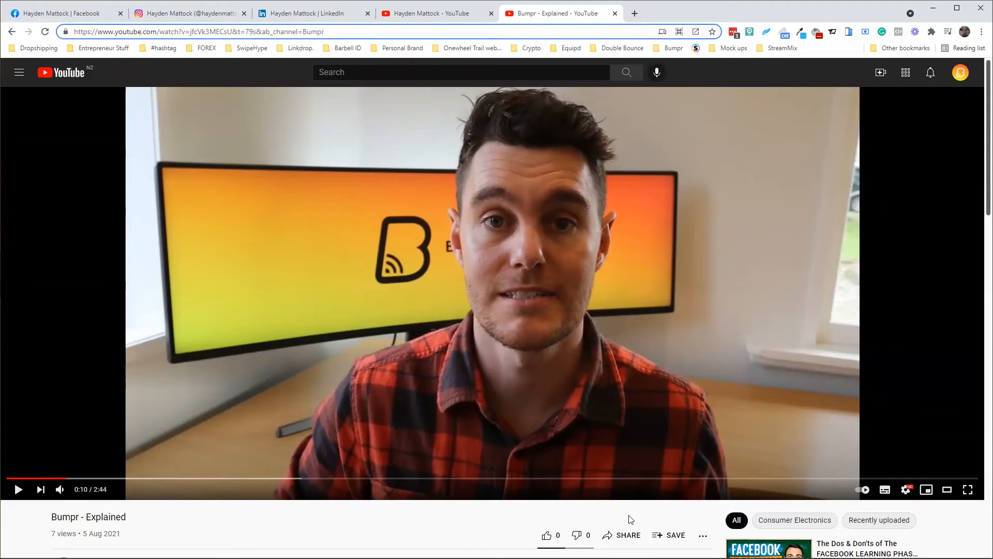
click(627, 538)
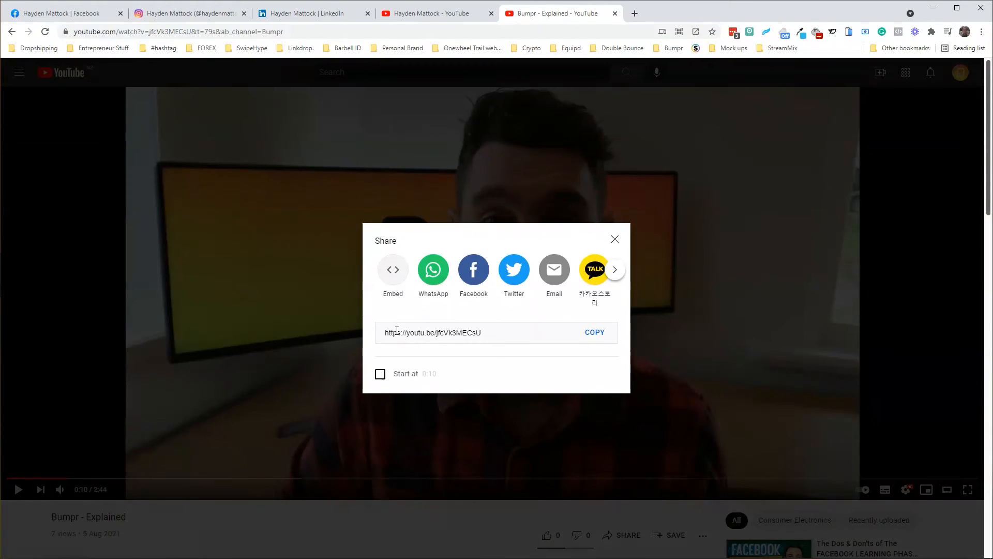
click(597, 334)
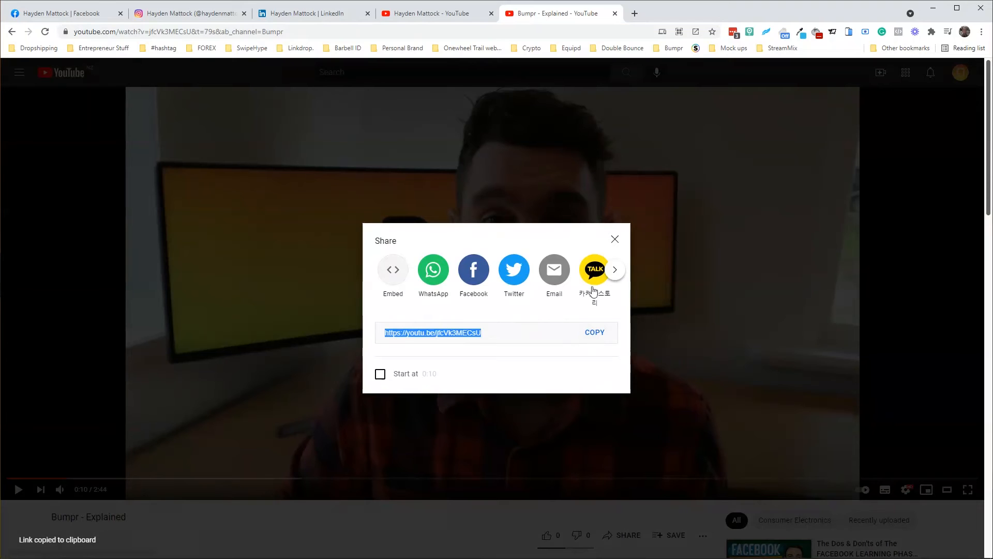
click(934, 9)
click(566, 305)
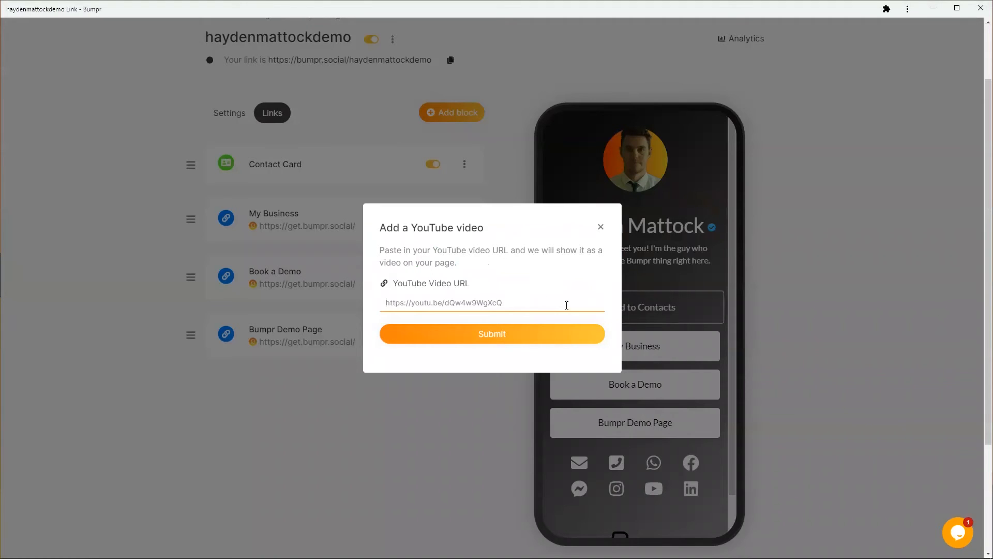
Step: Paste the Bumpr - Explained link, submit the YouTube block, and move it below My Business
key(ctrl+v)
click(482, 344)
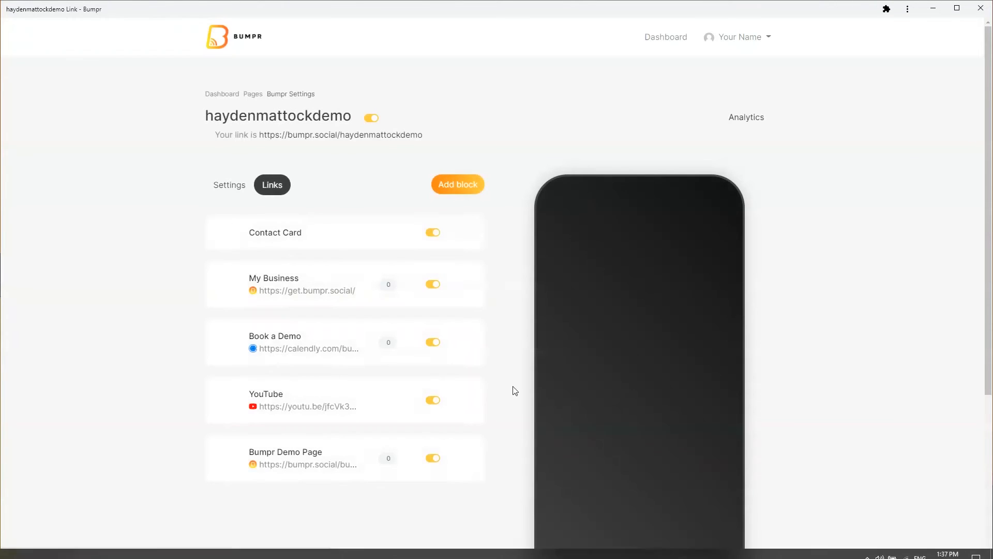
scroll(509, 362, down, 2)
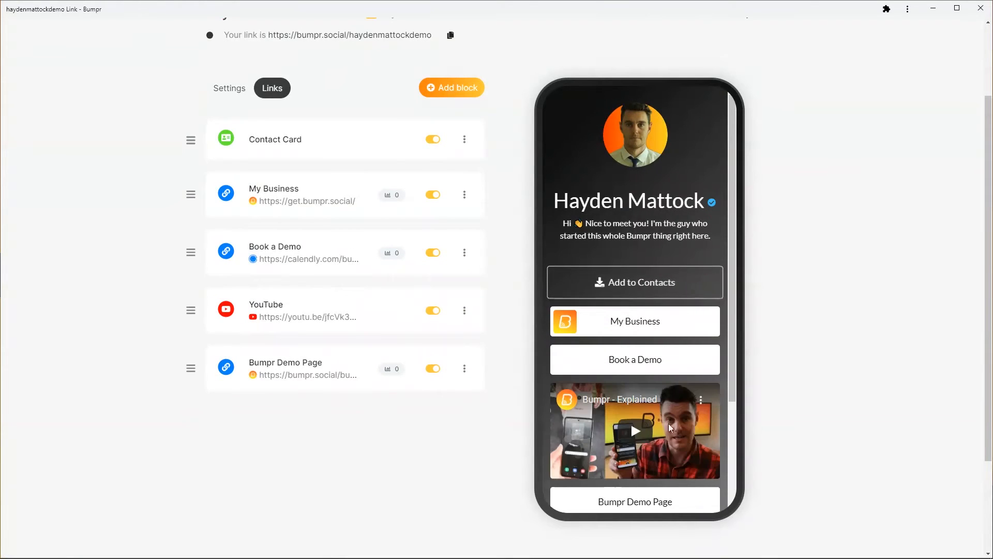
scroll(631, 414, down, 1)
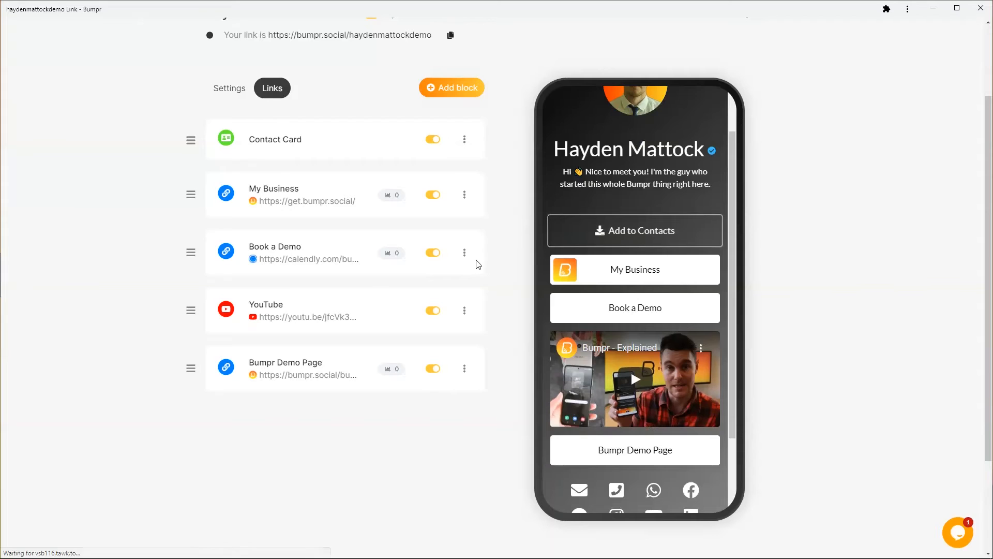
drag(188, 306, 186, 236)
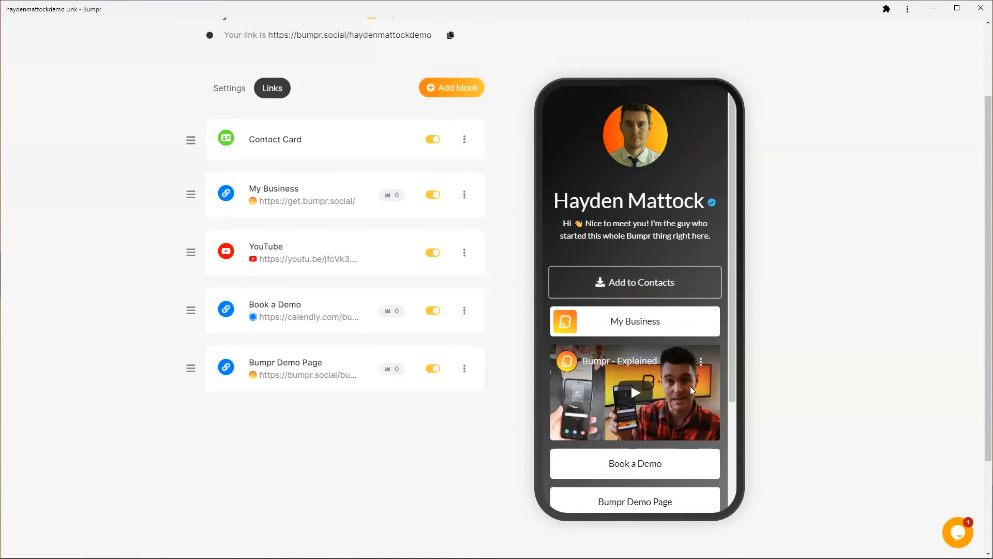
Step: Add a Text block titled 'Bumpr' with the next-gen interactive business card description
click(449, 91)
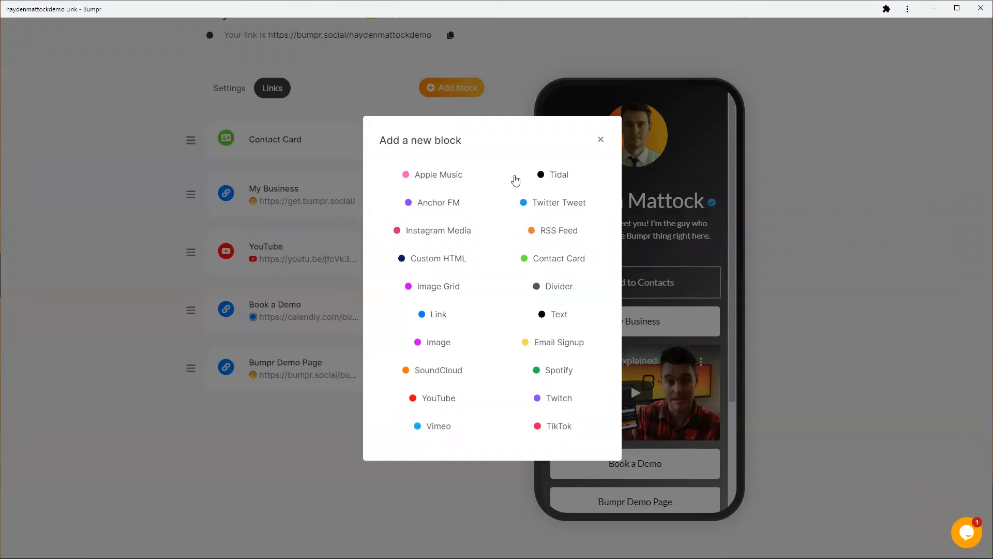
click(560, 309)
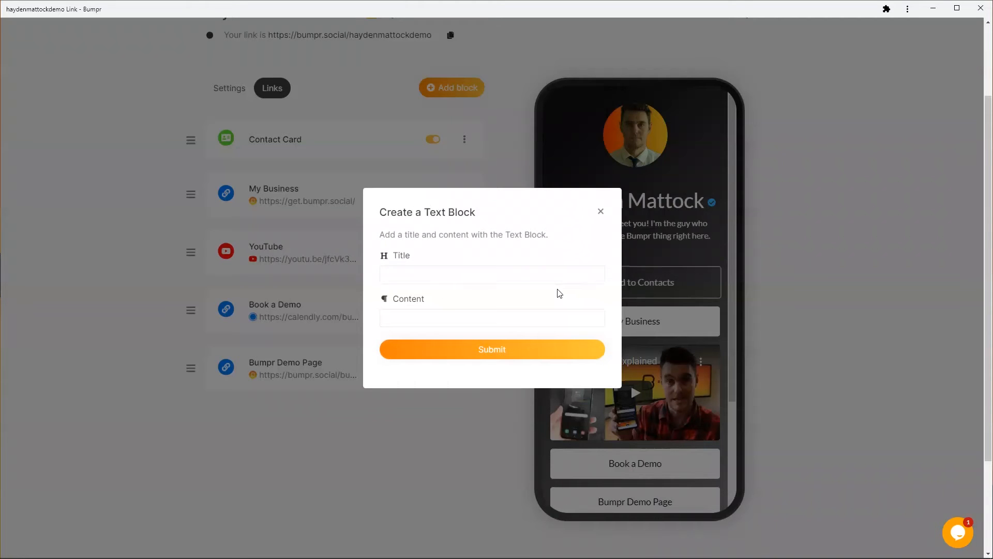
click(443, 277)
text(Bumpr)
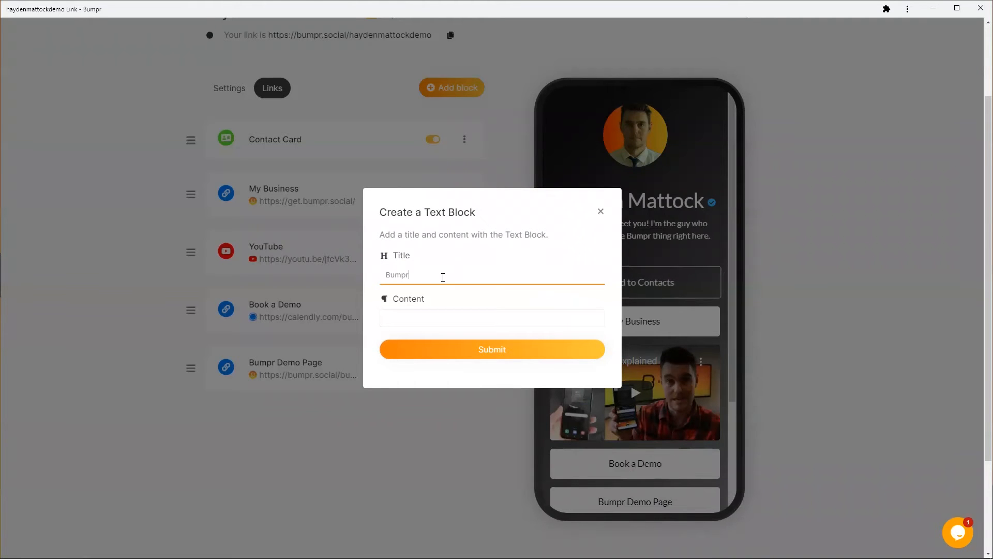
key(Tab)
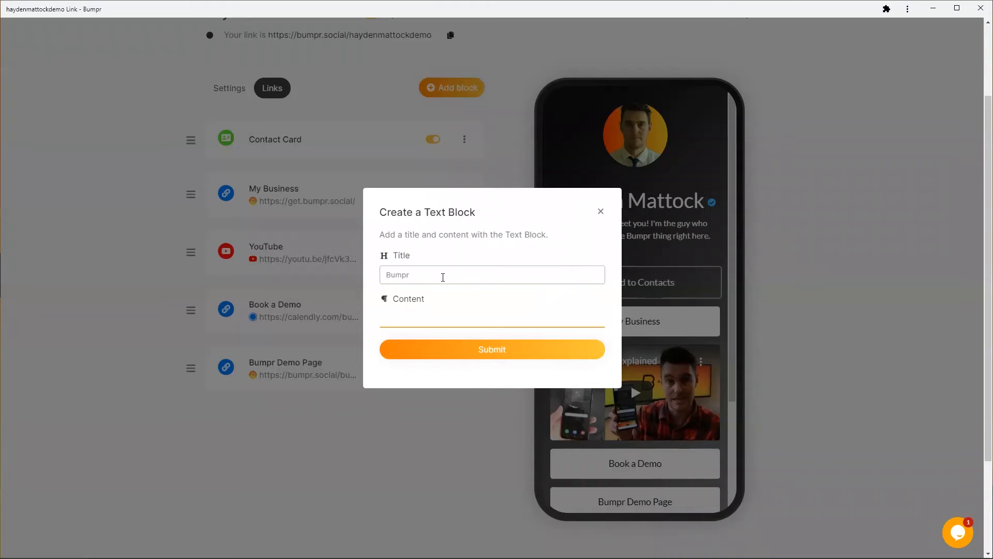
text(A next-gen business card that's truly)
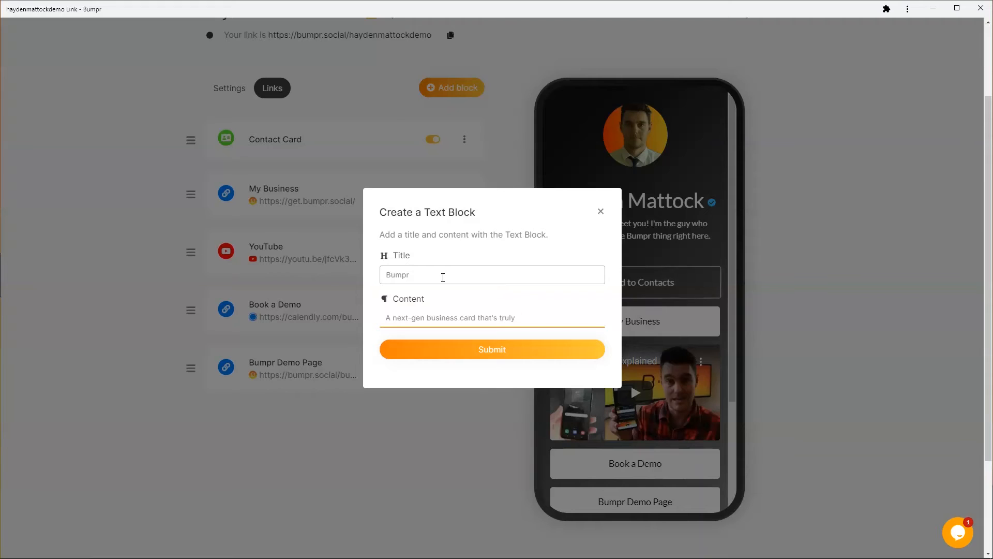
text( interactive, built to impress)
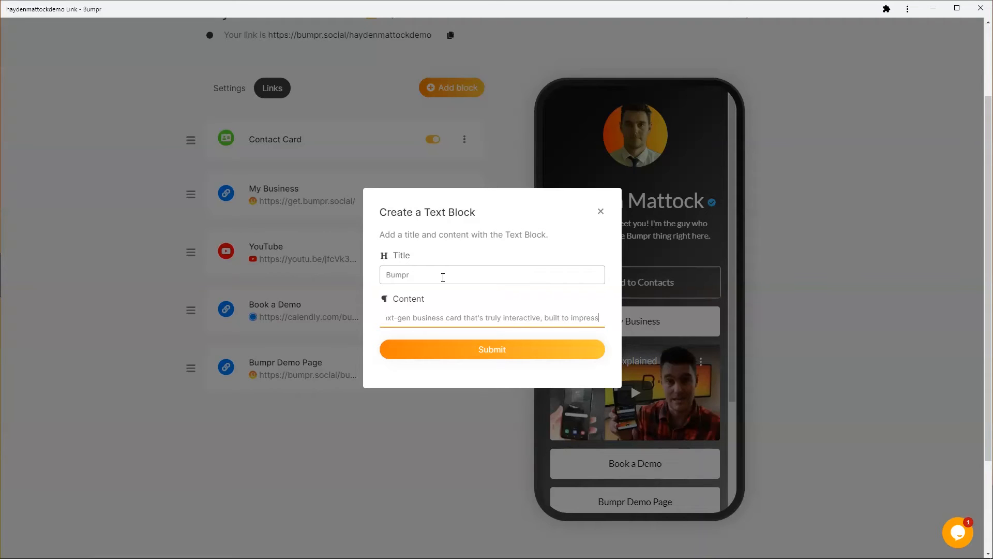
text(,)
text(d )
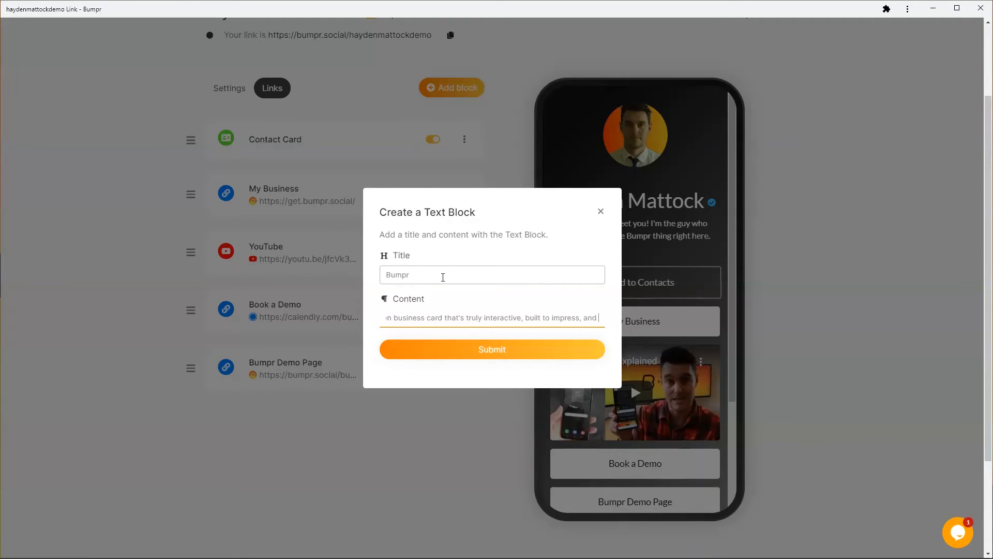
text(instantly)
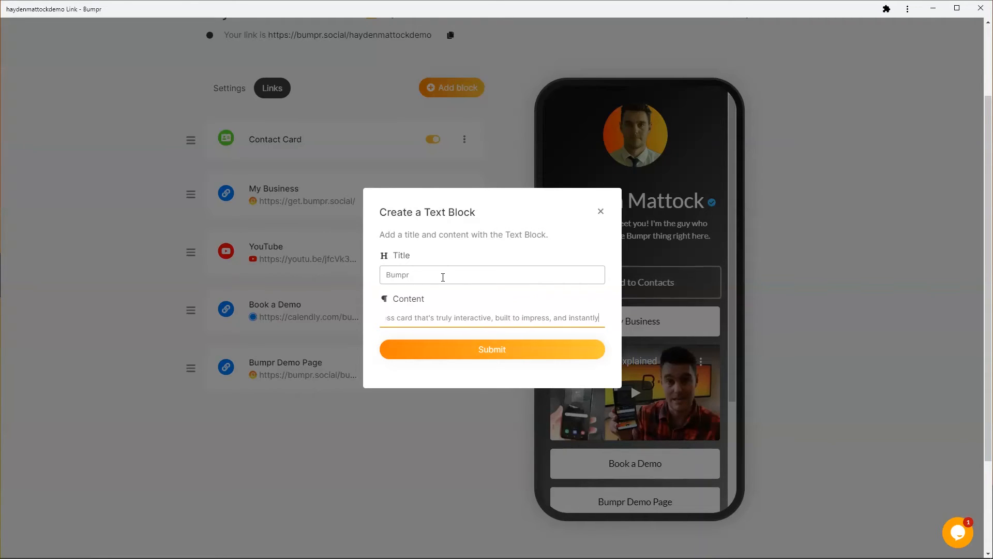
text( actionable.)
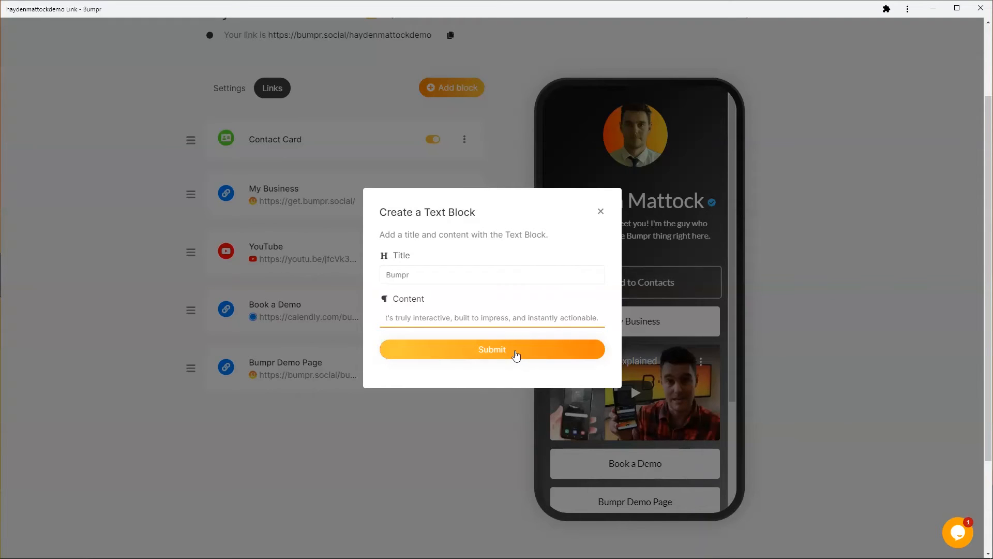
click(491, 357)
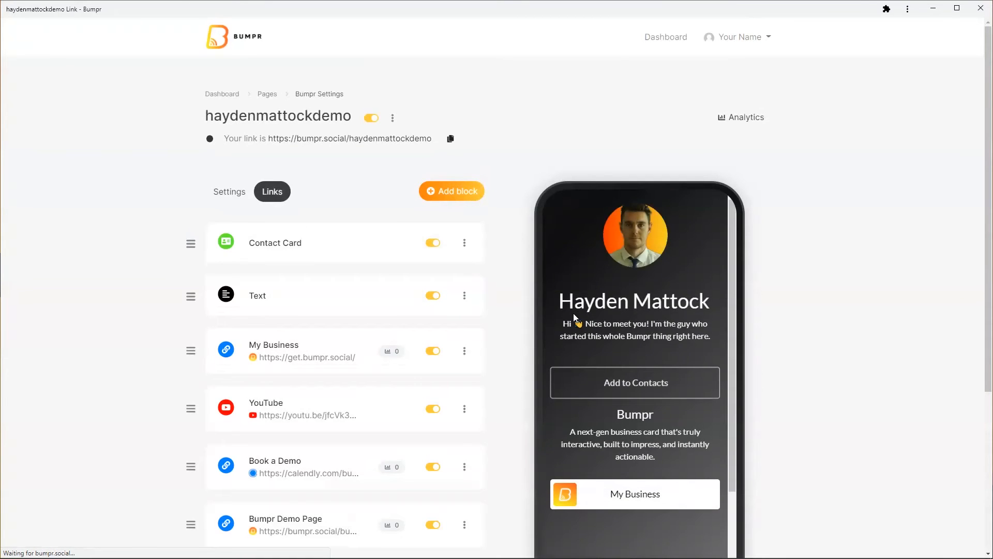
Step: Move the Bumpr Text block below My Business and toggle it off and back on
scroll(525, 284, down, 2)
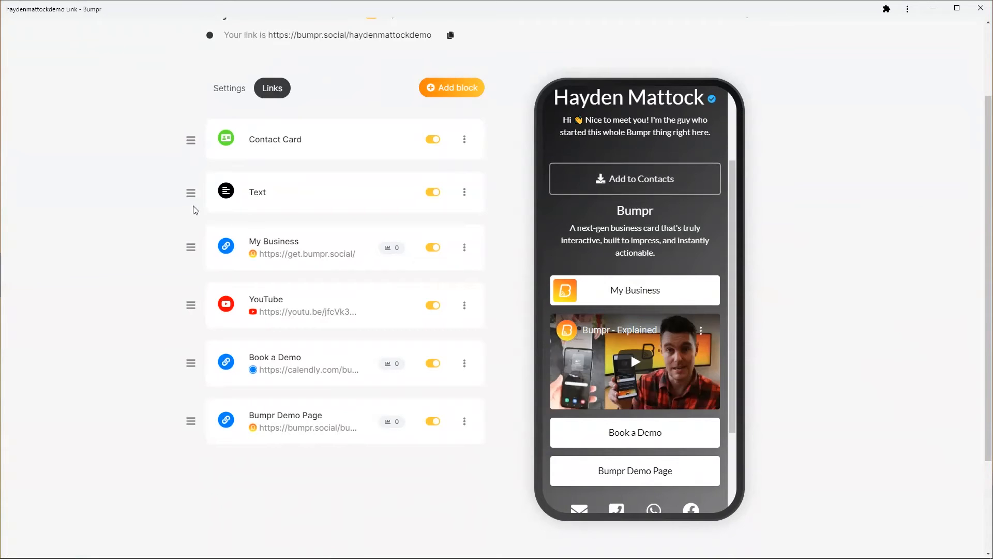
drag(191, 193, 204, 274)
click(434, 251)
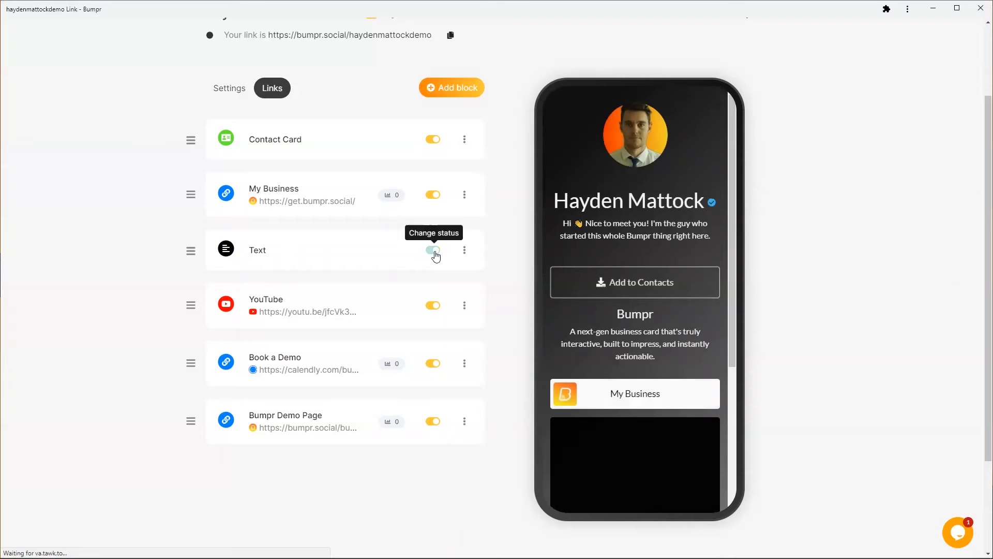
click(435, 252)
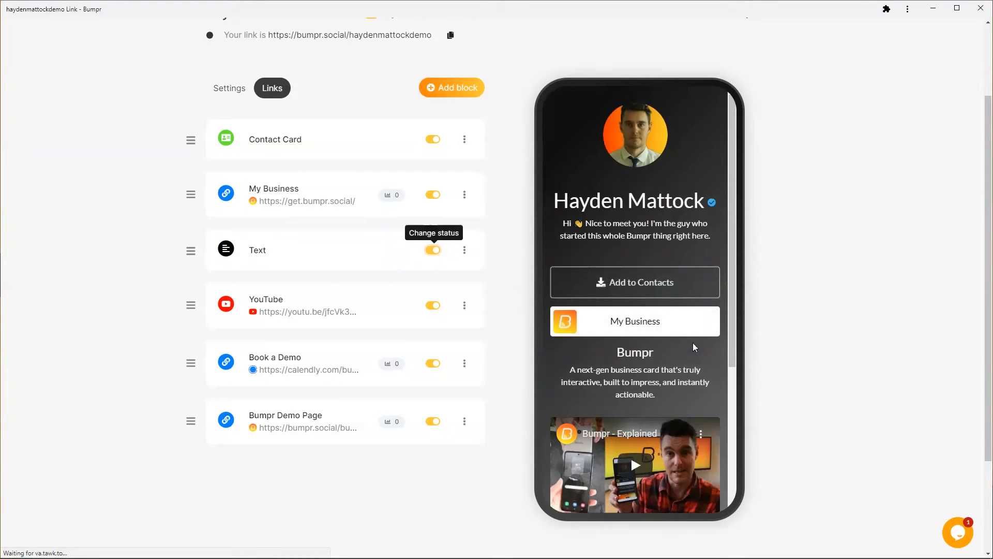
scroll(776, 324, down, 1)
scroll(664, 303, down, 3)
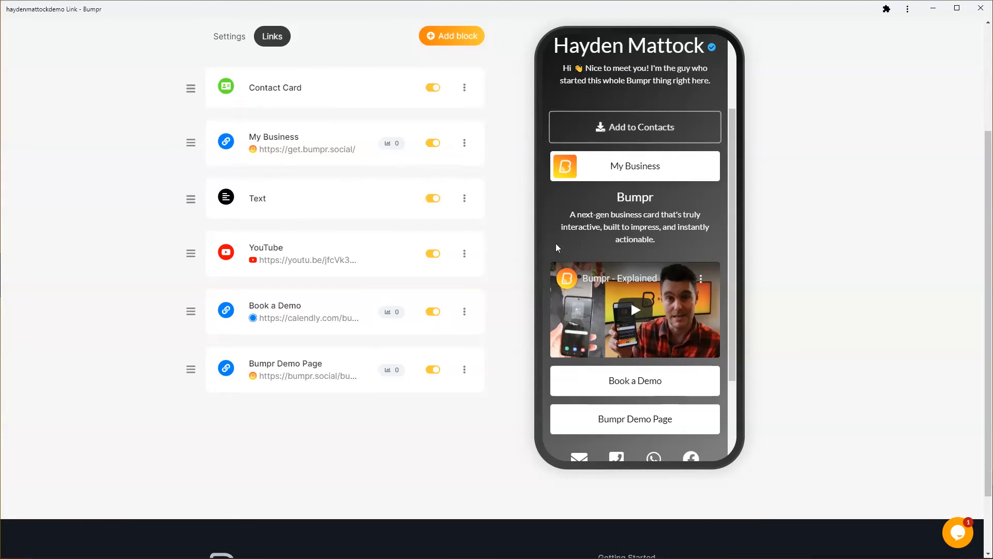
click(450, 36)
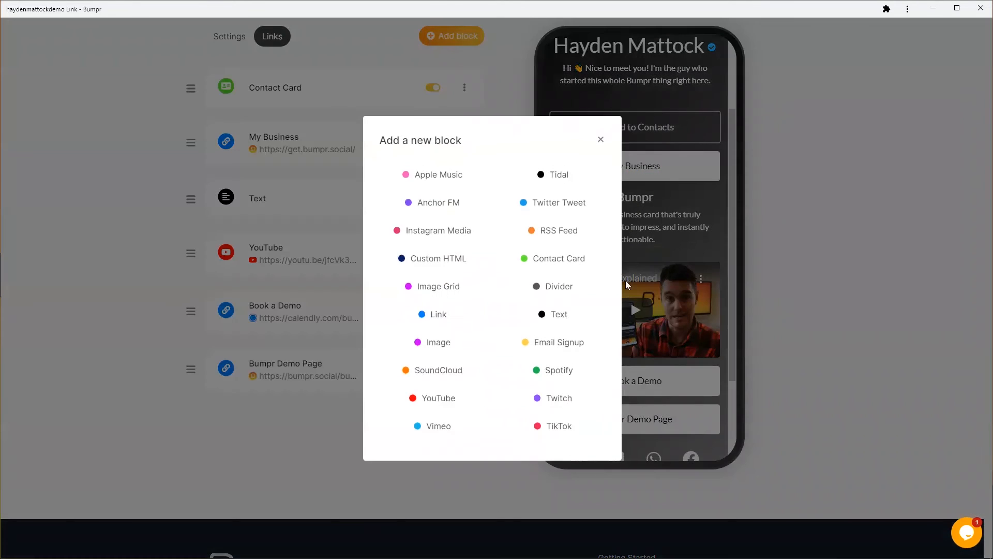
Step: Add an untitled Text block reading 'Watch the video to see how Bumpr works'
click(558, 314)
click(422, 312)
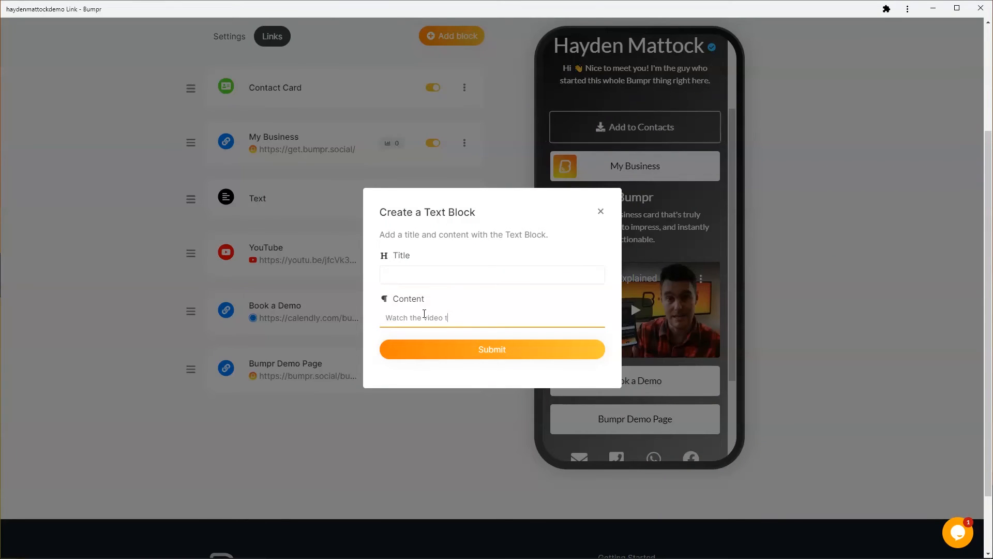
text(how Bumpr works)
click(446, 348)
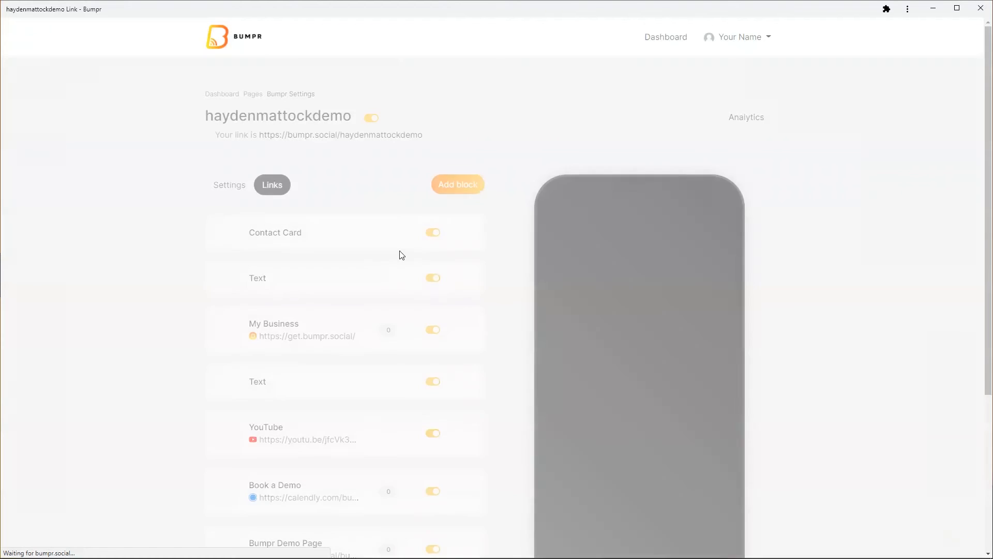
Step: Place the 'Watch the video' text block directly above the YouTube video, re-enabled, and check the preview
scroll(486, 321, down, 3)
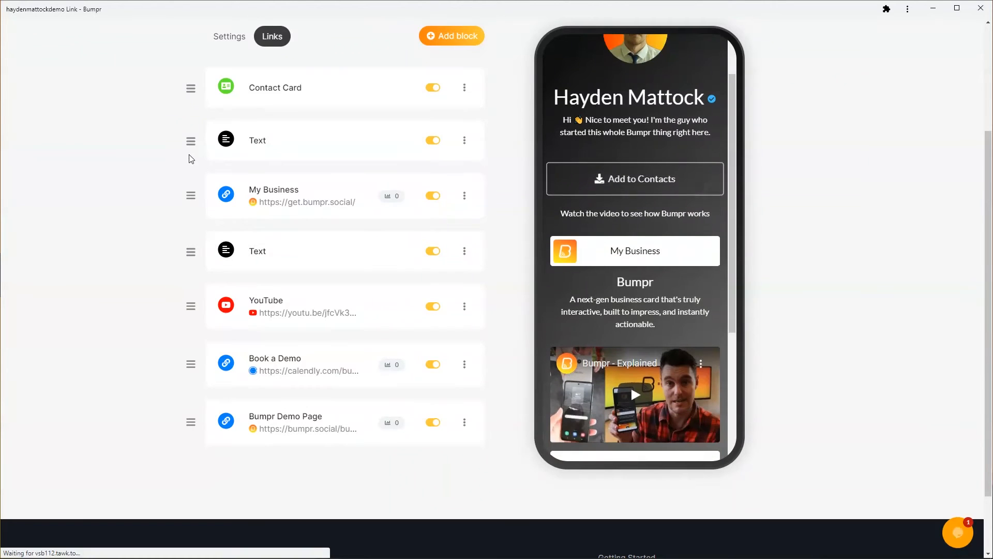
drag(190, 140, 190, 277)
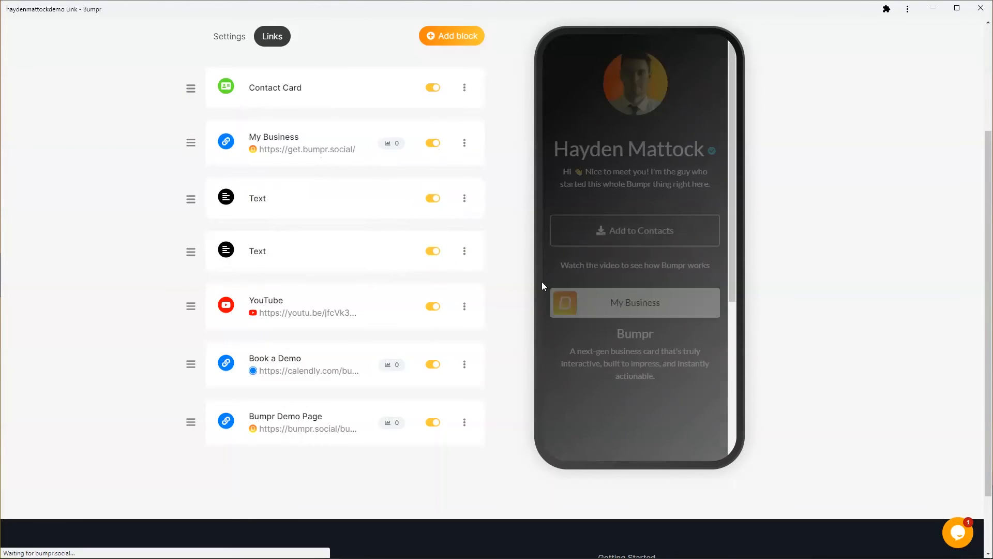
click(434, 251)
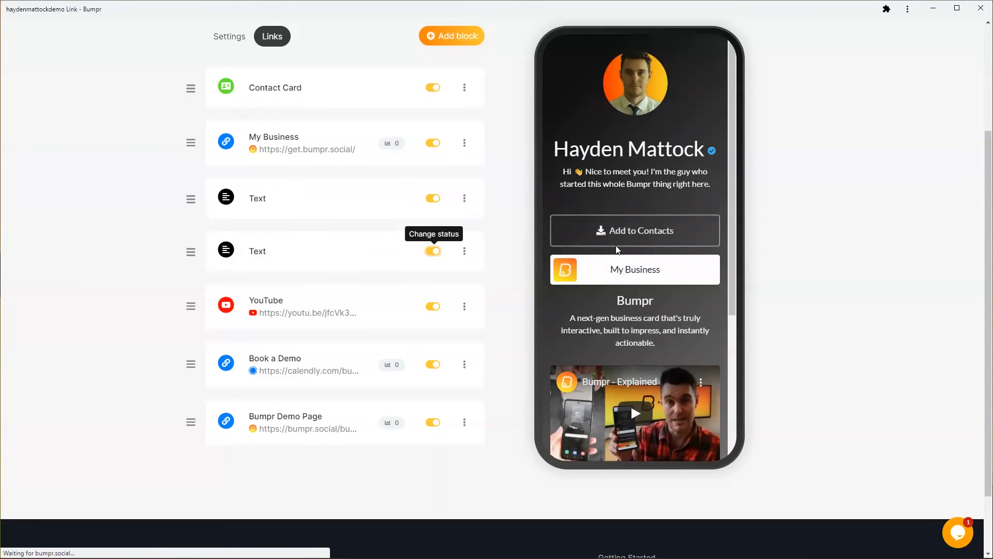
scroll(616, 245, down, 3)
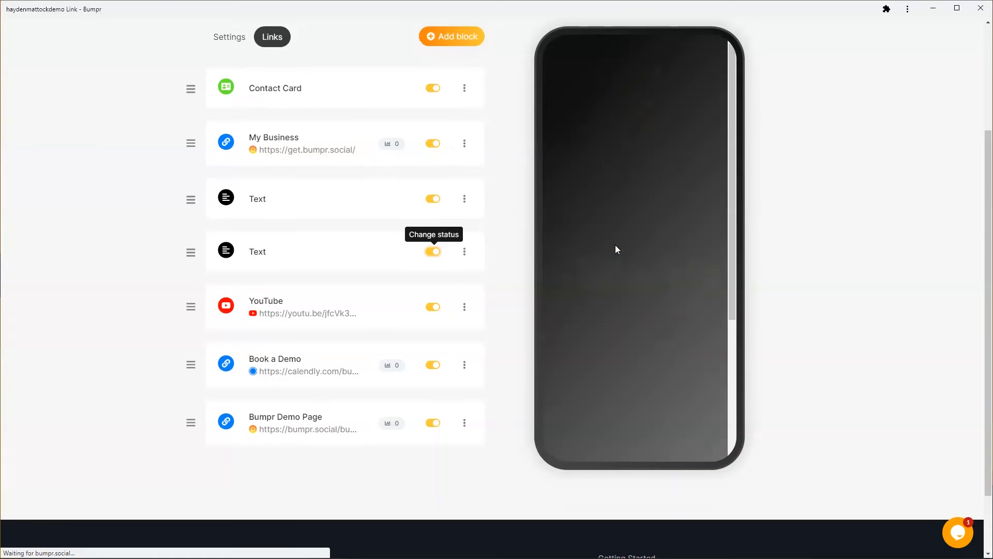
scroll(616, 250, up, 1)
scroll(628, 298, down, 2)
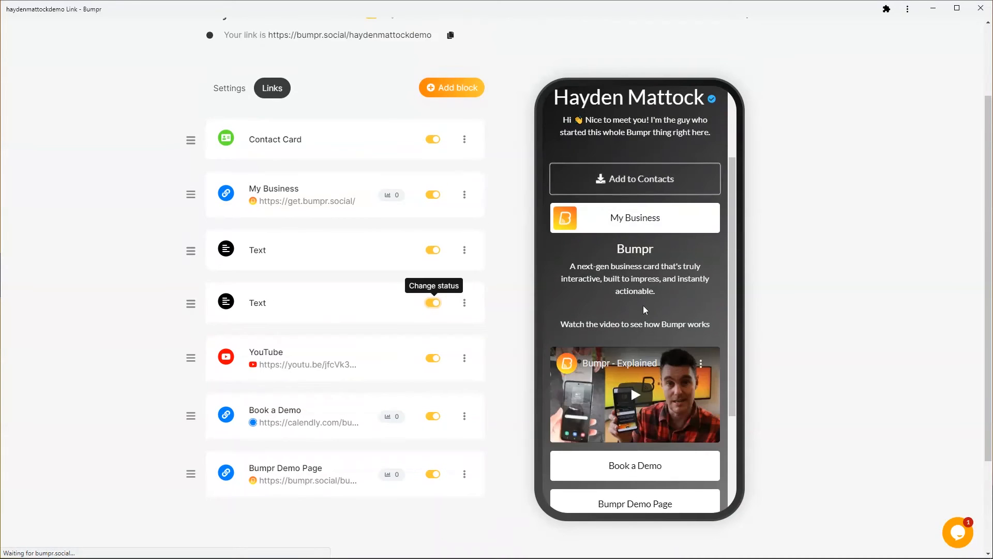
scroll(644, 190, down, 2)
scroll(644, 190, down, 2)
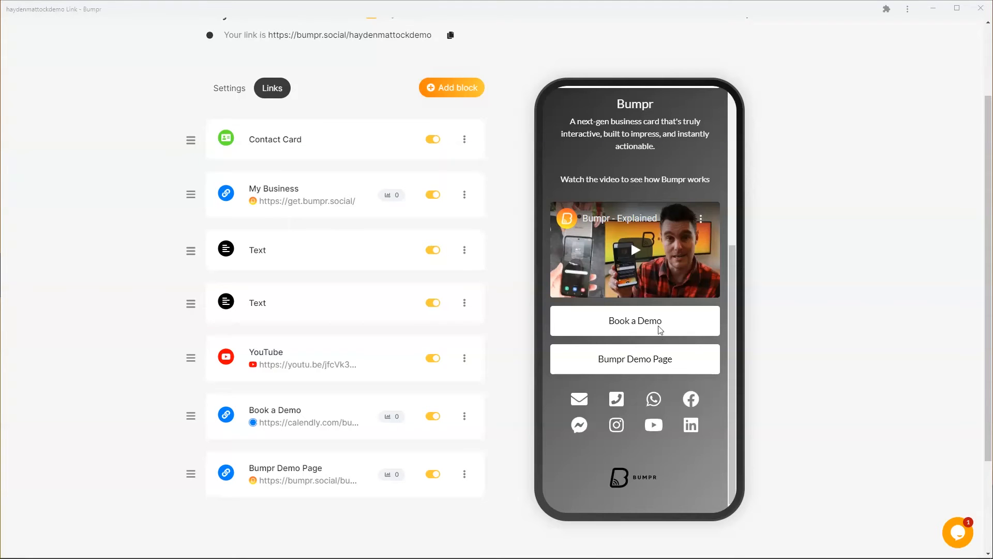
scroll(604, 334, down, 1)
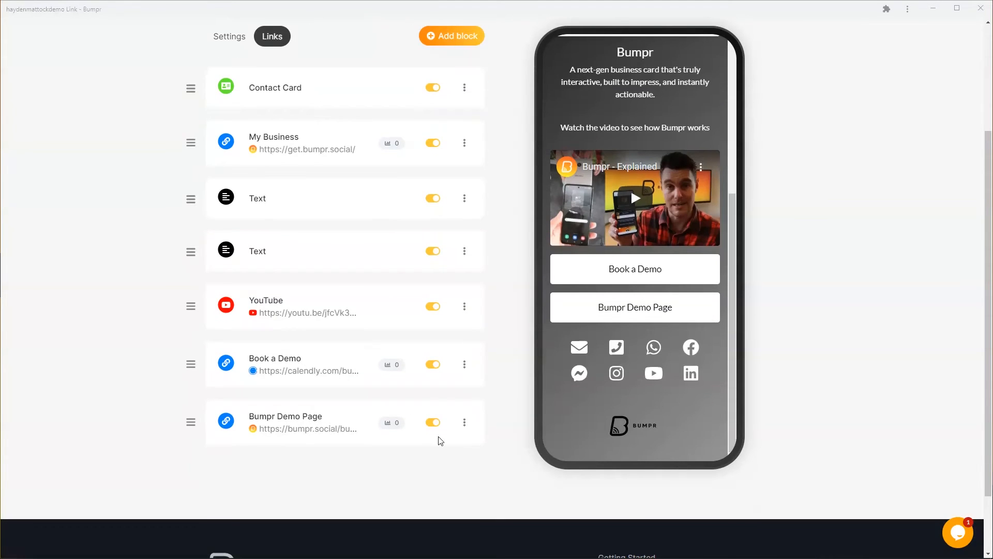
Step: Duplicate the Bumpr Demo Page link, move the copy to the list bottom, and expand it
click(464, 422)
click(438, 480)
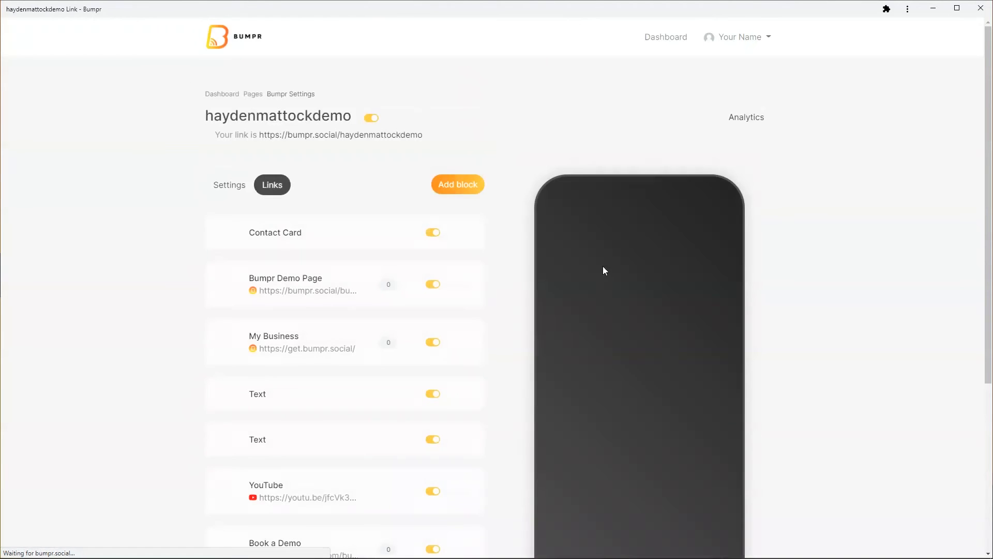
scroll(615, 271, down, 2)
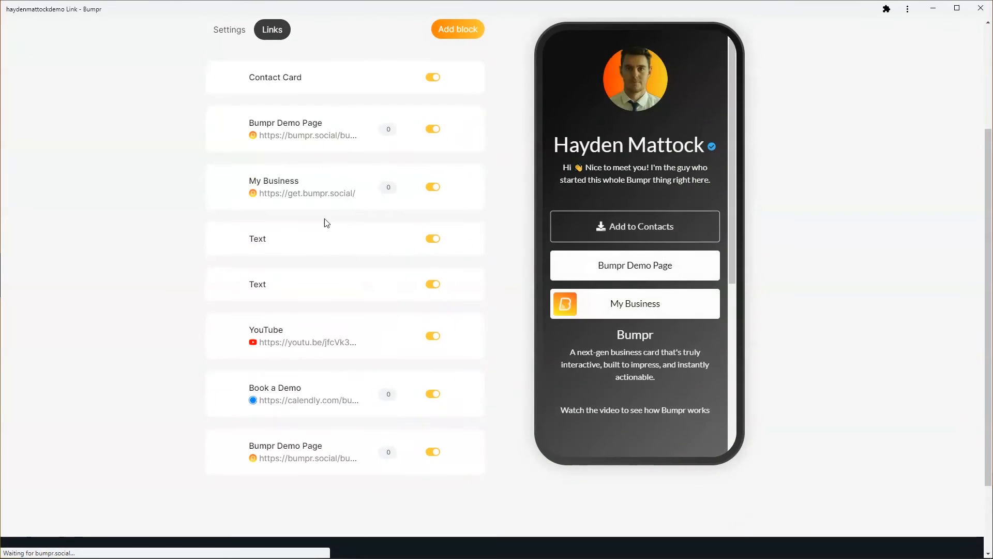
scroll(326, 276, down, 3)
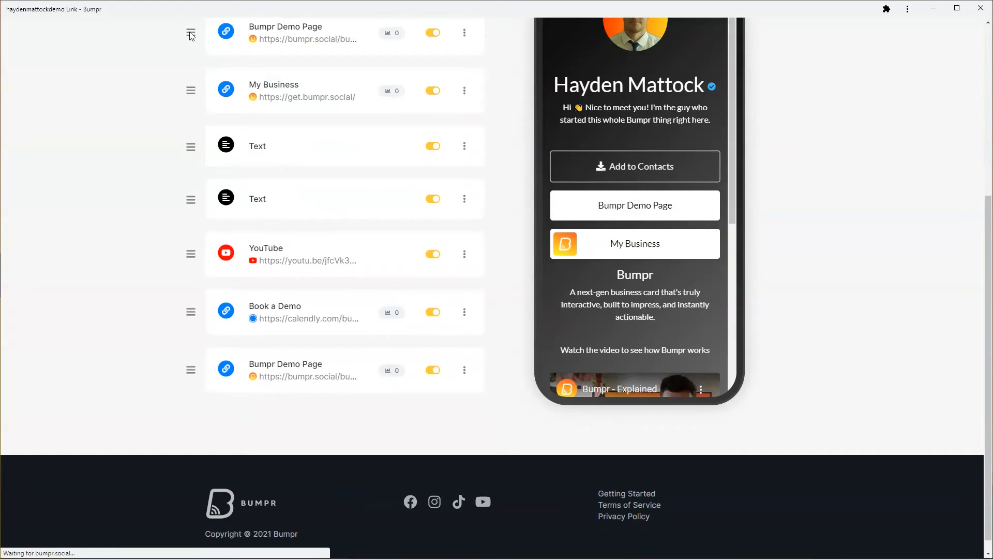
drag(192, 32, 215, 378)
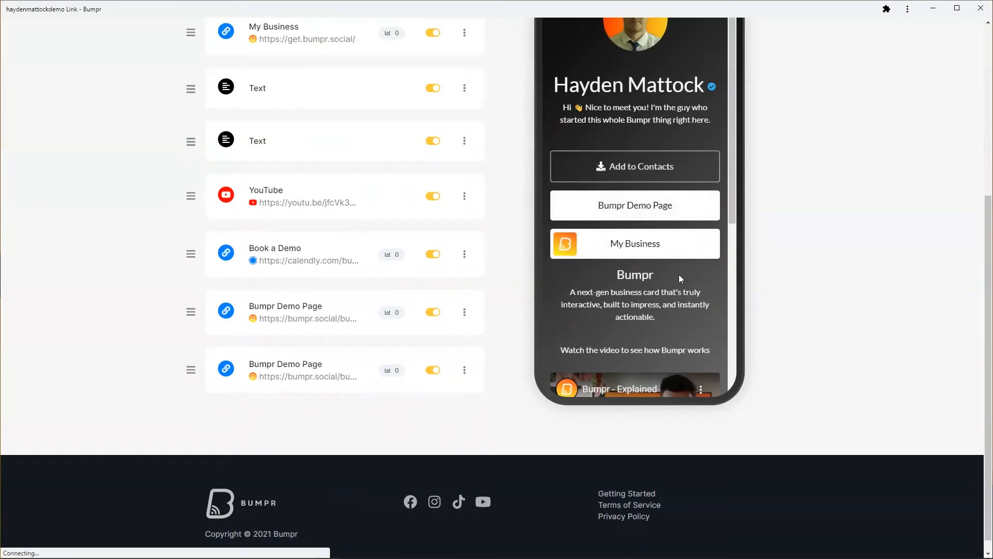
scroll(617, 298, down, 6)
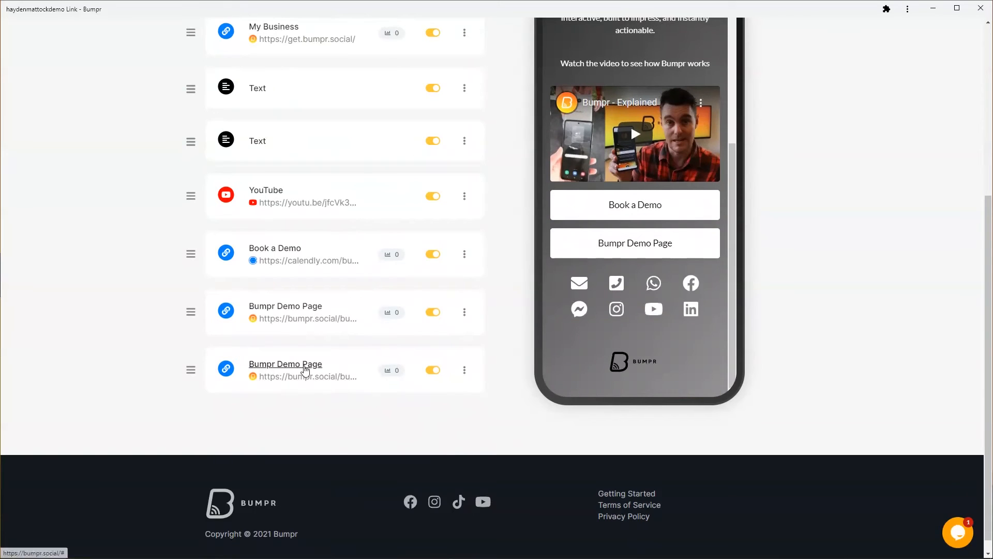
click(299, 367)
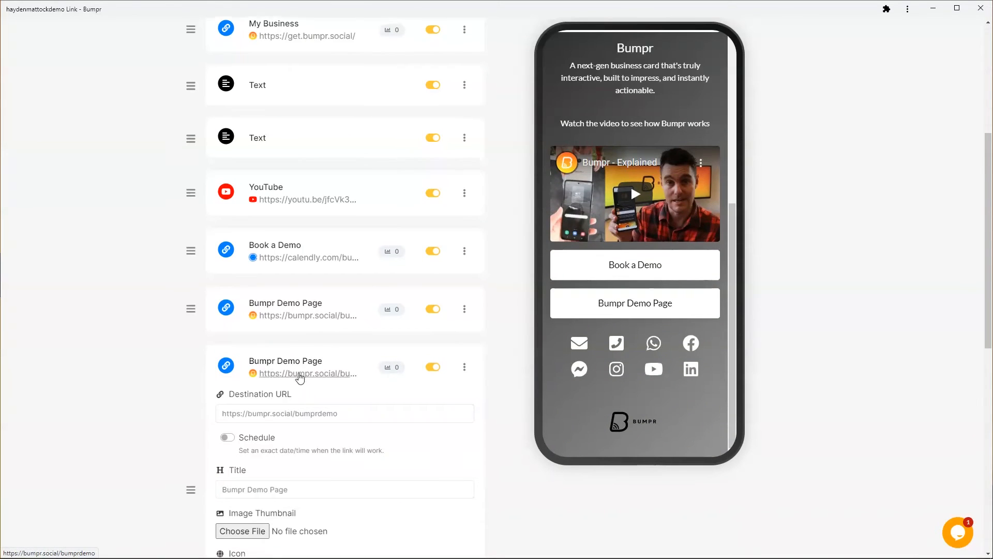
scroll(305, 351, down, 3)
Step: Remove 'bumprdemo' from the copied link's URL and retitle it 'Buy now!'
click(294, 261)
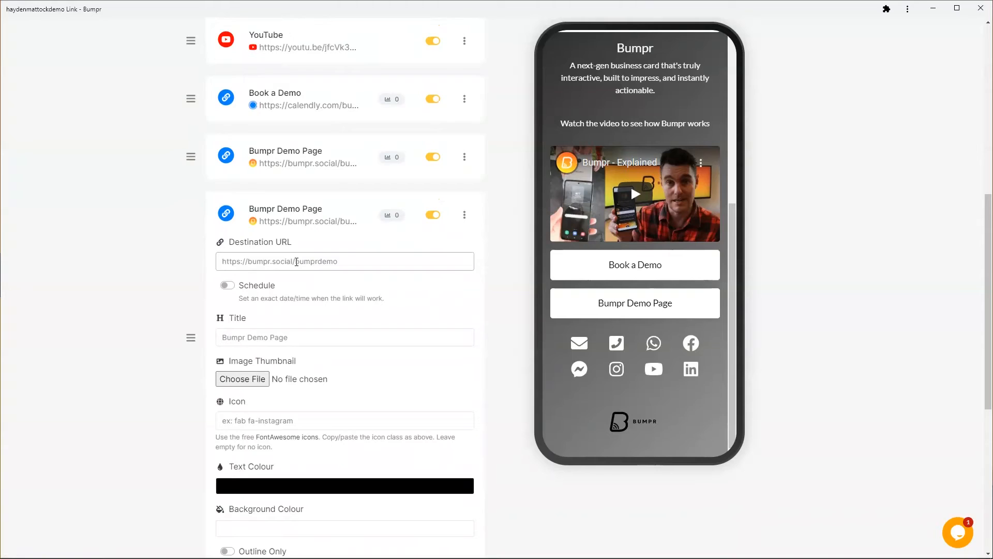
drag(294, 262, 382, 269)
key(BackSpace)
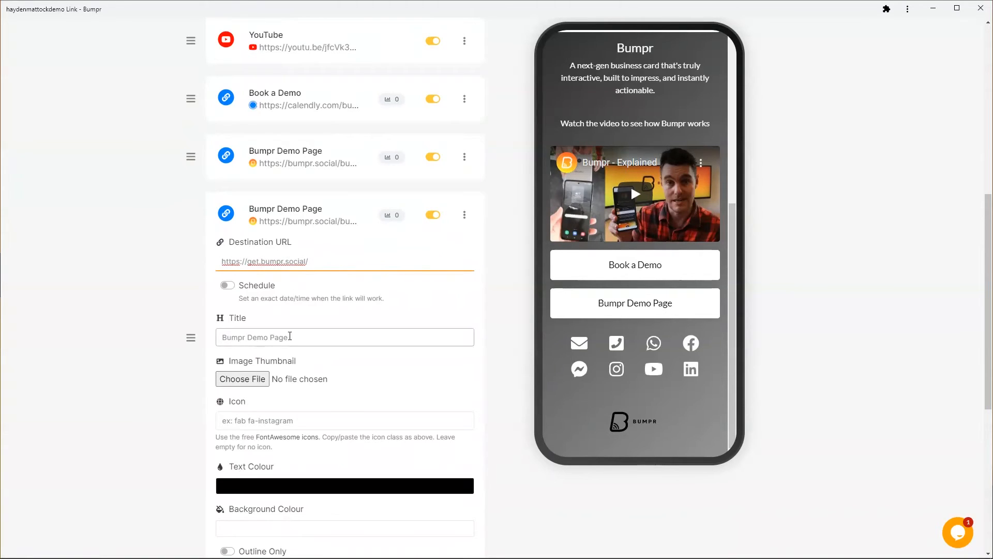
drag(288, 336, 214, 343)
text(Buy now!)
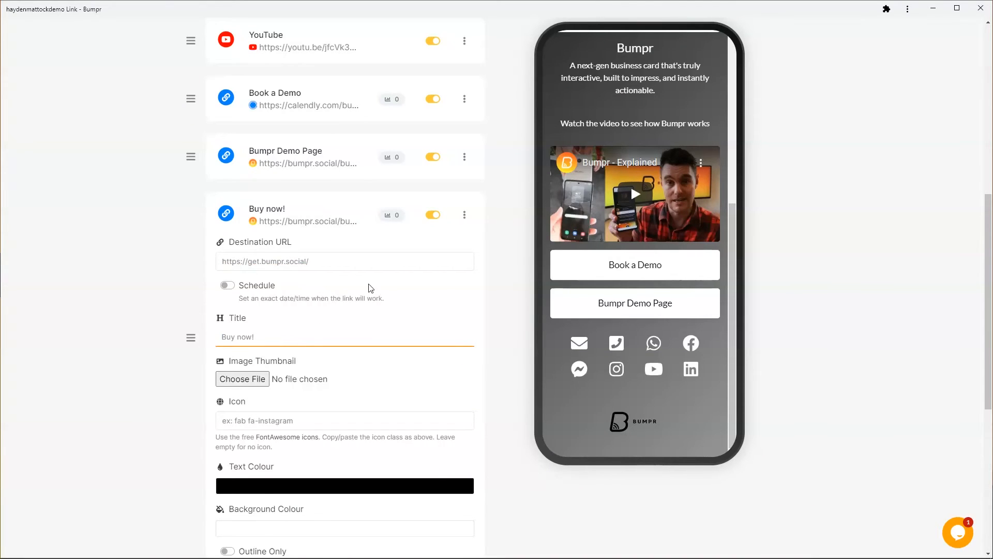
scroll(324, 308, down, 5)
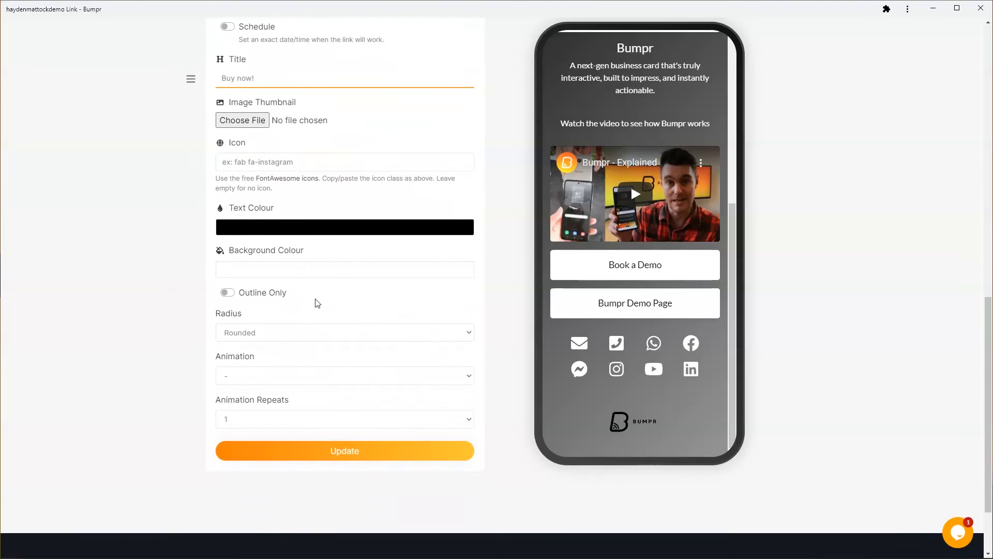
scroll(318, 304, down, 2)
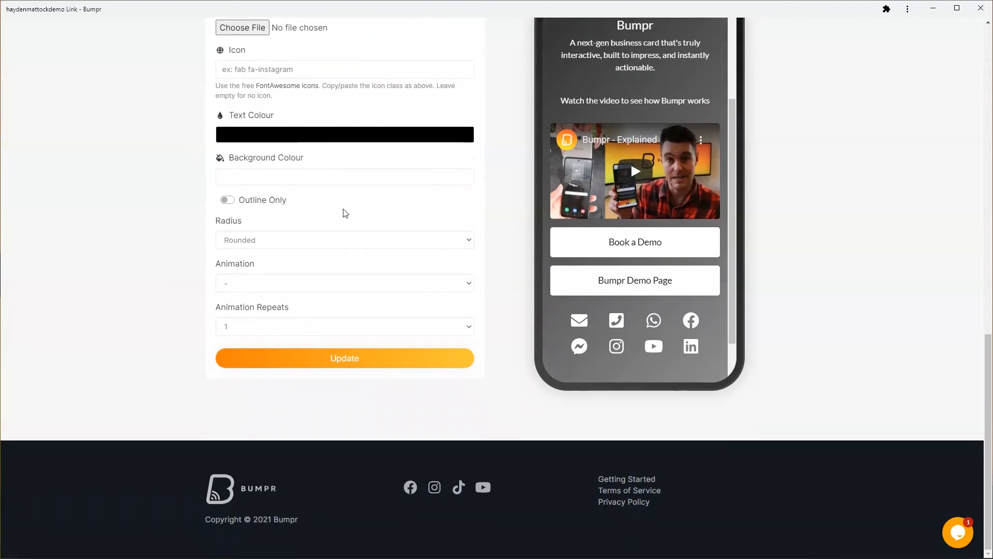
Step: Make the Buy now! button outline only and save the update
click(323, 136)
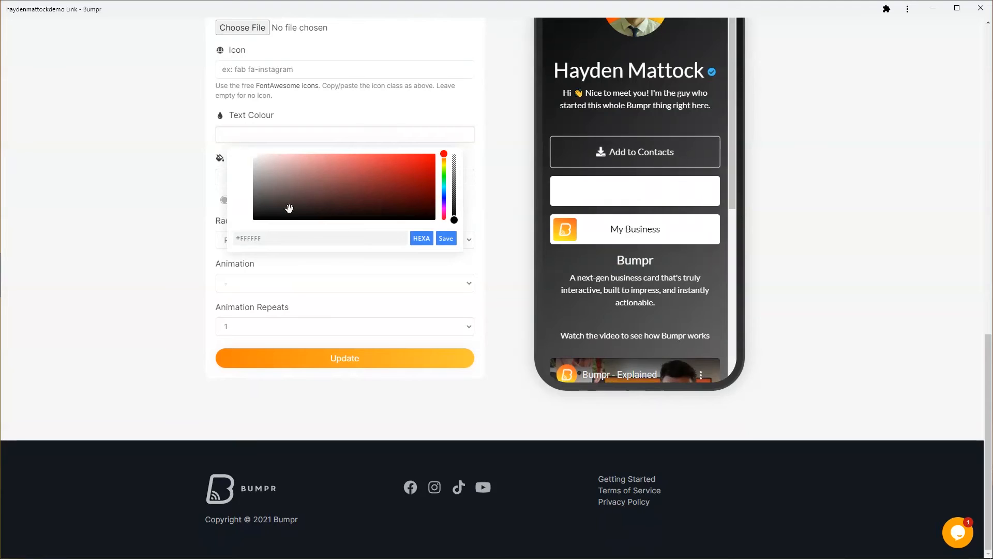
click(171, 217)
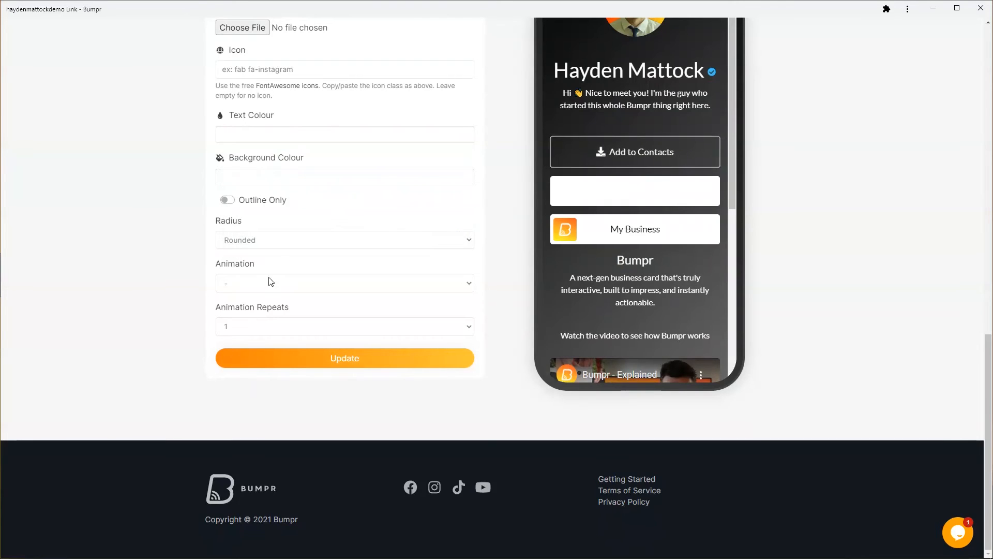
click(227, 200)
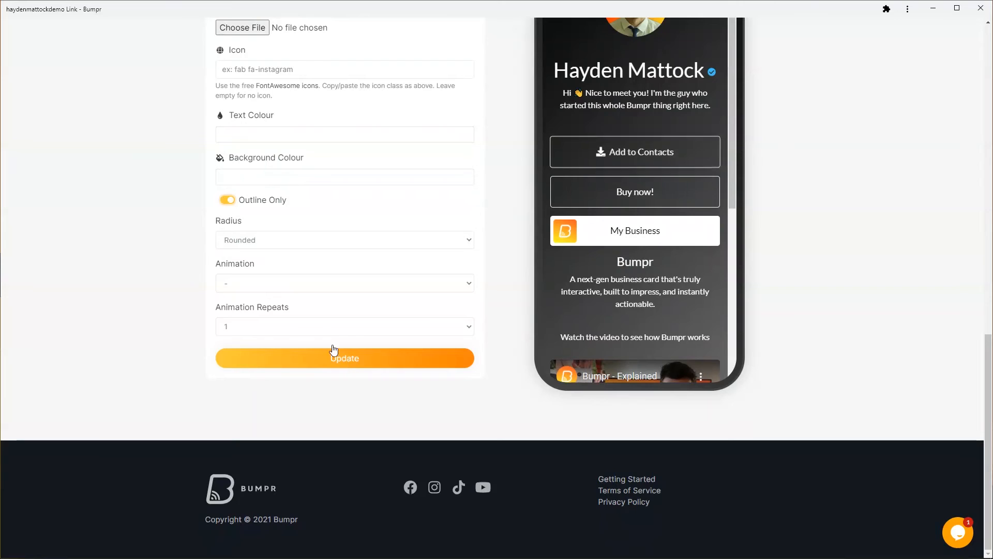
click(328, 361)
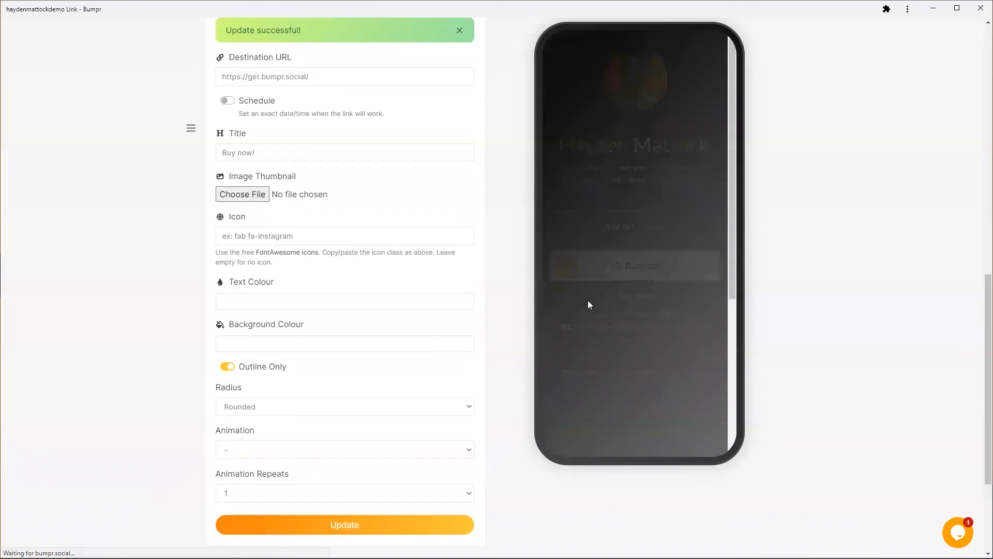
scroll(614, 302, down, 6)
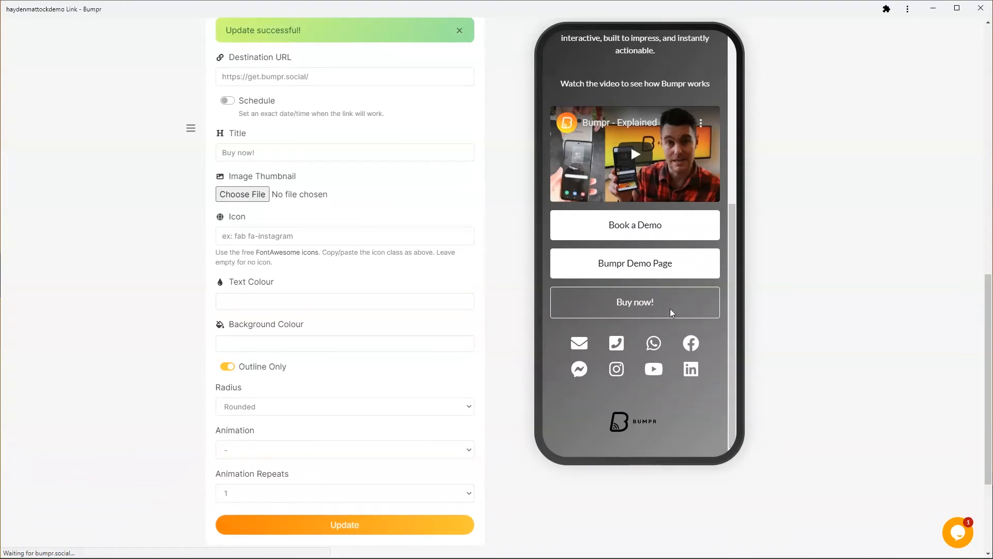
scroll(300, 199, up, 3)
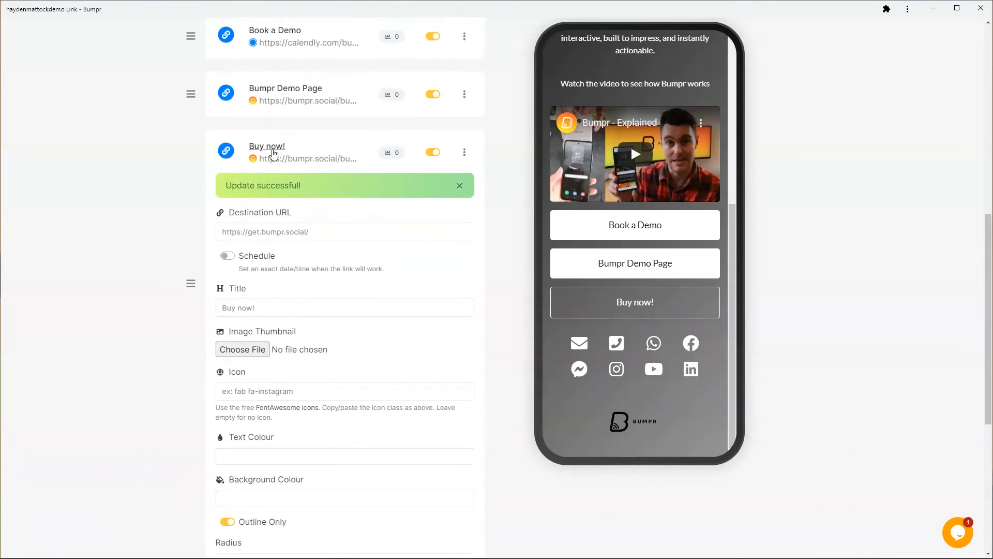
click(273, 152)
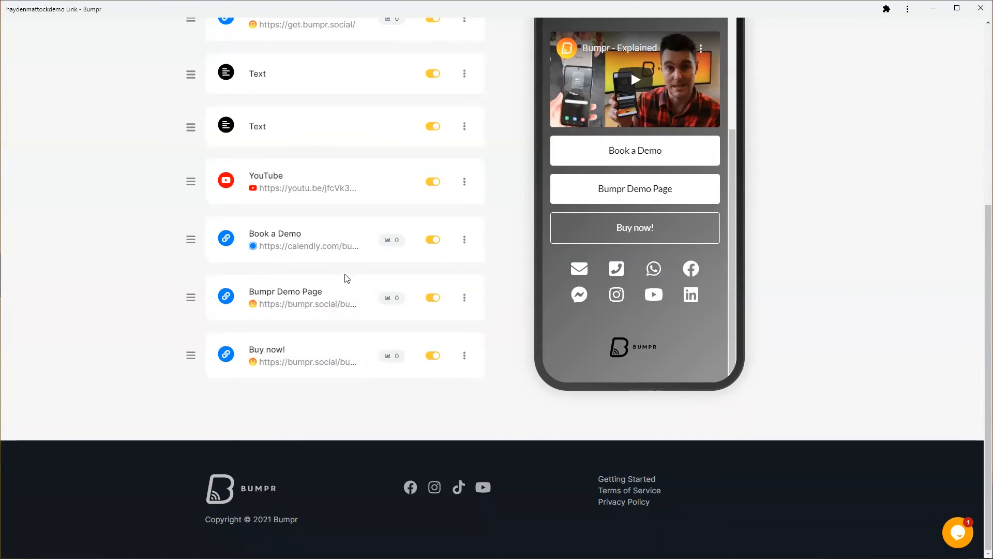
Step: Give the Buy now! button a pulse animation repeating Infinite and save it
scroll(636, 242, up, 1)
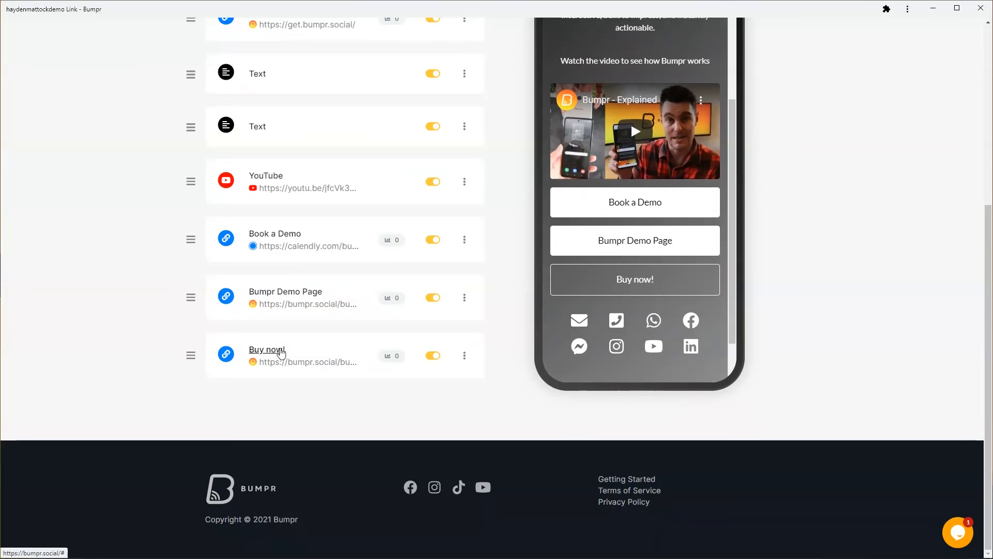
click(280, 350)
scroll(289, 319, down, 5)
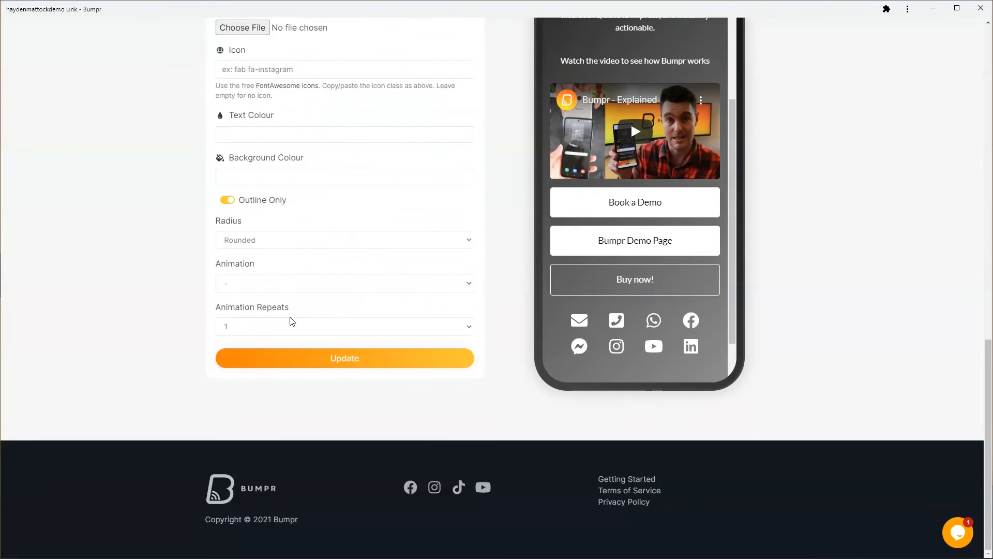
click(275, 288)
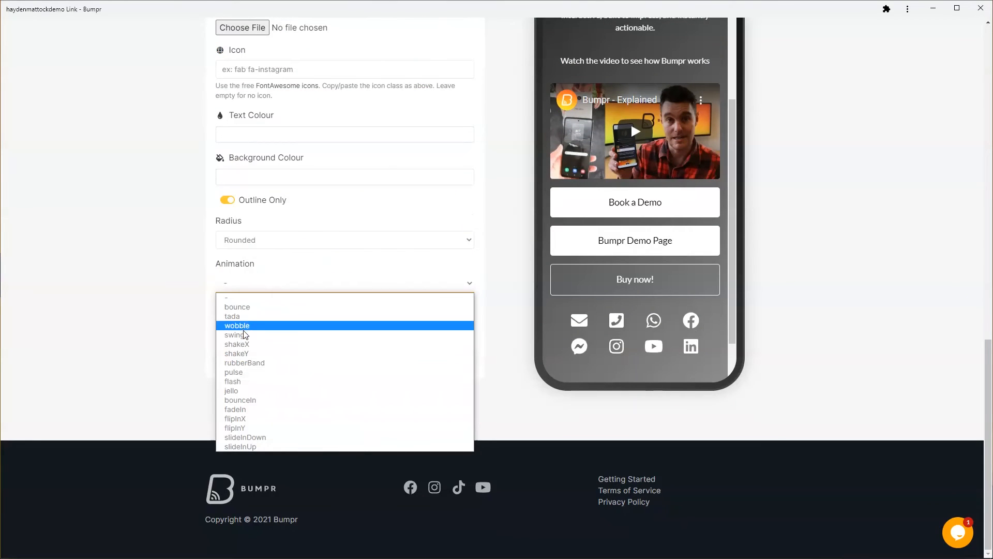
click(244, 372)
click(265, 331)
click(246, 358)
click(247, 358)
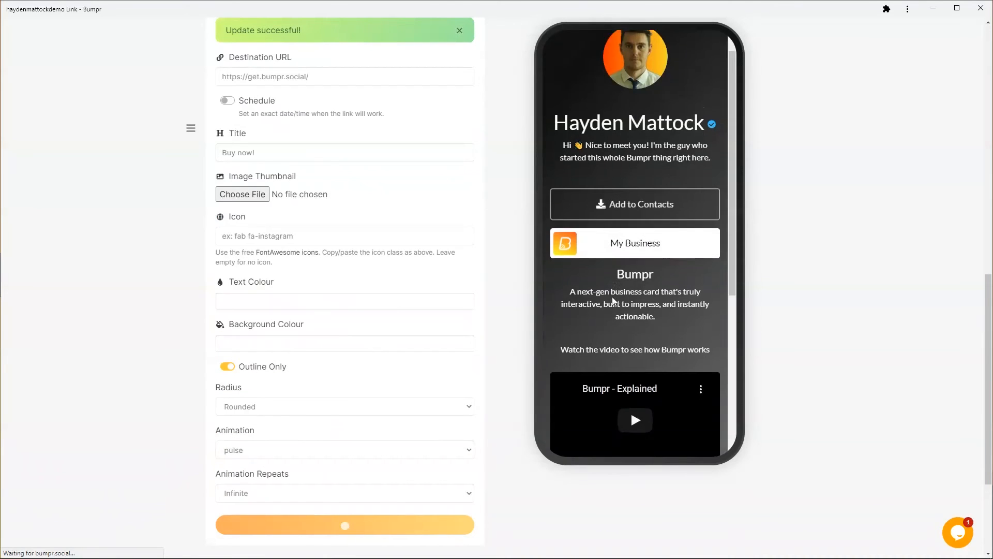
scroll(661, 305, down, 5)
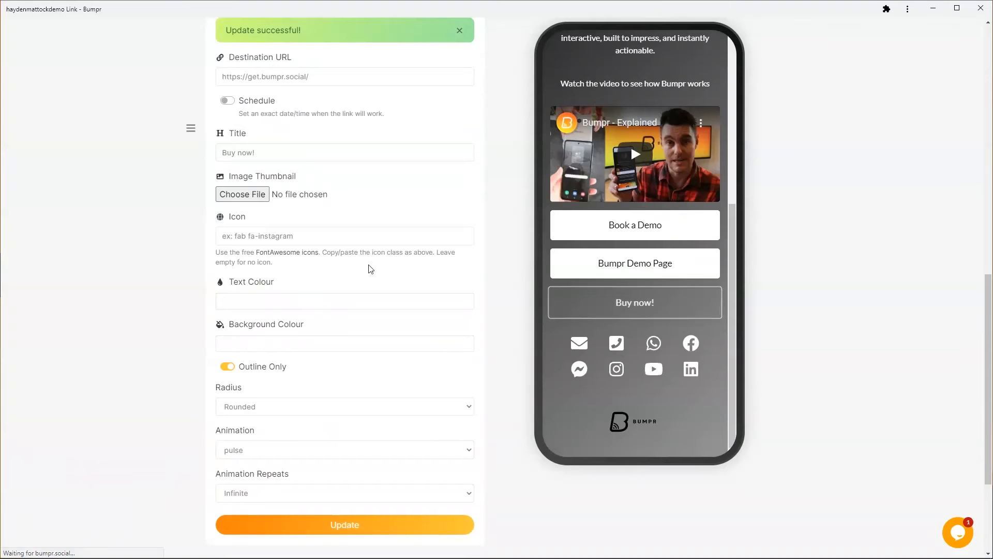
scroll(348, 260, up, 4)
click(267, 199)
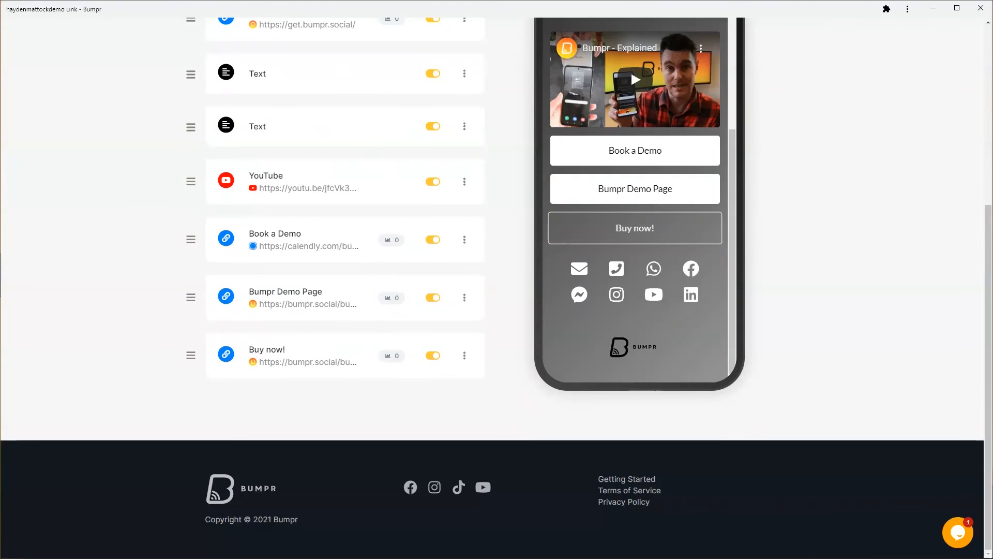
scroll(420, 257, up, 4)
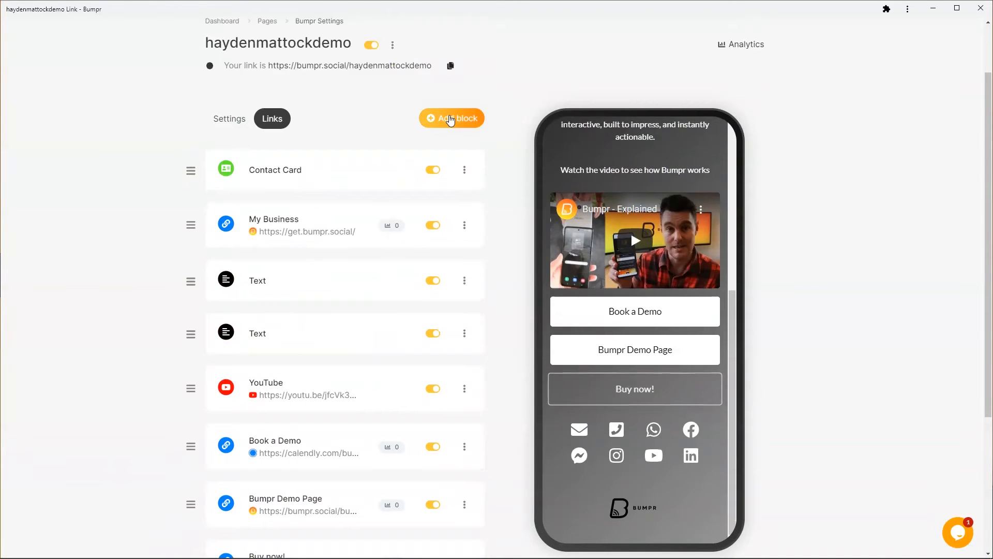
click(450, 118)
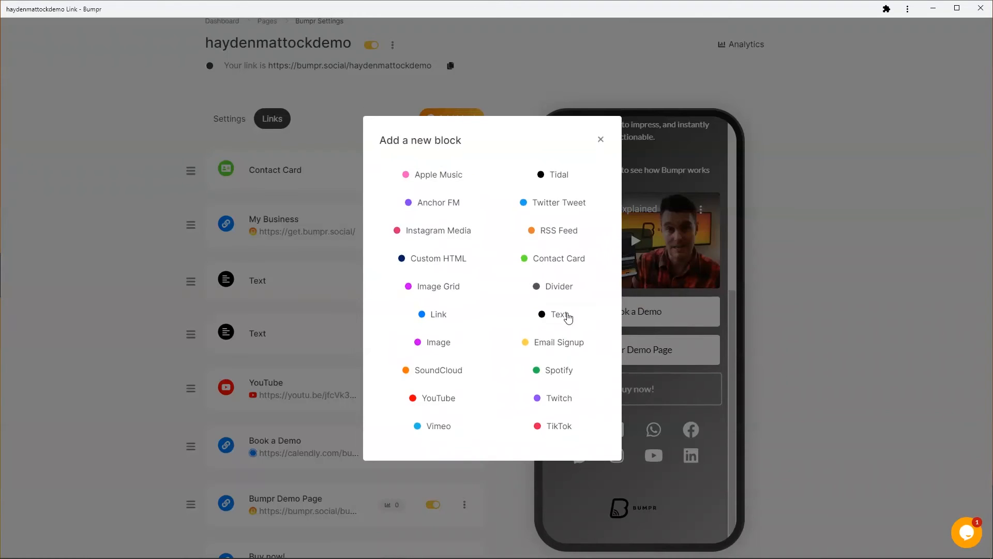
Step: Add an untitled Text block reading 'Make your new connections count! Get yourself a Bumpr right now'
click(568, 317)
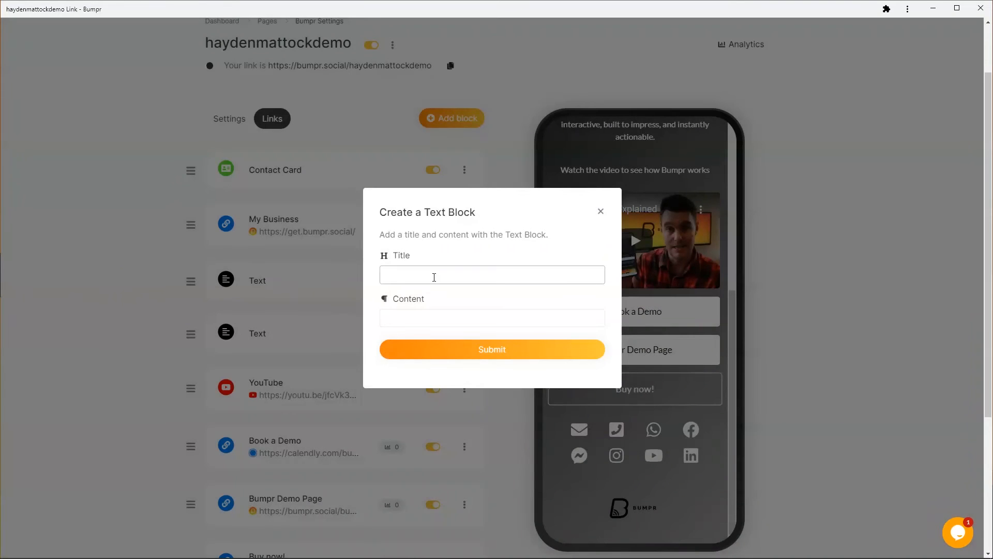
click(431, 316)
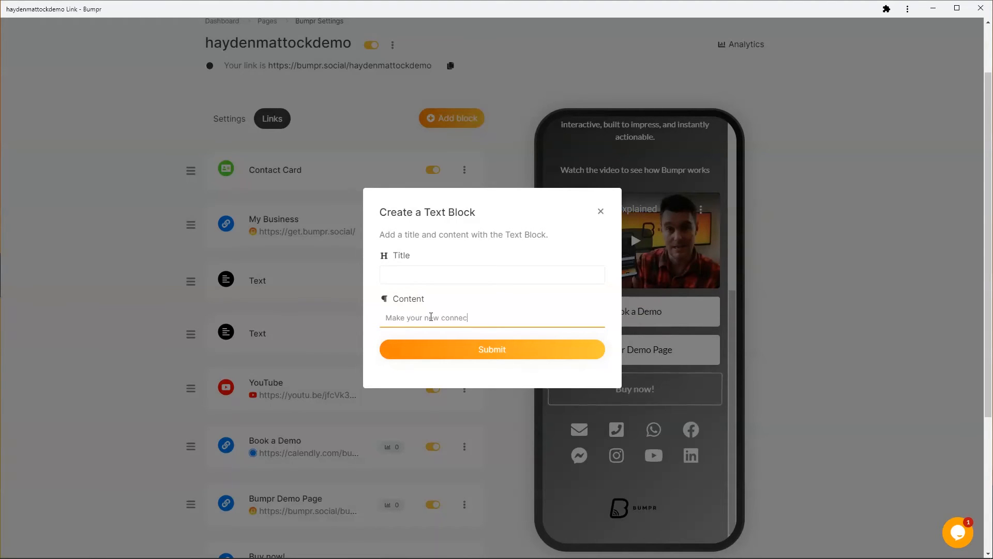
text(Make your new connections count! Get yourself a Bumpr)
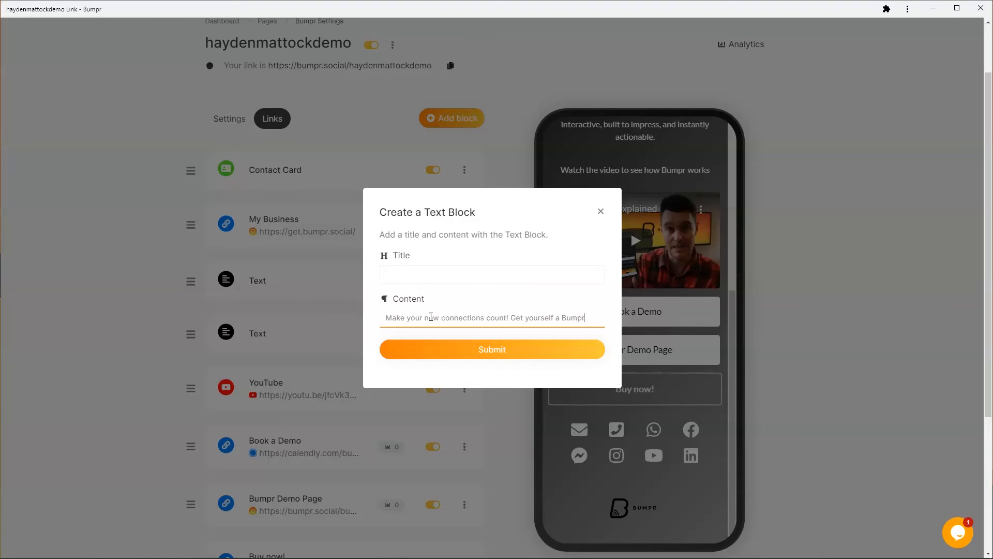
text(now.)
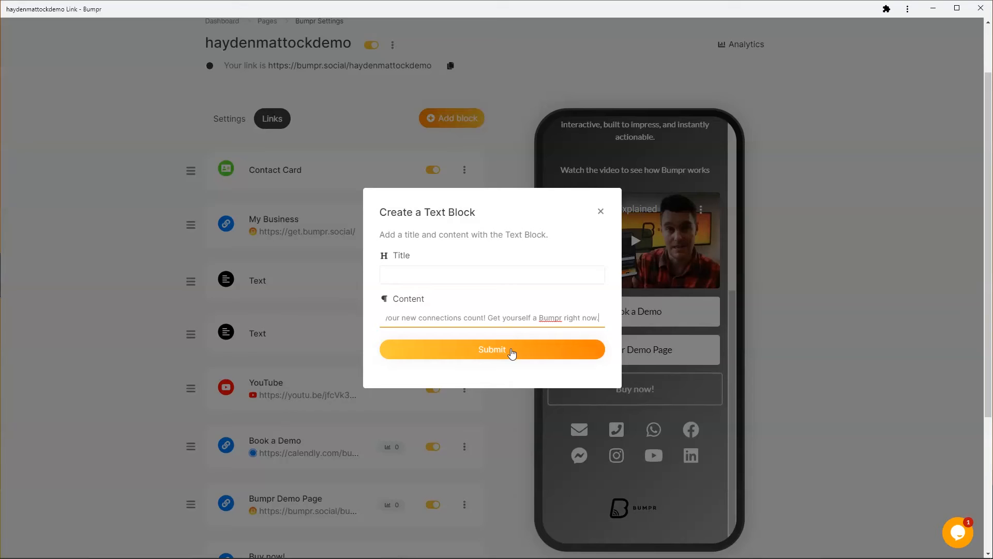
click(513, 352)
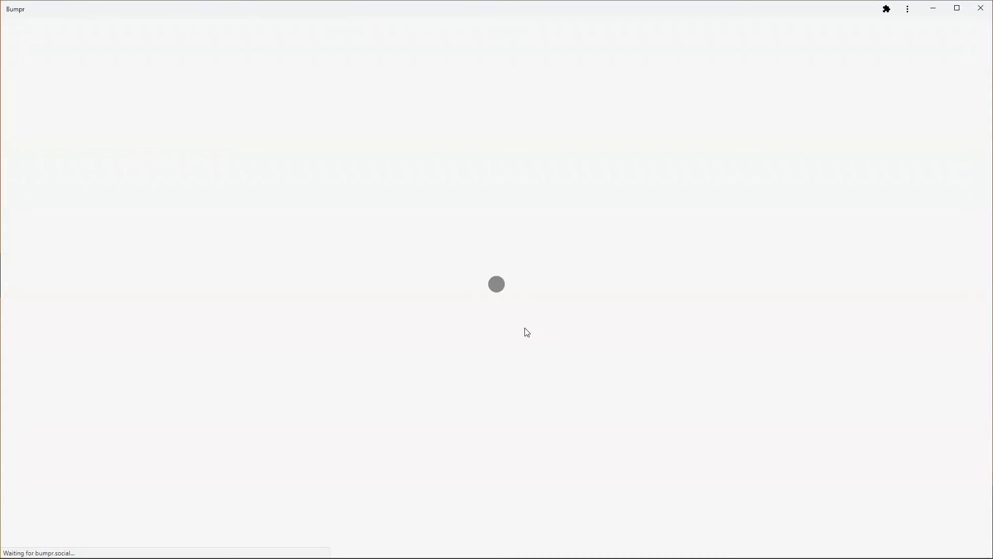
Step: Move the 'Make your new connections count!' text block between Bumpr Demo Page and Buy now!
scroll(761, 308, down, 3)
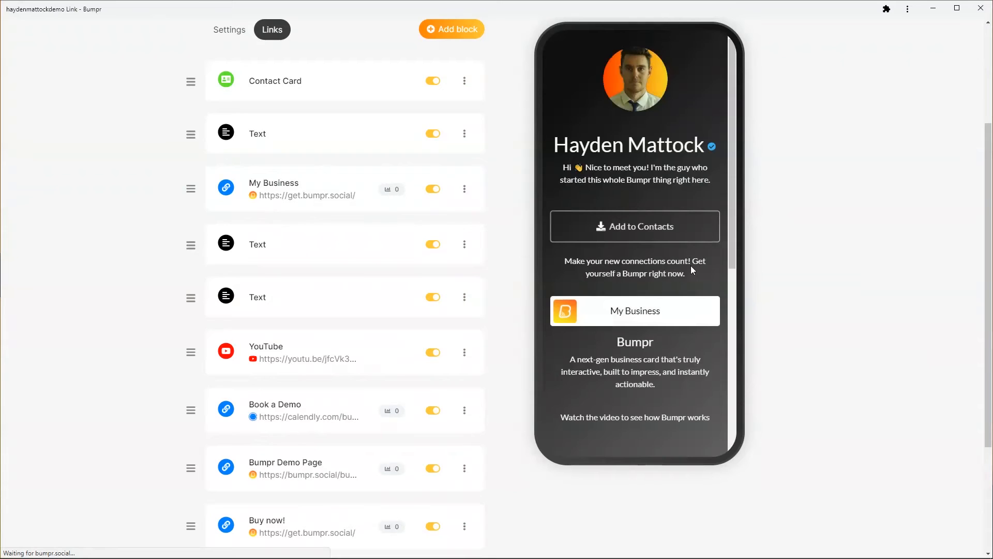
scroll(691, 269, down, 2)
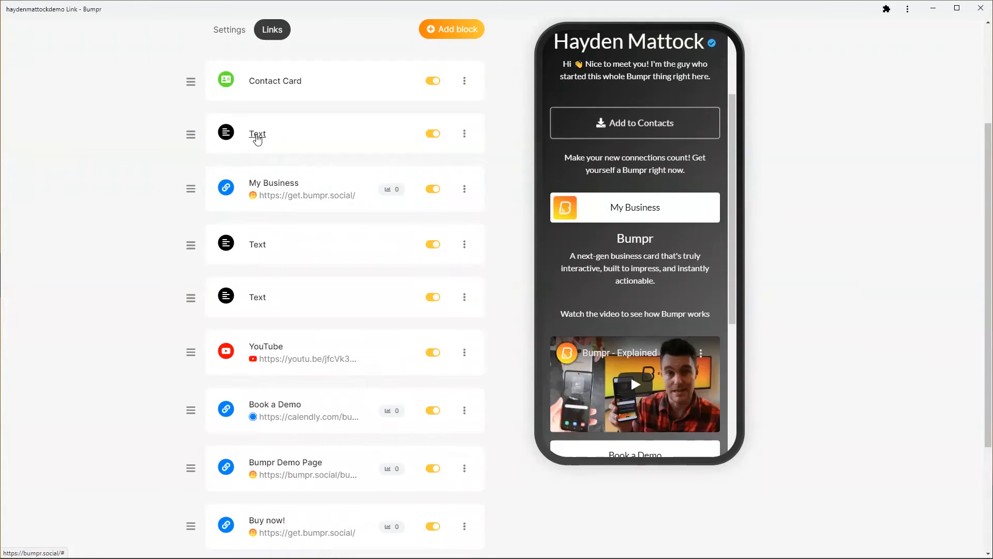
click(257, 134)
click(257, 136)
scroll(134, 176, down, 3)
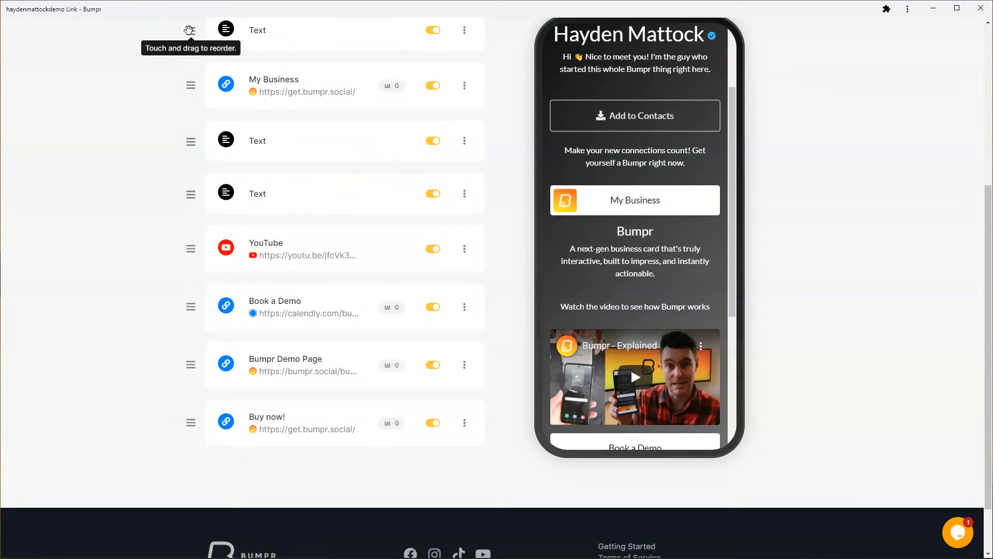
drag(186, 33, 194, 381)
scroll(569, 290, down, 4)
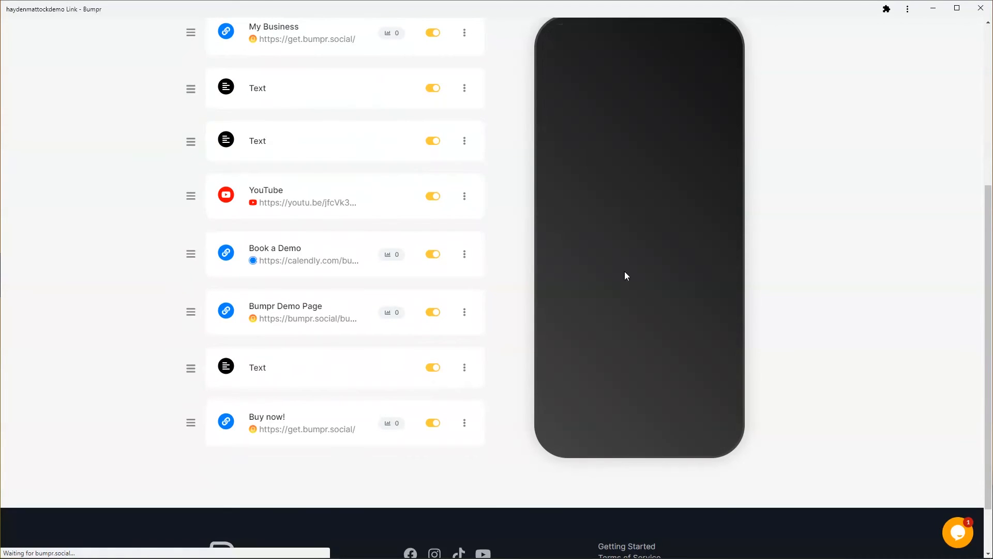
scroll(642, 310, down, 6)
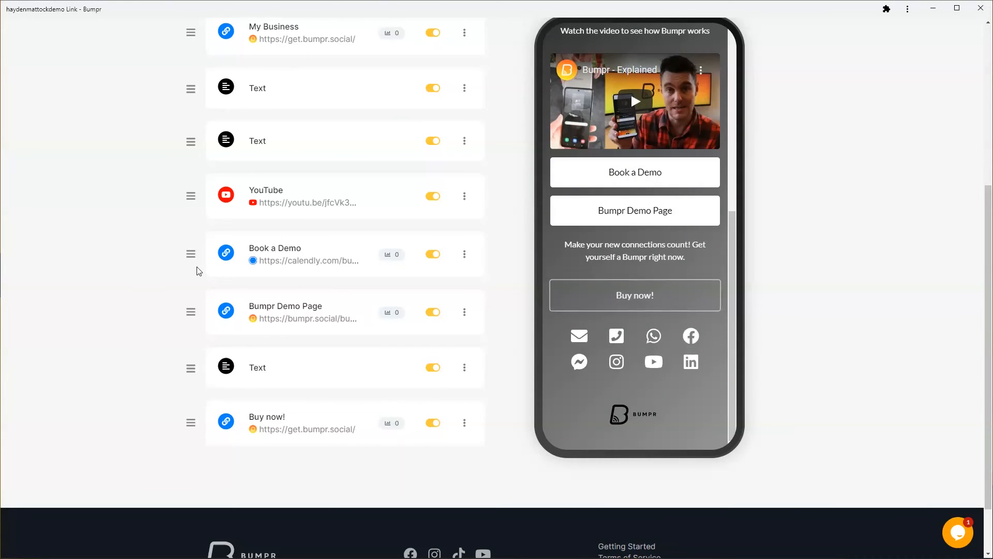
scroll(296, 242, up, 4)
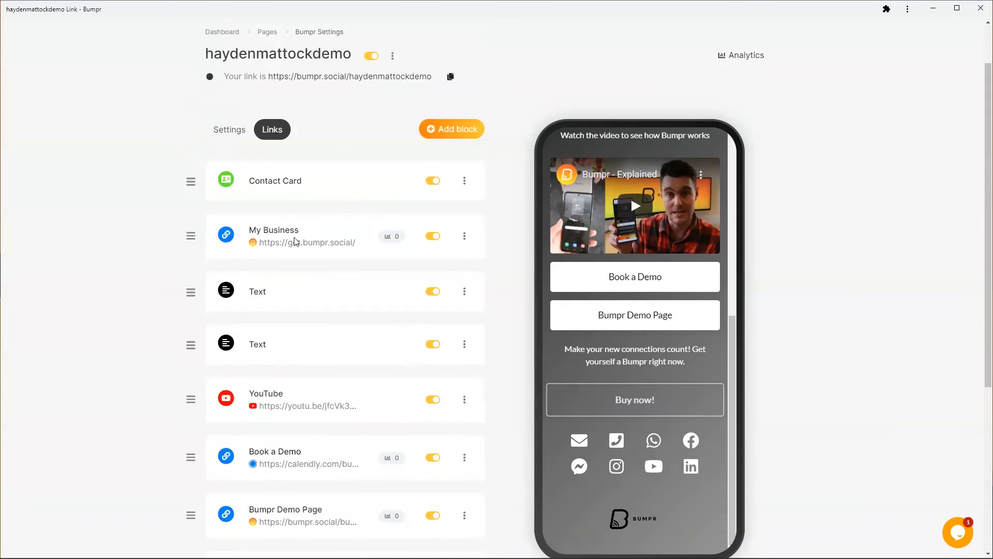
scroll(296, 242, up, 1)
scroll(585, 280, up, 6)
scroll(590, 280, down, 4)
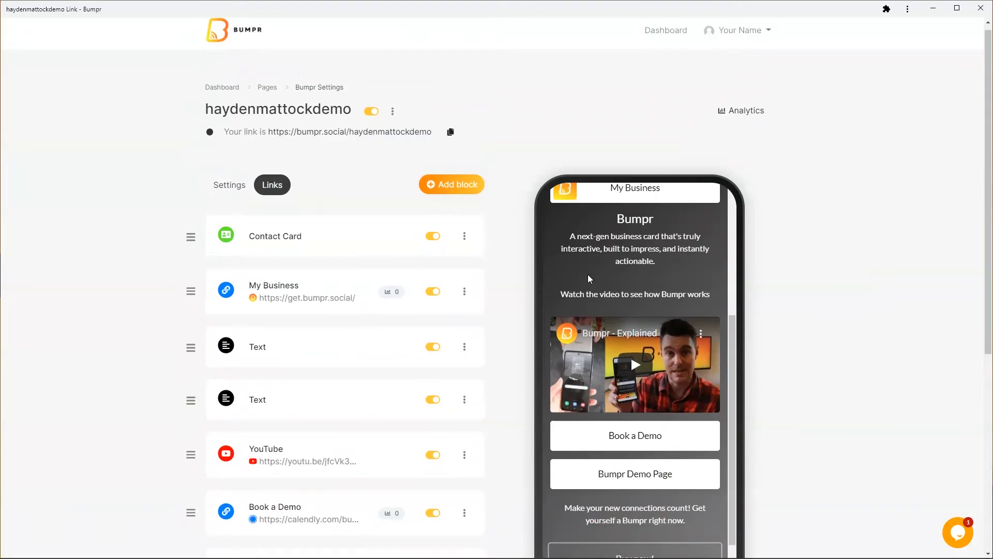
Step: Add an Image block using Bumpr-white-logomark-140×61-trans.png with no destination URL
click(457, 185)
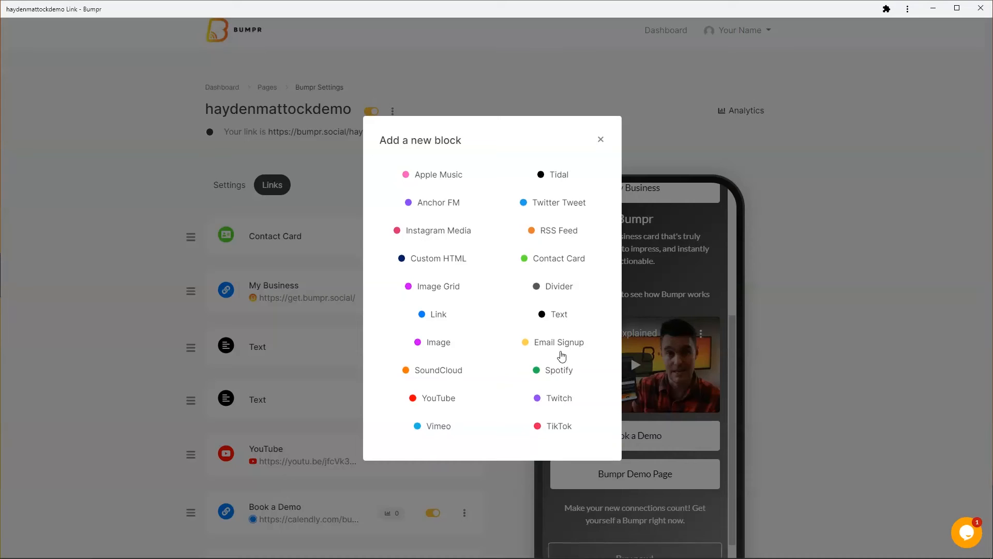
click(441, 345)
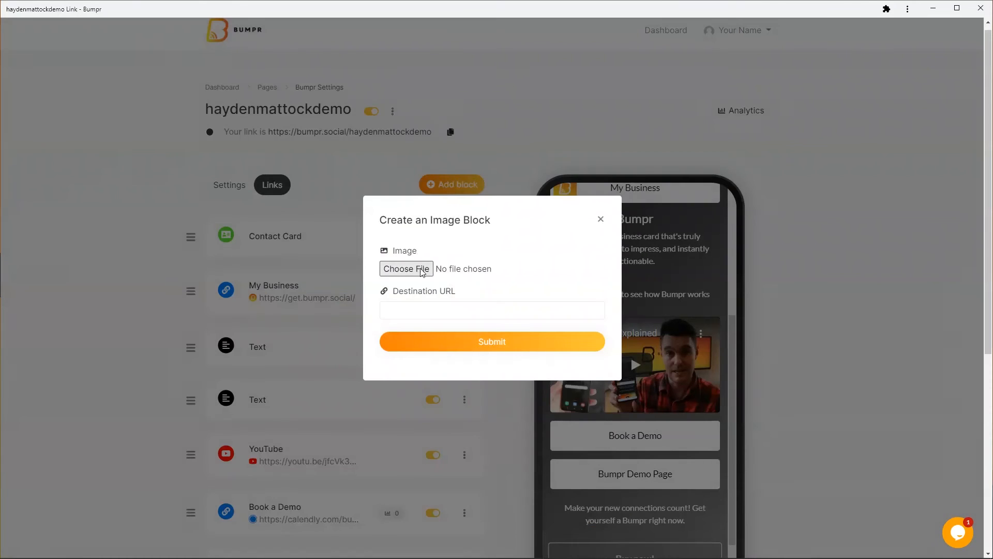
click(422, 271)
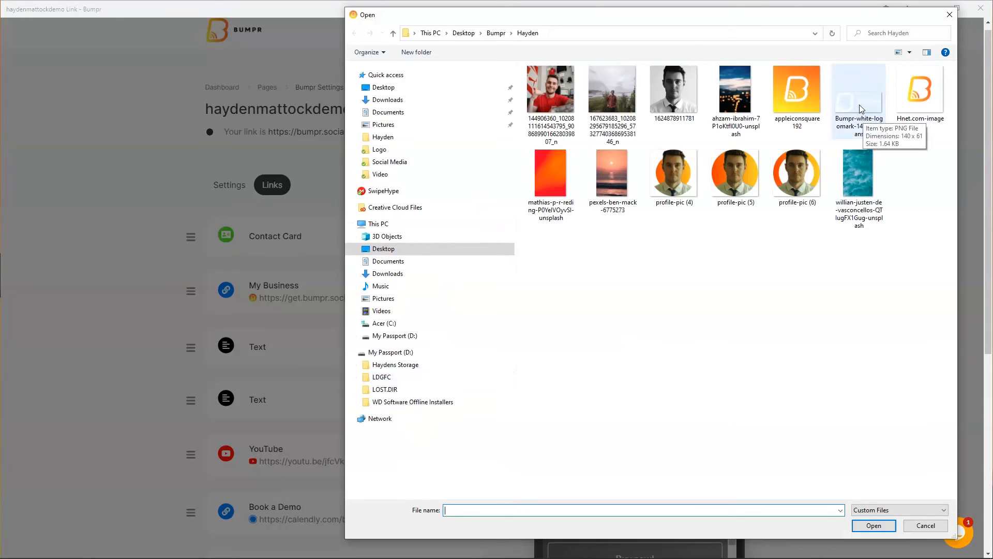
double_click(858, 104)
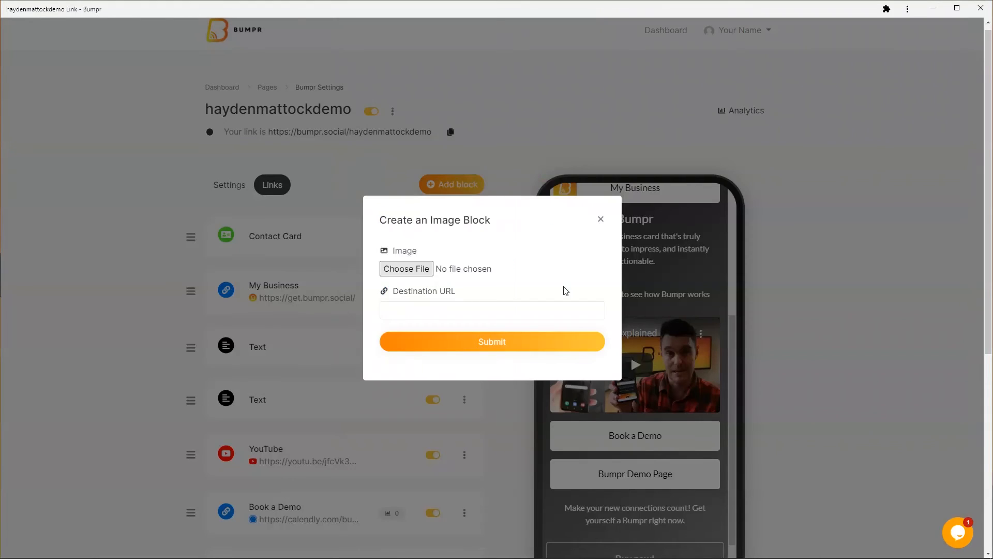
click(443, 310)
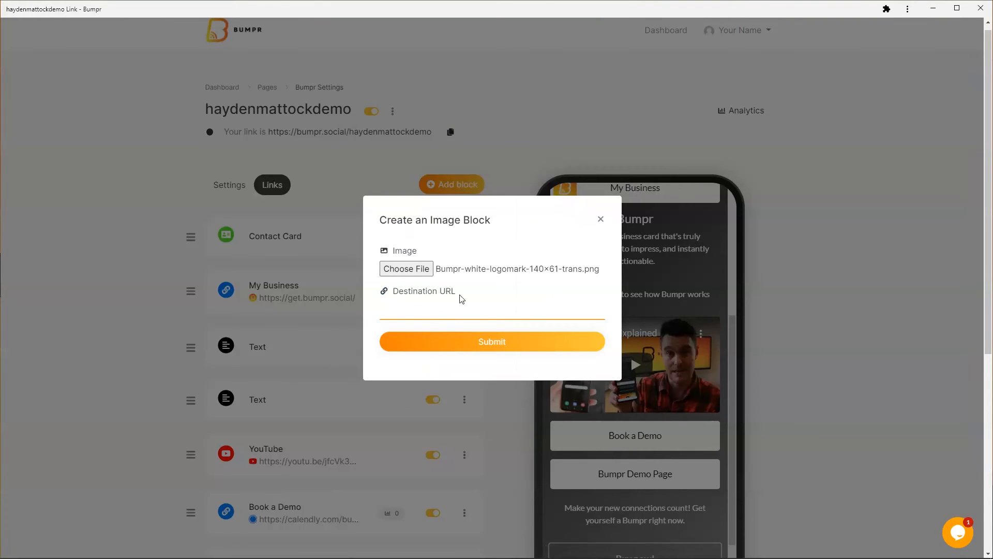
click(484, 341)
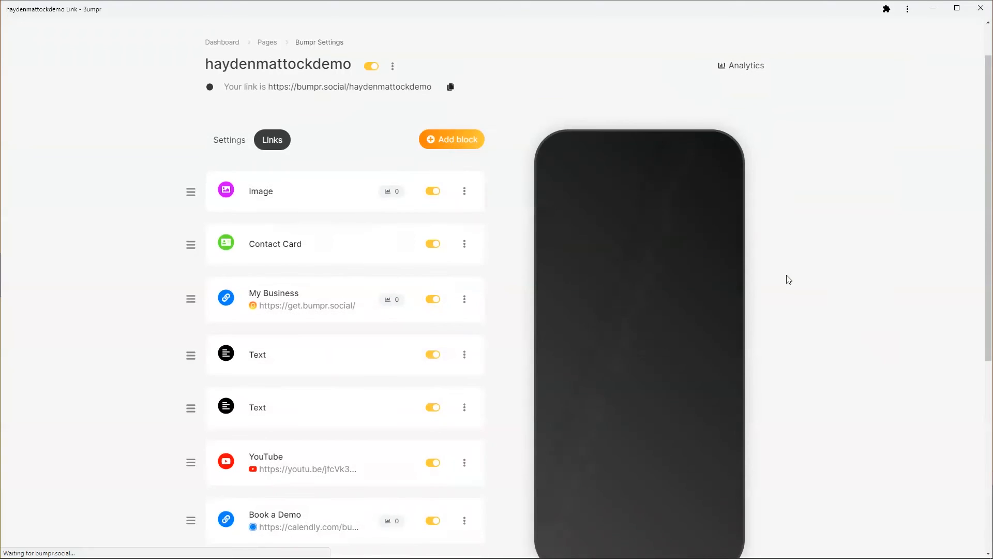
Step: Reposition the logo Image block from the top of the list to directly below Bumpr Demo Page
scroll(785, 282, down, 2)
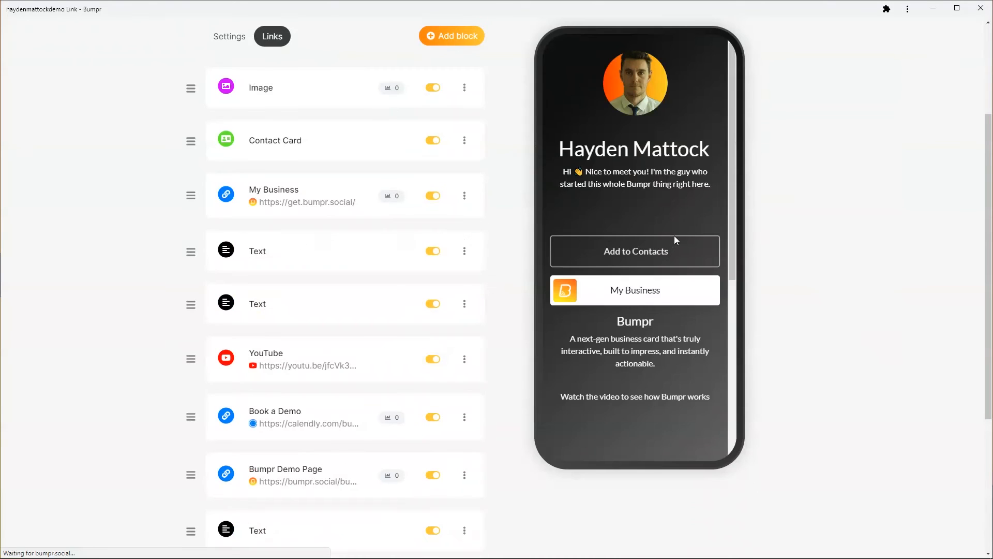
scroll(671, 237, down, 2)
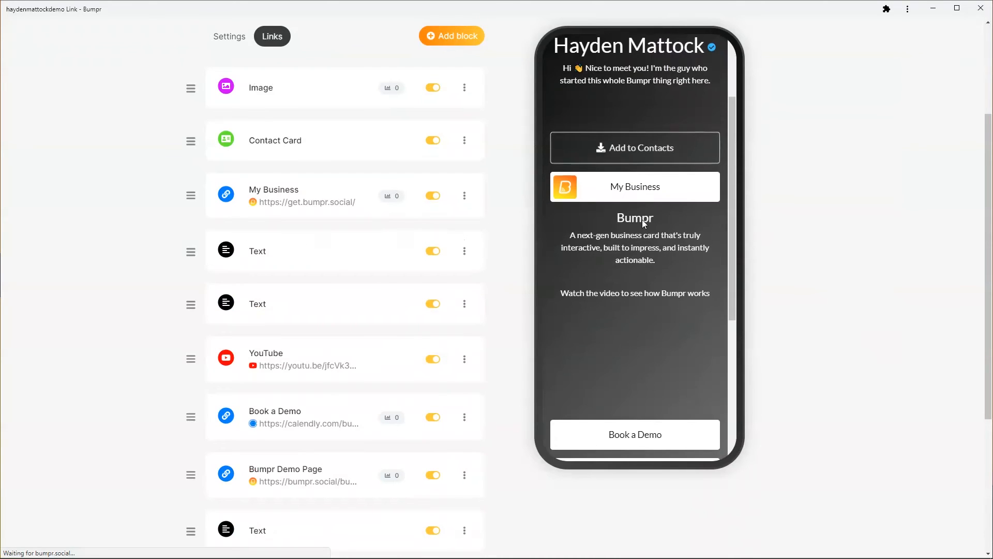
scroll(621, 173, up, 1)
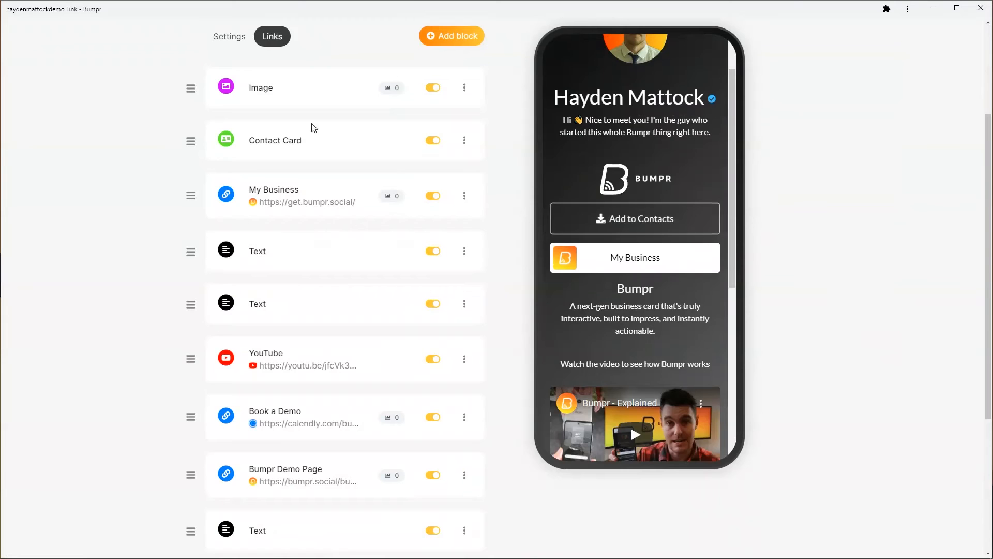
drag(191, 89, 189, 512)
scroll(595, 279, down, 7)
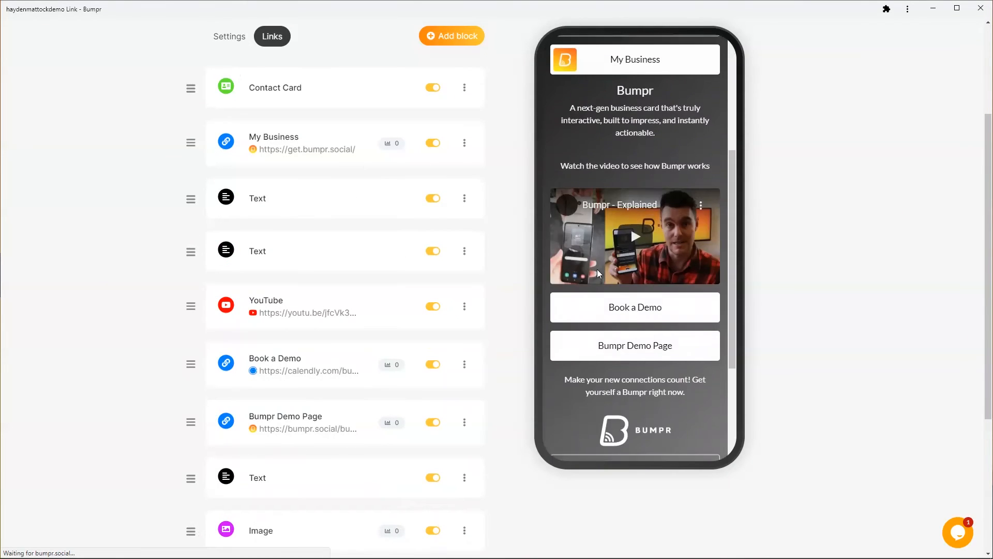
scroll(164, 360, down, 1)
scroll(163, 359, down, 4)
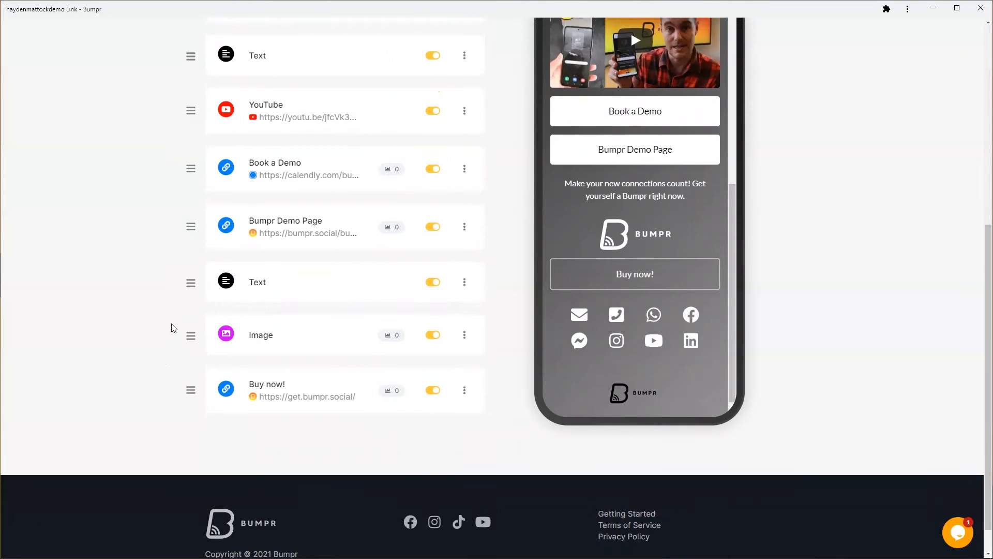
drag(191, 324, 189, 262)
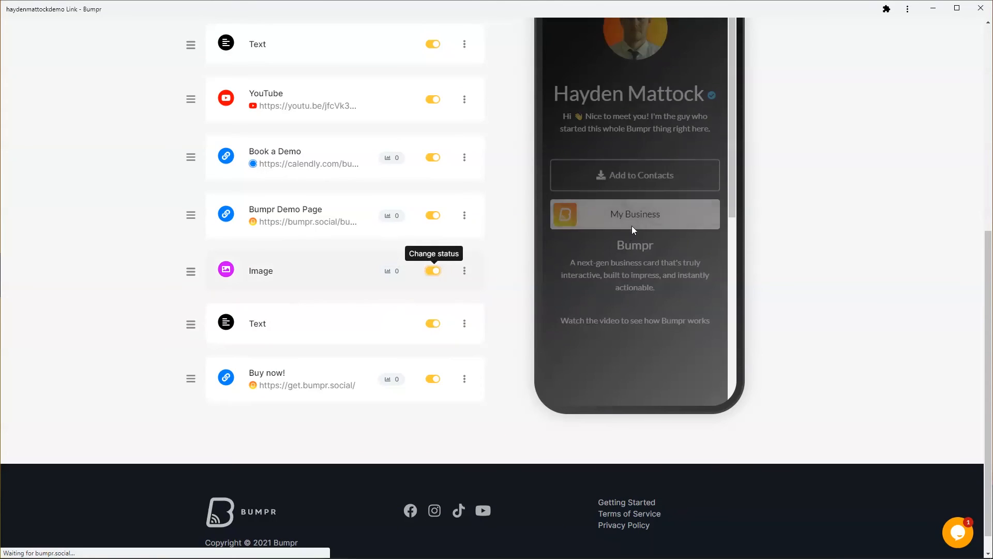
scroll(659, 228, down, 1)
scroll(657, 223, down, 5)
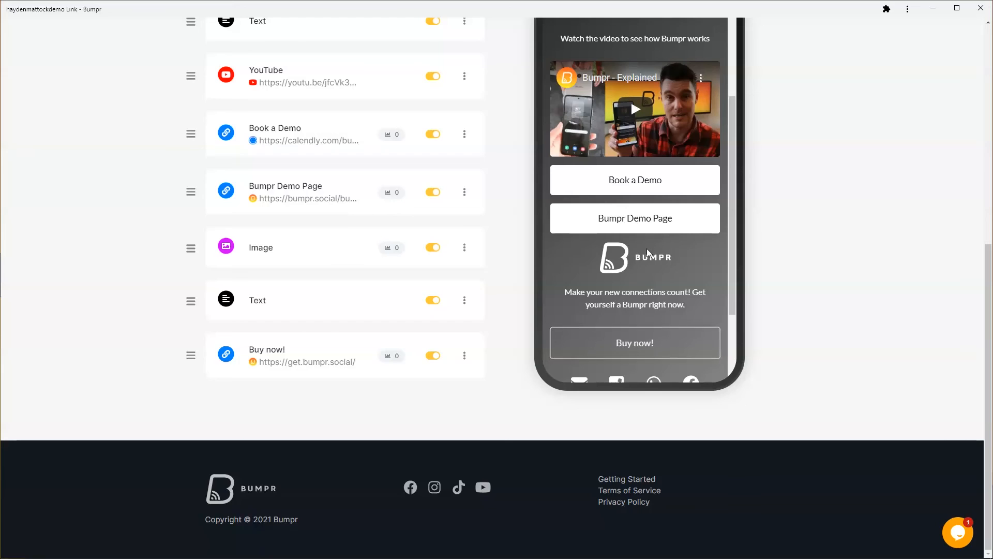
scroll(655, 257, up, 5)
scroll(654, 256, down, 5)
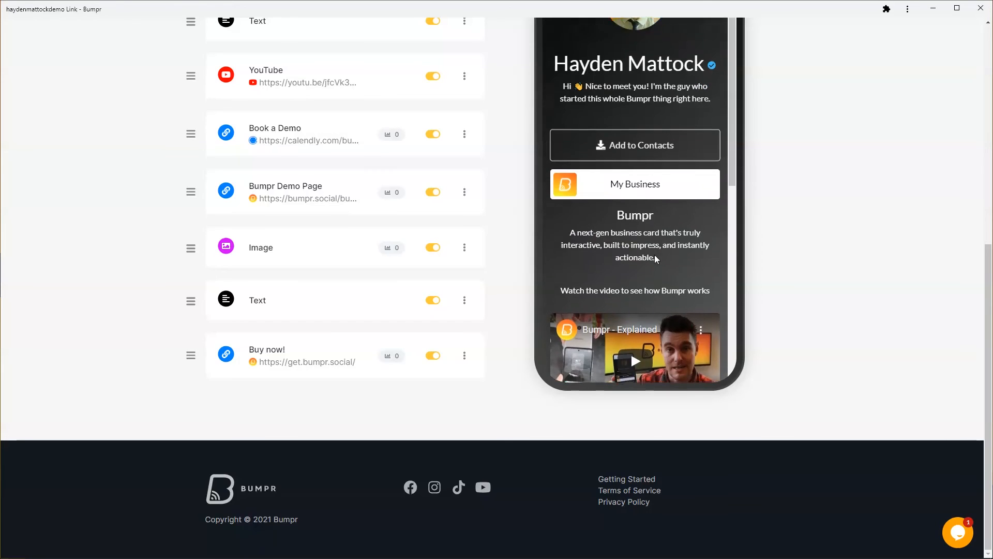
scroll(463, 201, up, 6)
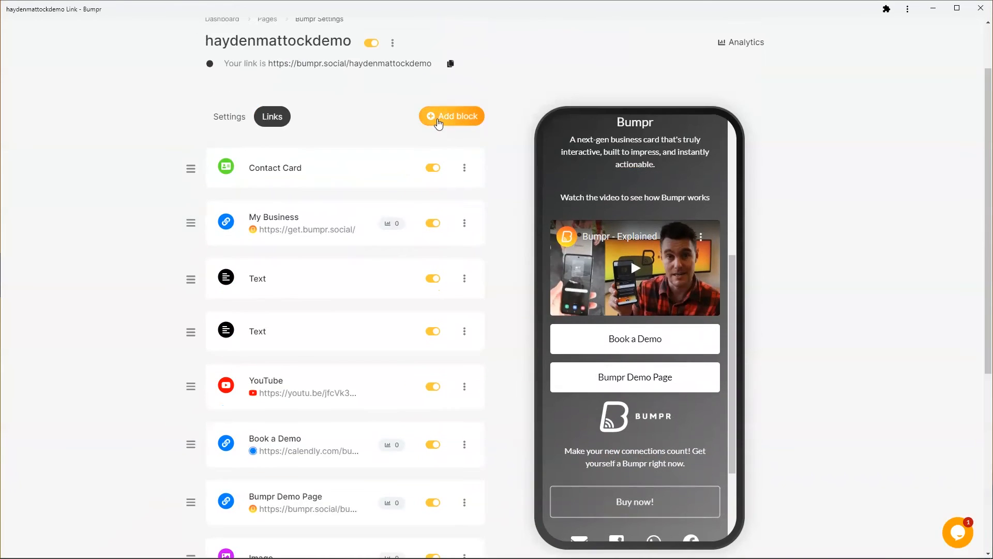
Step: Add a Divider block with its default margins
click(437, 116)
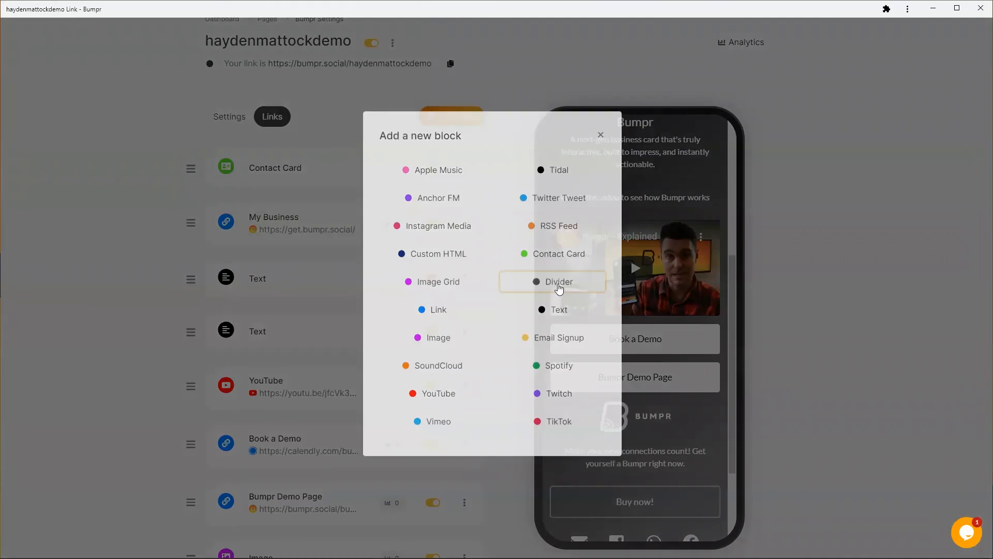
click(558, 286)
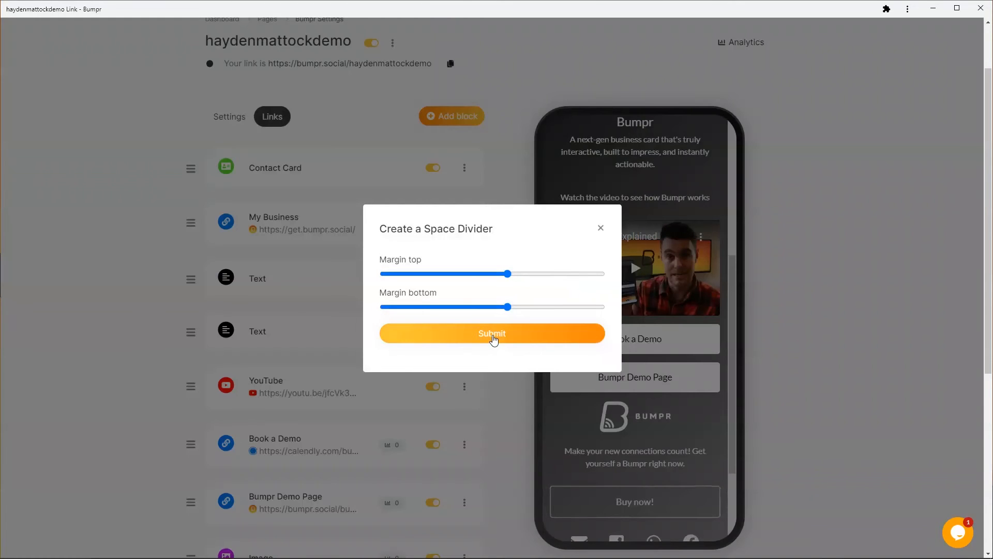
click(499, 334)
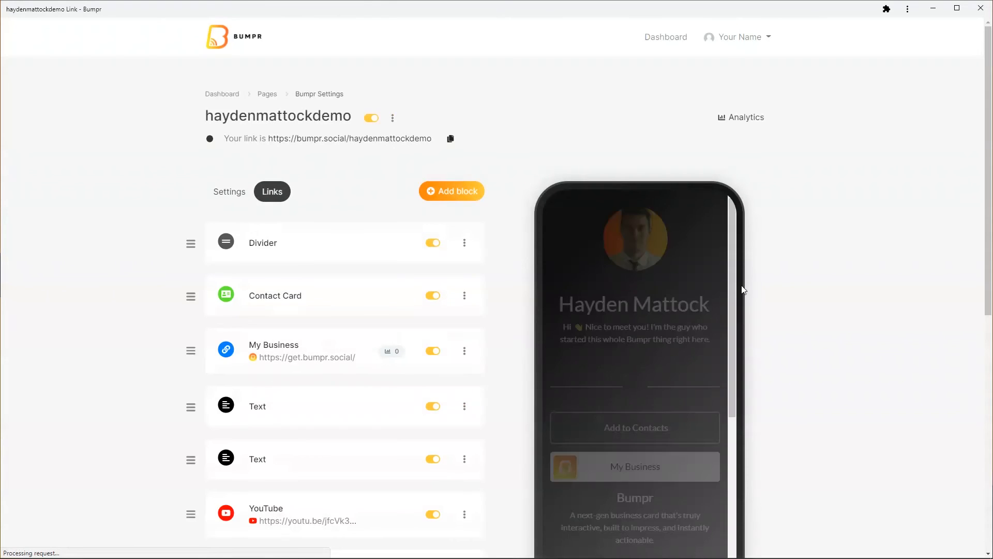
Step: Move the Divider below Bumpr Demo Page and toggle its status
scroll(745, 285, down, 4)
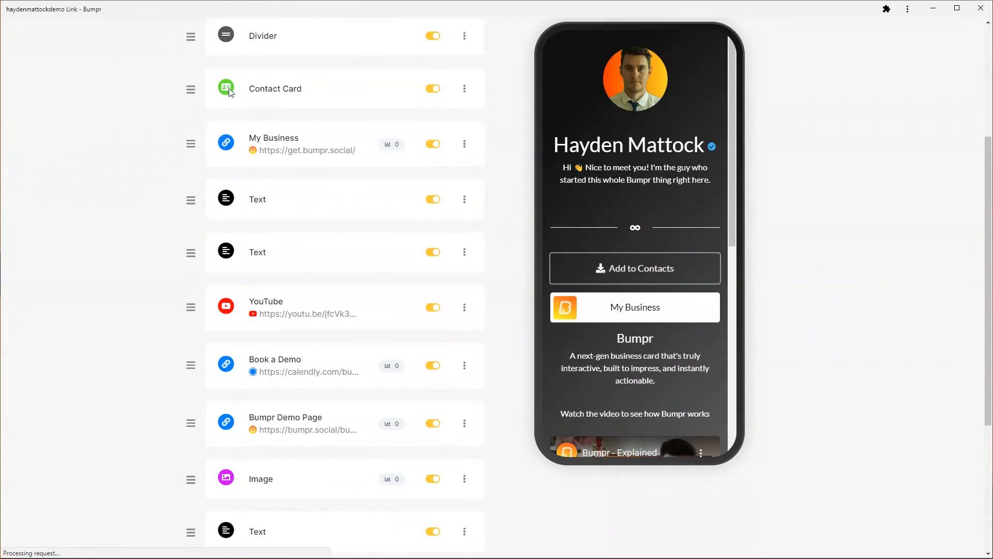
drag(191, 37, 203, 437)
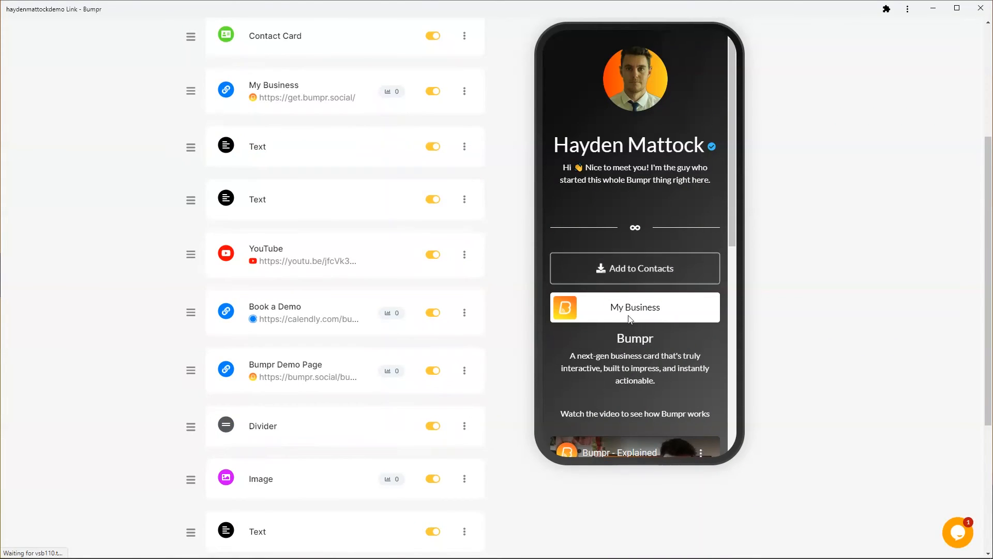
scroll(630, 310, down, 10)
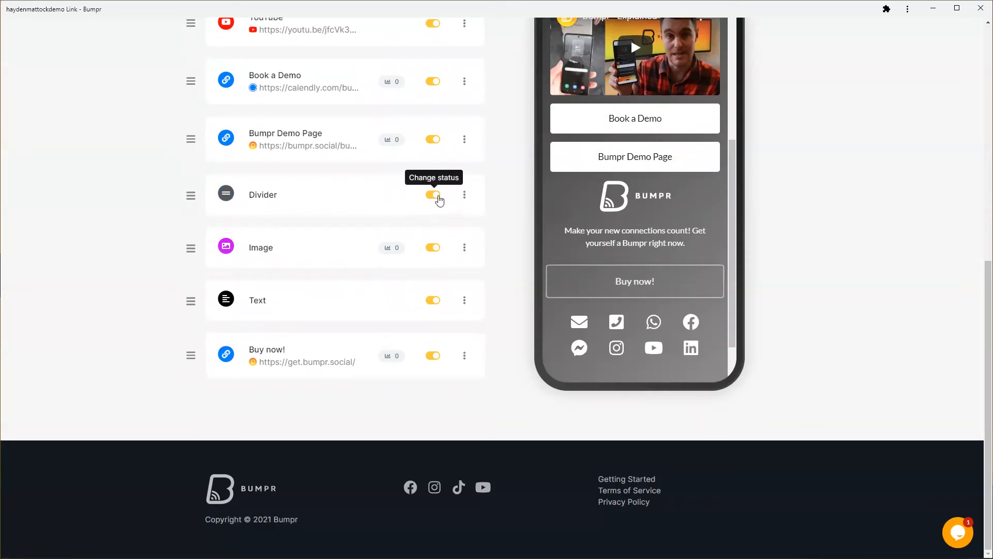
click(438, 197)
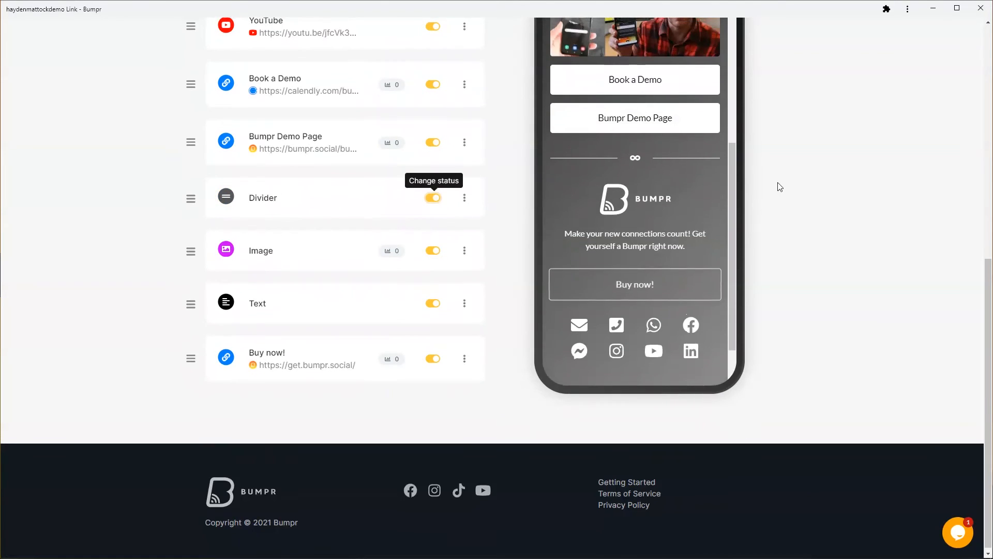
scroll(780, 186, up, 1)
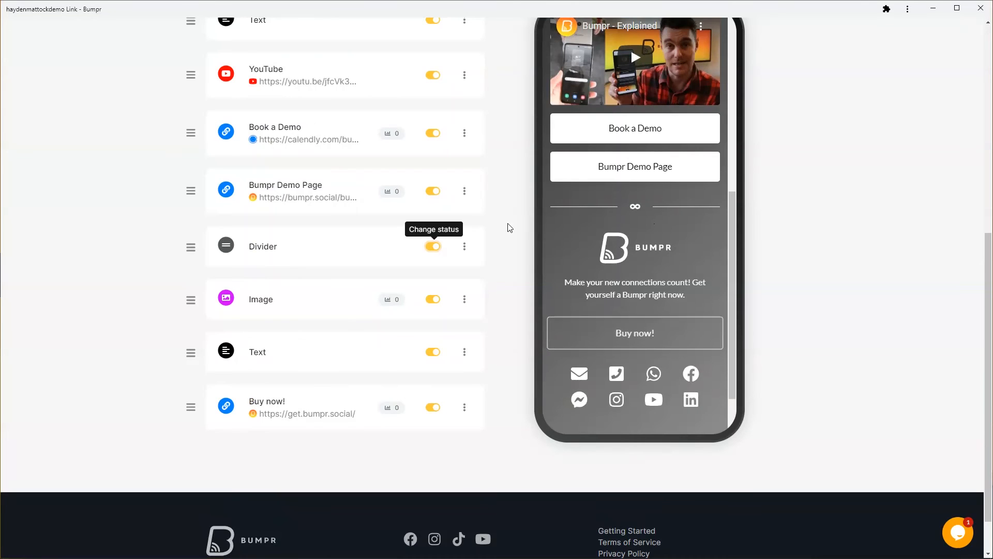
Step: Remove the fa fa-infinity icon from the Divider and save it
click(271, 249)
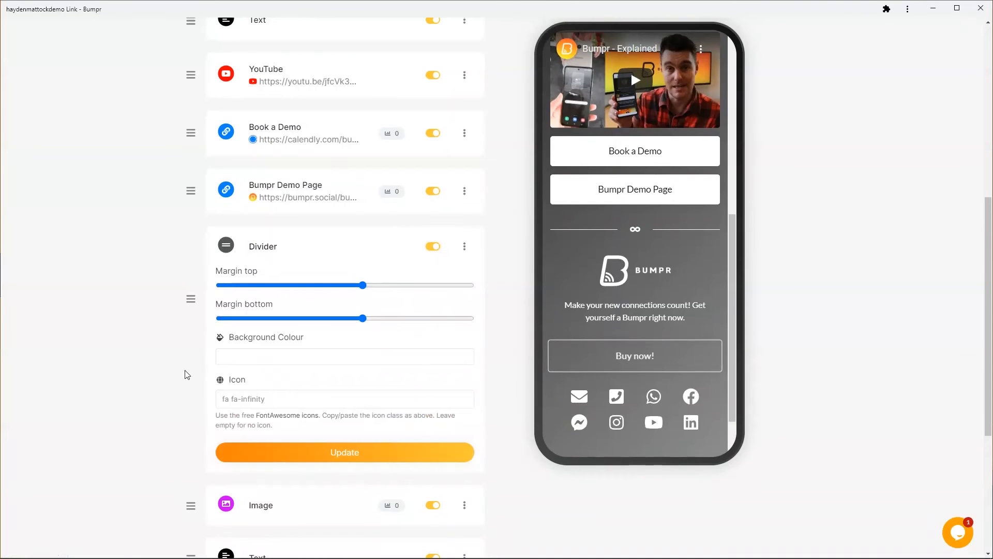
click(269, 400)
click(275, 400)
drag(273, 400, 211, 402)
key(BackSpace)
click(176, 393)
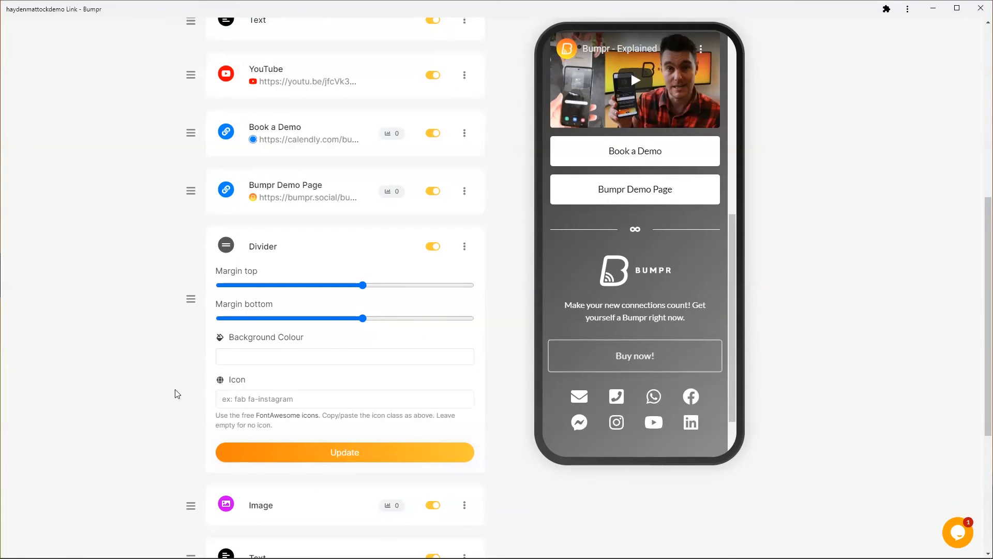
click(331, 451)
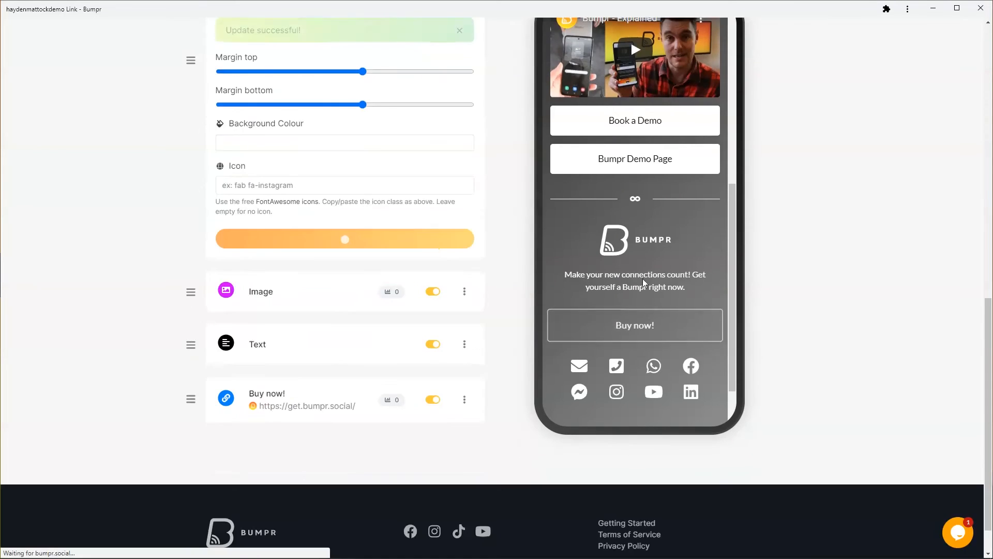
Step: Set the Divider's background colour to black and apply it
scroll(601, 257, down, 5)
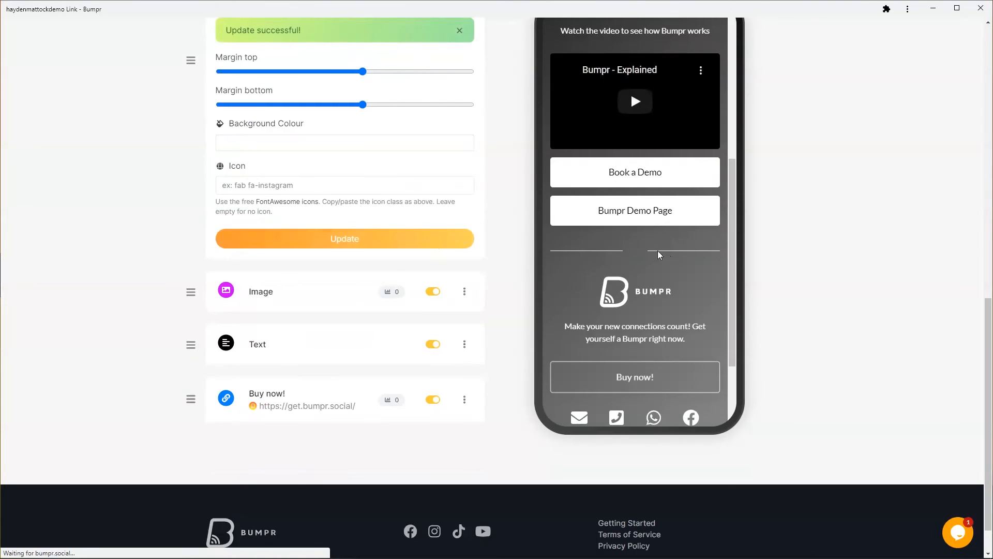
scroll(283, 178, up, 2)
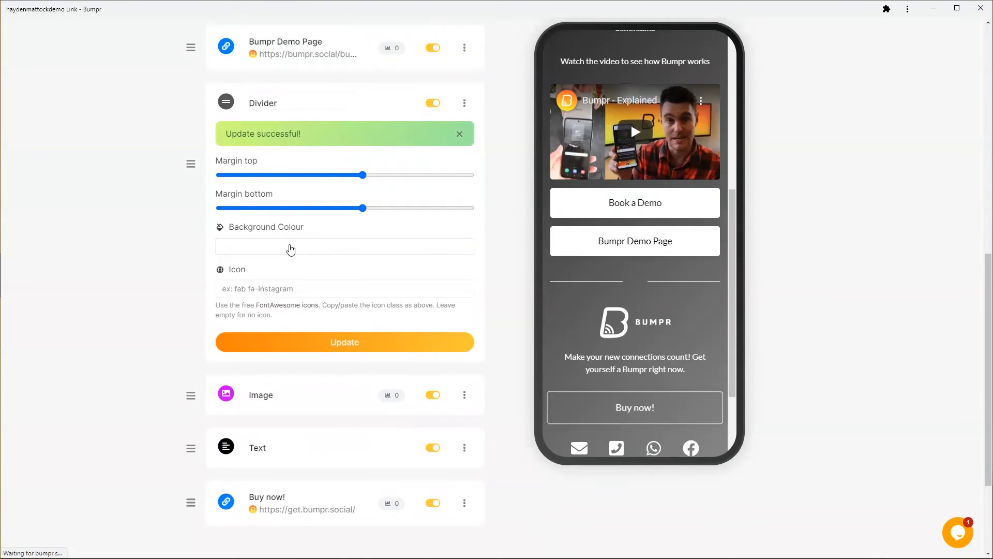
click(288, 247)
click(270, 328)
click(269, 332)
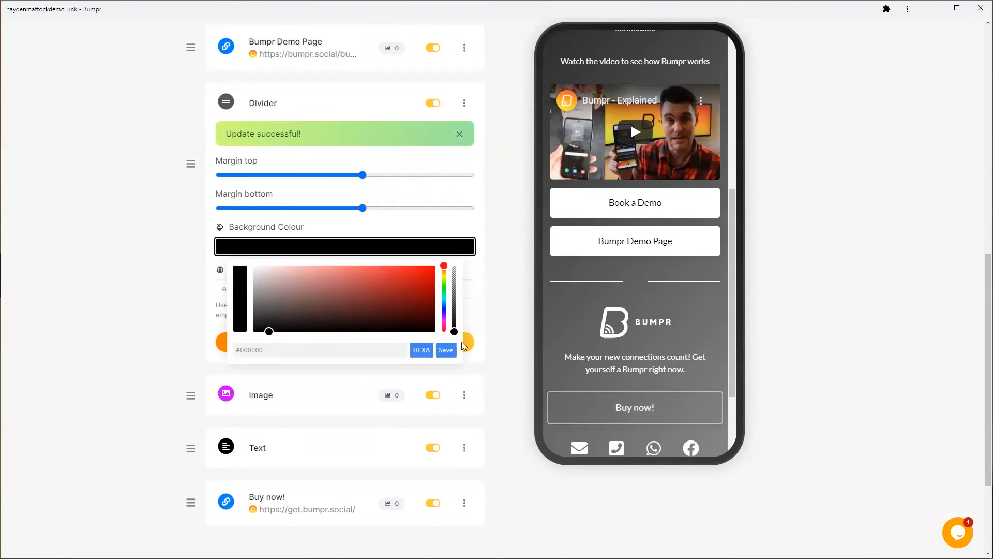
click(446, 350)
click(346, 353)
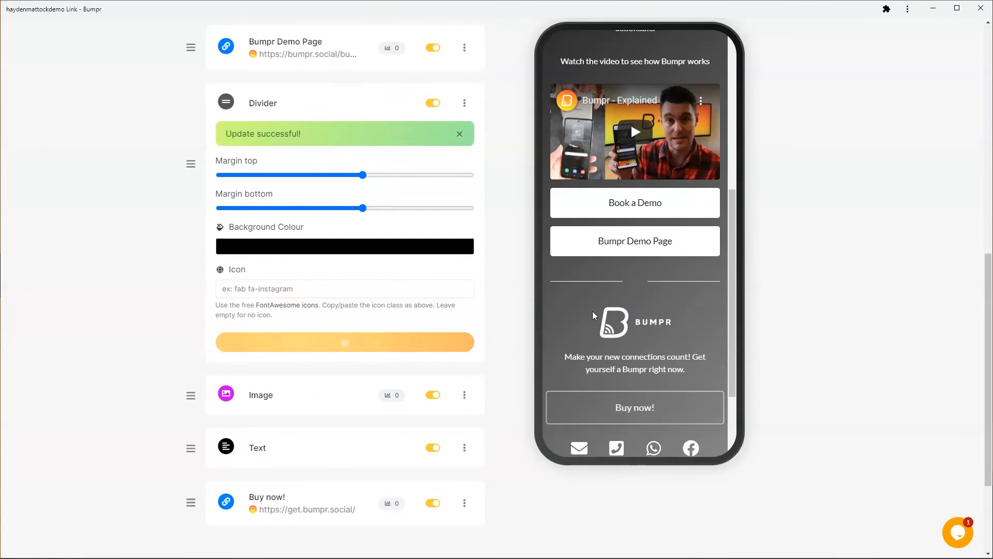
Step: Shrink the Divider's top and bottom margins to matching smaller values
scroll(610, 303, down, 2)
scroll(633, 272, down, 7)
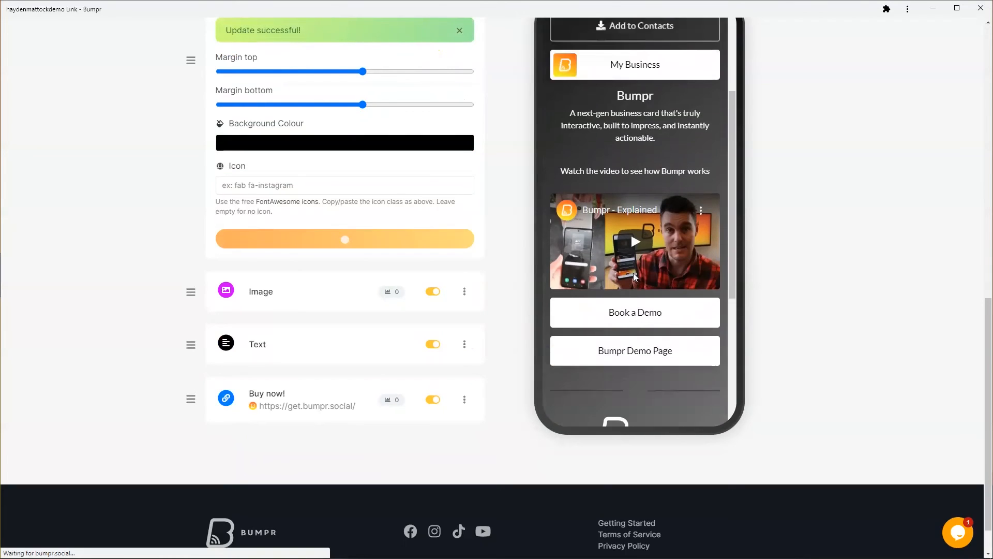
scroll(809, 212, up, 2)
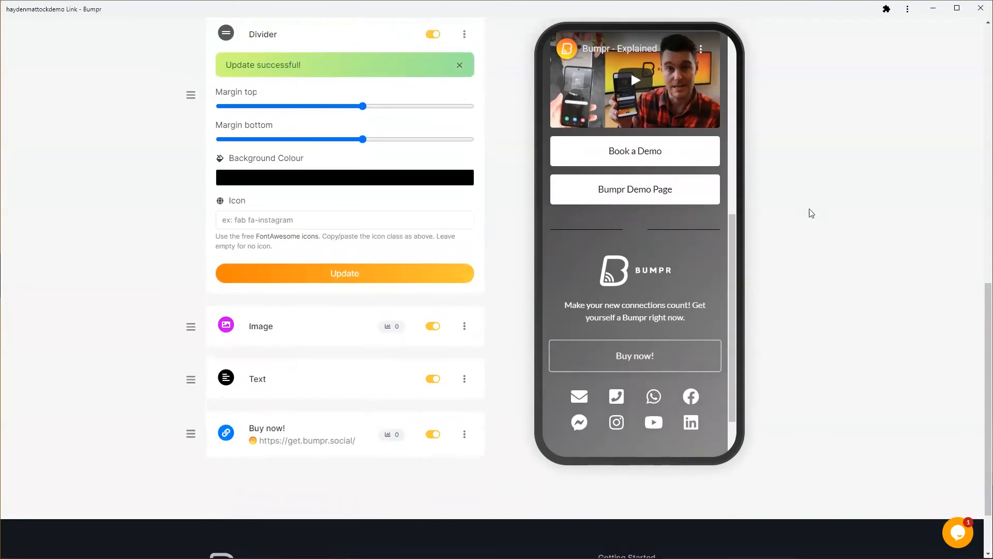
drag(361, 175, 291, 175)
drag(362, 208, 292, 208)
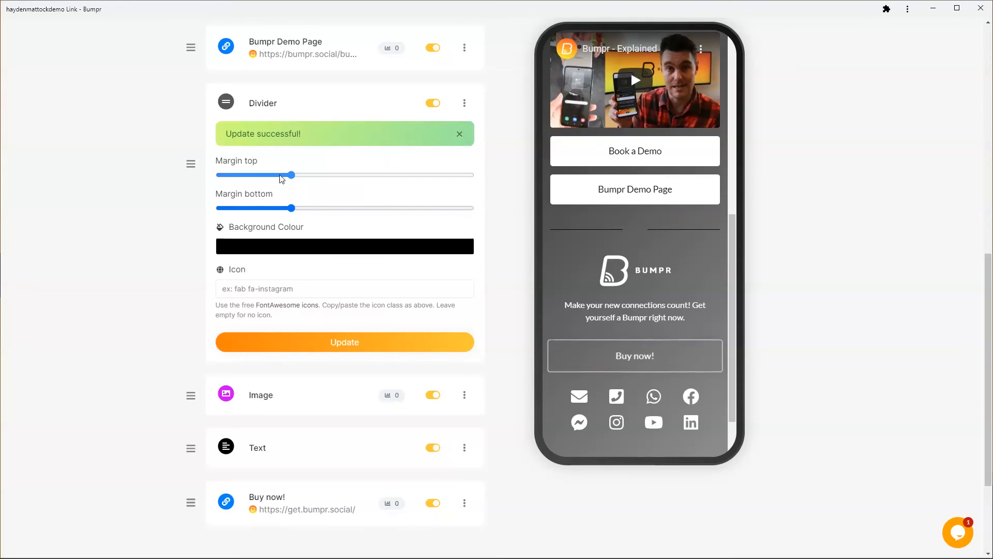
drag(292, 208, 256, 208)
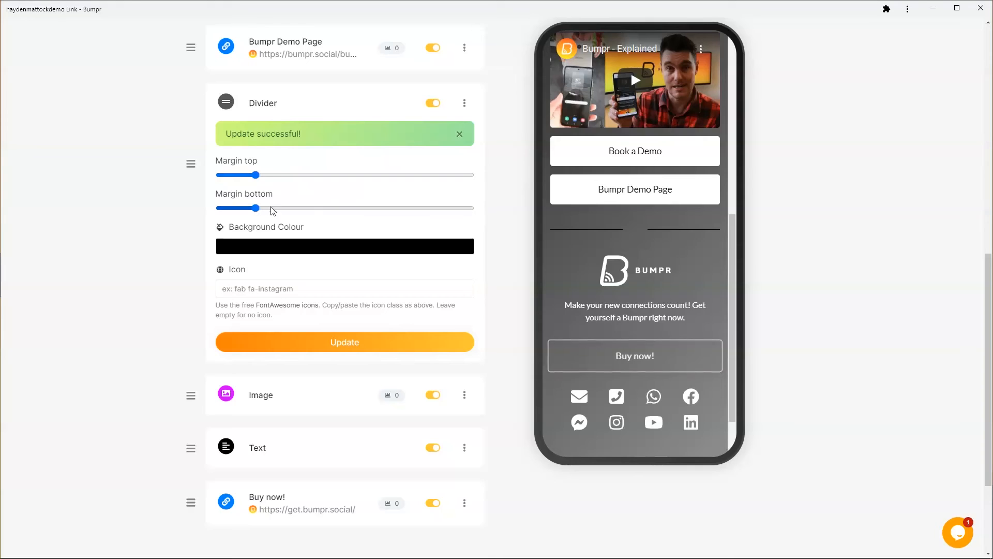
Step: Make the Divider's background transparent (#00000000) and save the settings
click(319, 251)
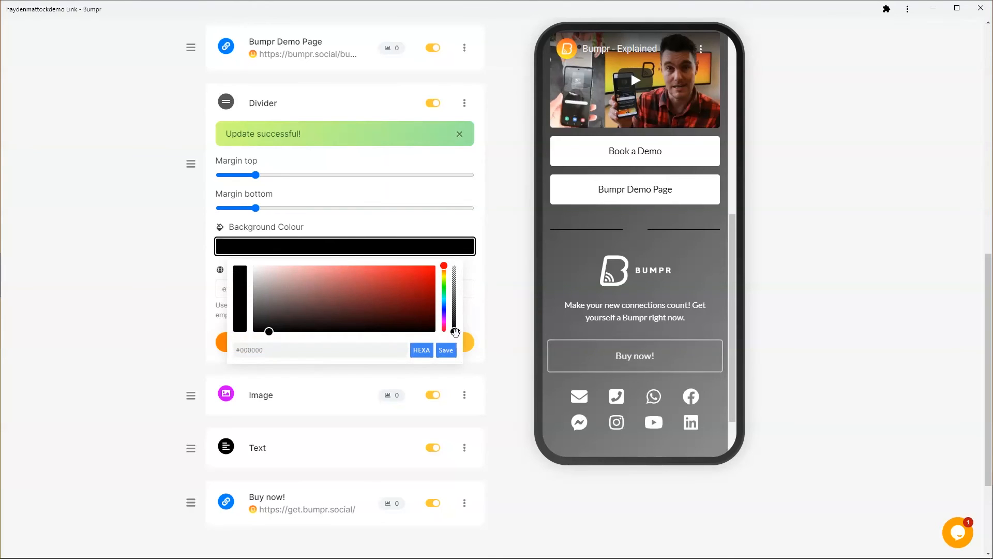
drag(455, 328, 456, 265)
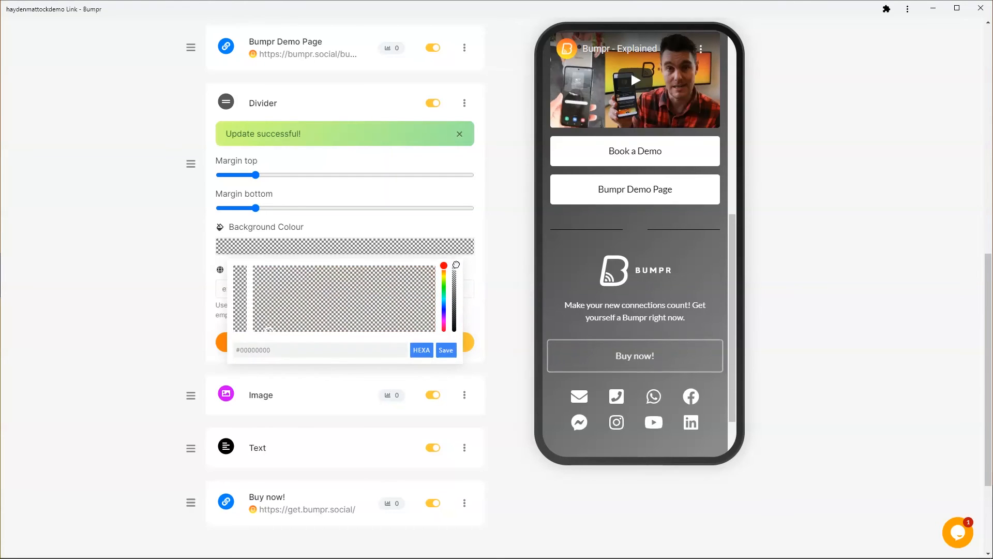
click(448, 354)
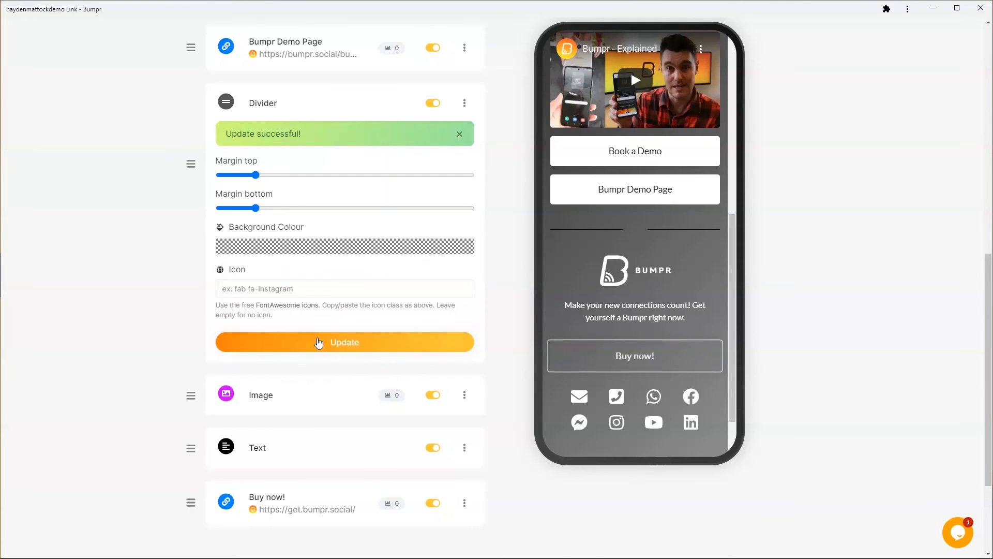
click(317, 347)
scroll(618, 223, down, 2)
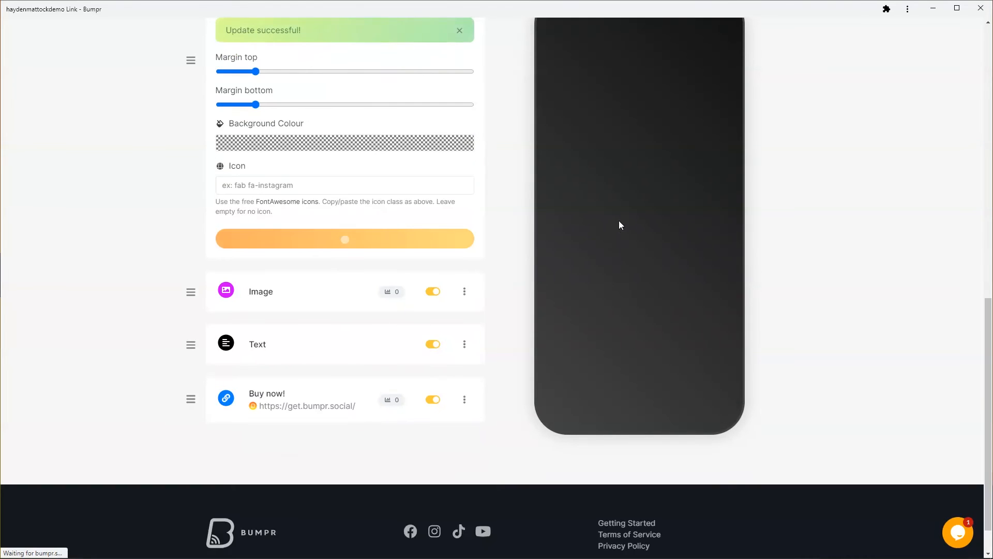
scroll(647, 268, down, 6)
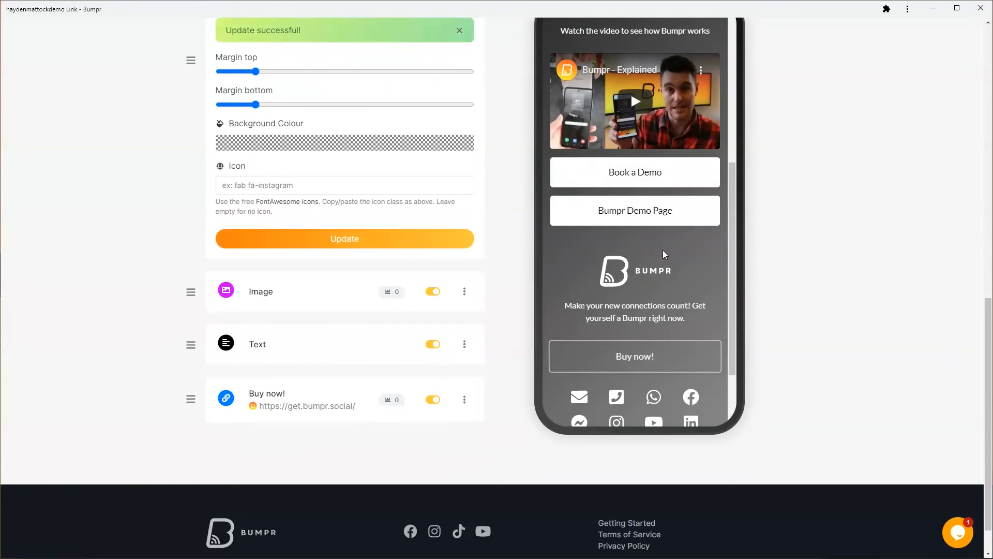
scroll(292, 129, up, 1)
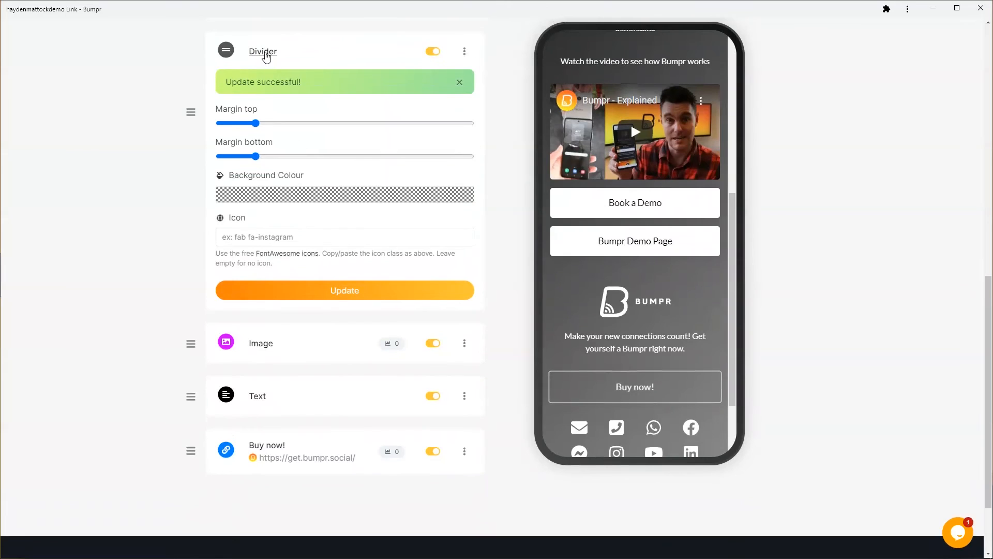
click(322, 46)
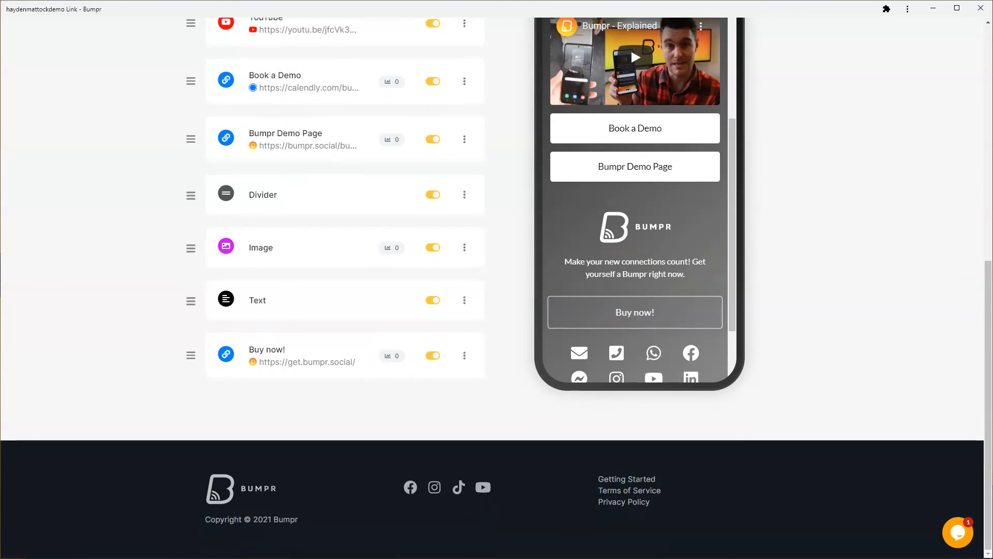
scroll(650, 279, down, 2)
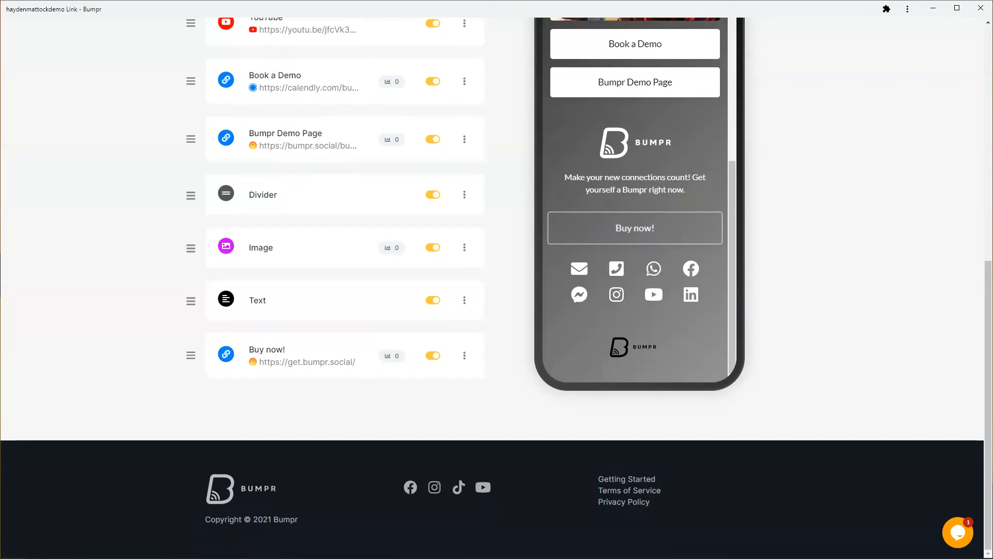
scroll(577, 278, up, 3)
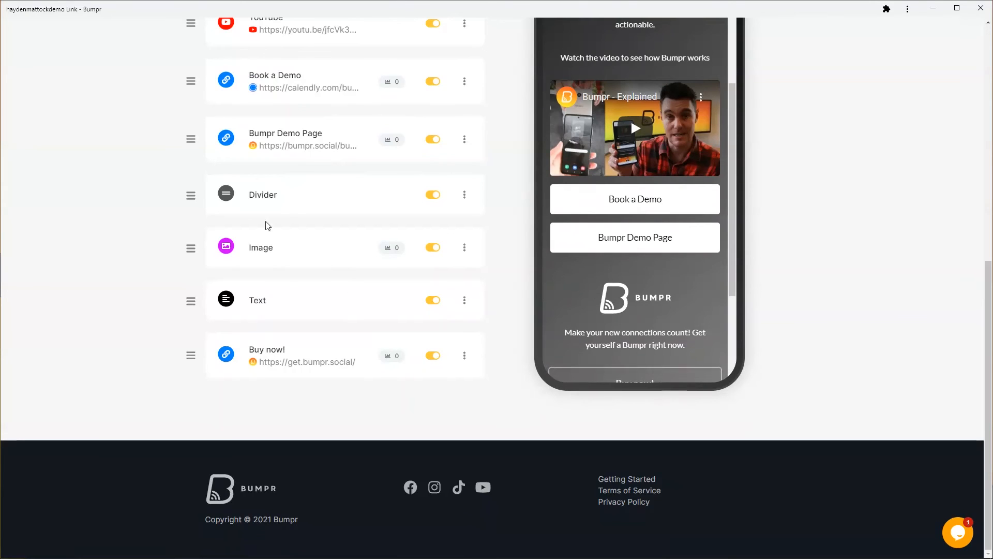
scroll(642, 223, up, 2)
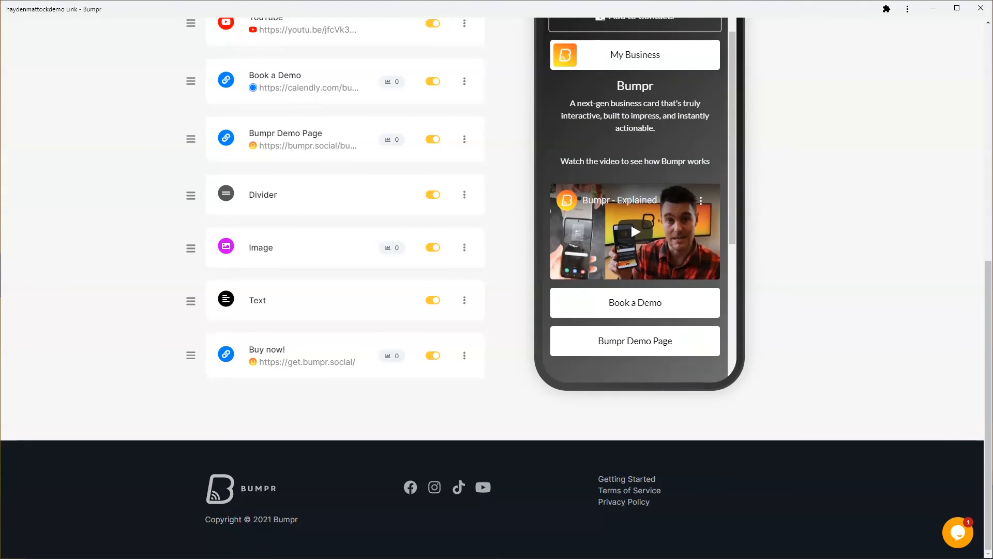
scroll(718, 204, up, 3)
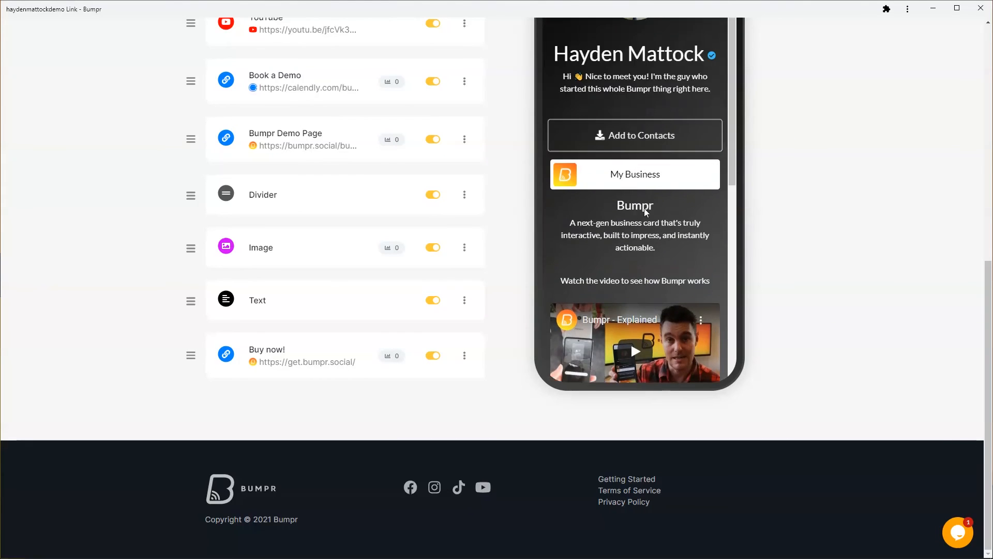
scroll(644, 207, down, 6)
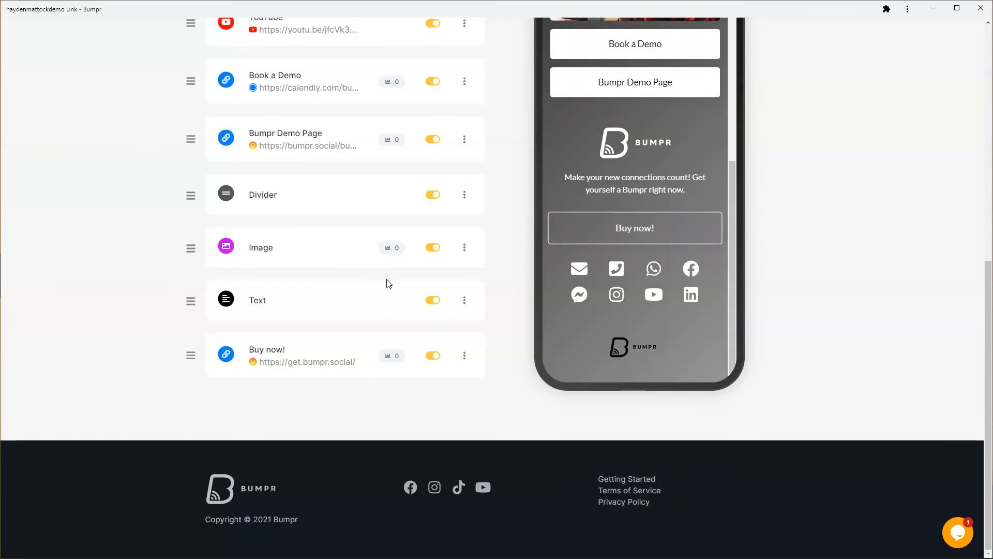
scroll(391, 288, up, 1)
scroll(391, 289, up, 6)
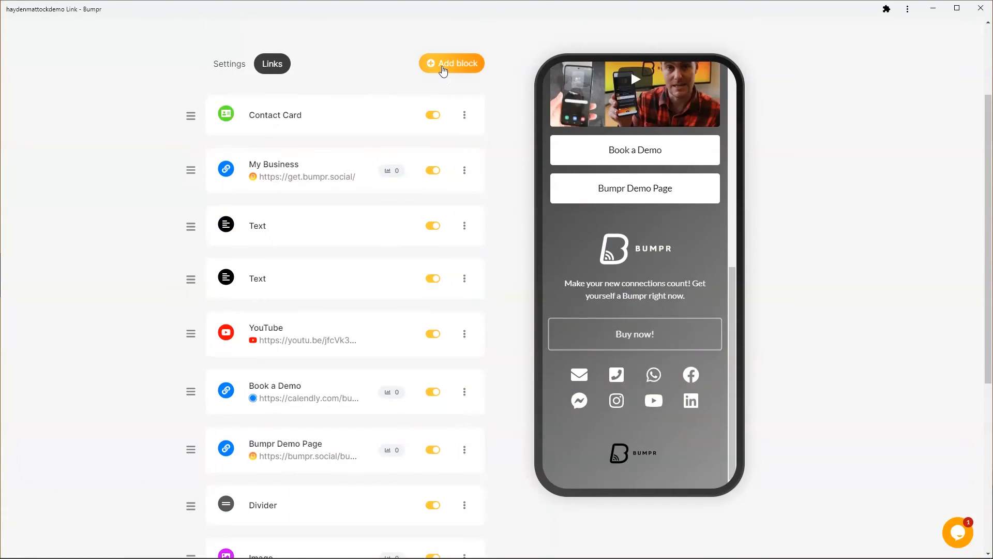
Step: Add a Text block titled 'Let's Stay Connected!' inviting visitors to follow socials or message
click(441, 71)
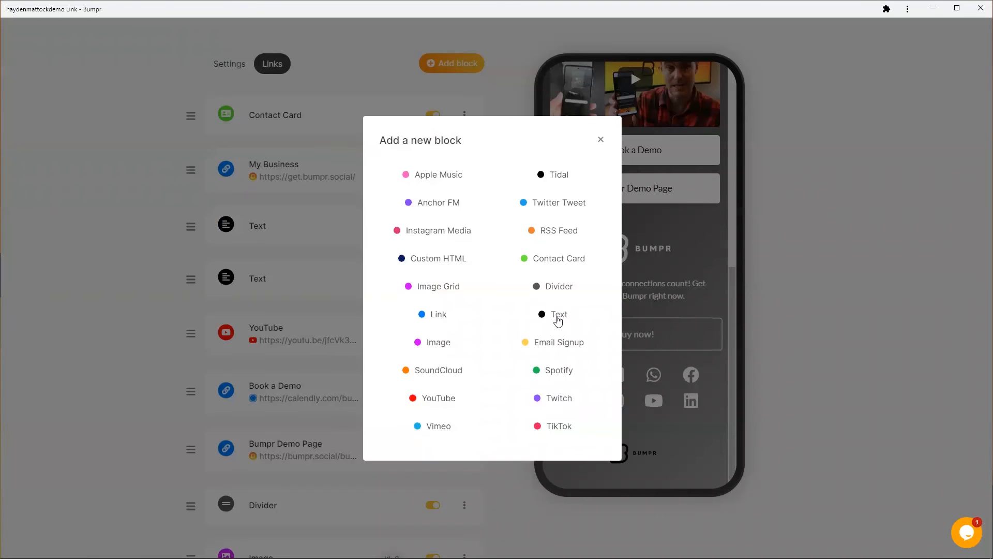
click(558, 321)
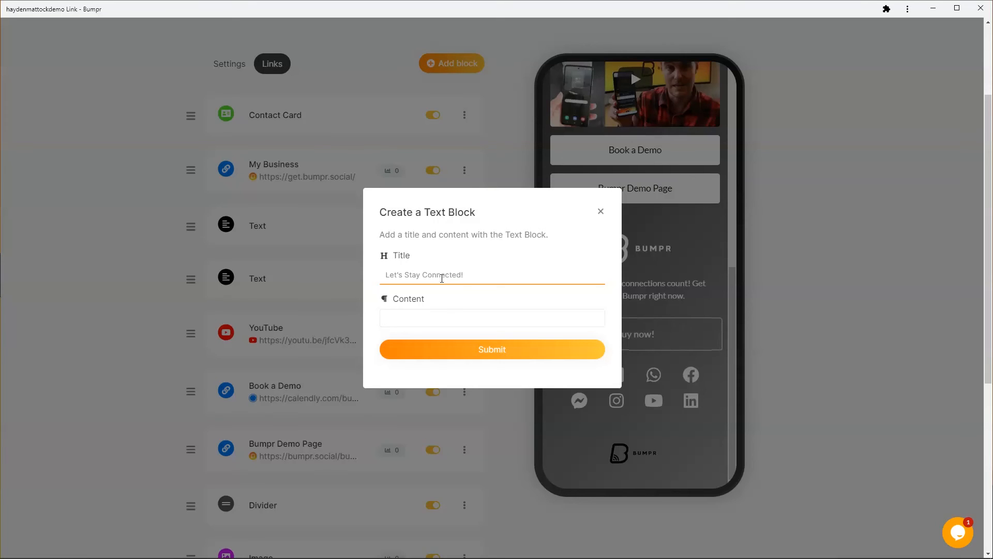
click(458, 312)
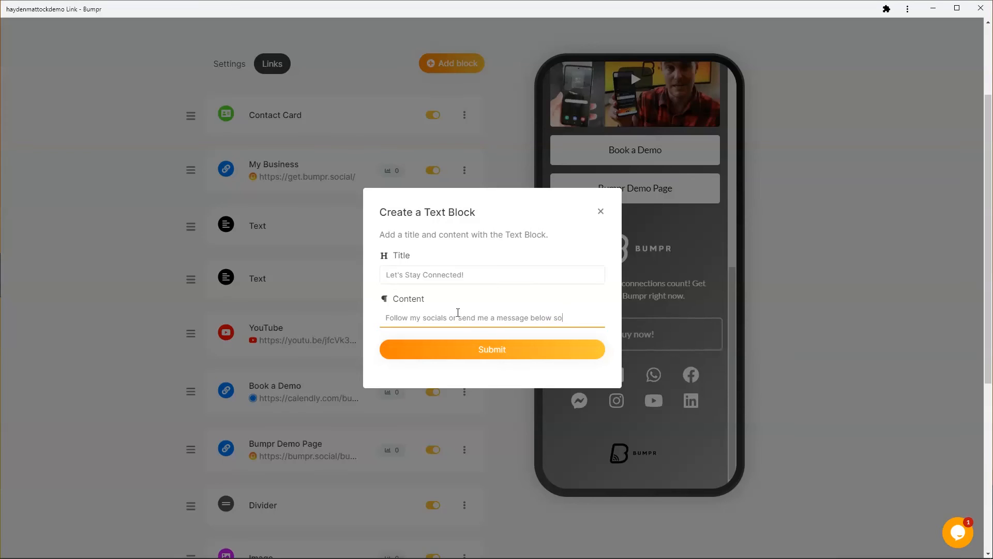
text(chat)
click(499, 354)
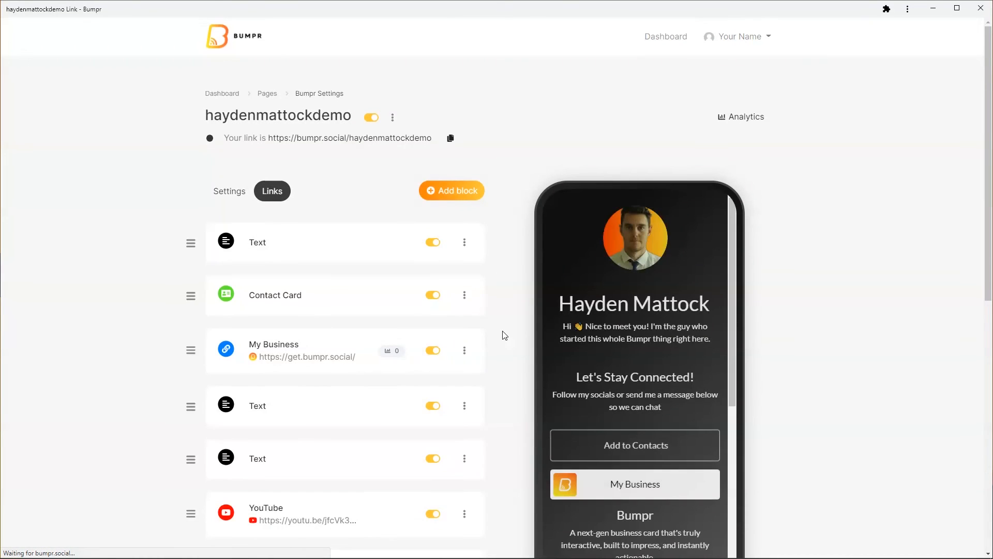
Step: Move the 'Let's Stay Connected!' text below Buy now! and re-save its status
scroll(501, 334, down, 4)
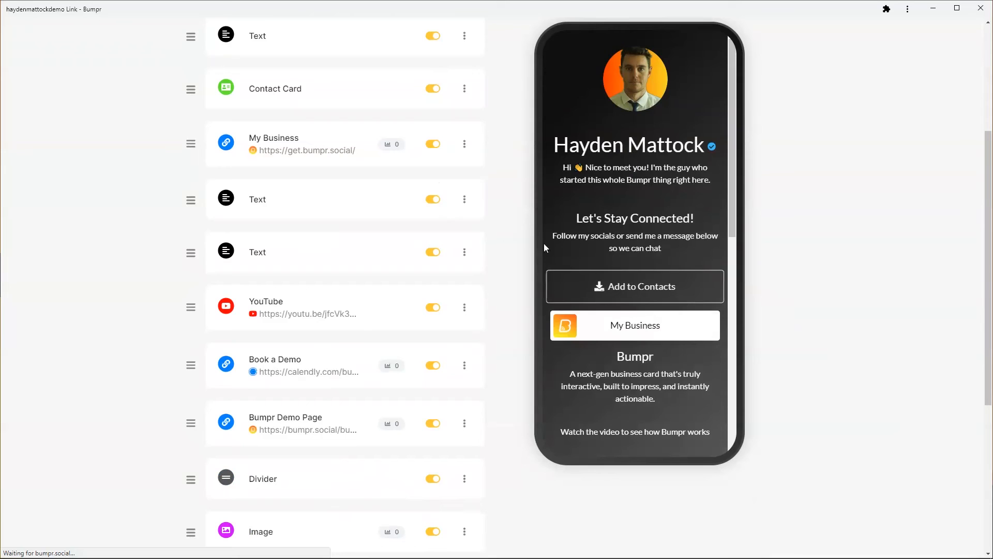
drag(191, 37, 195, 522)
scroll(195, 518, down, 5)
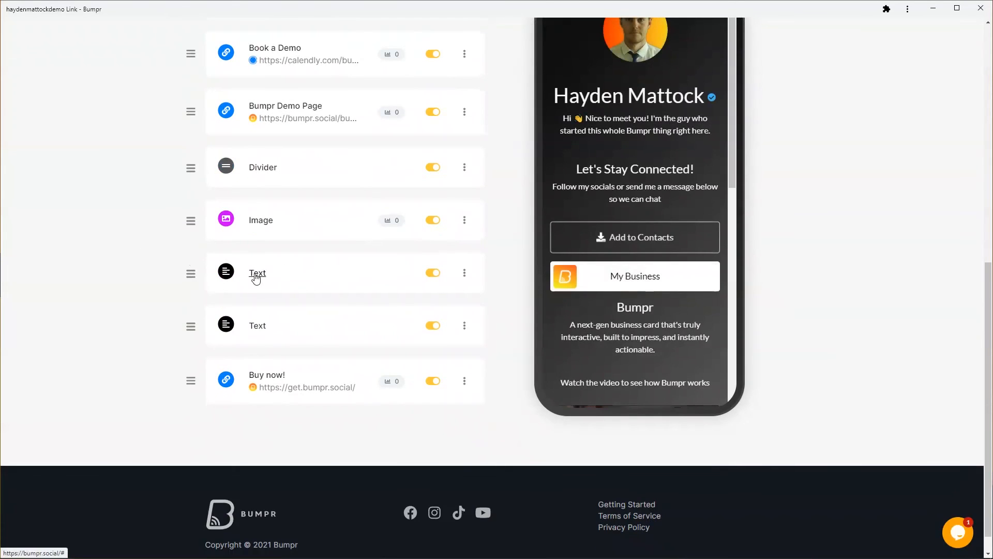
click(256, 274)
click(255, 277)
drag(191, 273, 192, 385)
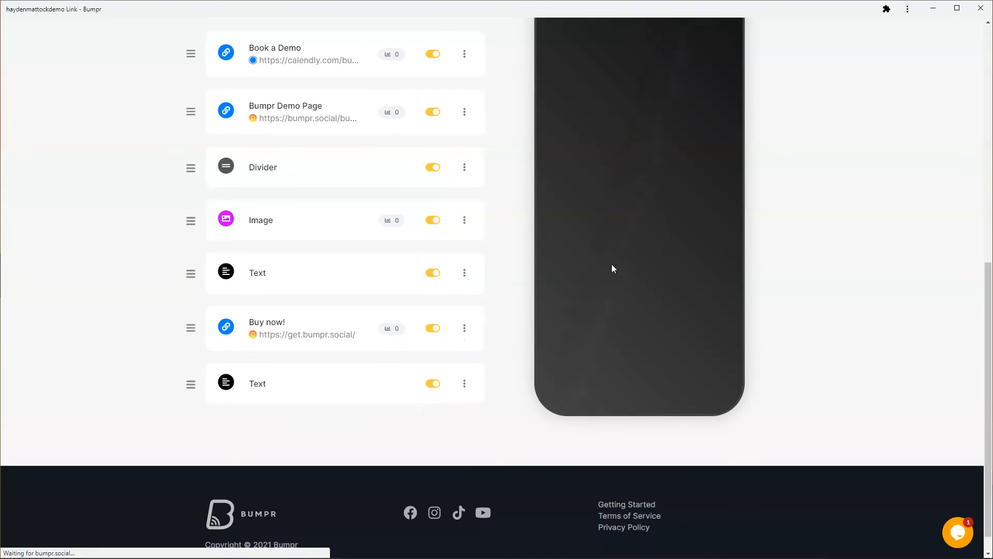
scroll(648, 253, down, 10)
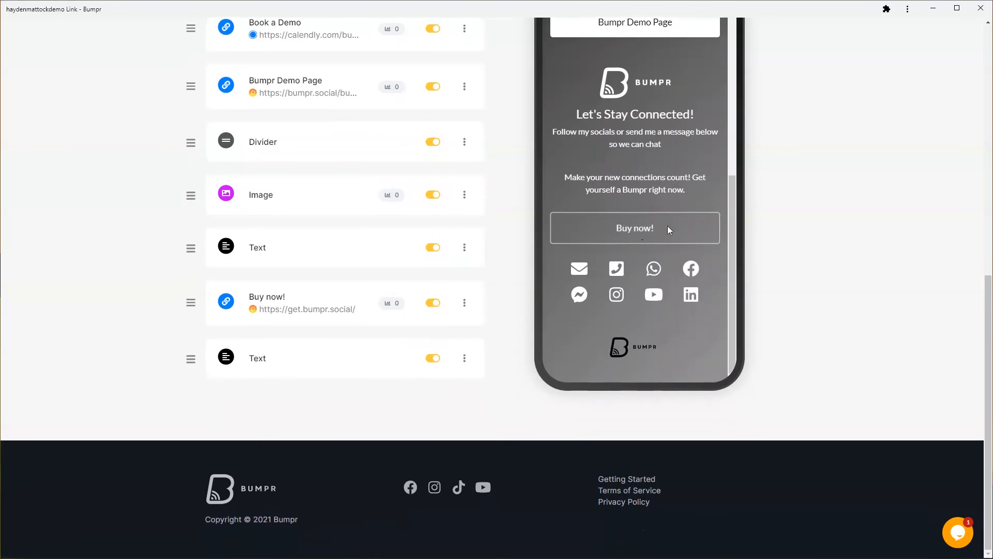
click(435, 366)
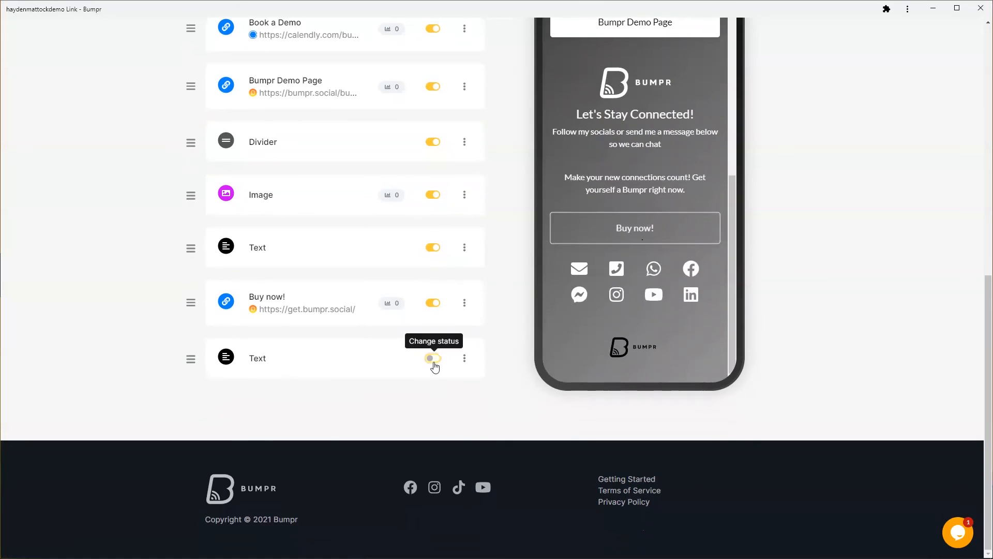
Step: Bring up the Add block choices for another new block
scroll(629, 328, down, 9)
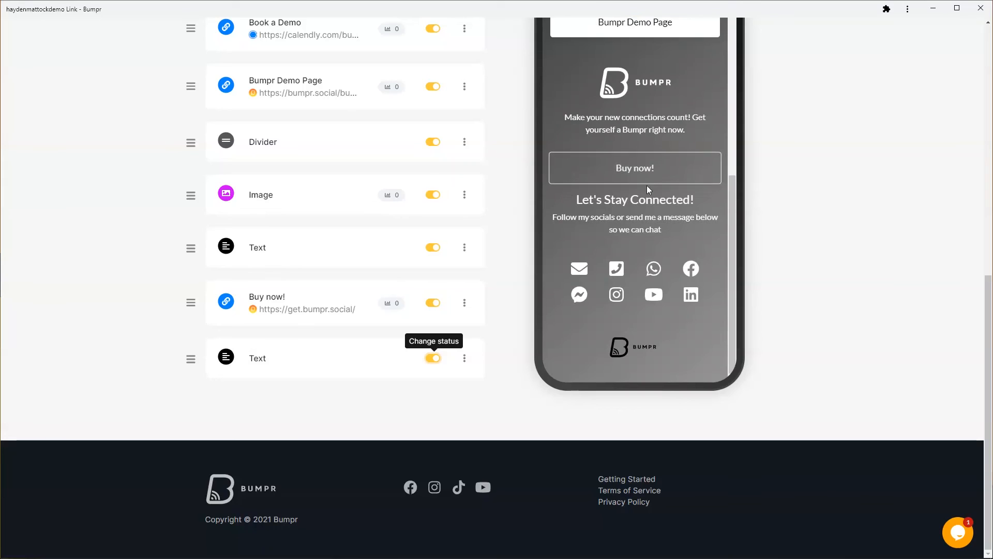
scroll(417, 153, up, 10)
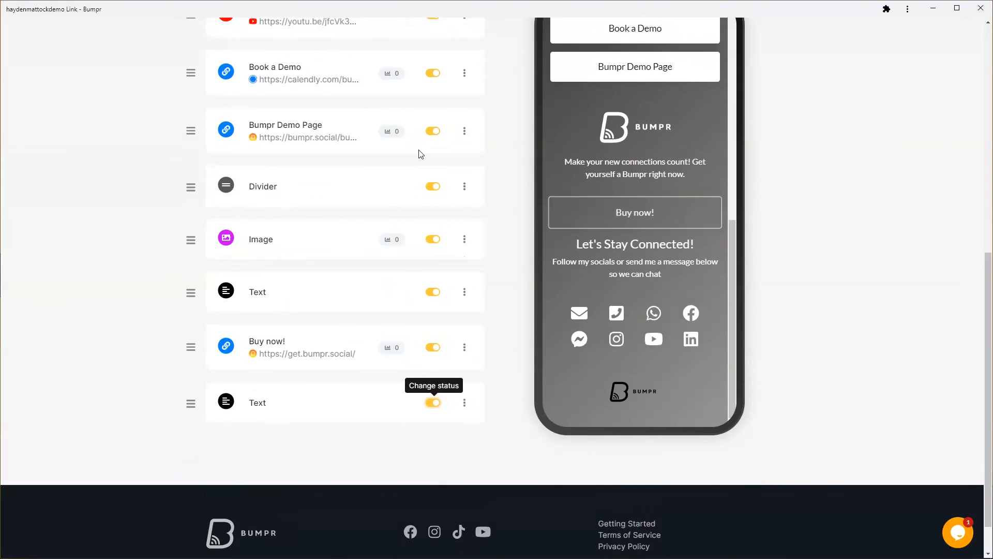
click(433, 190)
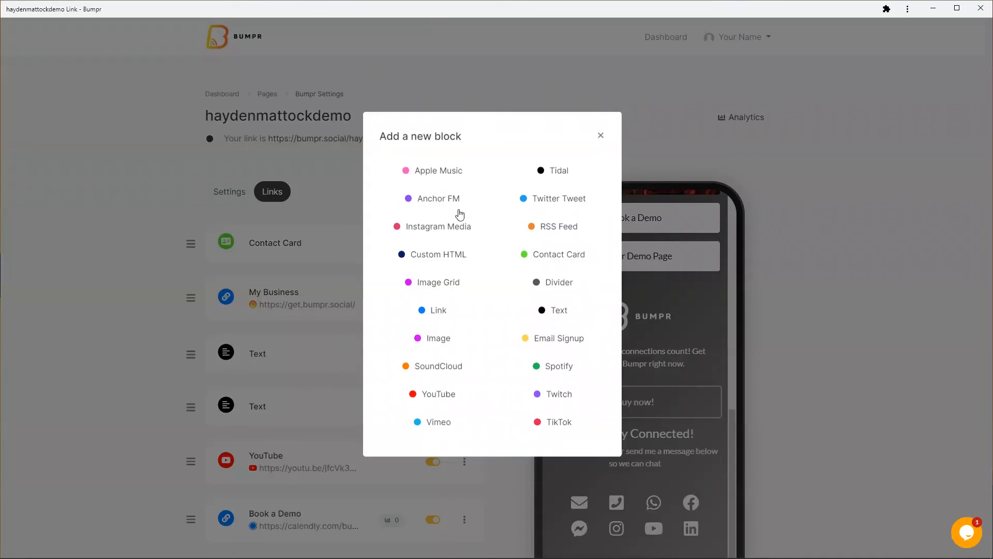
Step: Add a second Divider between Buy now! and 'Let's Stay Connected!' and re-save its status
click(569, 288)
click(507, 337)
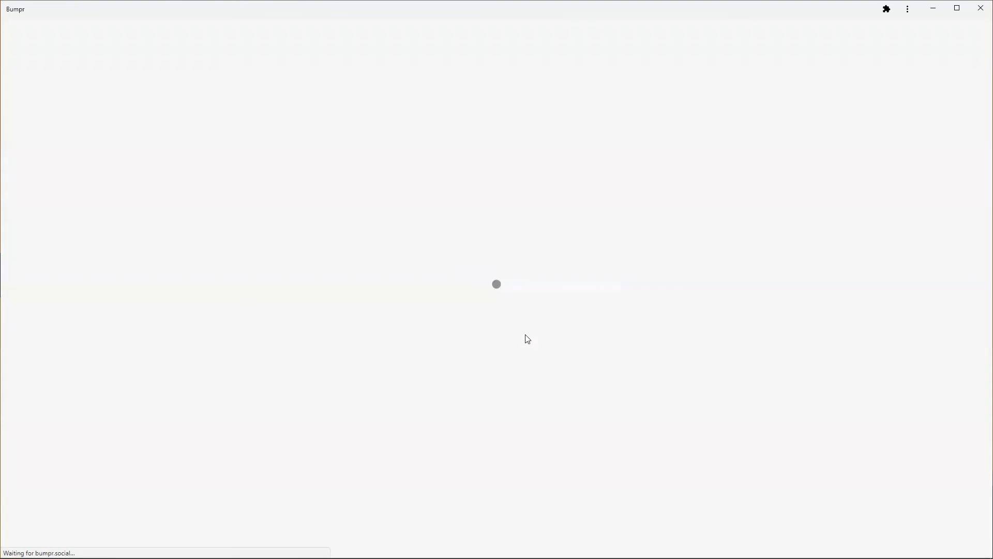
scroll(506, 319, down, 2)
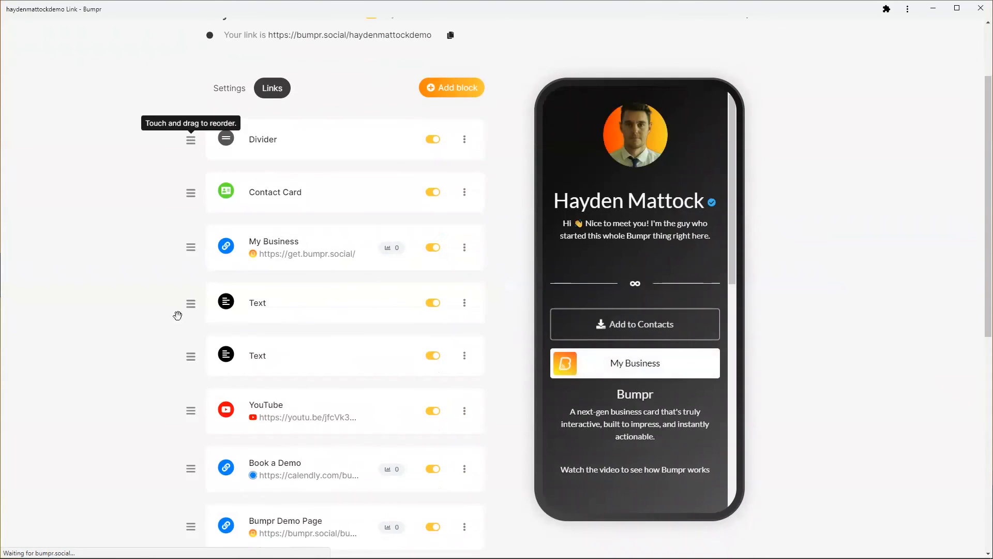
drag(178, 438, 206, 420)
scroll(201, 357, down, 6)
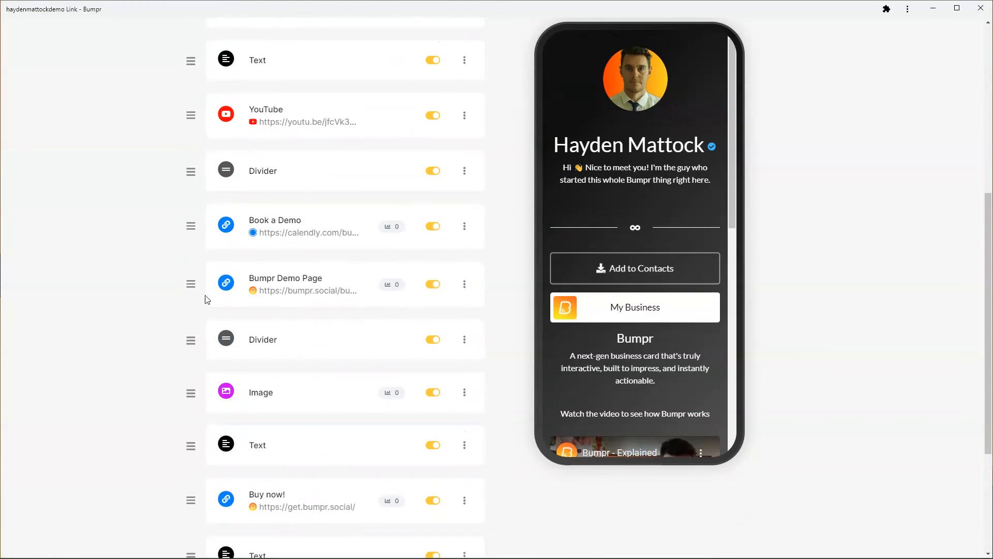
drag(191, 104, 213, 462)
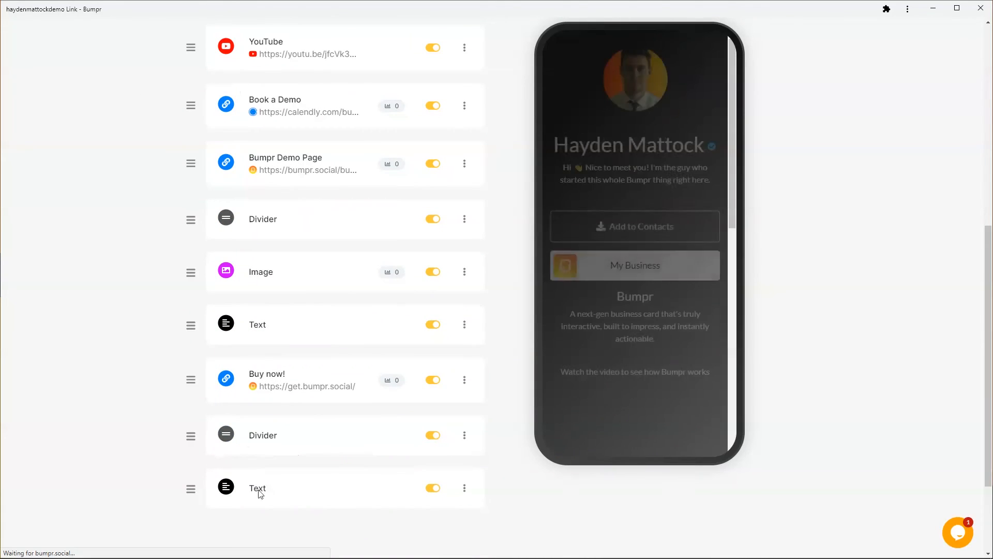
scroll(632, 372, down, 10)
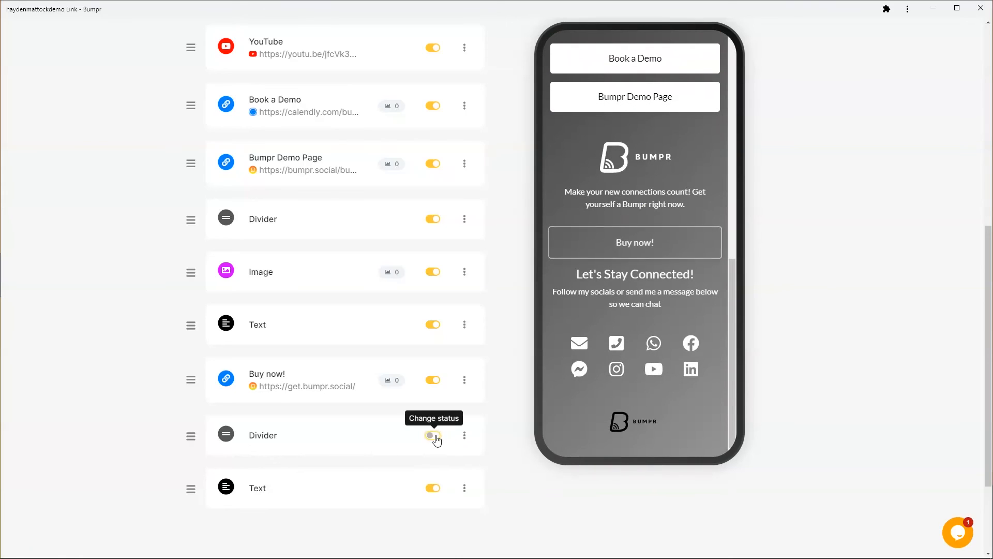
click(436, 439)
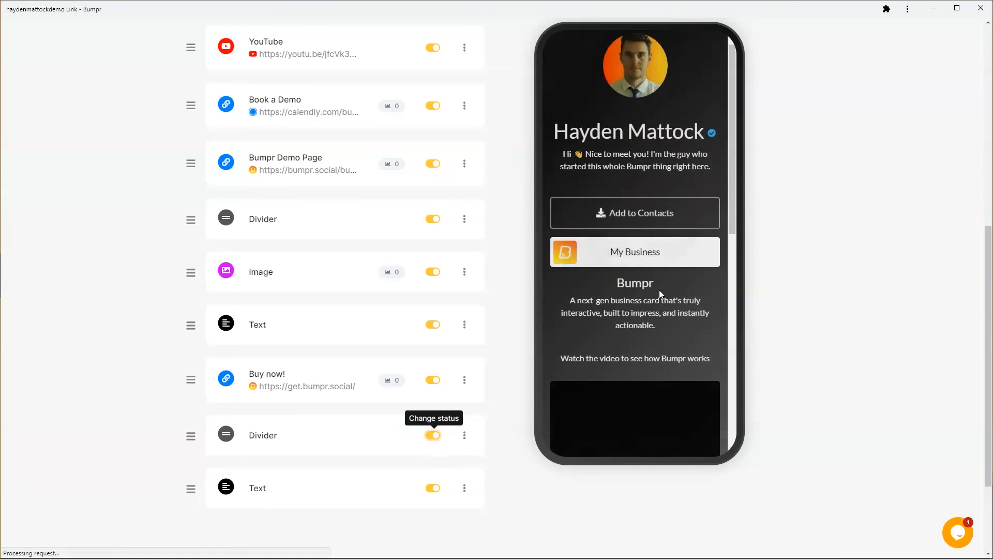
scroll(659, 292, down, 8)
scroll(641, 285, down, 3)
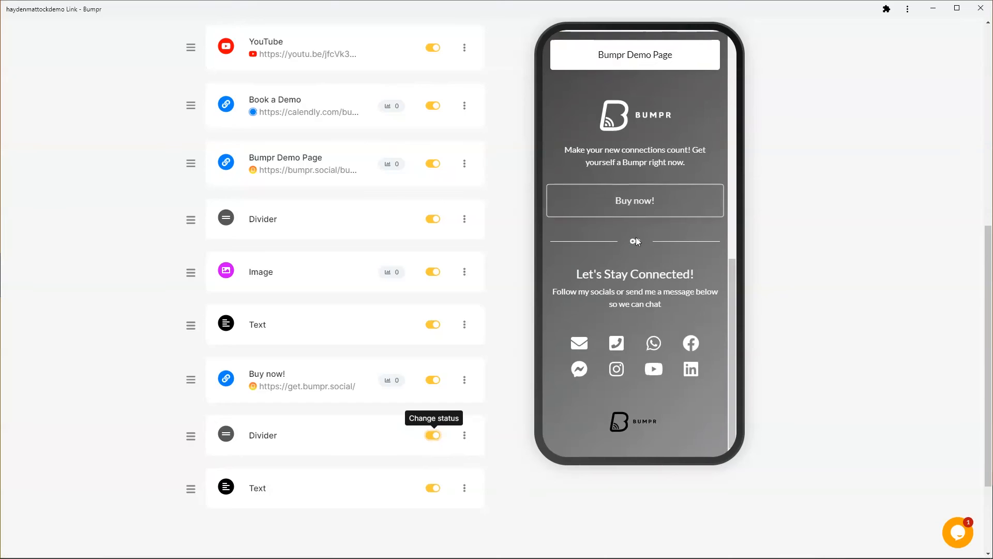
Step: Give the bottom Divider a transparent background, clear its infinity icon, and save
click(267, 436)
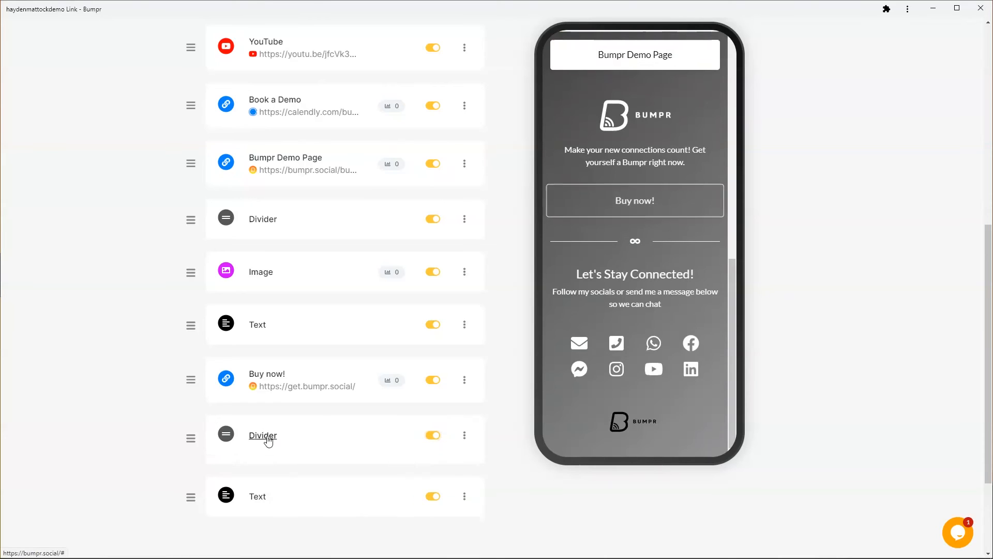
scroll(174, 417, down, 4)
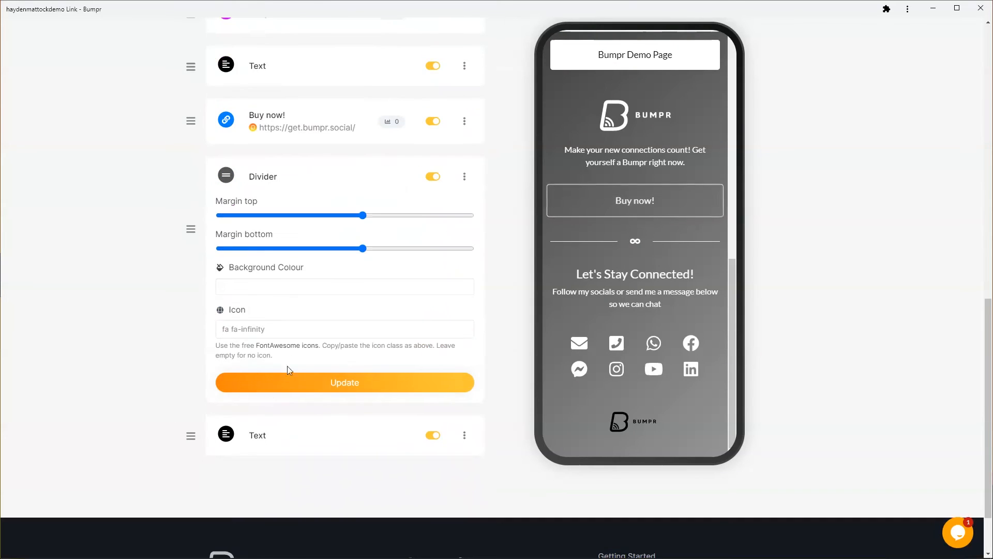
click(270, 286)
click(455, 371)
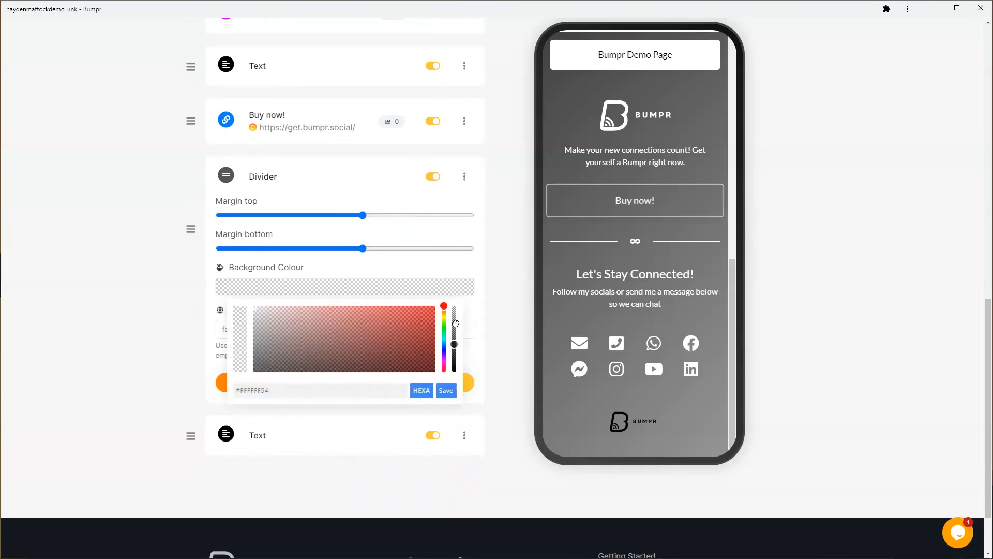
click(446, 269)
click(246, 335)
key(ctrl+a)
click(340, 386)
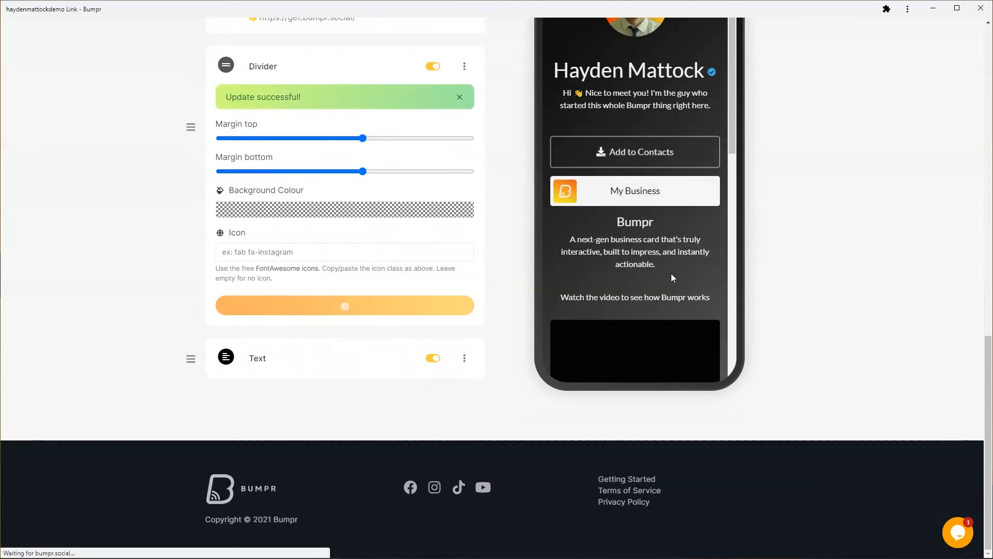
Step: Reduce the bottom Divider's top and bottom margins and save the change
scroll(668, 273, down, 10)
scroll(665, 271, up, 2)
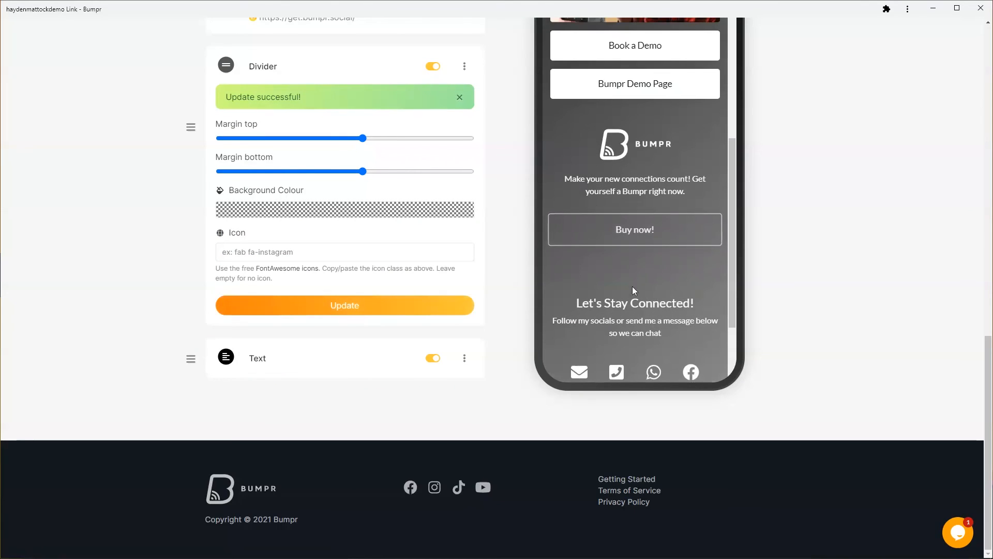
drag(363, 138, 283, 135)
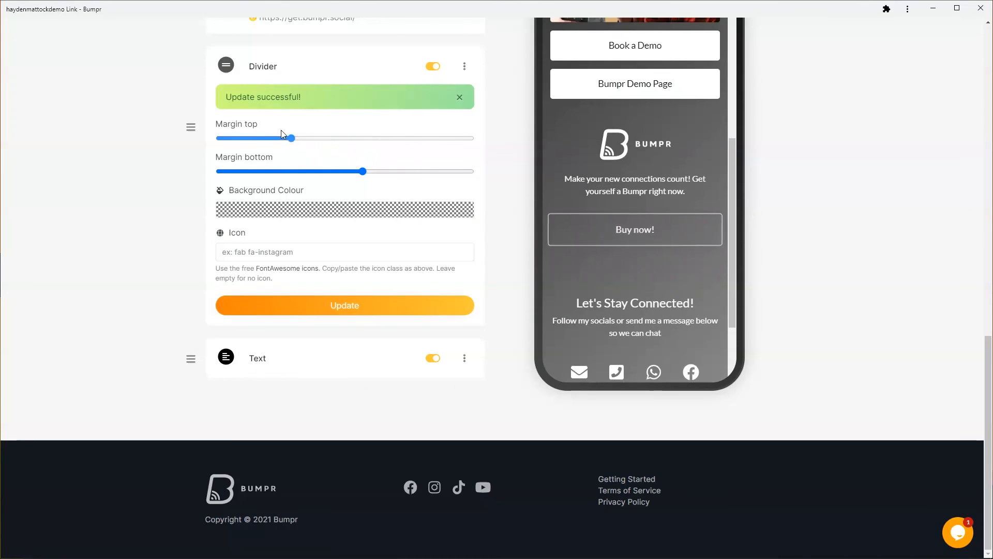
drag(363, 171, 291, 172)
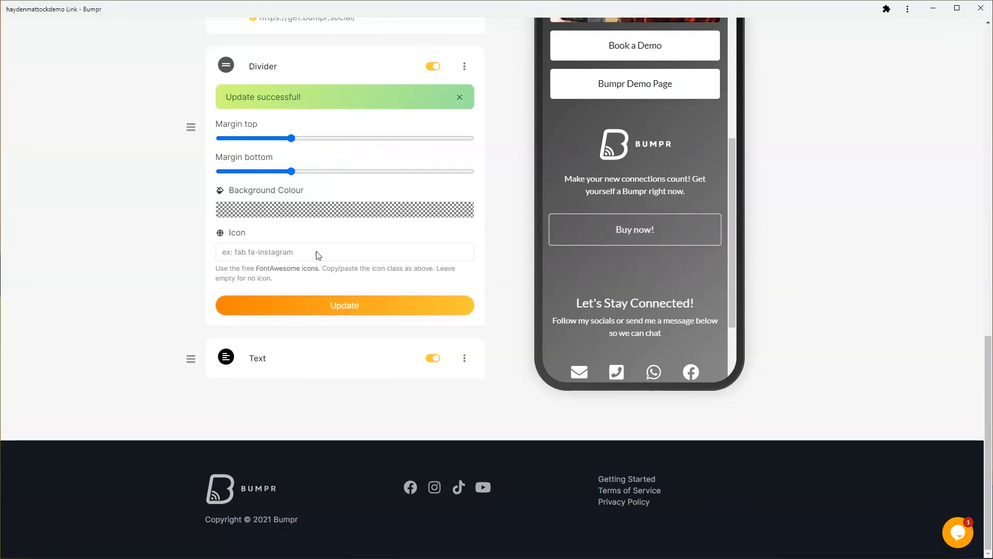
click(355, 307)
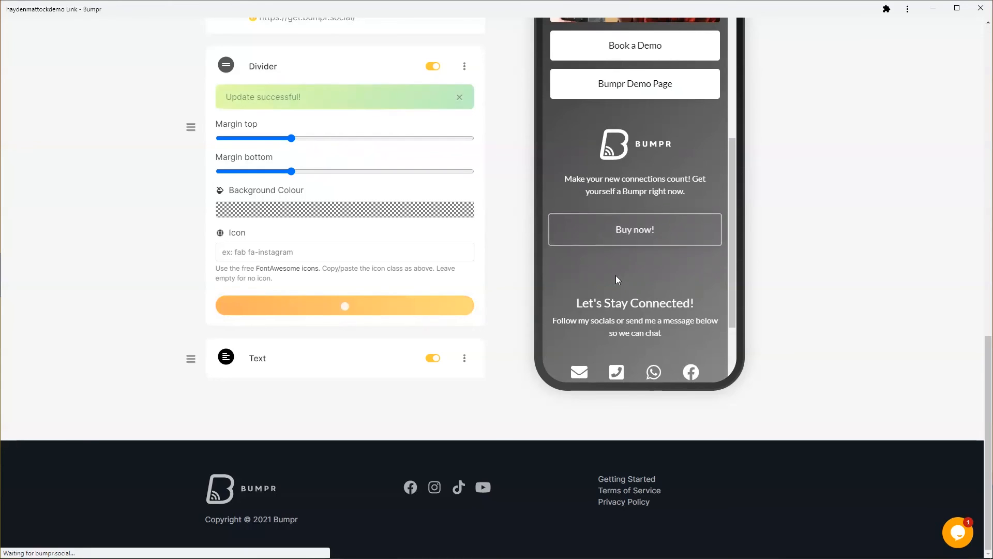
Step: Collapse the bottom Divider's settings and review the page layout
scroll(627, 262, down, 4)
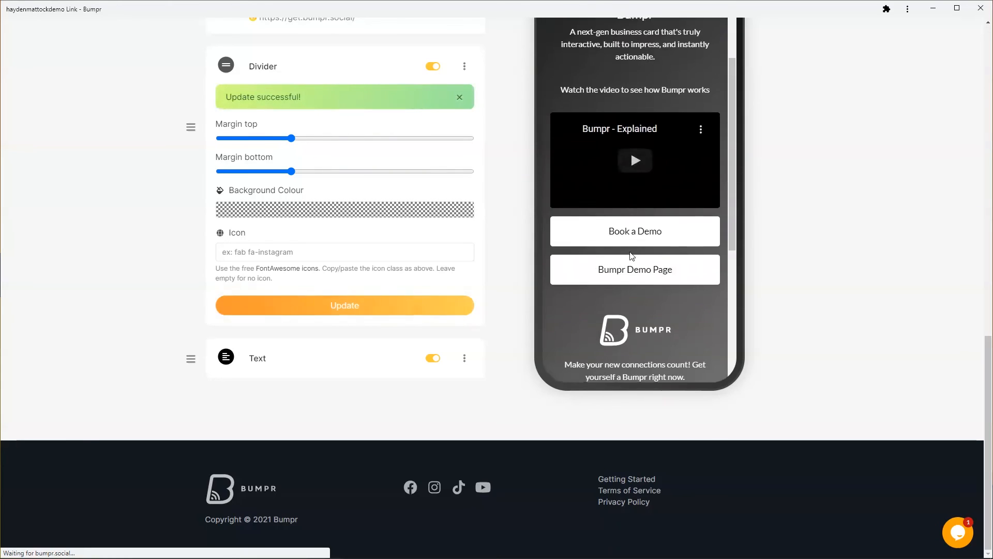
scroll(631, 255, down, 4)
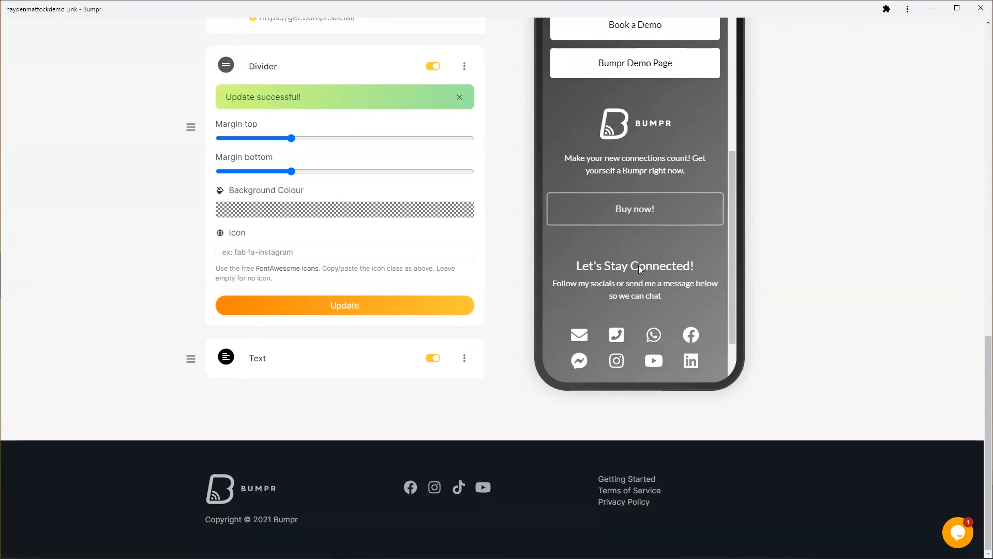
click(286, 69)
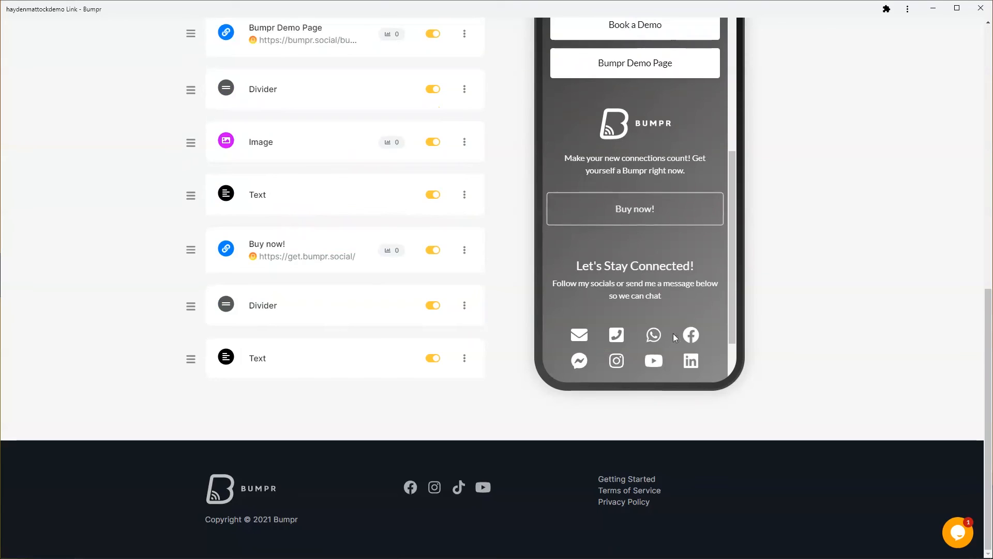
scroll(878, 272, up, 5)
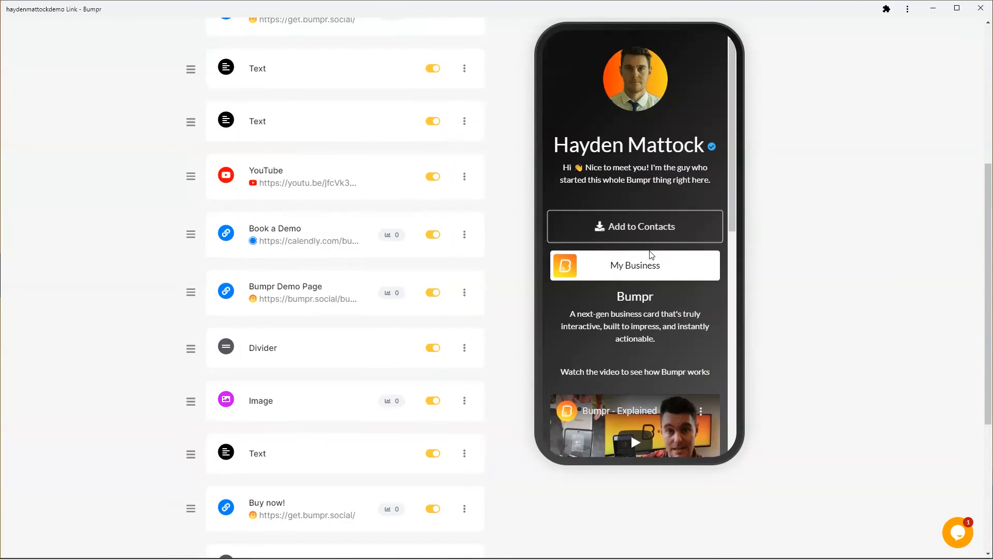
scroll(651, 254, up, 2)
scroll(651, 256, down, 7)
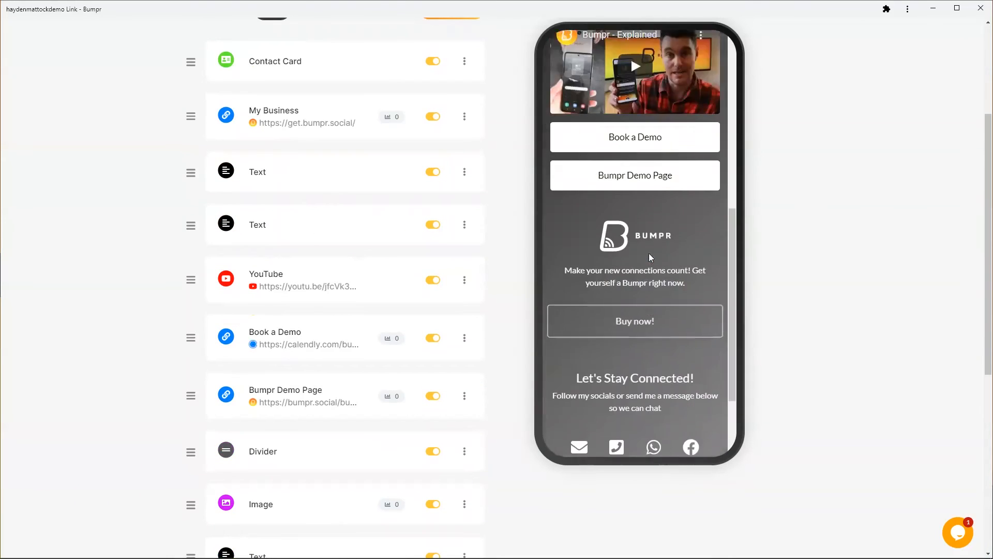
scroll(649, 253, down, 2)
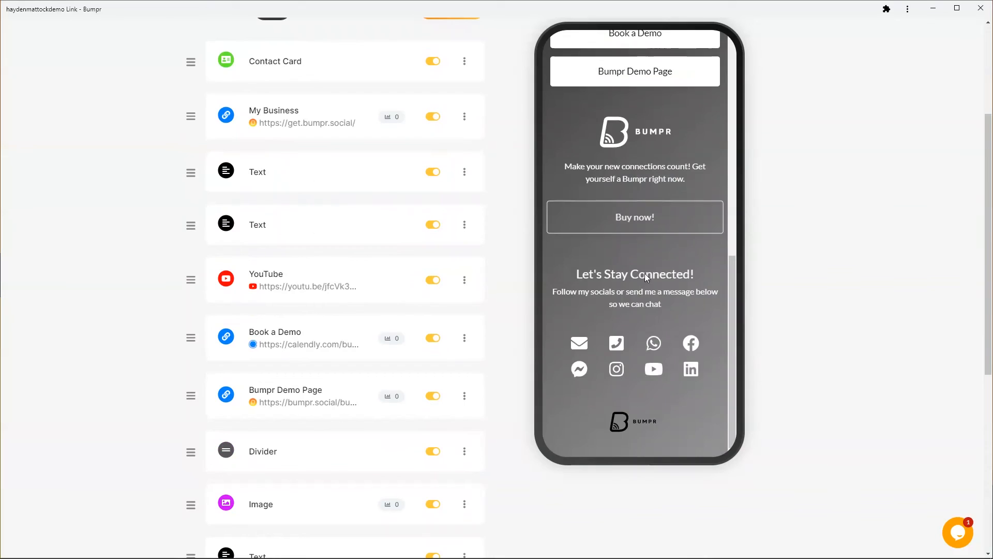
scroll(645, 274, up, 9)
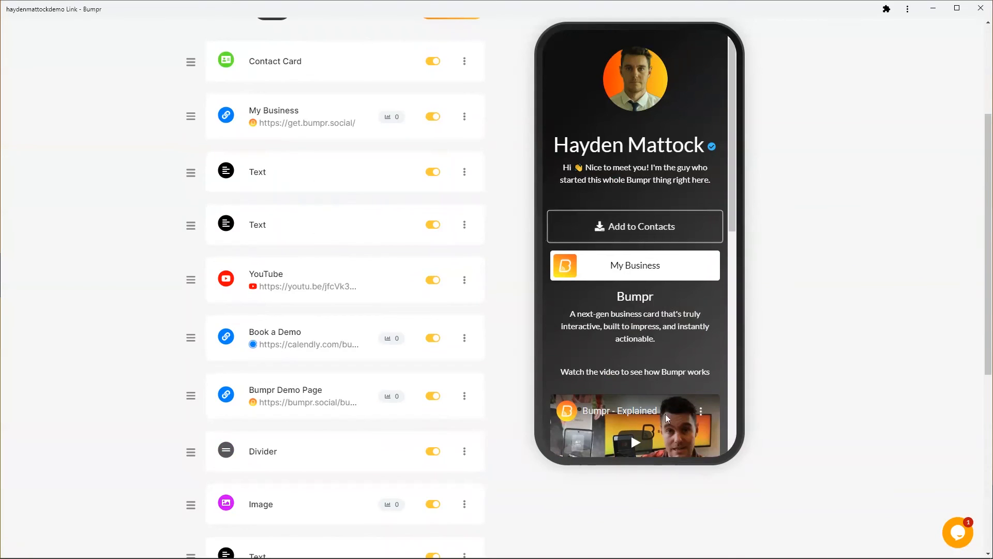
scroll(637, 379, up, 4)
scroll(632, 356, down, 6)
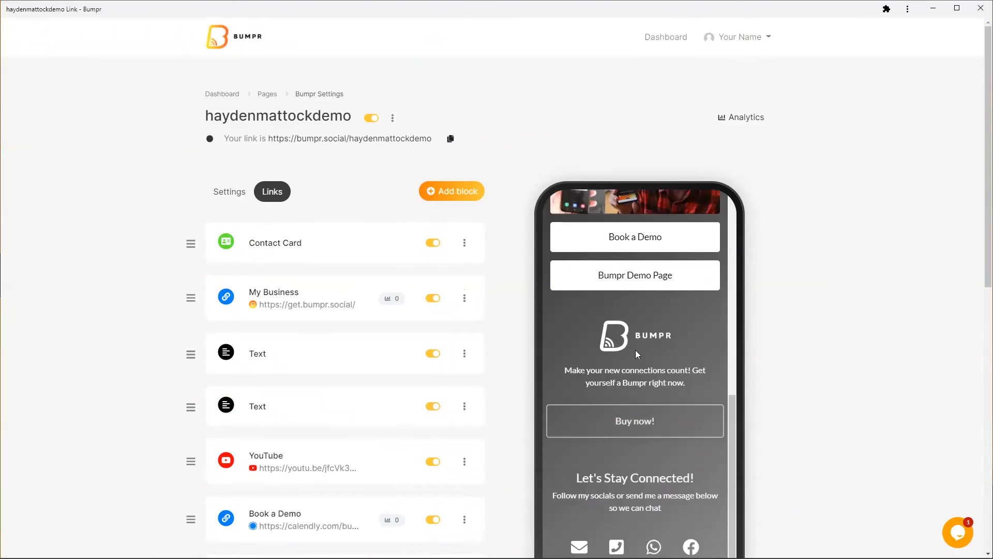
scroll(636, 354, down, 8)
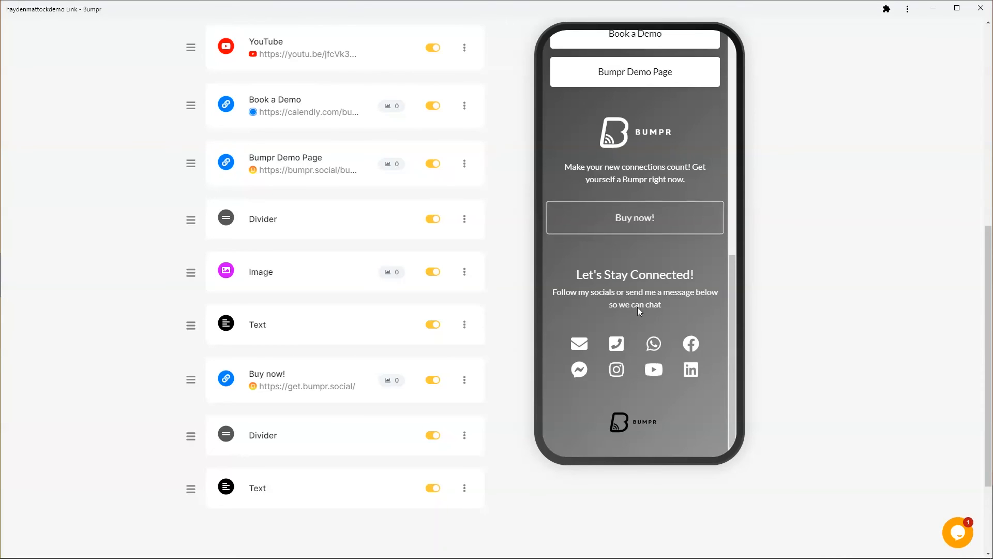
scroll(637, 307, up, 15)
scroll(635, 320, up, 3)
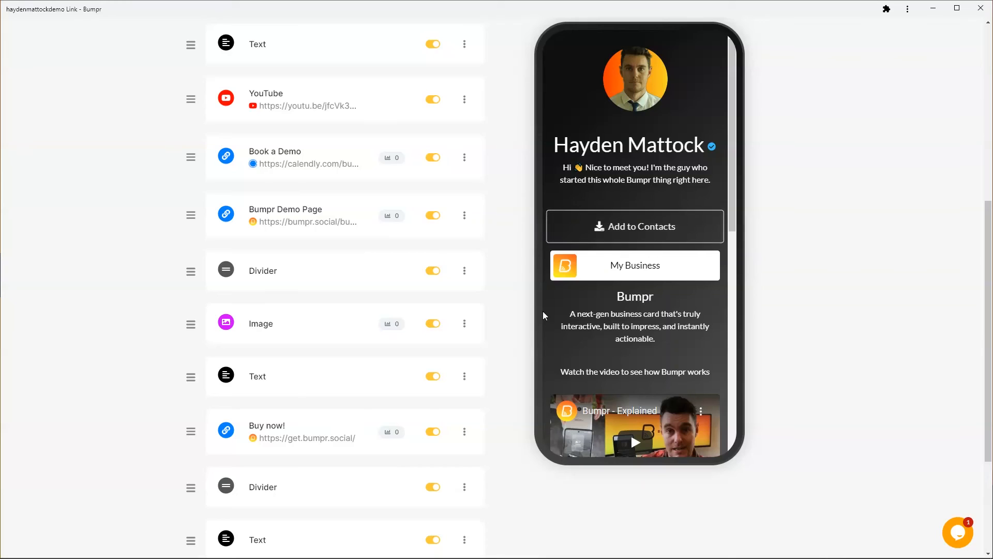
scroll(767, 259, up, 6)
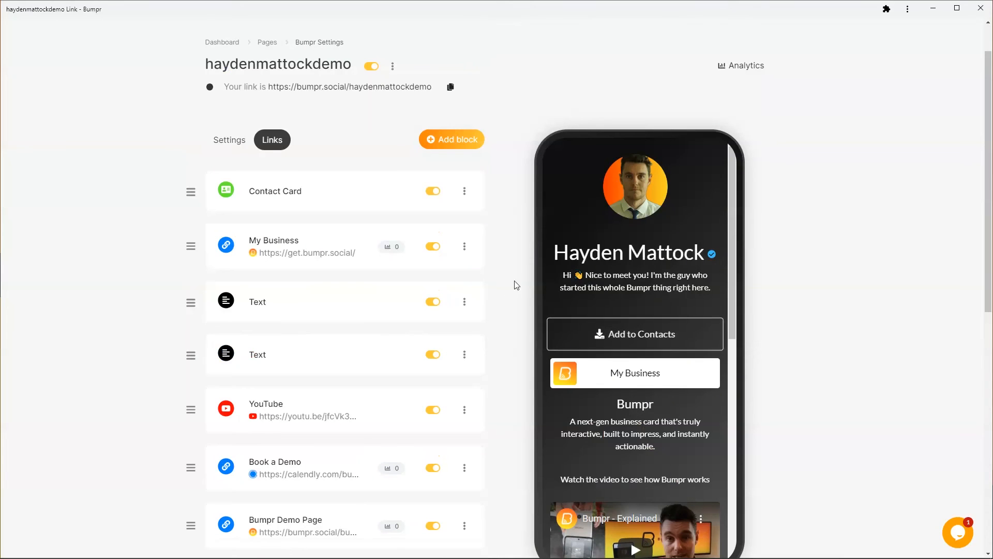
click(433, 192)
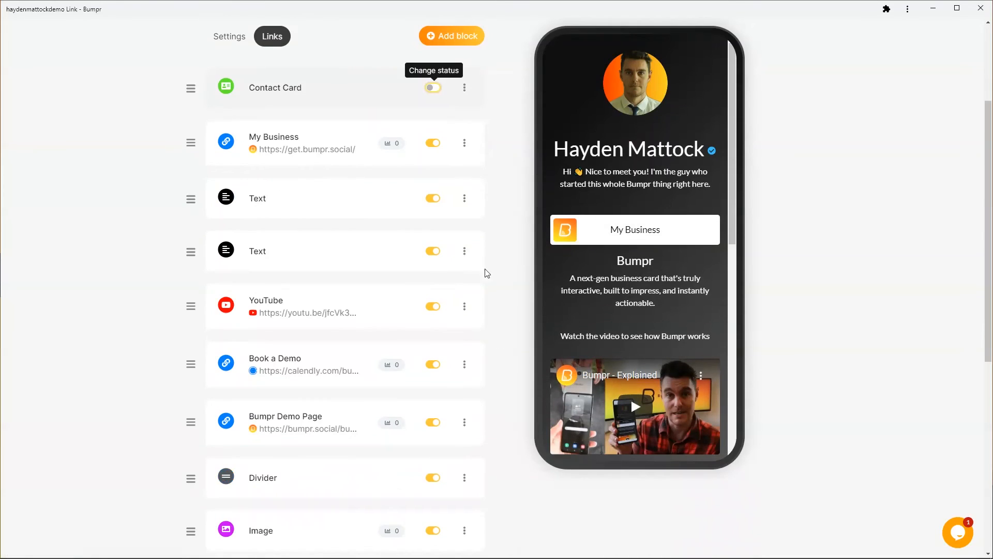
click(431, 87)
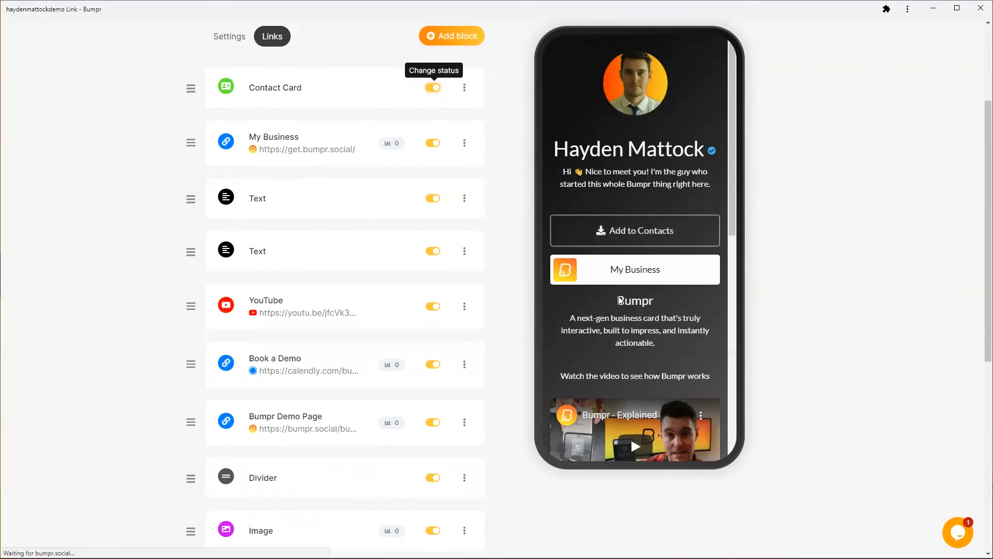
scroll(395, 146, down, 3)
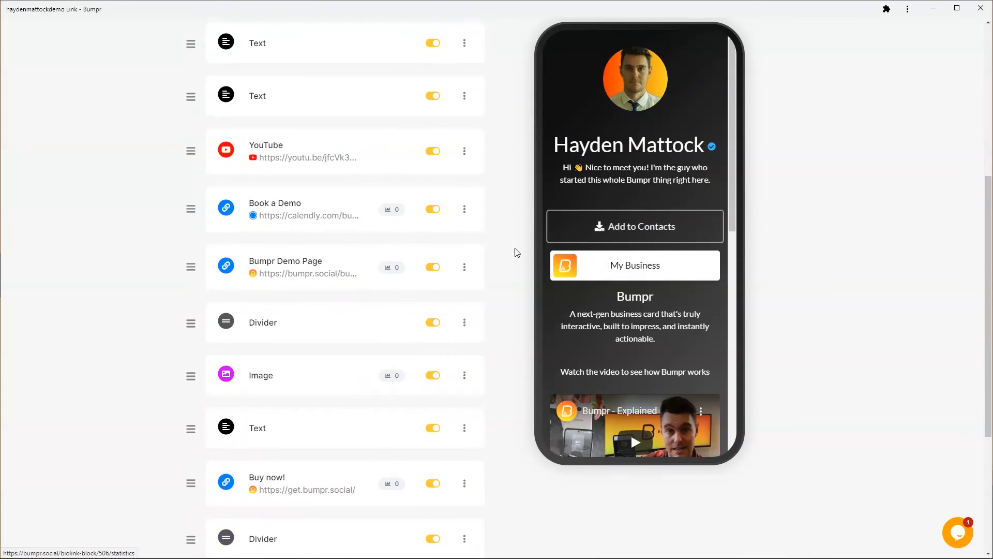
scroll(526, 257, up, 3)
mouse_move(192, 367)
mouse_down()
mouse_move(197, 115)
mouse_move(202, 365)
mouse_up()
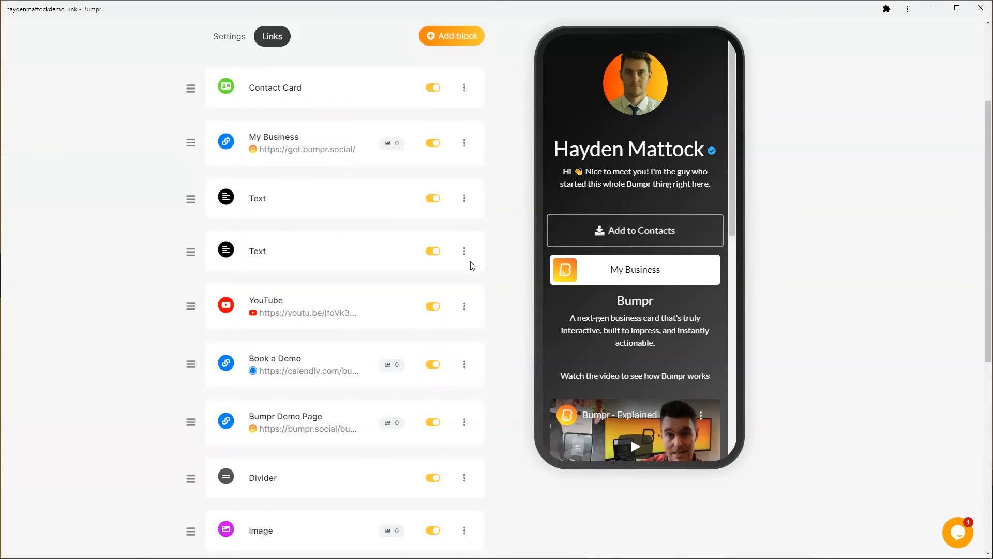
click(252, 138)
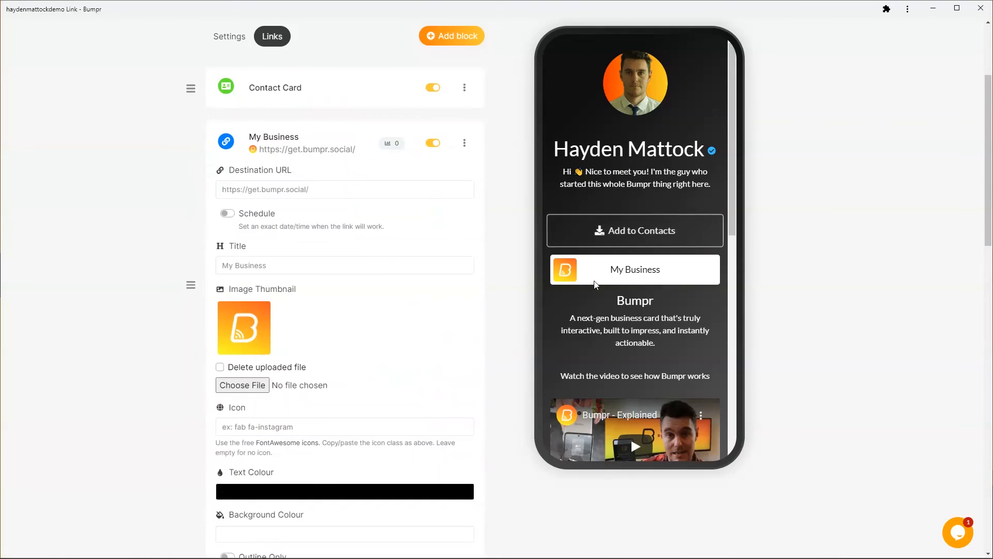
scroll(288, 348, down, 6)
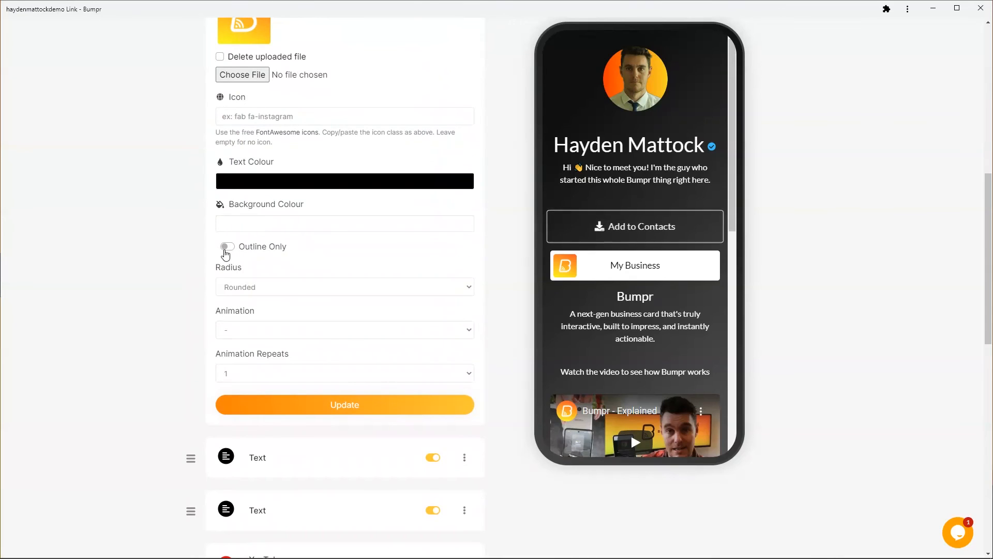
click(253, 292)
click(248, 310)
click(307, 404)
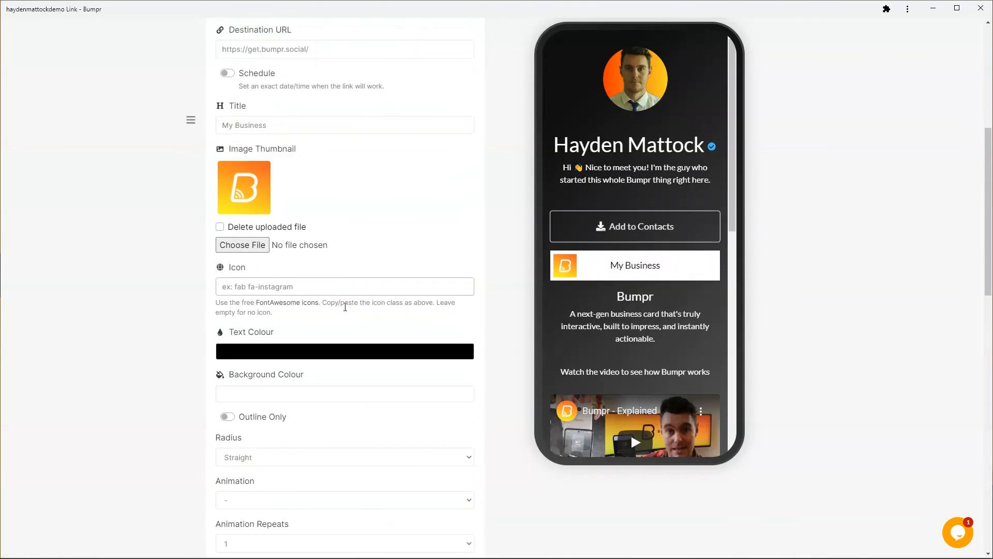
scroll(266, 283, down, 3)
click(266, 280)
click(259, 301)
click(349, 402)
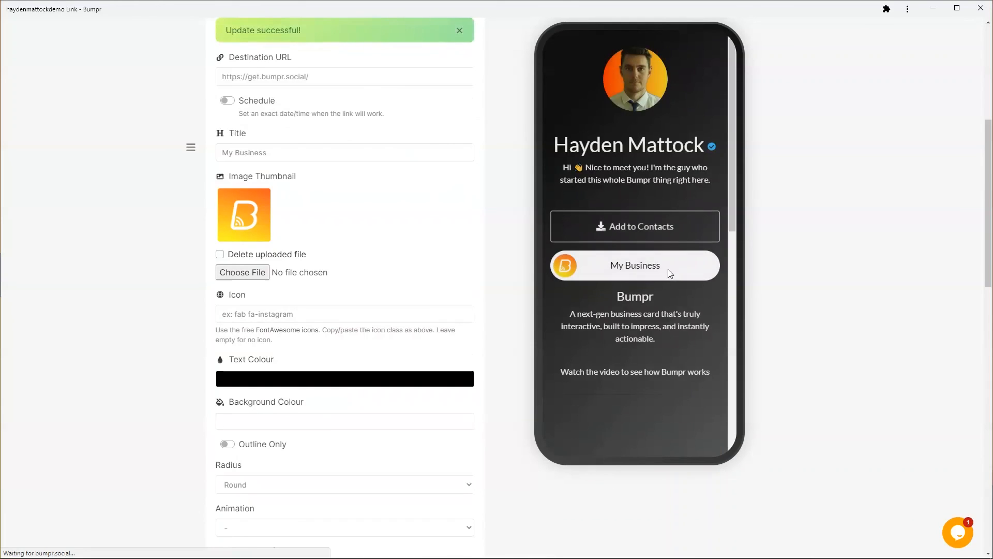
scroll(304, 280, down, 4)
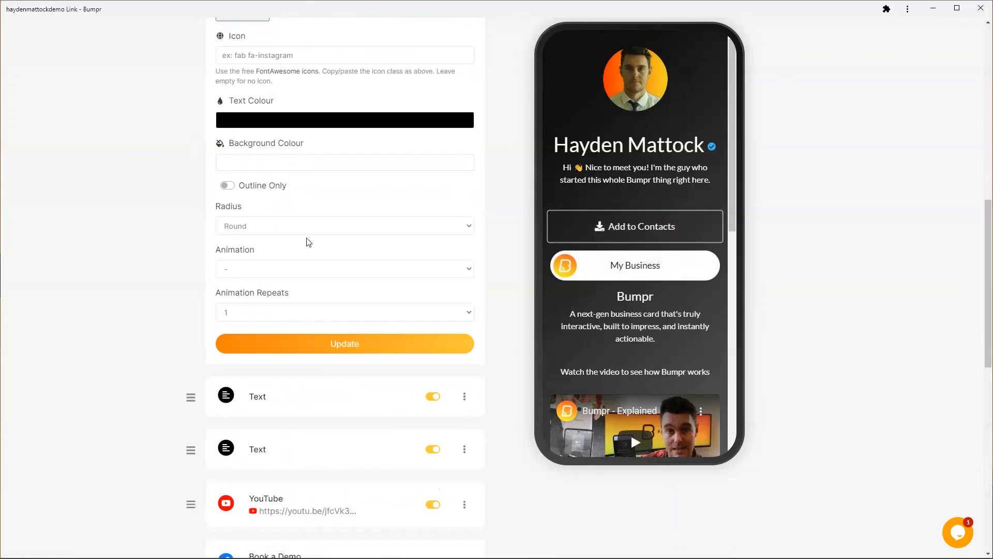
click(326, 229)
click(262, 259)
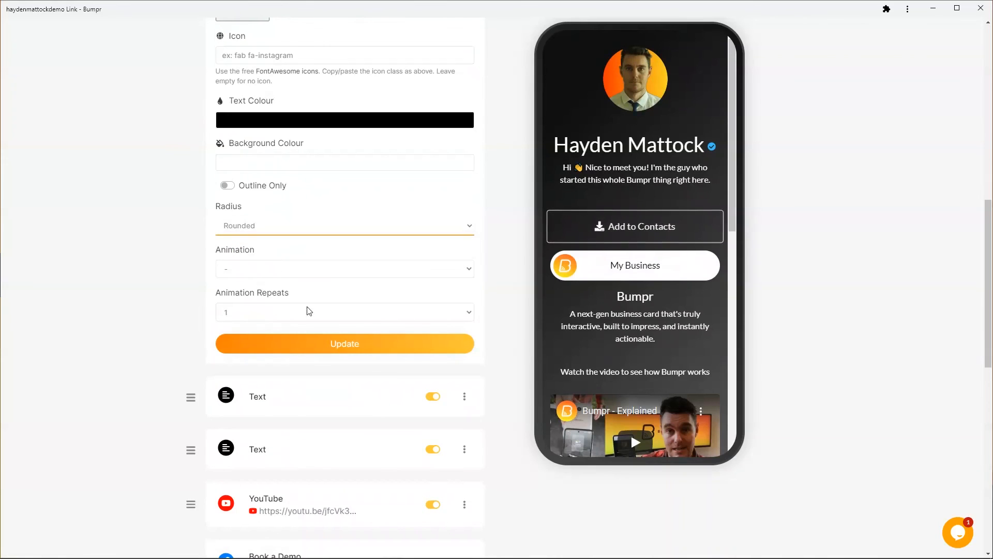
click(332, 343)
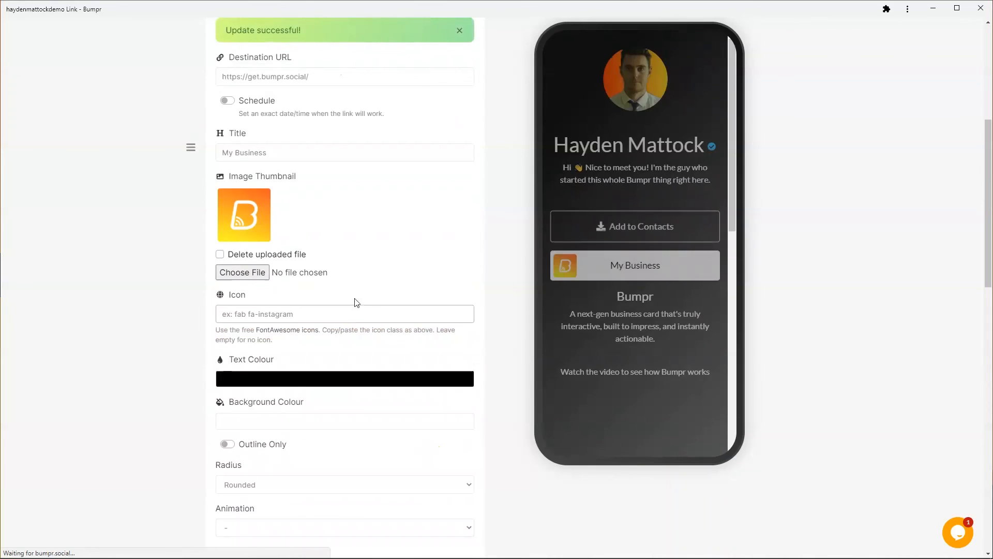
scroll(284, 190, up, 4)
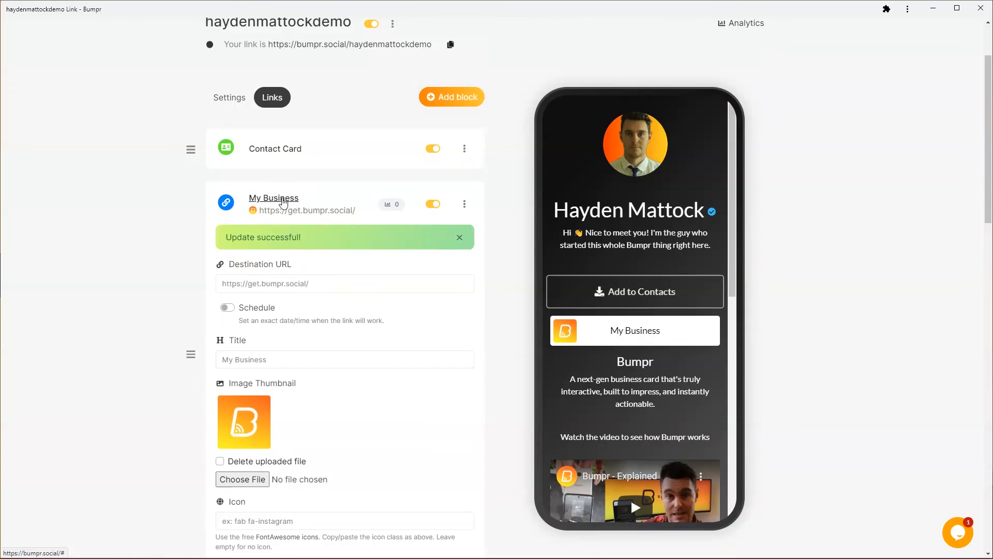
click(281, 199)
scroll(449, 296, down, 1)
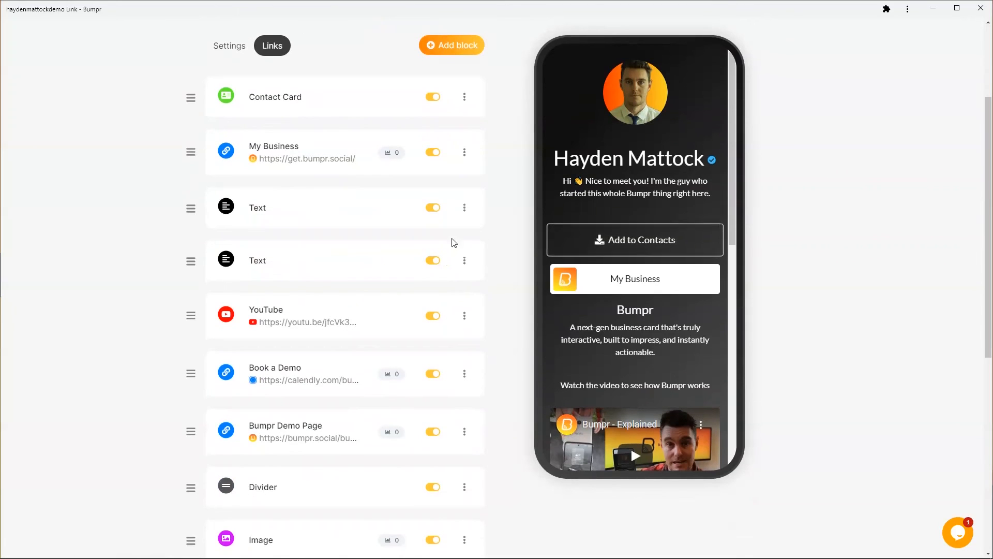
Step: Scroll through the Links list and bring up the tawk.to help chat panel
scroll(597, 229, down, 3)
scroll(596, 229, down, 6)
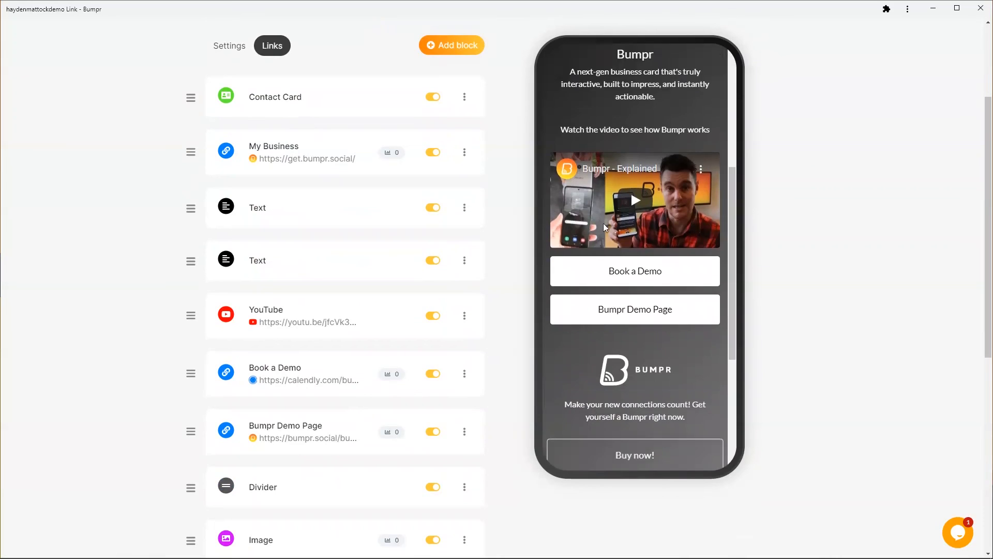
scroll(607, 218, down, 4)
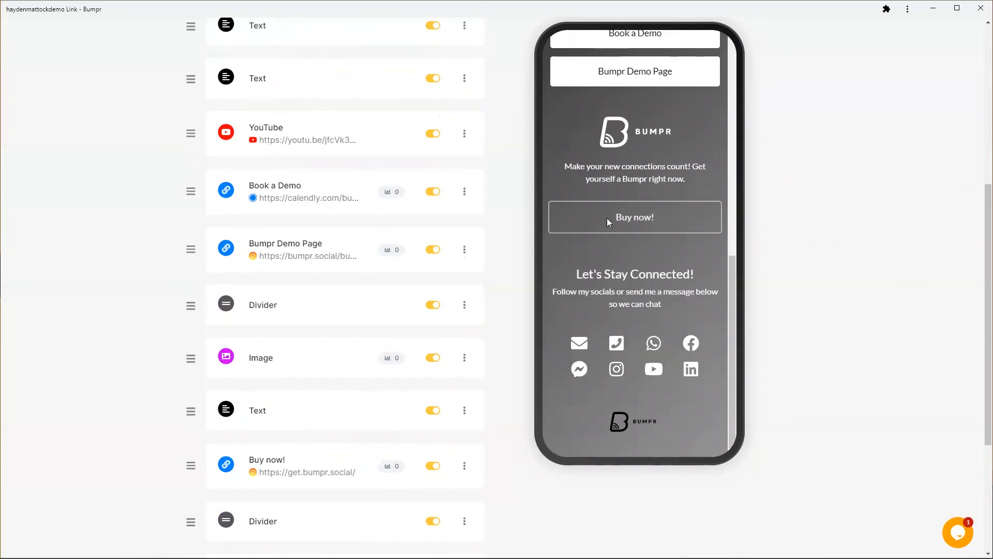
scroll(409, 241, up, 7)
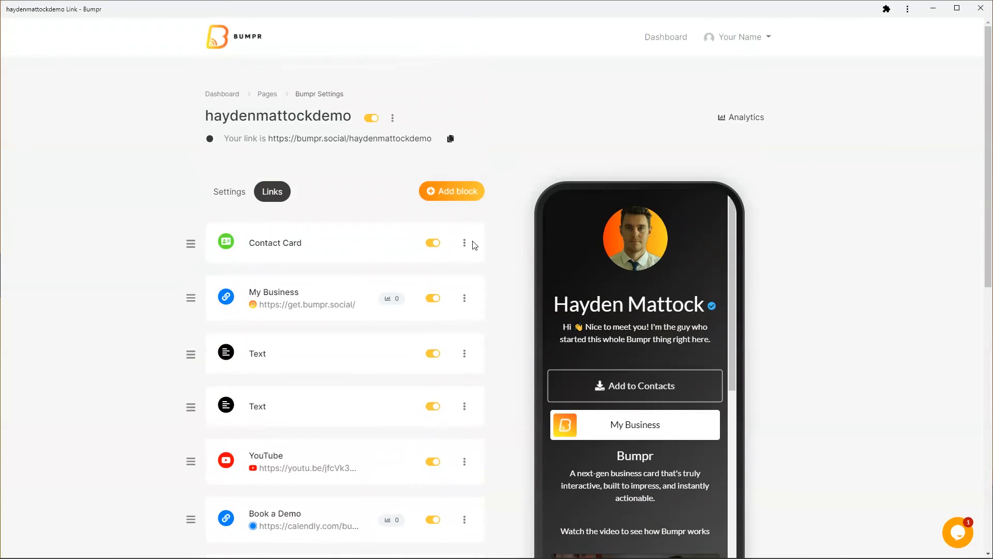
scroll(490, 234, down, 8)
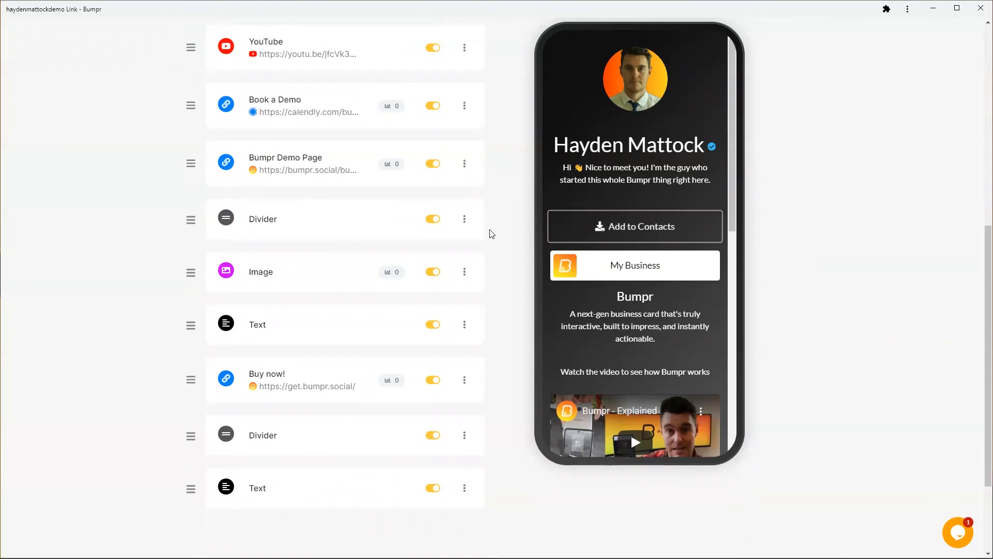
scroll(413, 204, down, 3)
scroll(368, 279, up, 10)
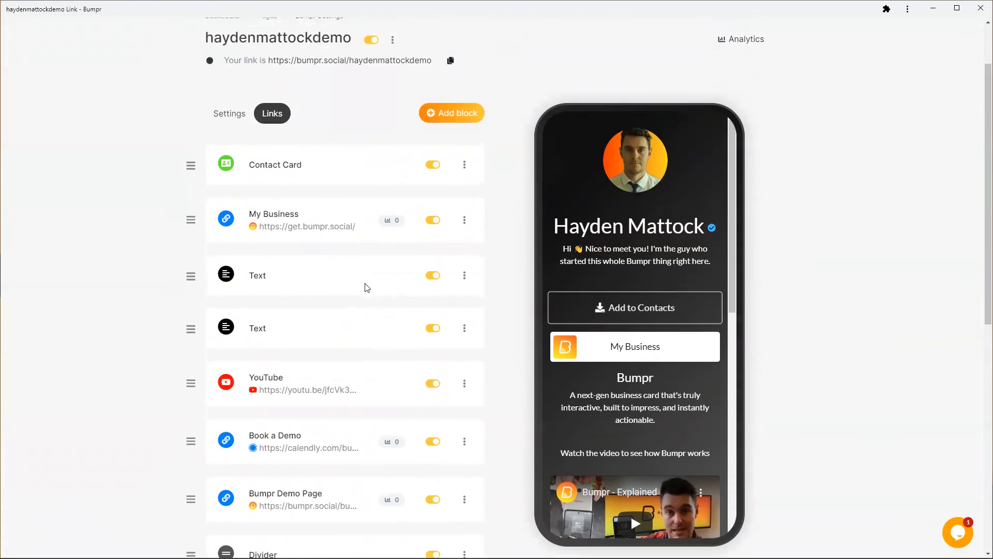
scroll(497, 305, down, 3)
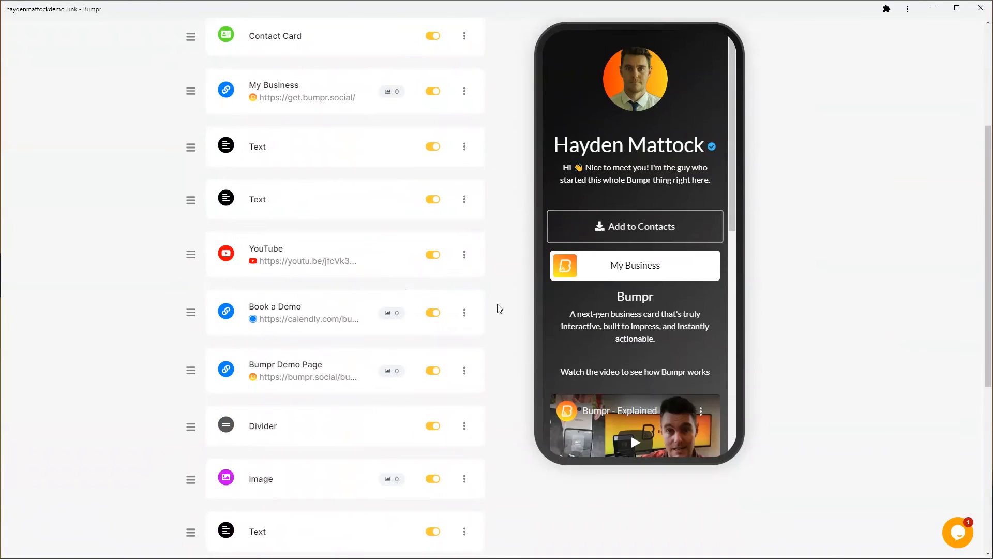
click(957, 532)
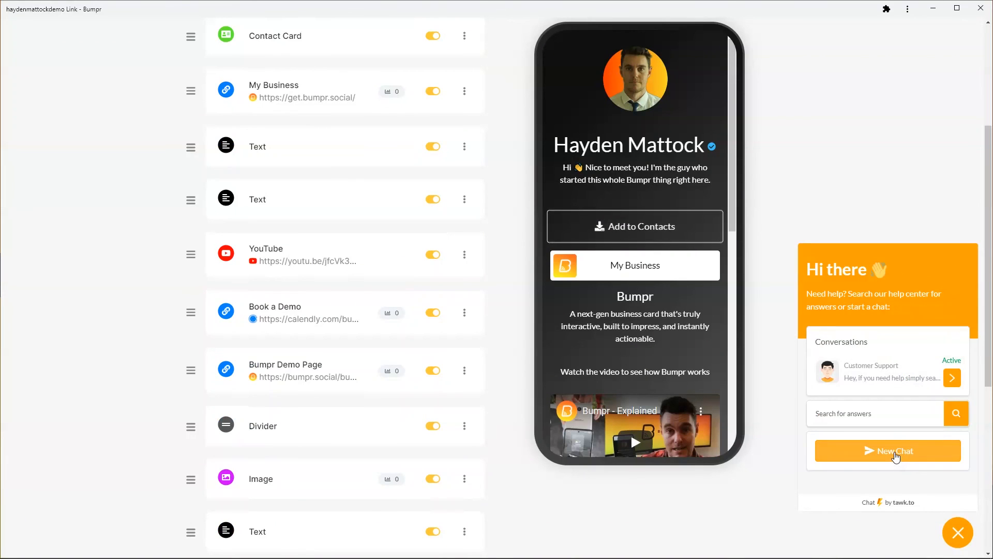
Step: Search the help articles for 'how' and open 'How to add social media'
click(877, 416)
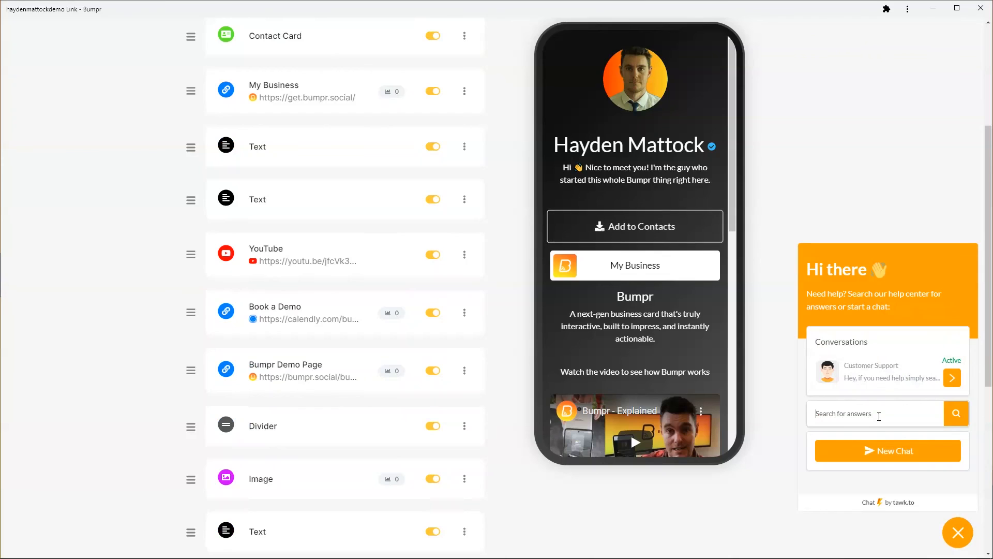
text(how to)
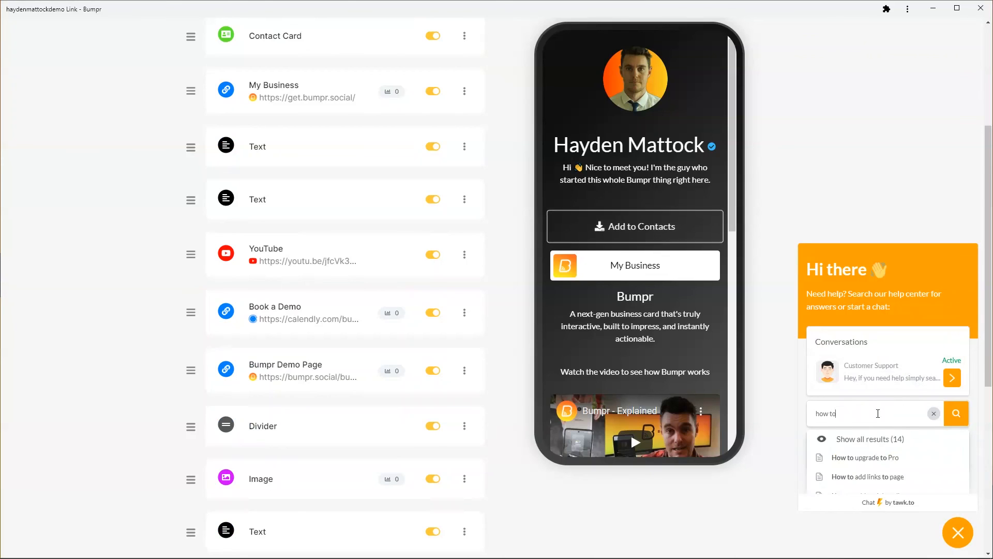
scroll(892, 453, down, 2)
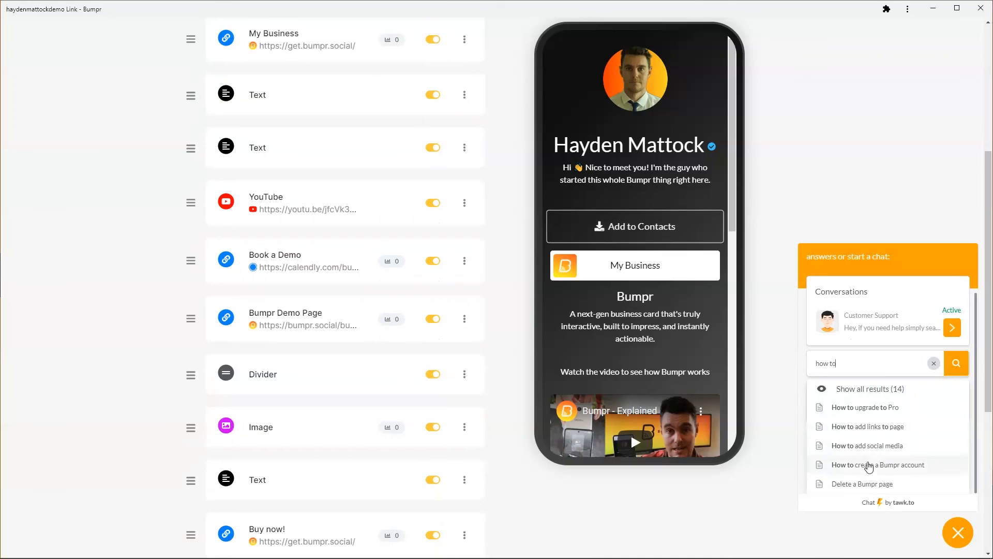
click(874, 445)
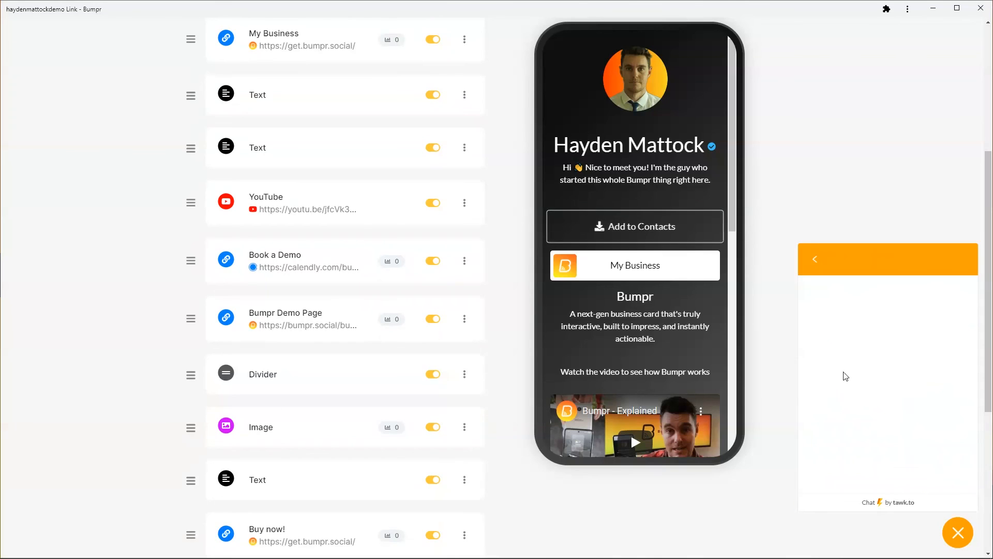
Step: Read through the social media article, then close the help chat
scroll(876, 396, down, 10)
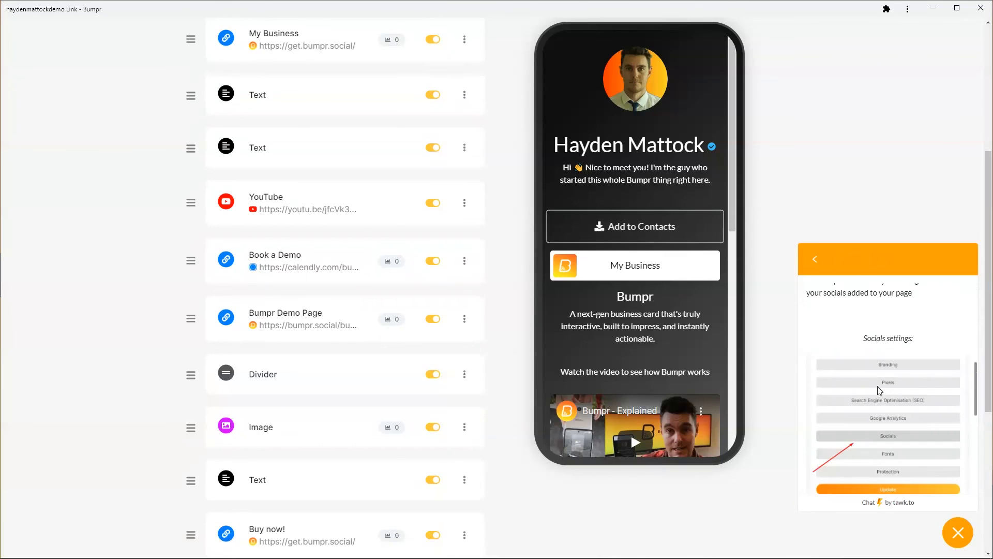
scroll(875, 396, down, 3)
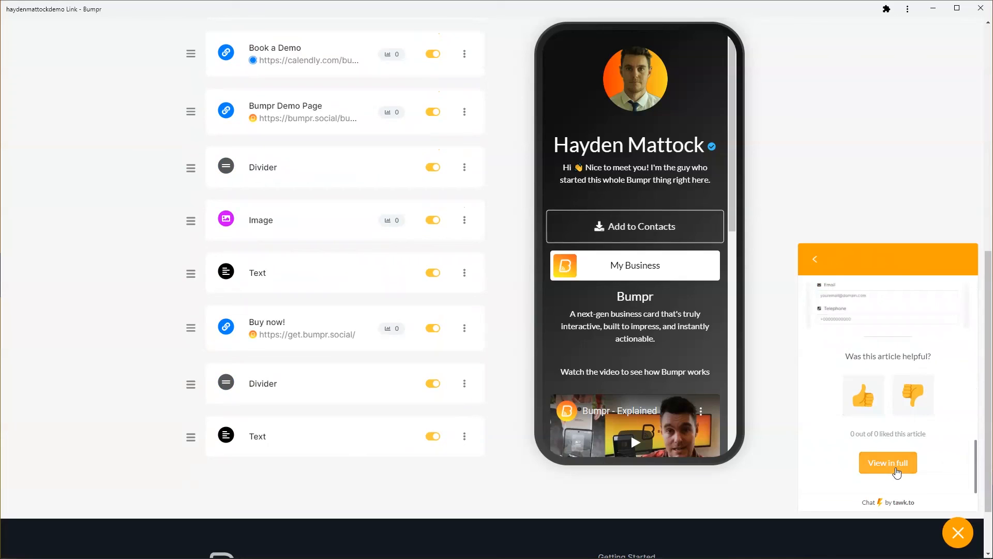
scroll(902, 445, up, 5)
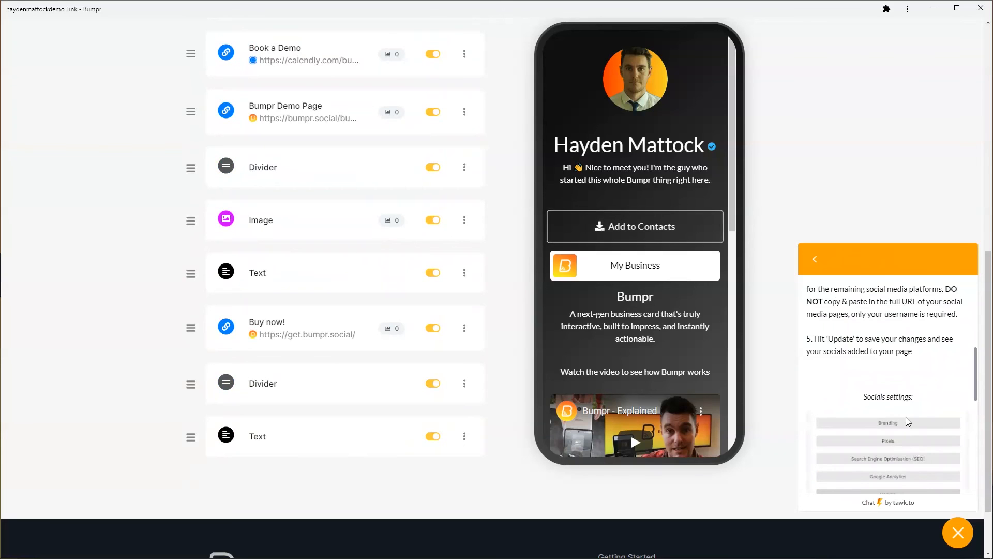
scroll(905, 421, up, 8)
scroll(882, 420, down, 8)
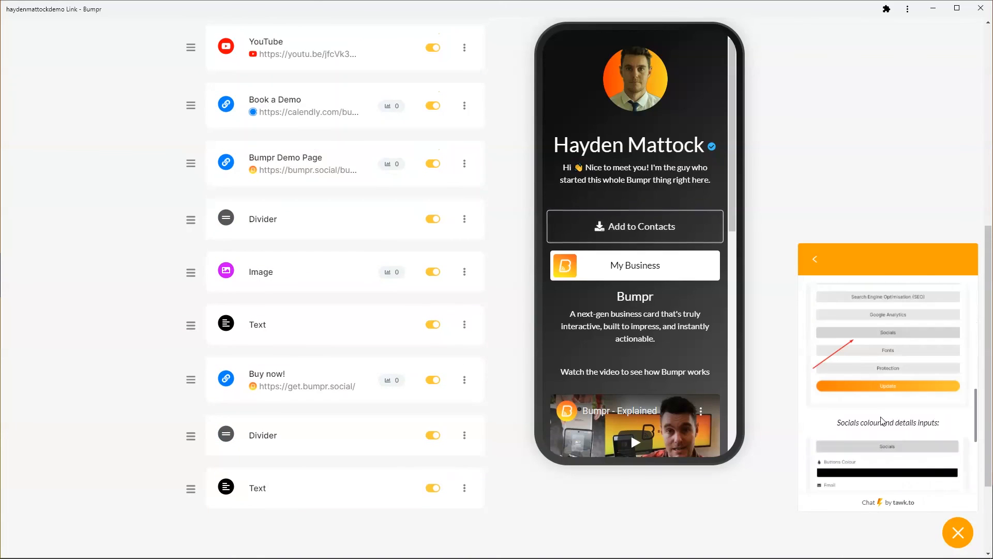
scroll(889, 423, up, 10)
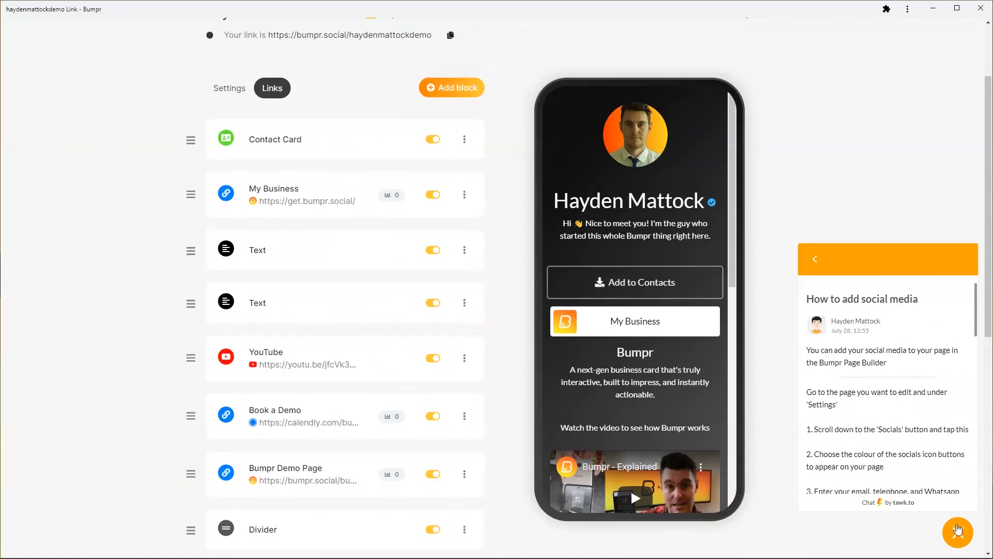
click(958, 530)
scroll(784, 181, up, 2)
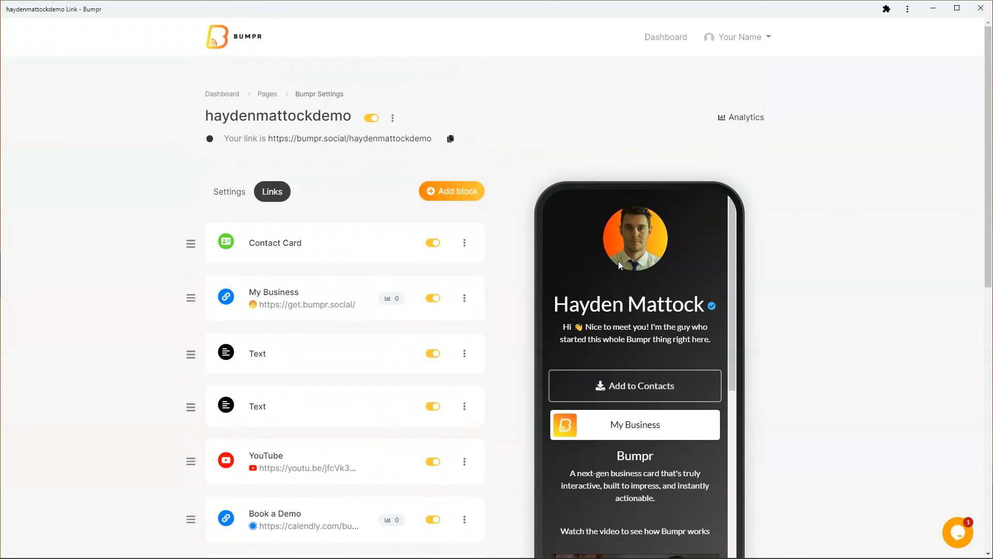
Step: Return to the dashboard and bring up the haydenmattockdemo page's three-dot options menu
click(665, 37)
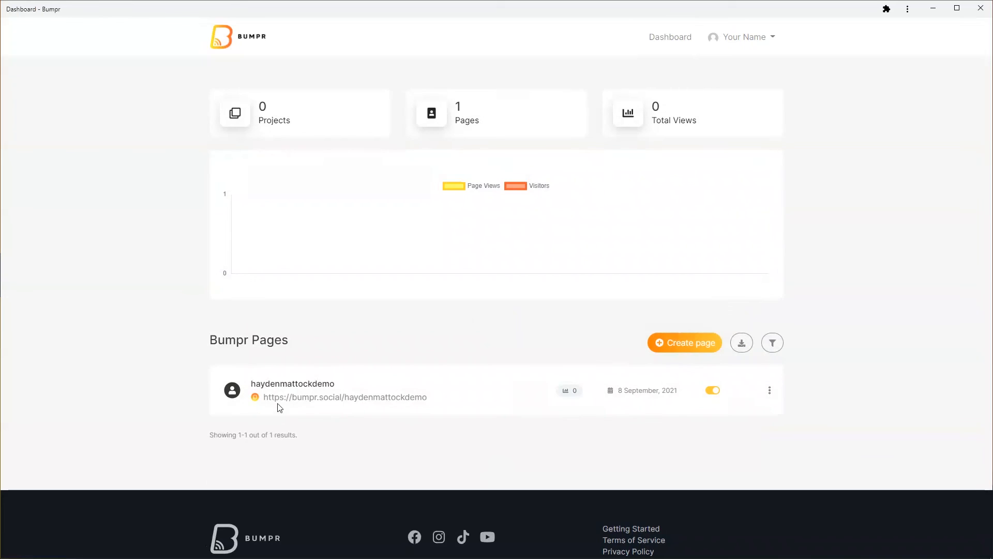
click(767, 395)
click(837, 388)
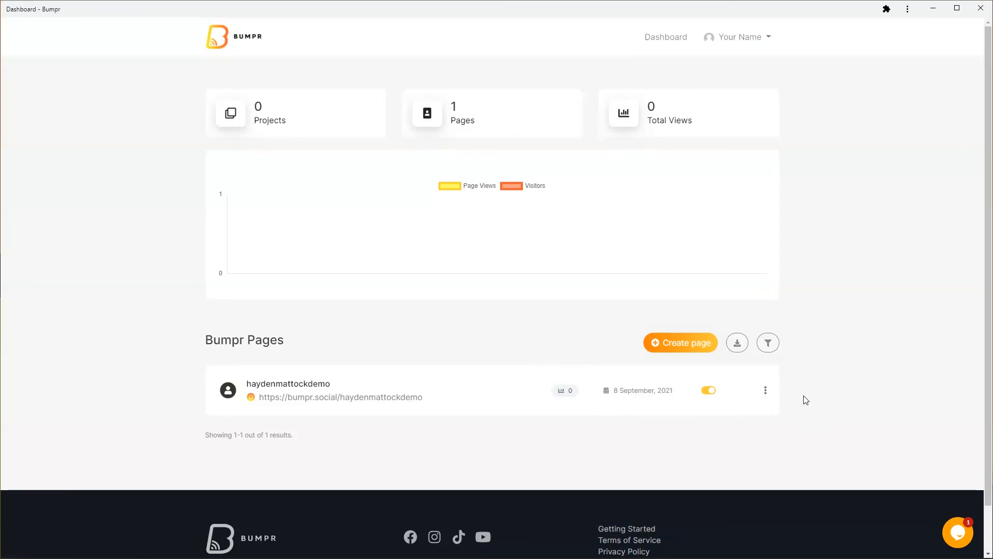
click(765, 393)
click(810, 398)
click(767, 395)
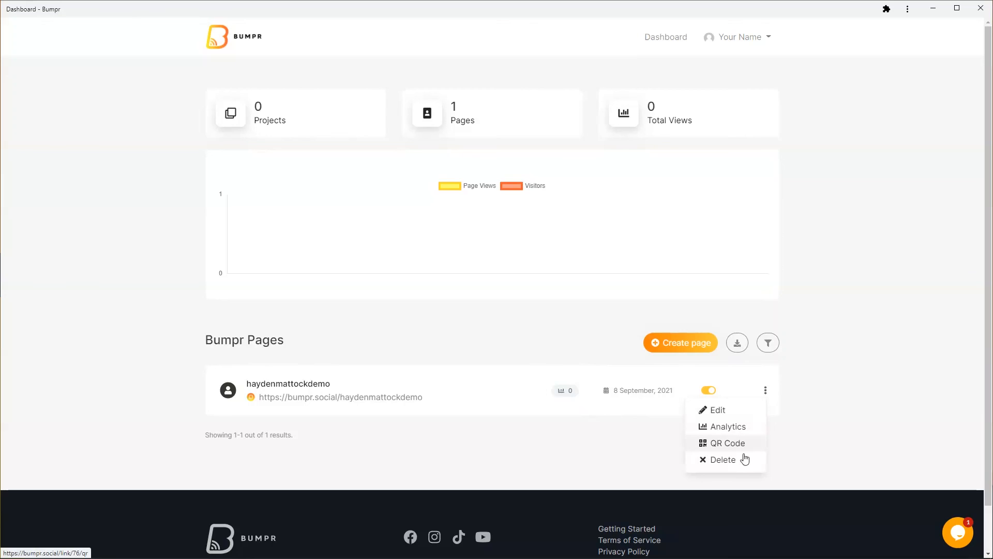
click(841, 418)
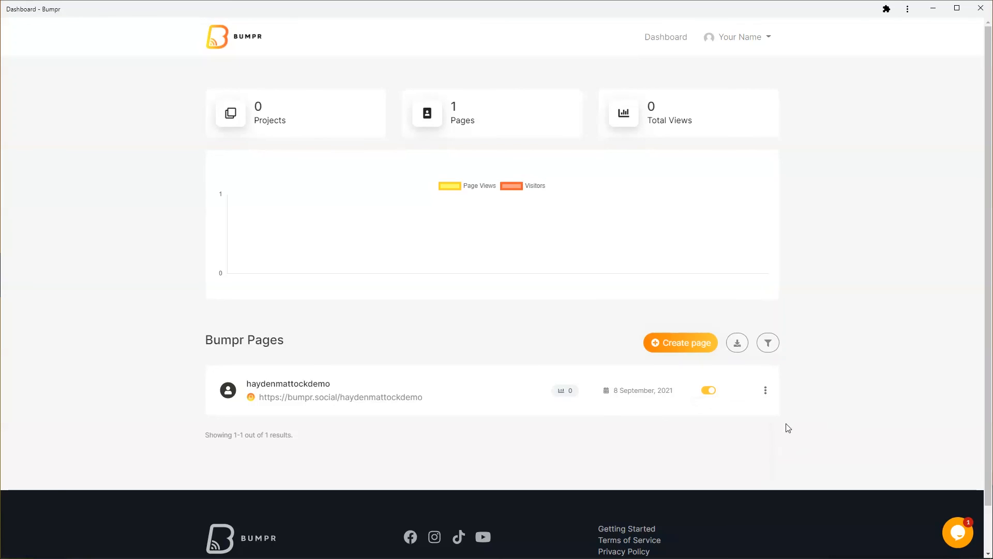
click(767, 396)
click(767, 395)
click(768, 395)
Step: Generate the haydenmattockdemo QR code with its foreground colour set to red #F52727
click(754, 444)
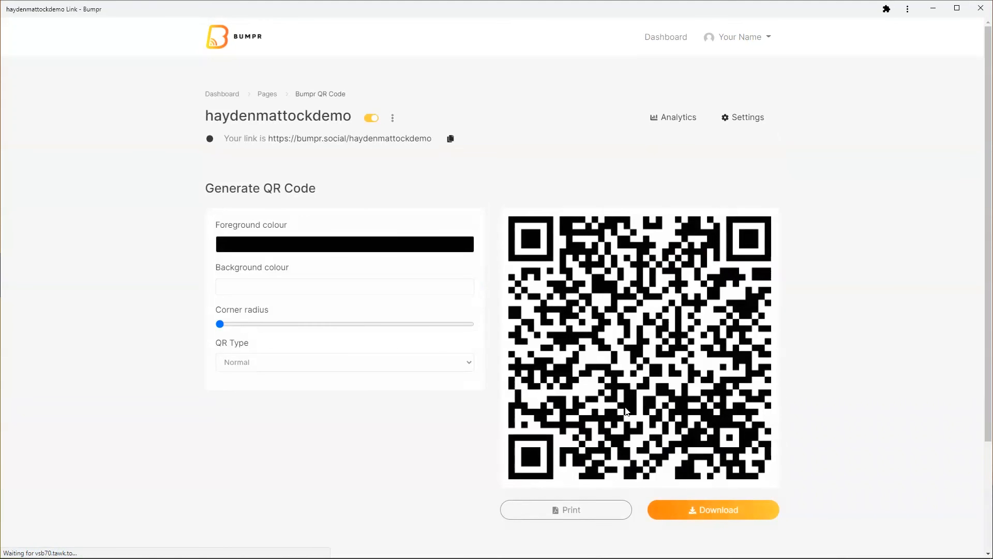
scroll(398, 398, down, 2)
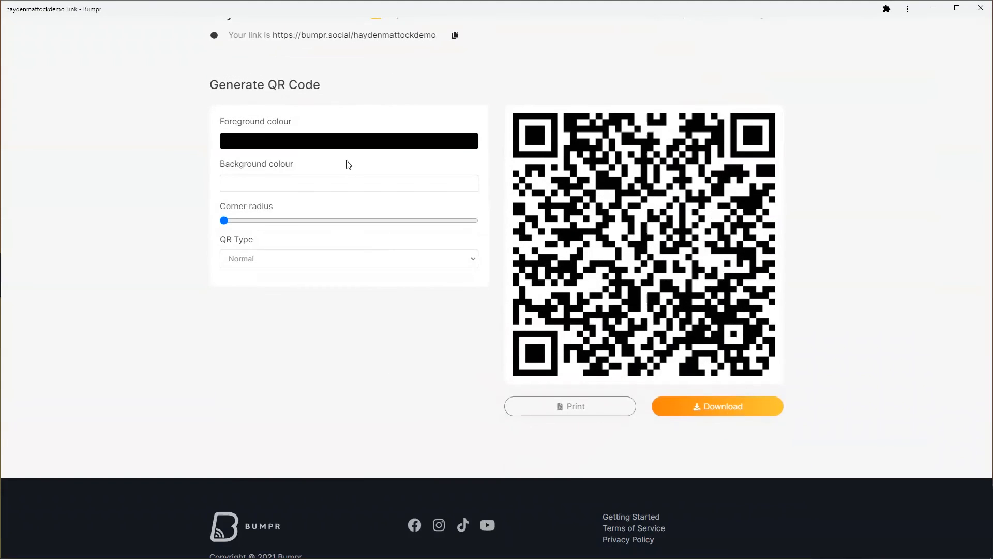
click(355, 150)
drag(295, 193, 416, 163)
click(446, 245)
click(344, 146)
click(410, 113)
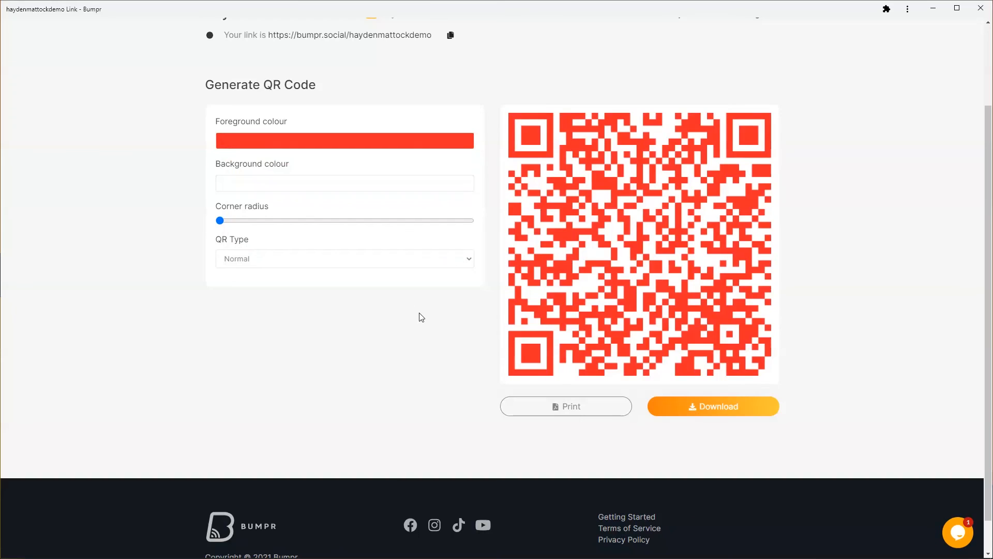
scroll(420, 317, up, 2)
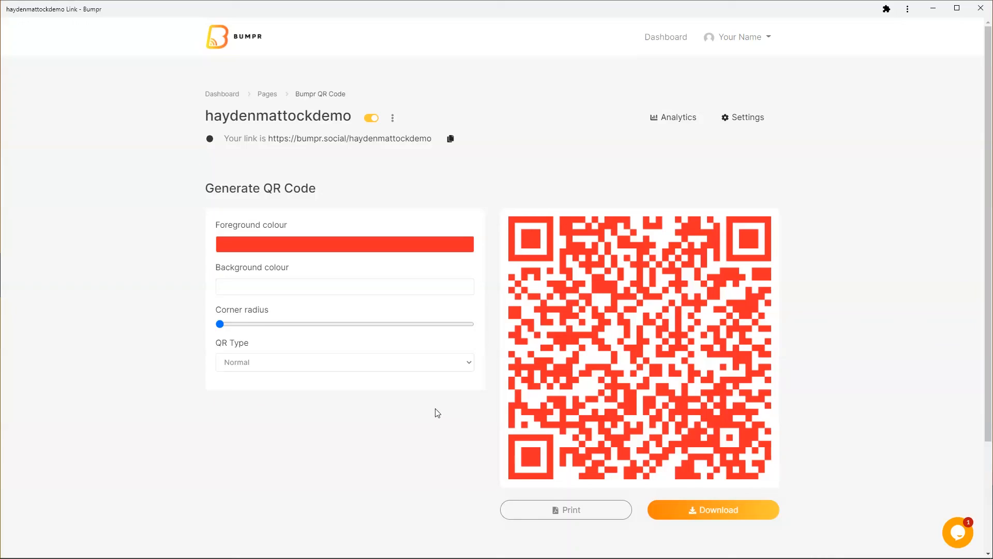
scroll(438, 412, down, 2)
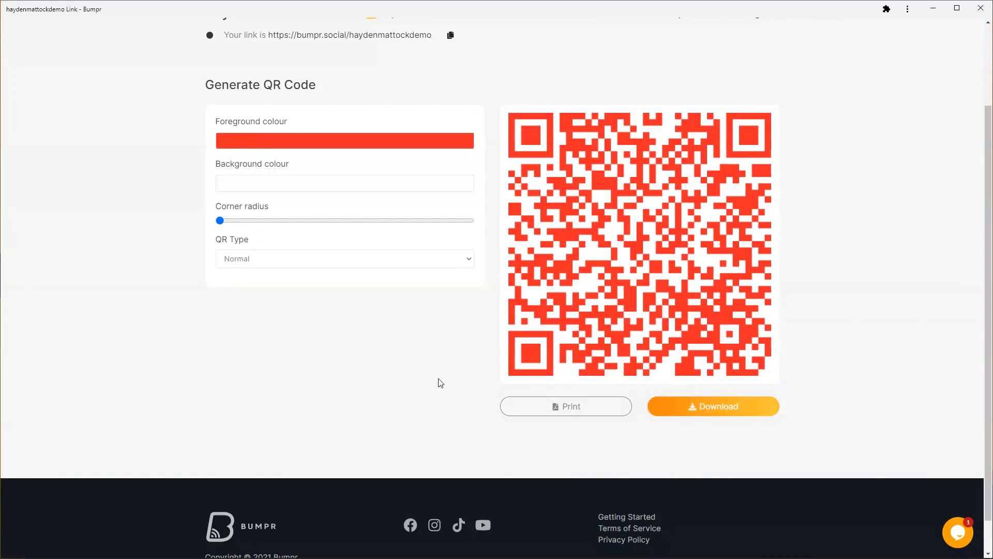
scroll(386, 373, up, 2)
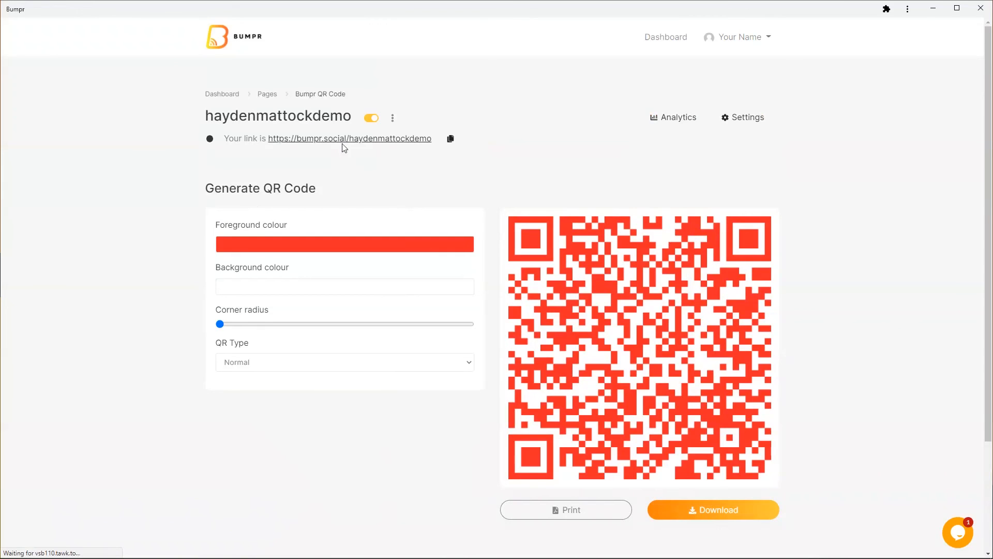
click(746, 41)
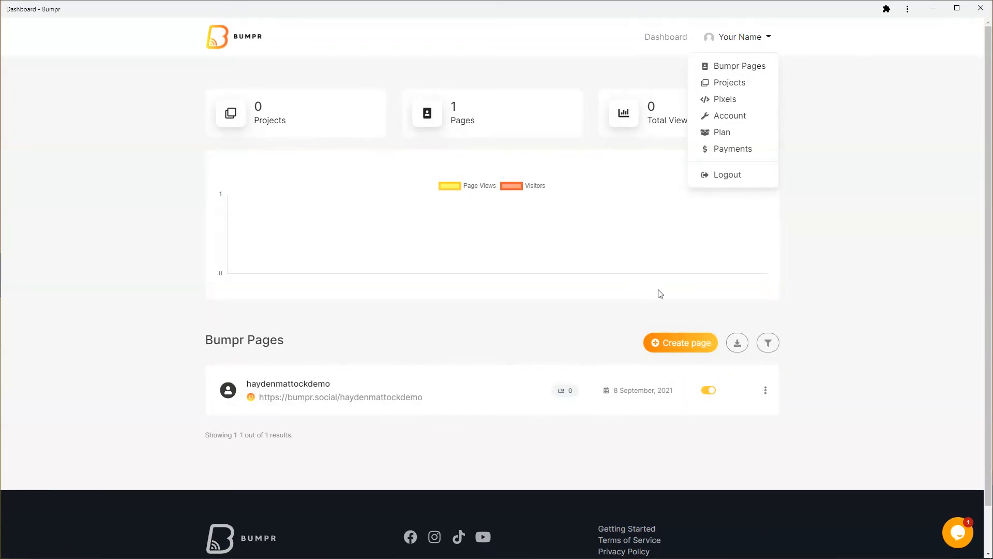
click(897, 185)
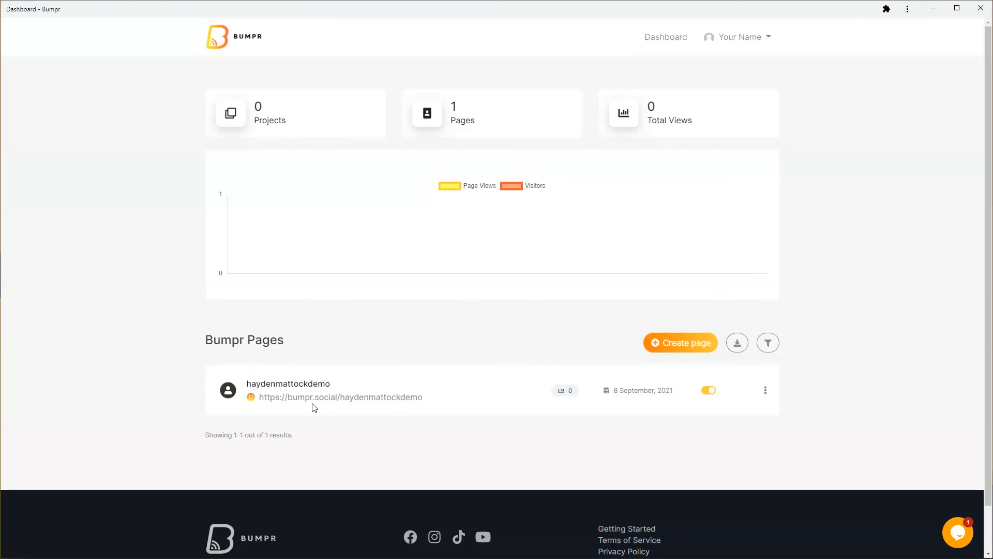
Step: Create a project named 'Black Bumpr' with colour black #000000, then return to the dashboard
click(740, 43)
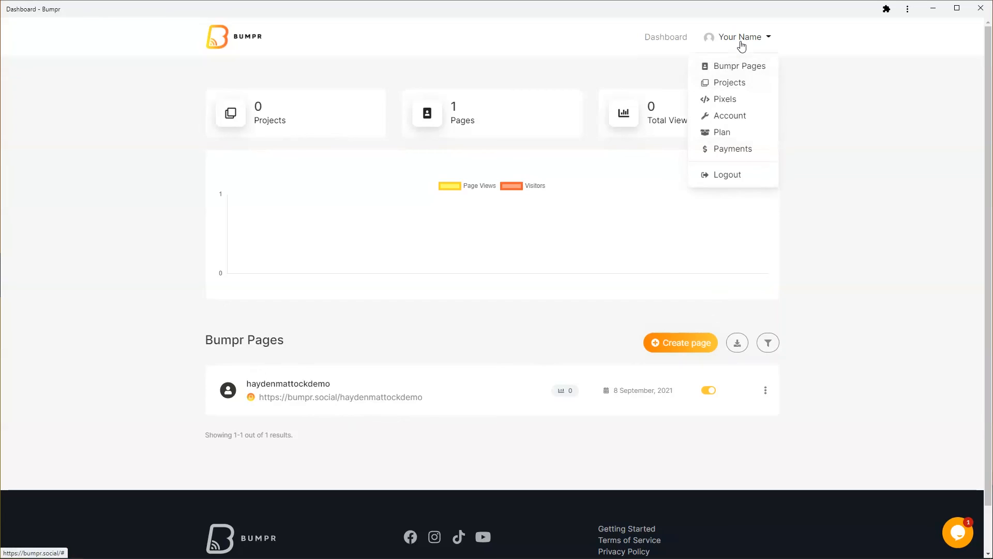
click(731, 84)
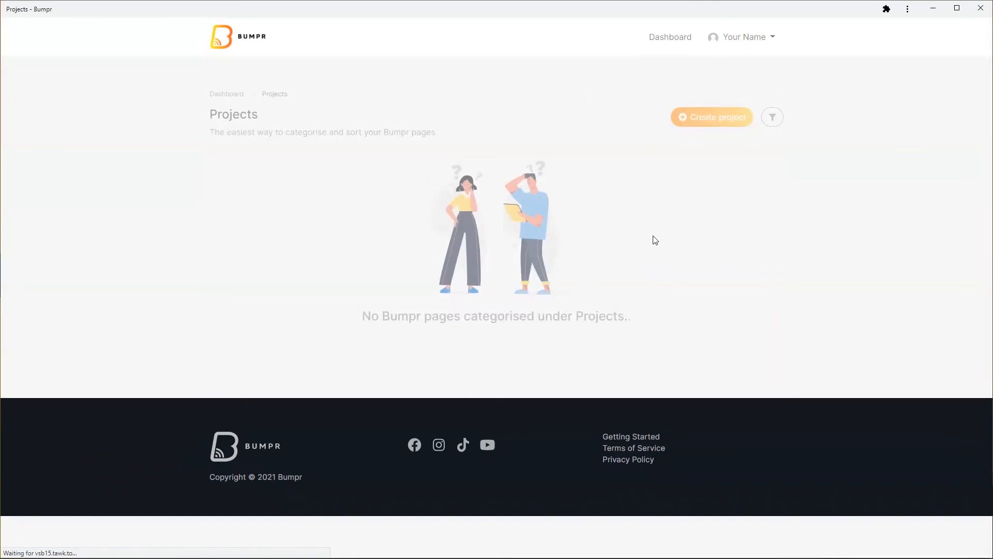
click(717, 120)
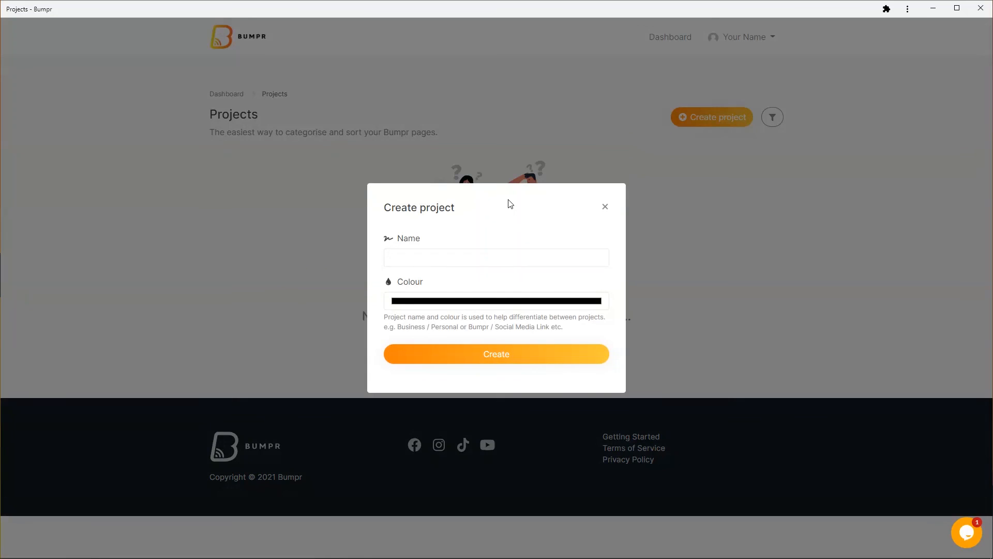
click(461, 258)
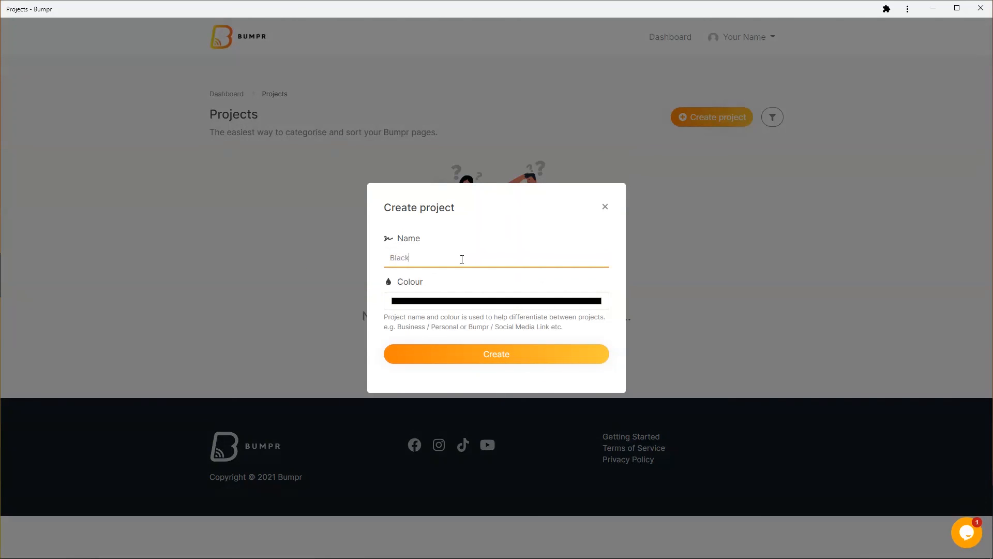
click(463, 301)
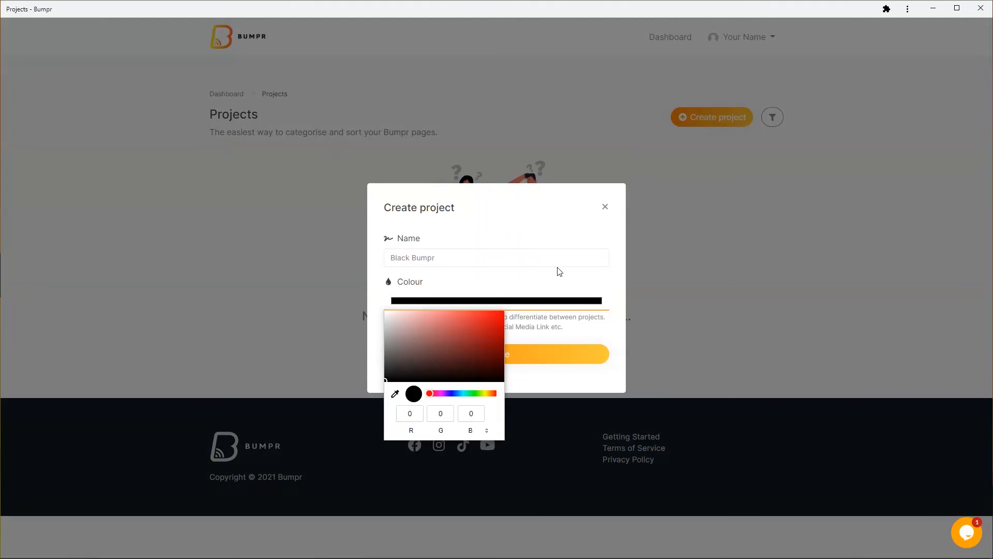
click(539, 284)
click(517, 352)
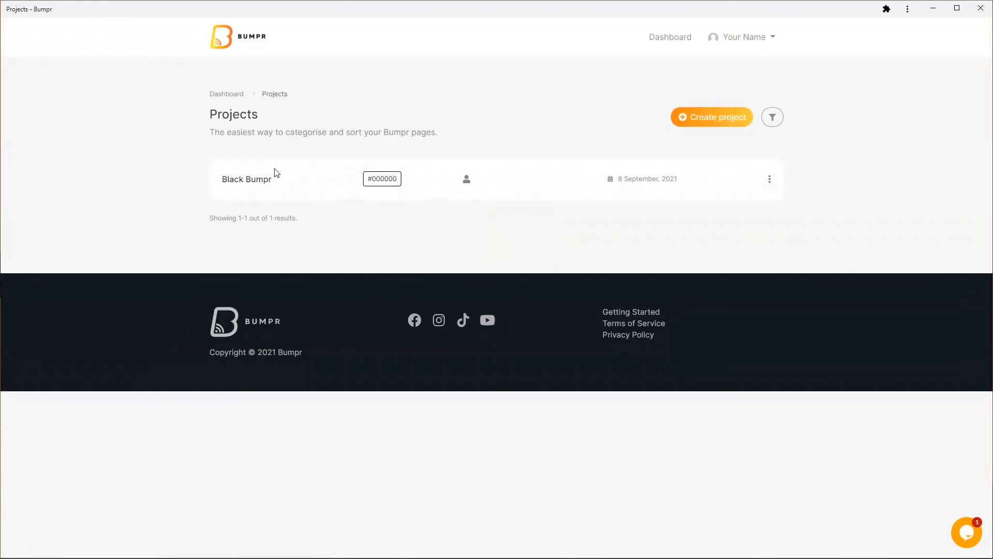
click(232, 98)
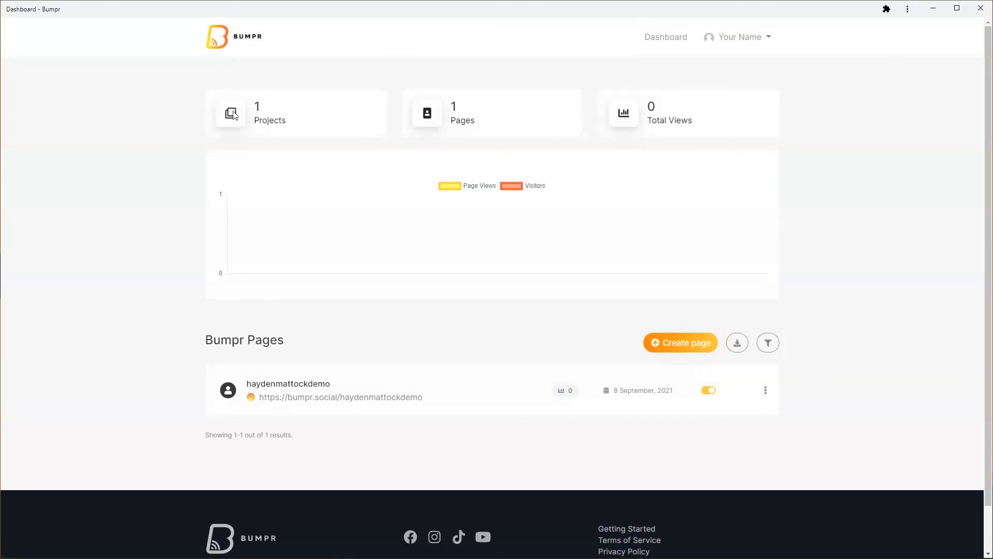
Step: Assign the haydenmattockdemo page to the Black Bumpr project in its settings and save with Update
click(310, 385)
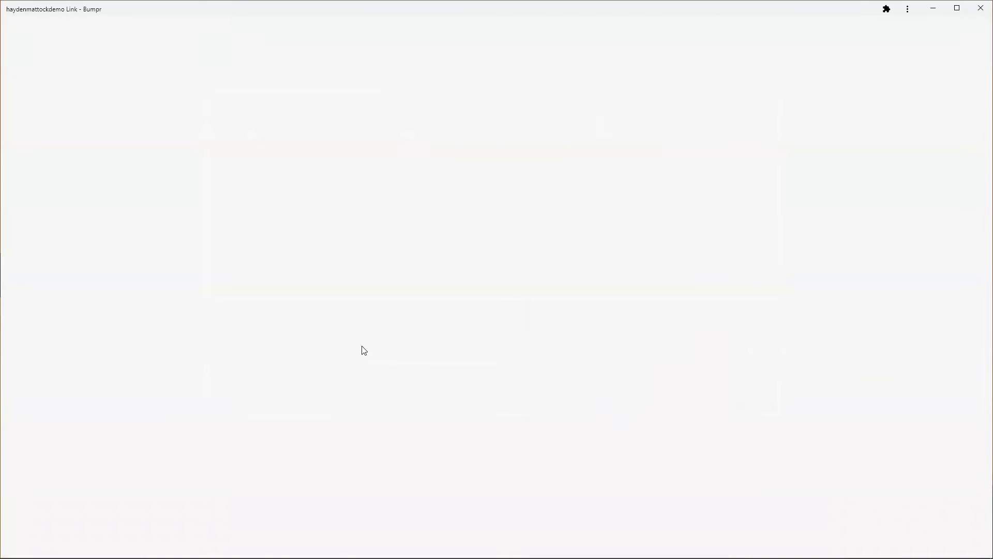
scroll(155, 321, down, 3)
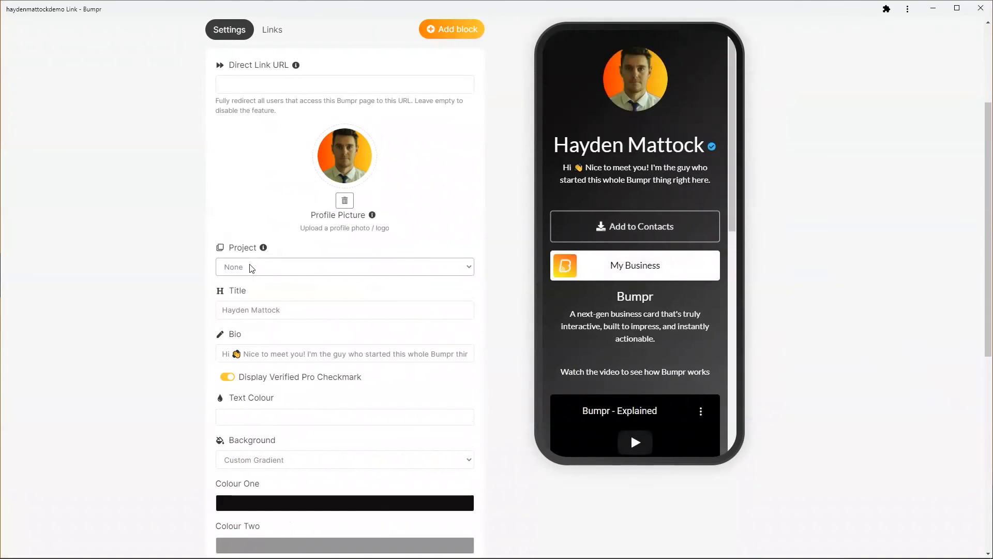
click(248, 268)
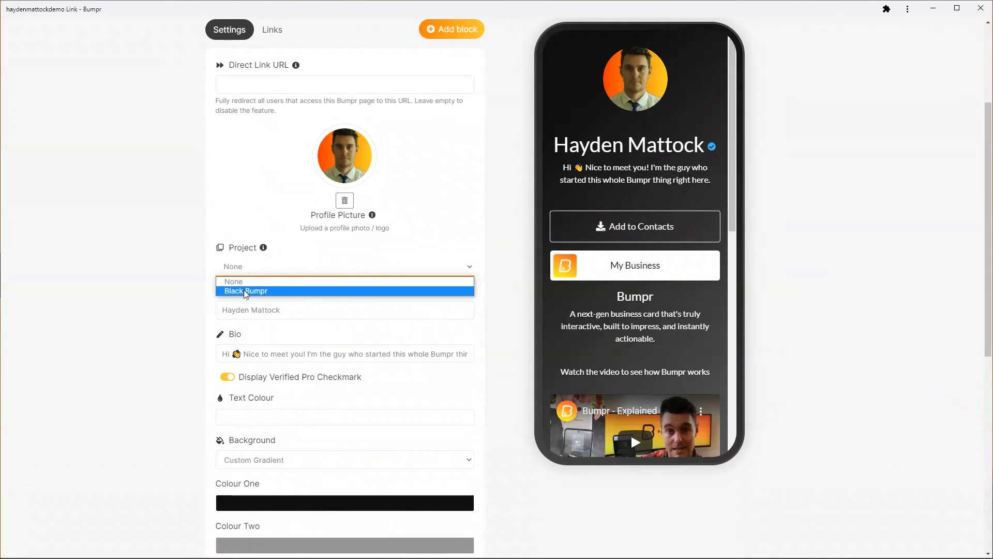
click(244, 291)
scroll(303, 302, down, 1)
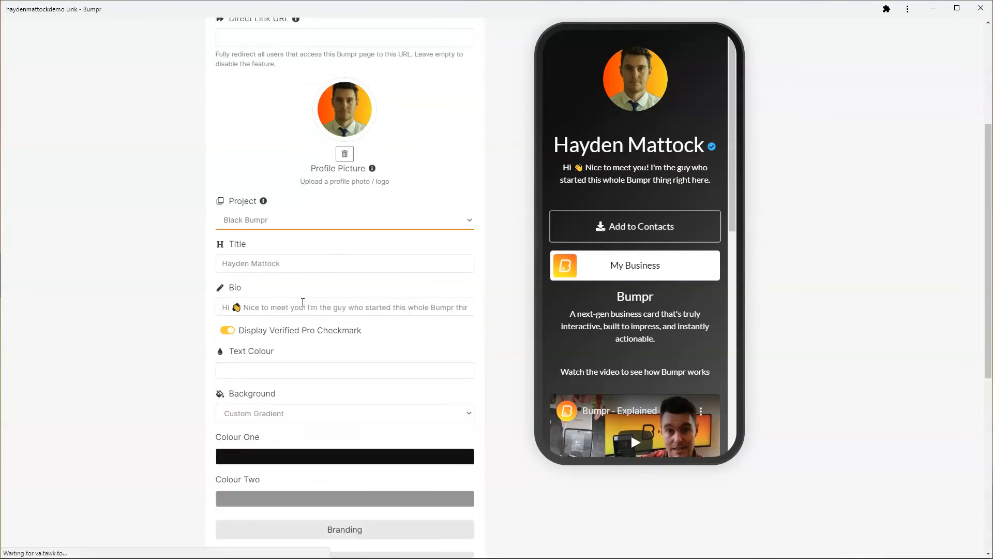
scroll(303, 303, down, 7)
click(331, 363)
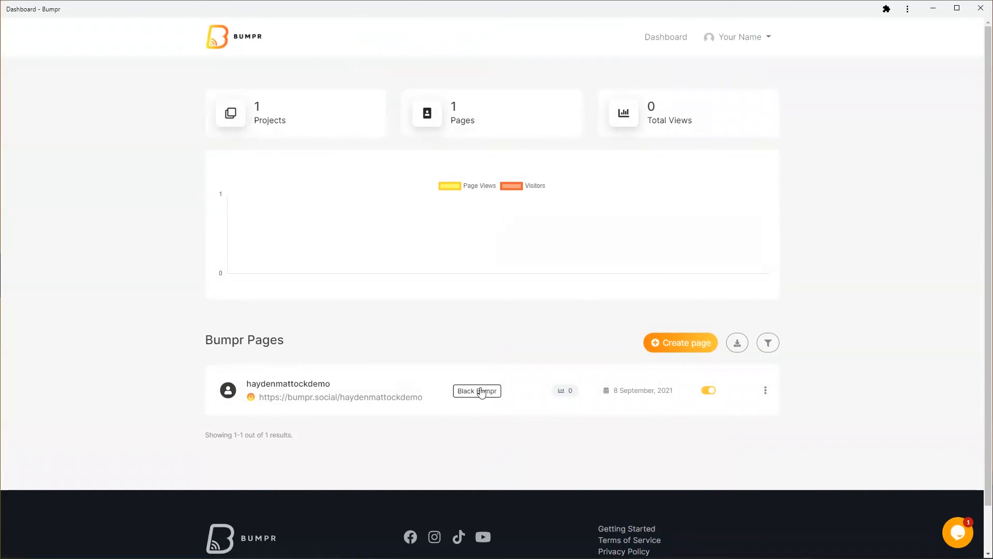
Step: Visit the Pixels page and preview the Add pixel form's Tracking Pixel services, closing it without saving
click(744, 38)
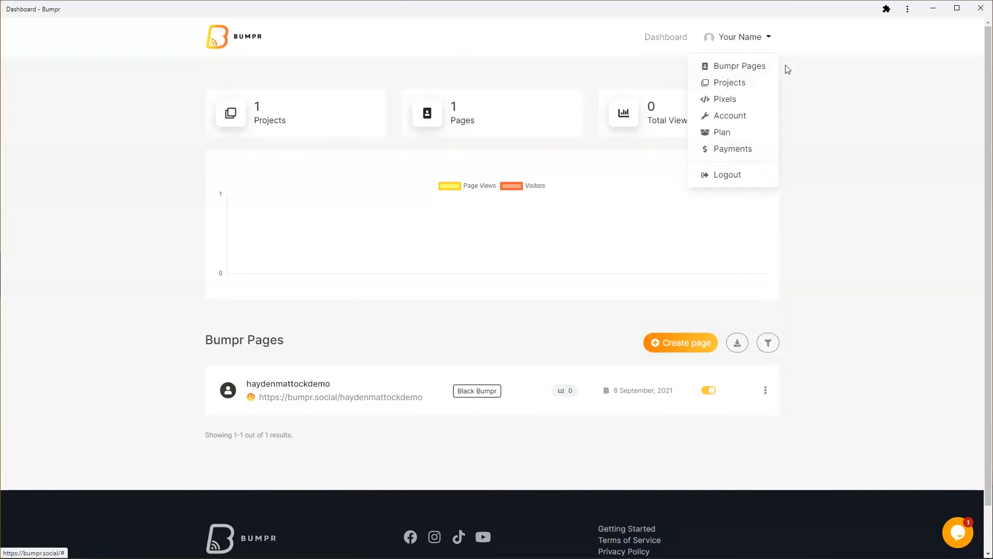
click(746, 104)
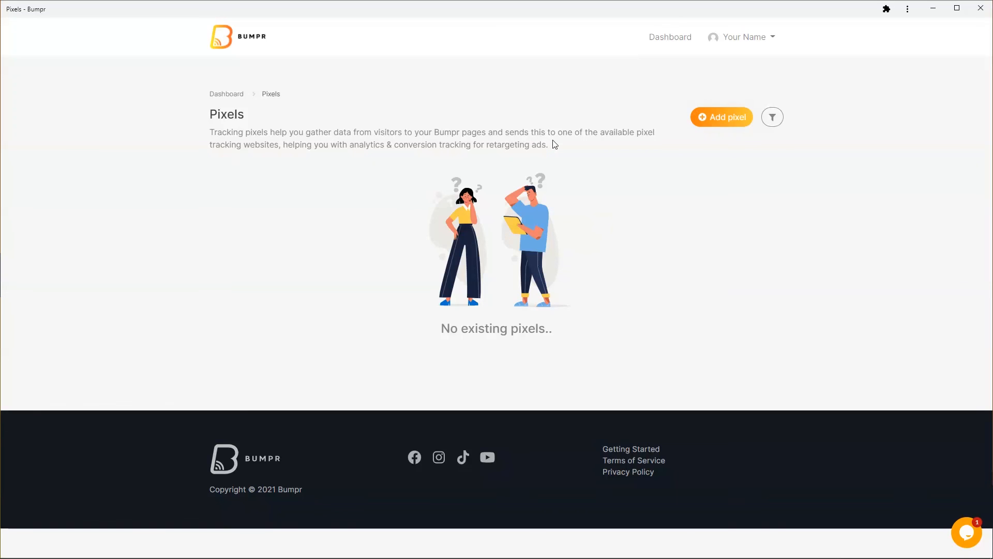
click(714, 117)
click(450, 242)
click(468, 281)
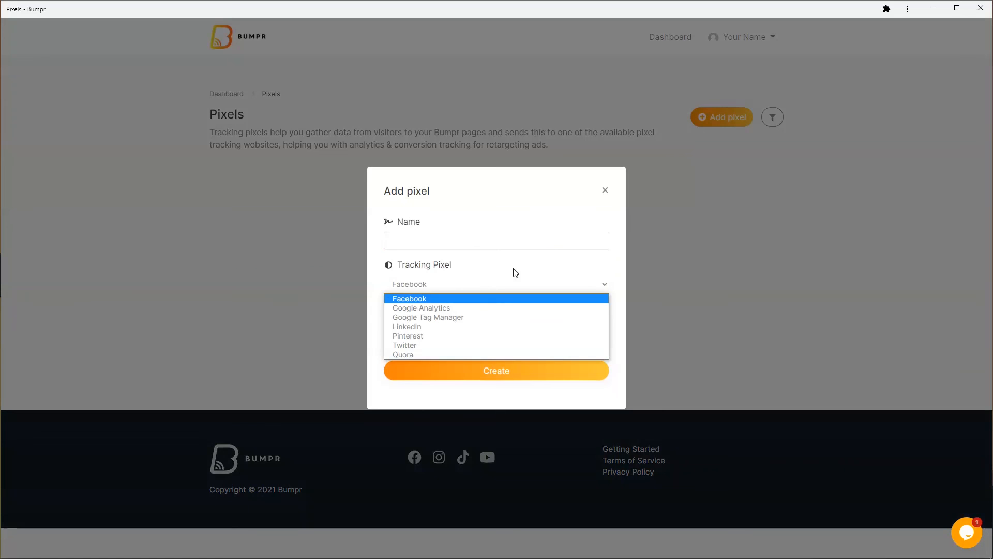
click(555, 222)
click(605, 190)
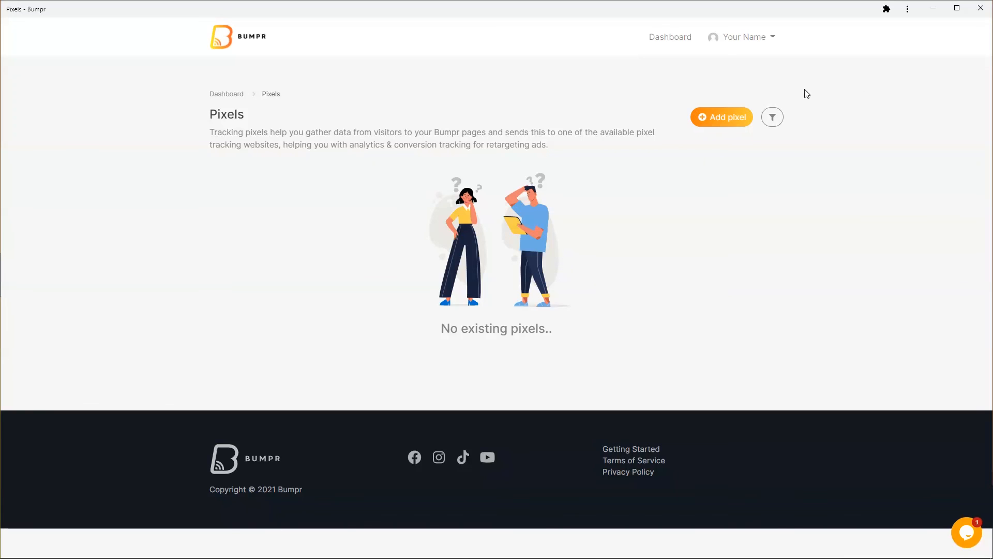
click(773, 39)
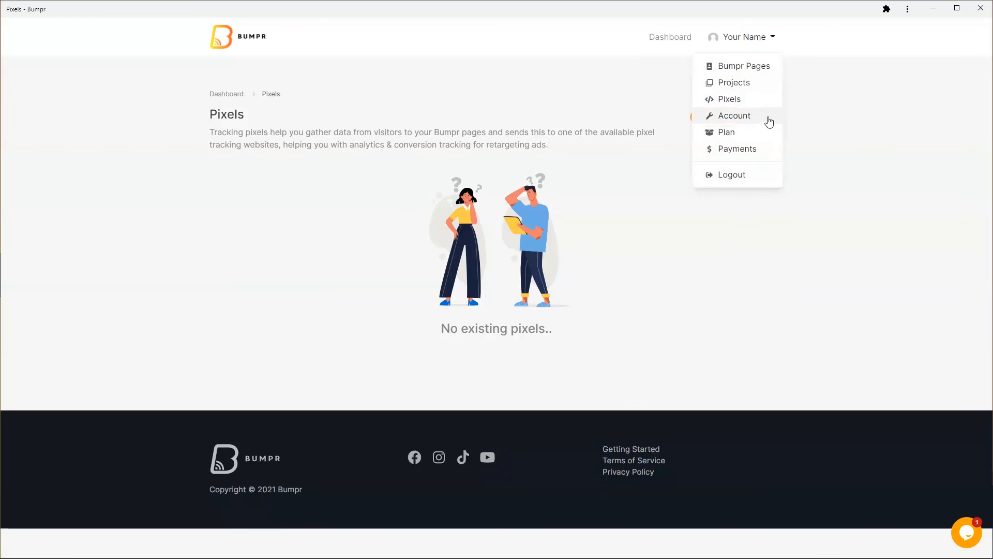
Step: Go to the Account settings page and scroll through its settings
click(754, 115)
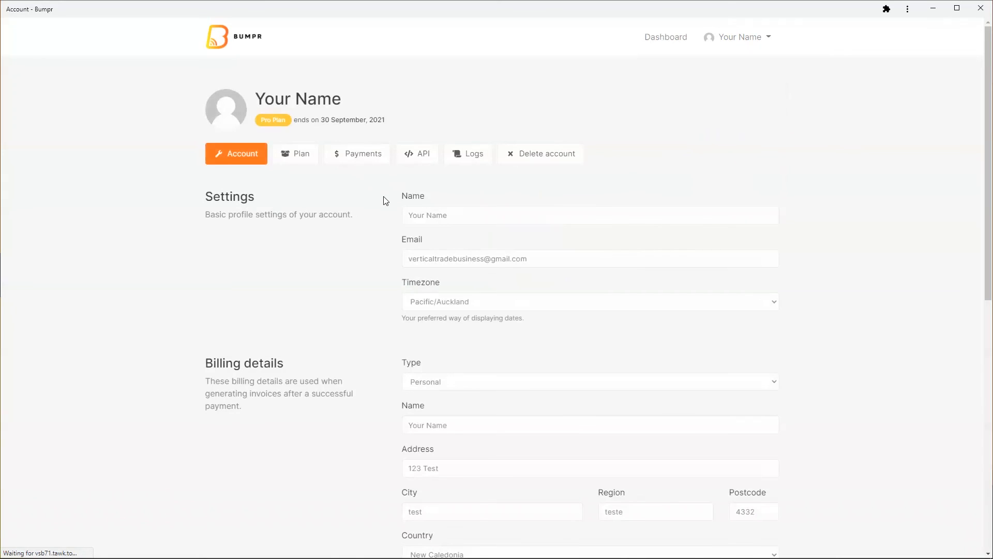
scroll(385, 201, down, 9)
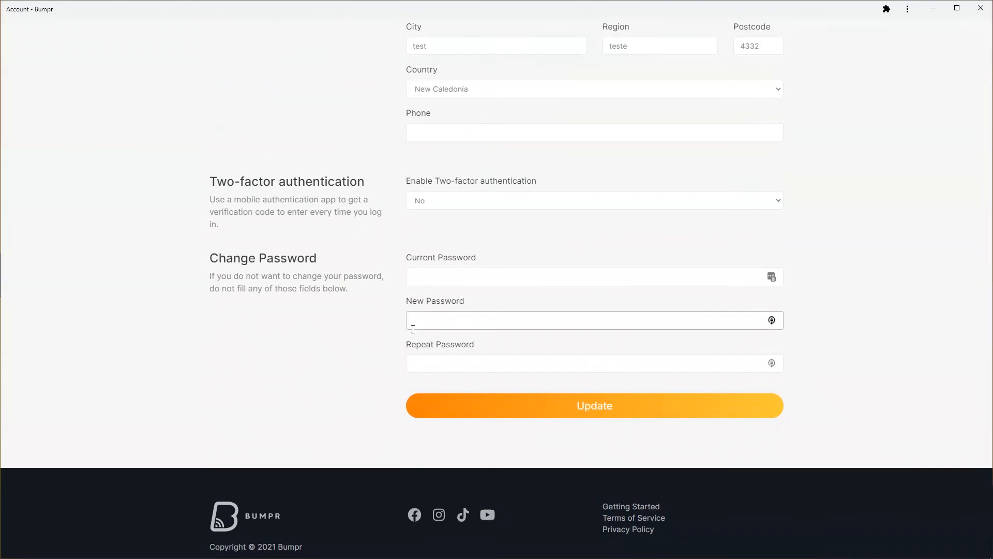
scroll(401, 268, up, 9)
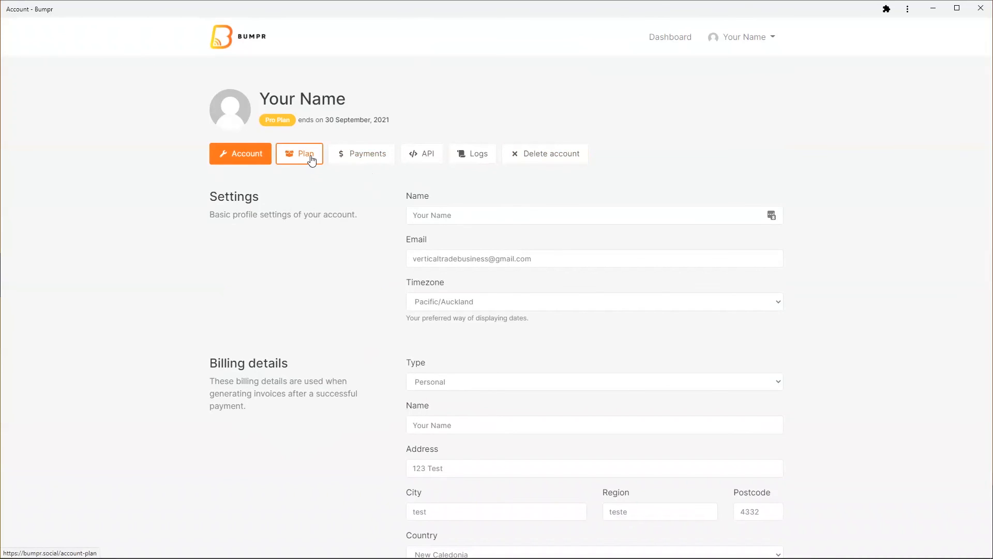
Step: Open the Plan page and review the Pro plan features and the Redeem section
click(760, 37)
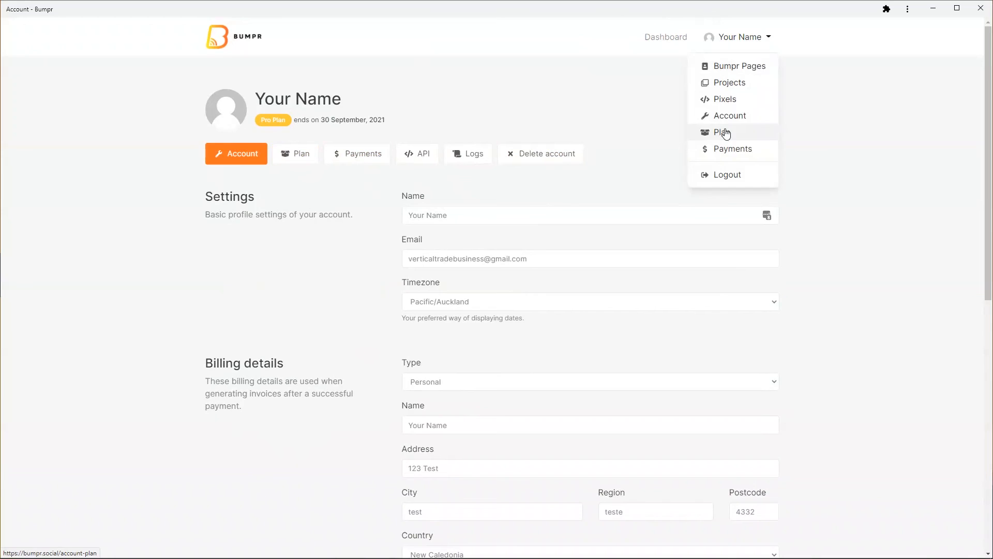
click(722, 133)
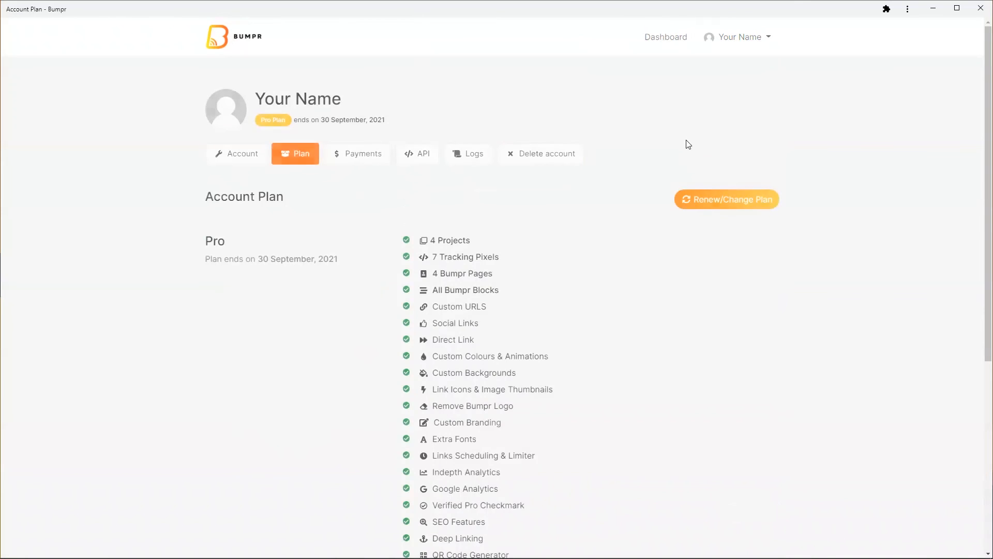
scroll(422, 277, down, 2)
scroll(421, 277, down, 3)
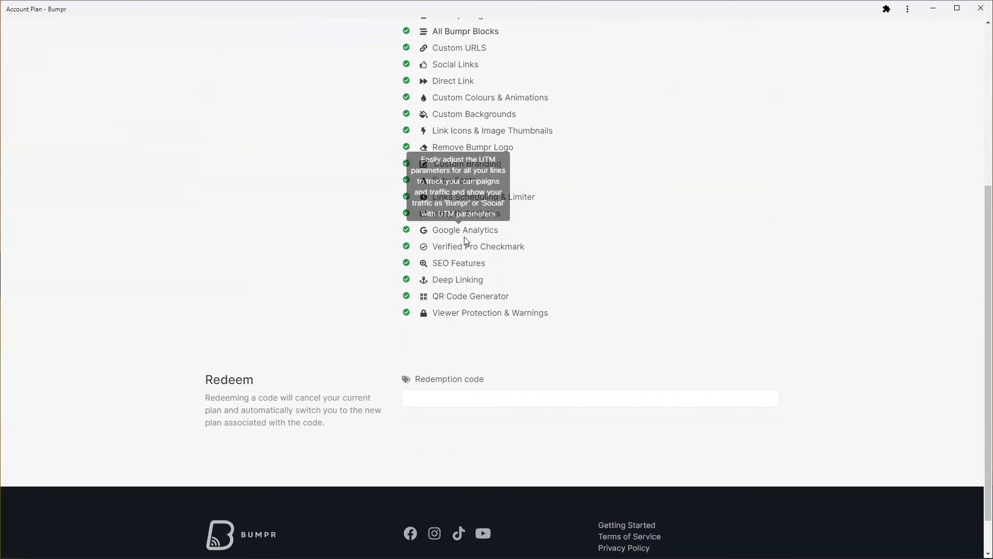
click(455, 351)
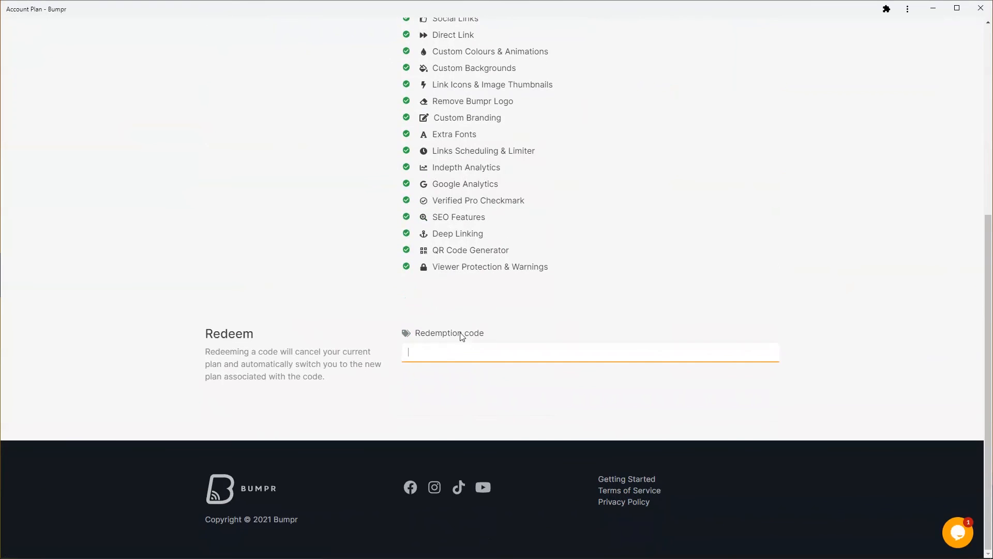
scroll(621, 295, up, 5)
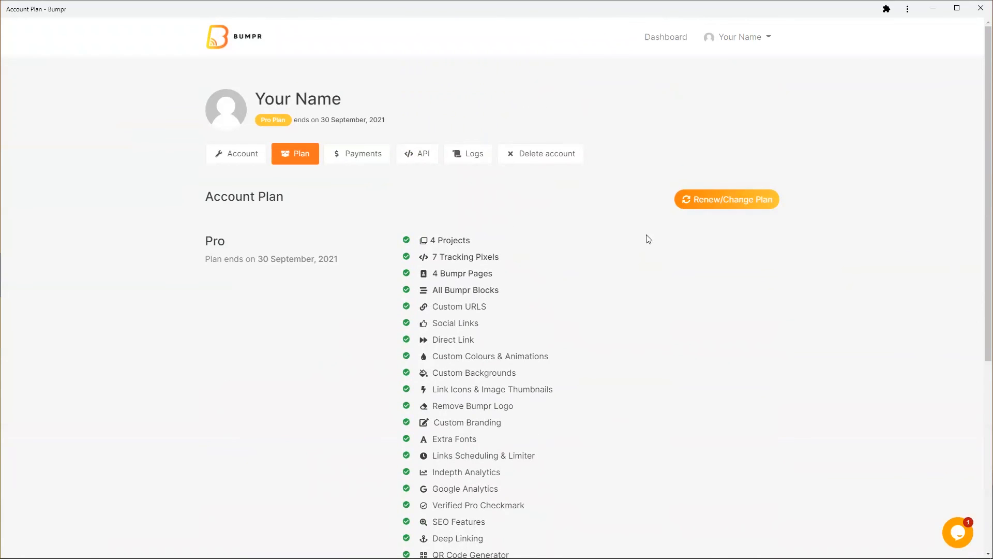
Step: Open Renew/Change Plan and browse the available subscription plans
click(723, 209)
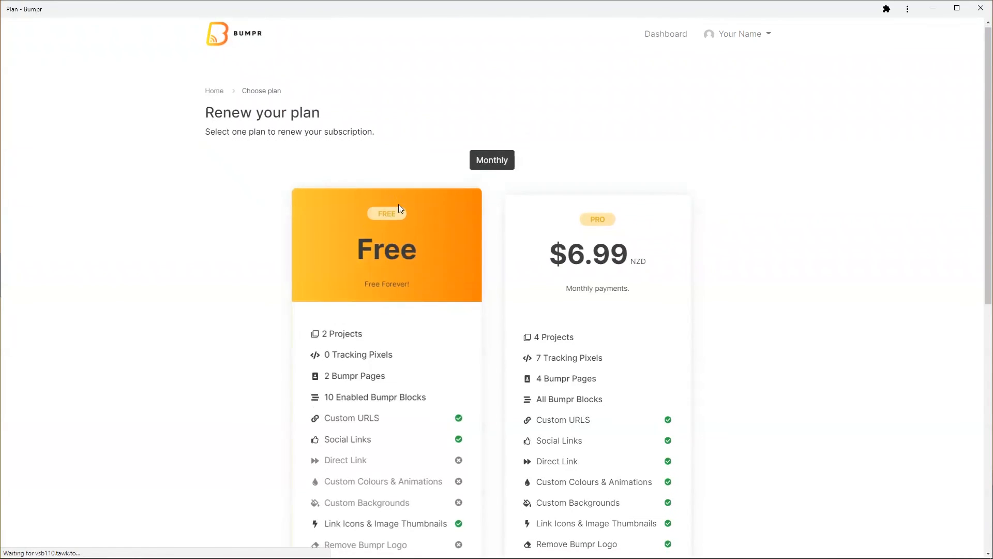
scroll(385, 222, down, 8)
scroll(373, 236, up, 6)
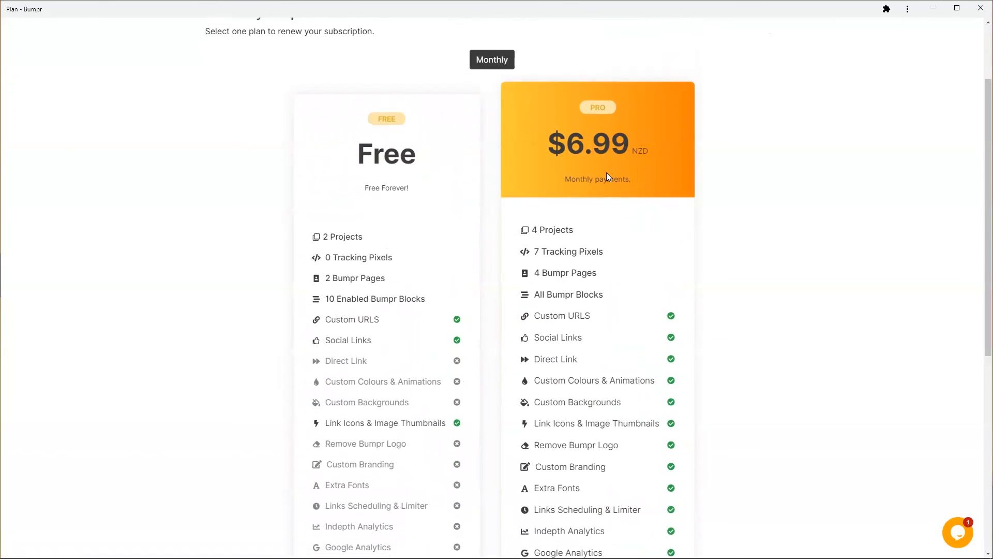
scroll(606, 173, down, 4)
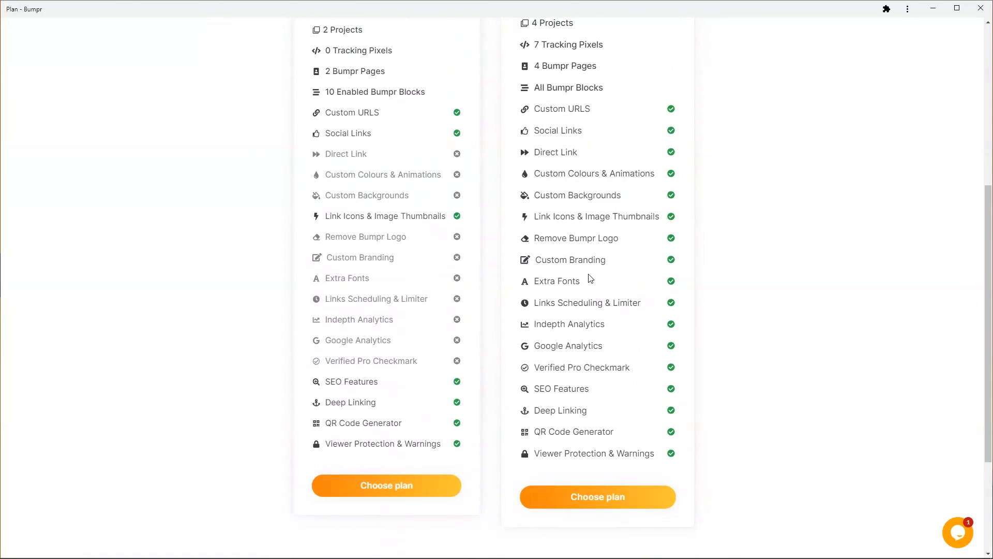
scroll(595, 274, down, 1)
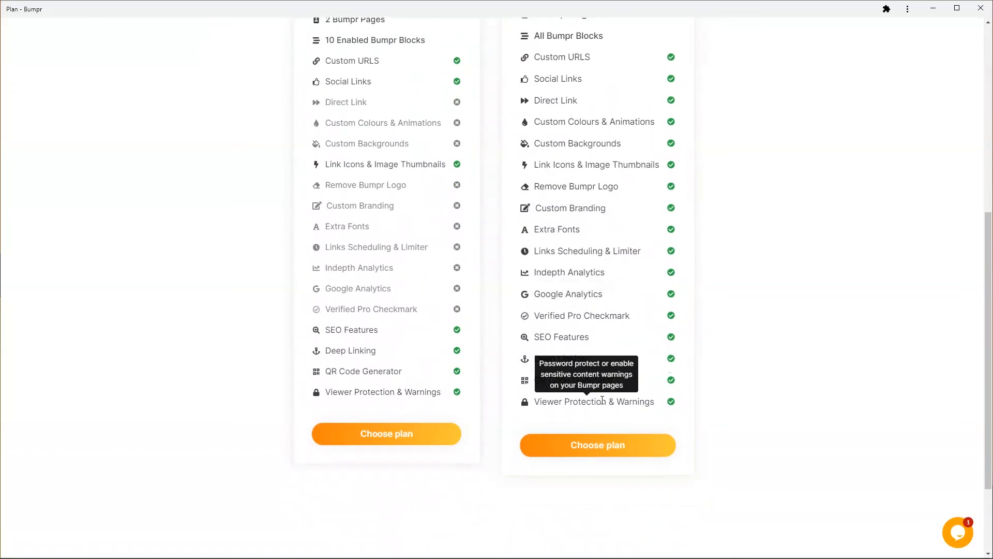
Step: Choose the Pro plan, review its checkout page, and go back to the Dashboard
click(615, 448)
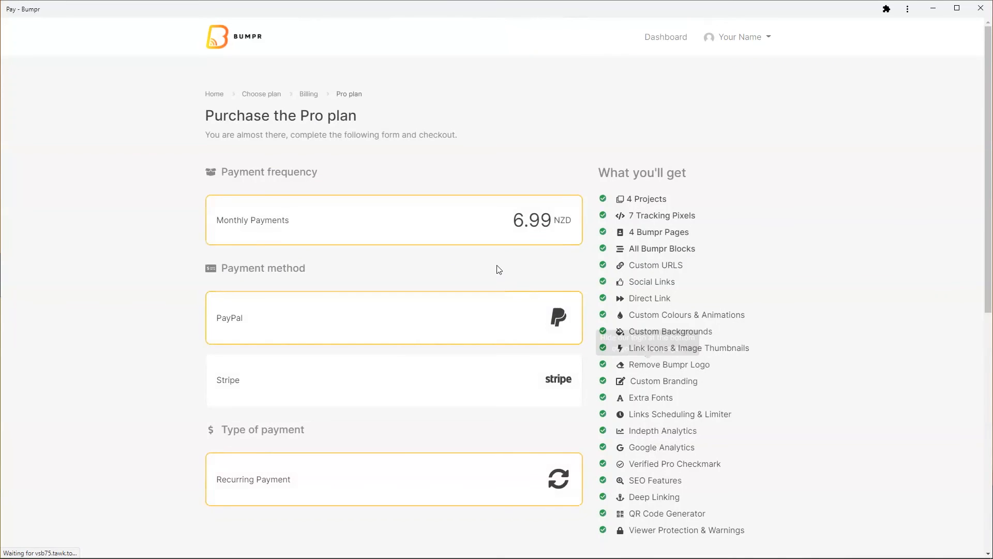
scroll(328, 304, down, 6)
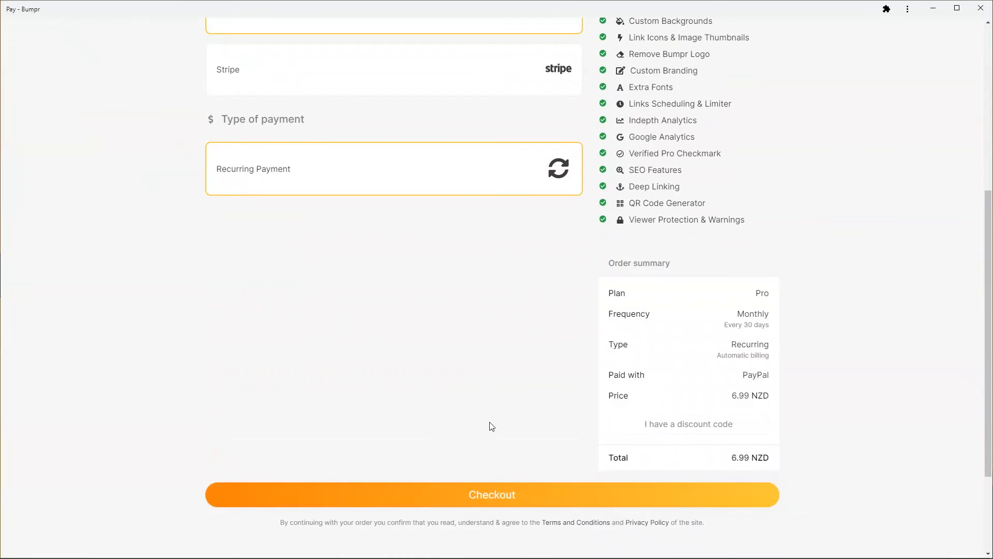
scroll(492, 426, up, 6)
click(673, 37)
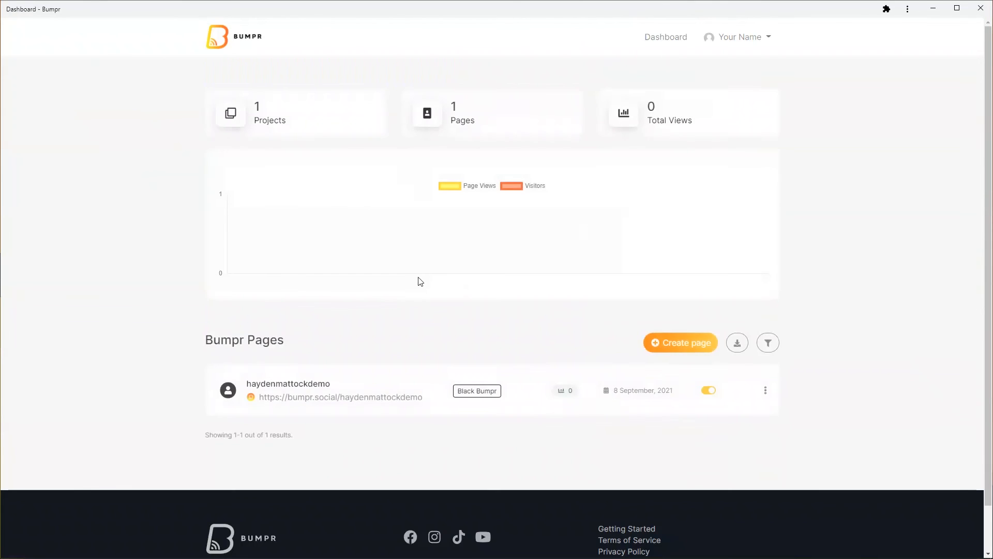